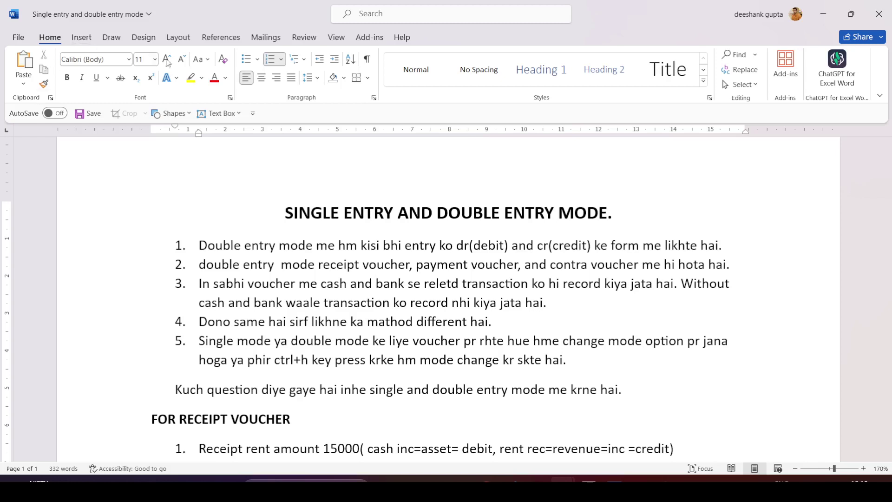
Highlight the document title and all five numbered points about single and double entry mode with the turquoise ink highlighter.
{"action": "left_click", "coordinate": [113, 40]}
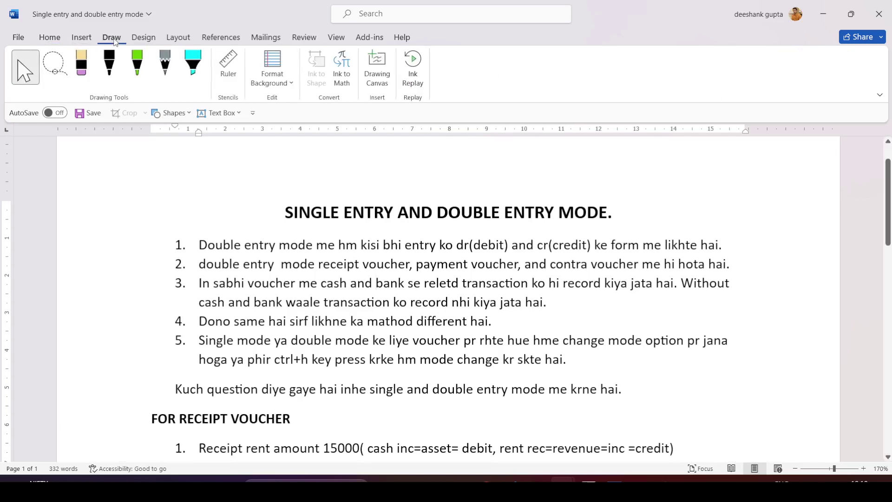
{"action": "left_click", "coordinate": [193, 65]}
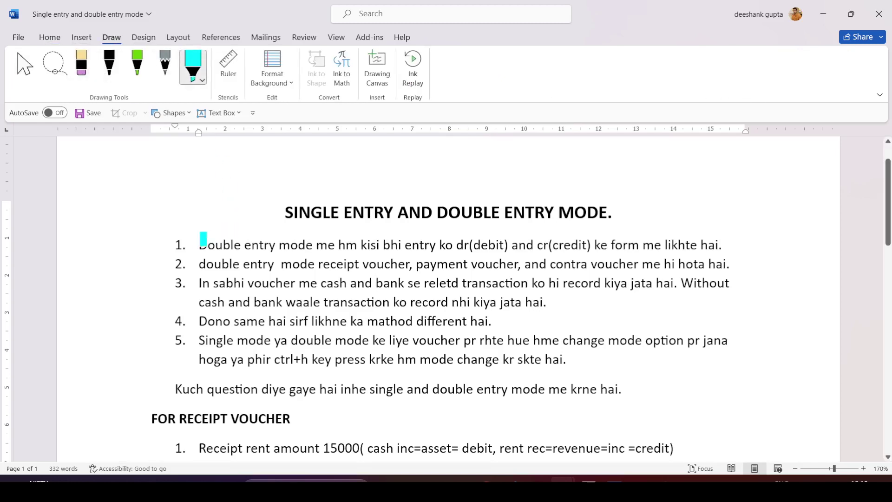
{"action": "left_click_drag", "start_coordinate": [194, 242], "coordinate": [733, 243]}
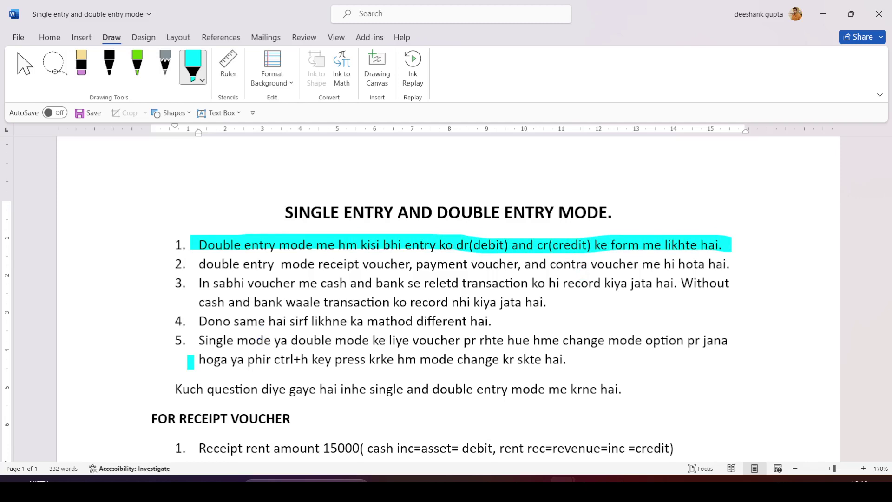
{"action": "left_click_drag", "start_coordinate": [193, 266], "coordinate": [729, 261]}
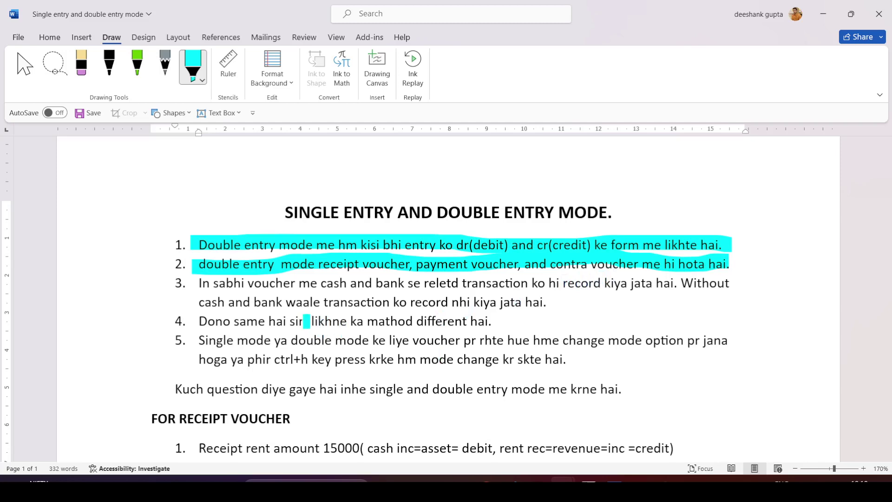
{"action": "left_click_drag", "start_coordinate": [200, 286], "coordinate": [691, 285]}
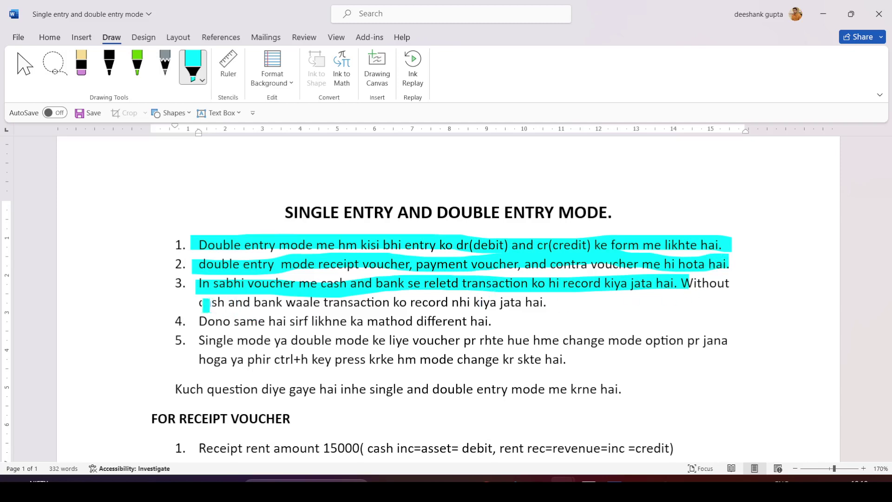
{"action": "left_click_drag", "start_coordinate": [206, 305], "coordinate": [548, 302]}
{"action": "left_click_drag", "start_coordinate": [684, 284], "coordinate": [731, 284]}
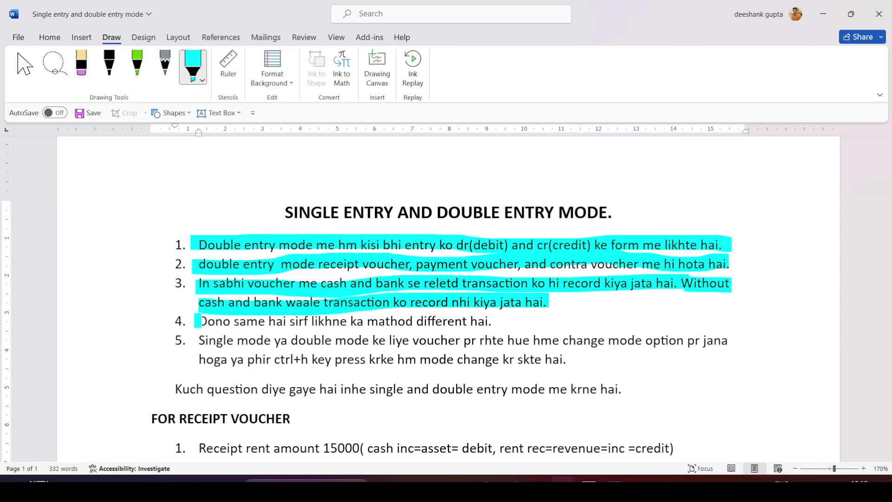
{"action": "left_click_drag", "start_coordinate": [197, 321], "coordinate": [490, 322]}
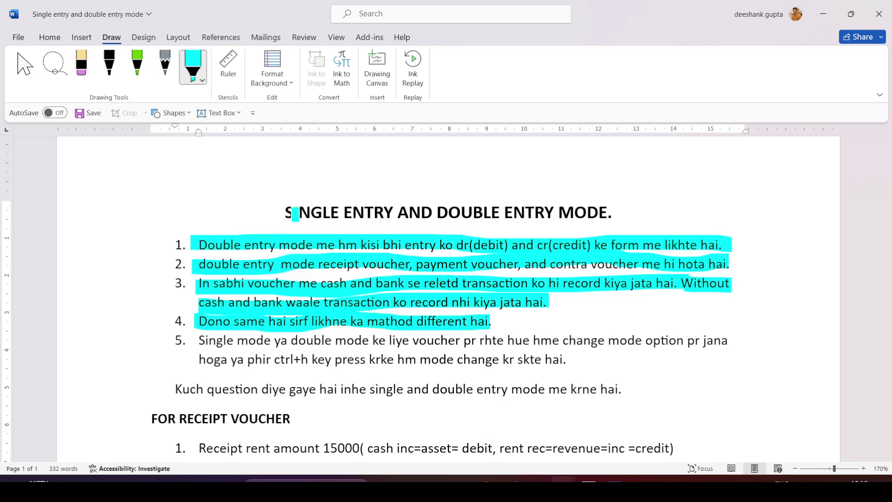
{"action": "mouse_move", "coordinate": [277, 213]}
{"action": "left_mouse_down"}
{"action": "mouse_move", "coordinate": [604, 204]}
{"action": "mouse_move", "coordinate": [607, 213]}
{"action": "mouse_move", "coordinate": [285, 212]}
{"action": "left_mouse_up"}
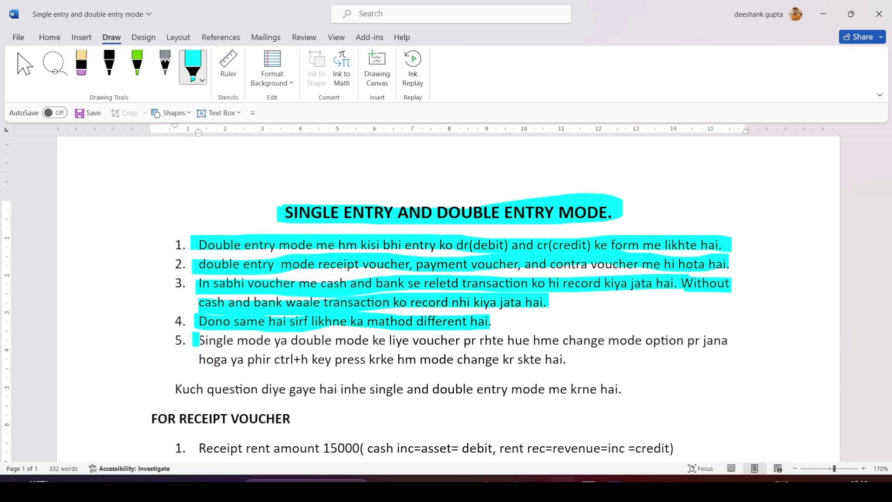
{"action": "left_click_drag", "start_coordinate": [195, 340], "coordinate": [725, 339]}
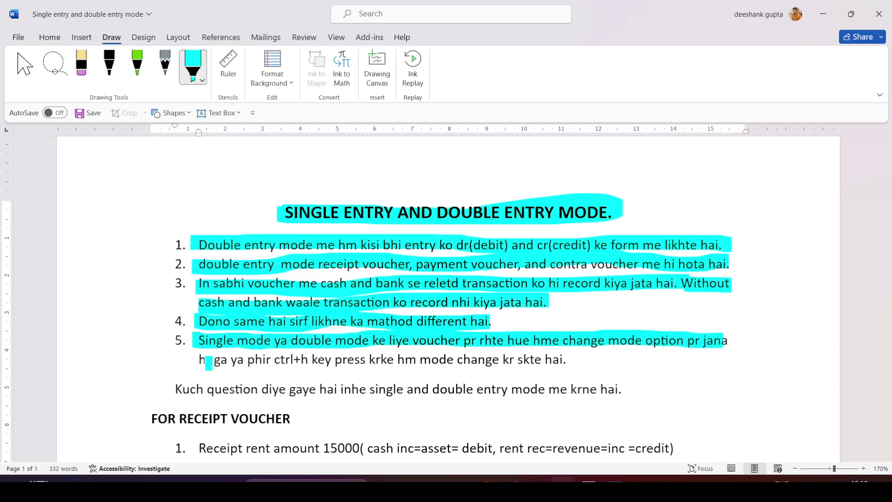
{"action": "mouse_move", "coordinate": [195, 362]}
{"action": "left_mouse_down"}
{"action": "mouse_move", "coordinate": [311, 360]}
{"action": "mouse_move", "coordinate": [300, 374]}
{"action": "mouse_move", "coordinate": [367, 359]}
{"action": "mouse_move", "coordinate": [562, 359]}
{"action": "left_mouse_up"}
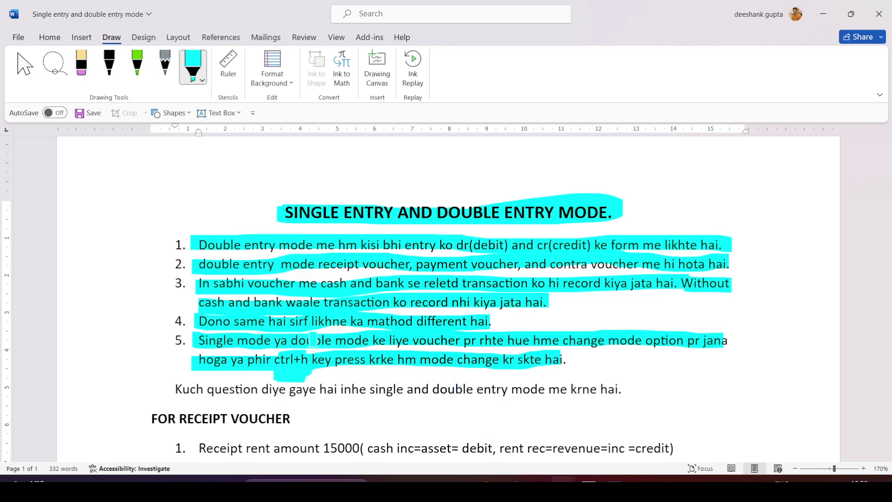
Switch to TallyPrime and open voucher creation, viewing the Contra and Payment vouchers before returning to the Receipt voucher.
{"action": "key", "text": "alt+Tab"}
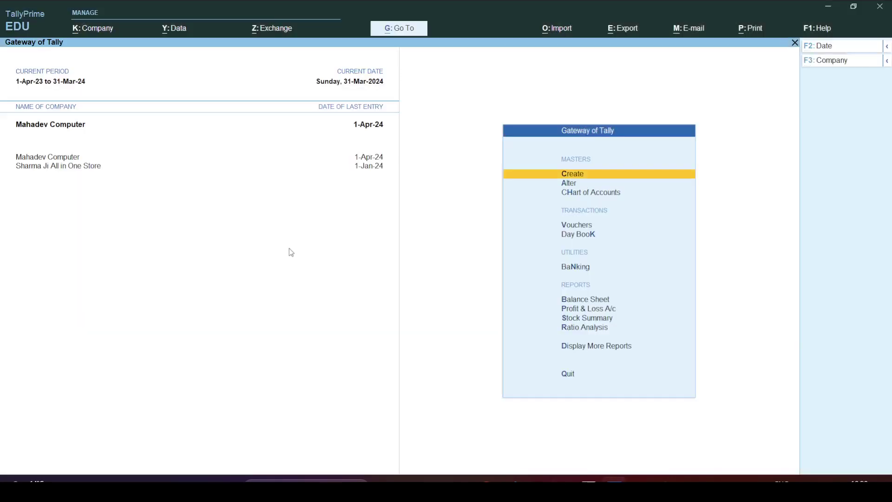
{"action": "left_click", "coordinate": [573, 226]}
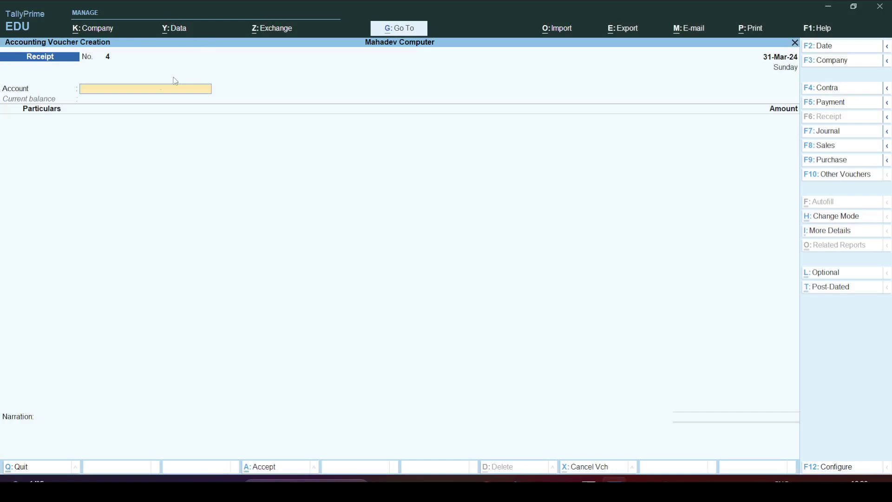
{"action": "left_click", "coordinate": [826, 91]}
{"action": "left_click", "coordinate": [829, 103]}
{"action": "left_click", "coordinate": [828, 116]}
Record and save a receipt voucher with Cash as the account and 15000 against the Inrerest Rec ledger.
{"action": "left_click", "coordinate": [98, 91]}
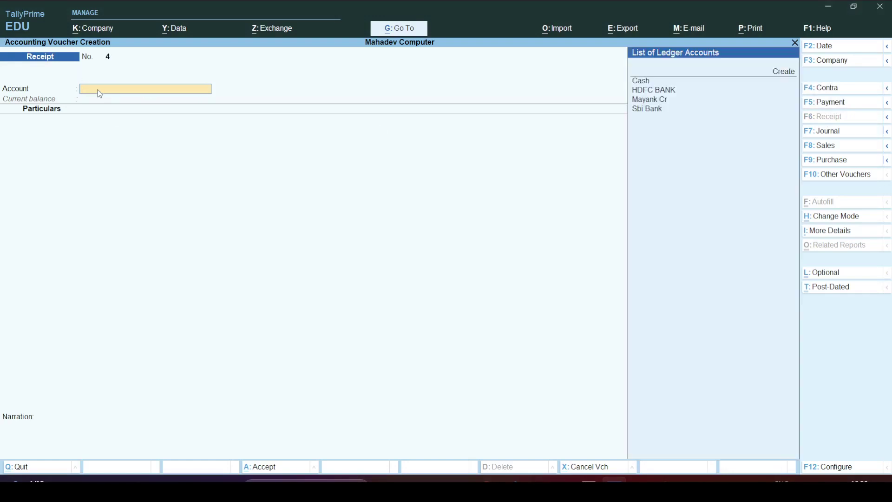
{"action": "left_click", "coordinate": [644, 83]}
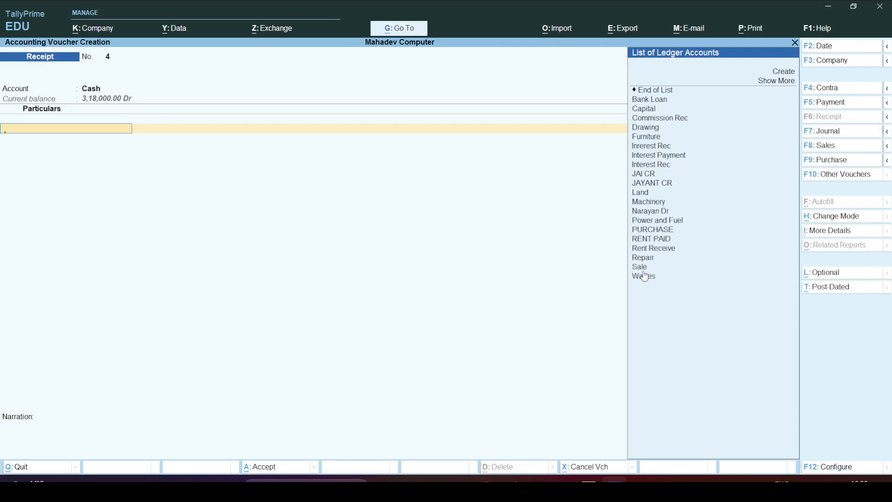
{"action": "left_click", "coordinate": [653, 147]}
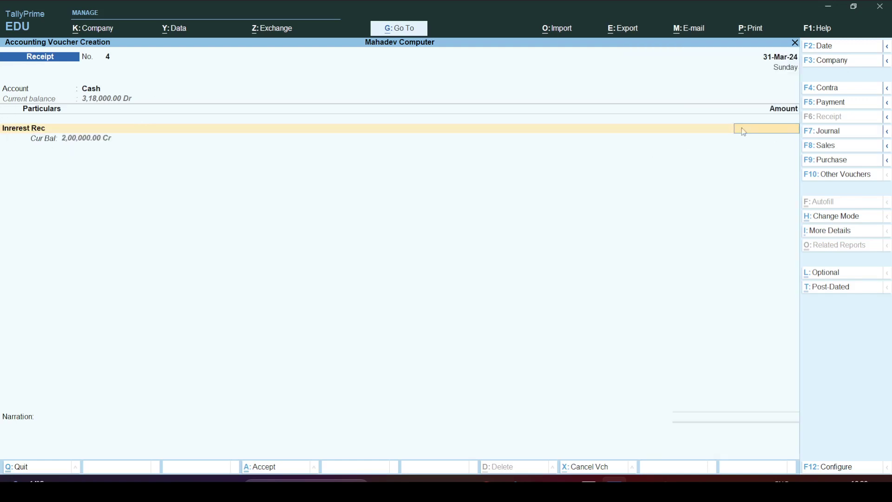
{"action": "type", "text": "15000"}
{"action": "key", "text": "Return"}
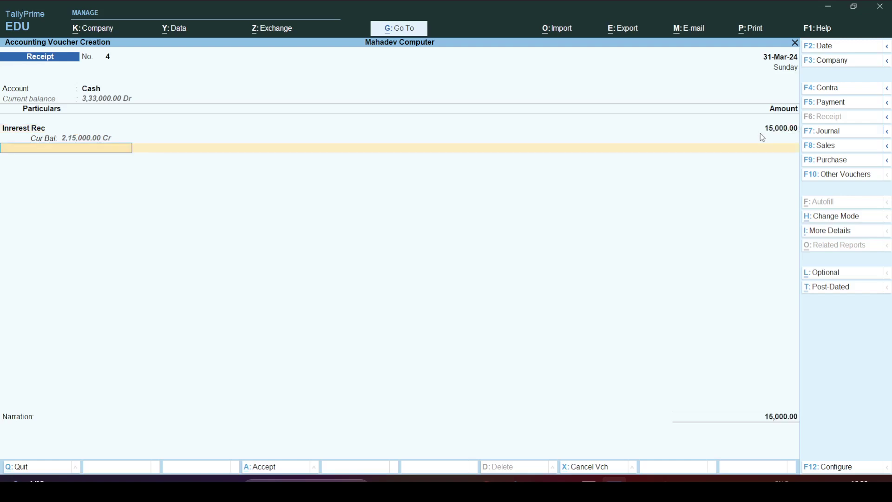
{"action": "key", "text": "Return"}
{"action": "key", "text": "Return"}
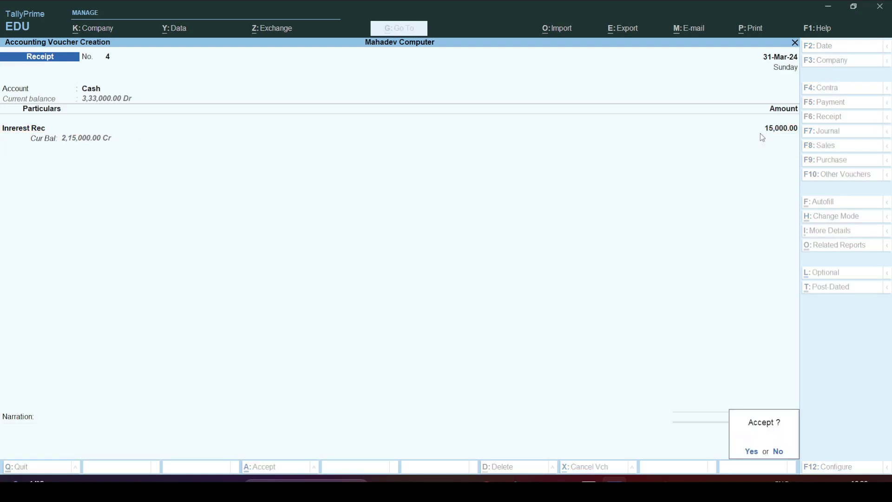
{"action": "key", "text": "Return"}
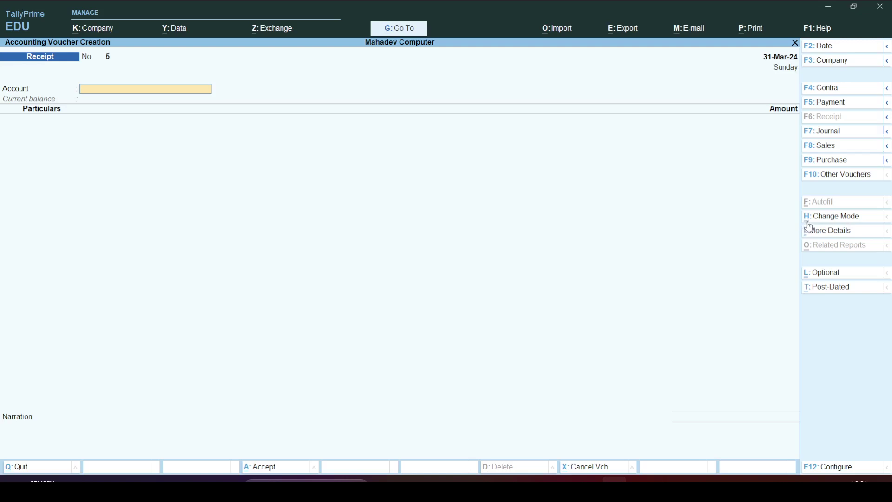
Change the voucher mode to Double Entry and view the Payment, Contra and Journal vouchers, returning to the Receipt voucher.
{"action": "left_click", "coordinate": [843, 216]}
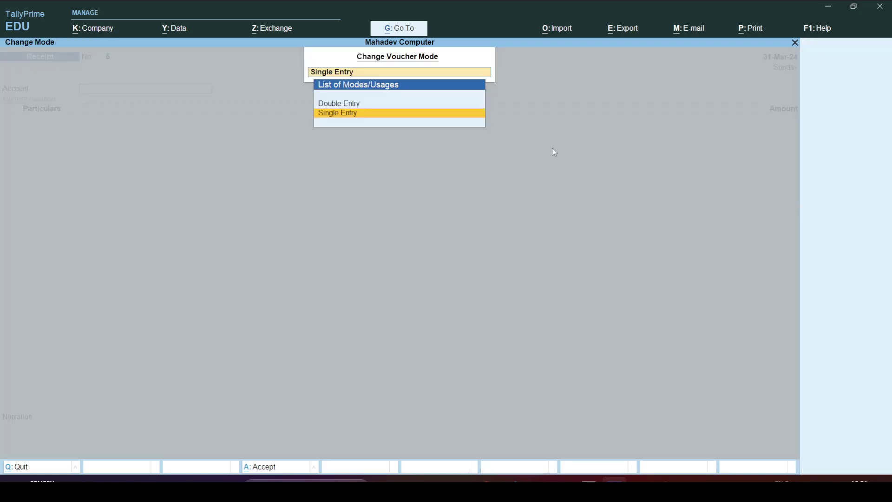
{"action": "left_click", "coordinate": [341, 104]}
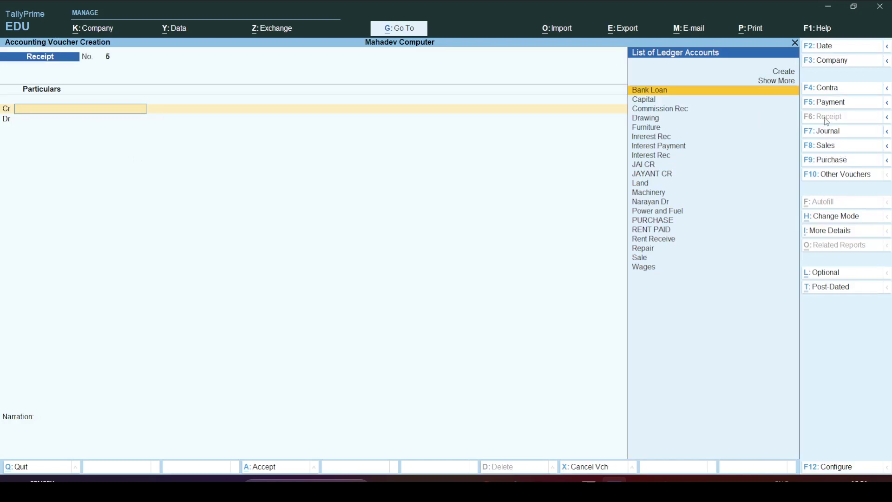
{"action": "left_click", "coordinate": [831, 102]}
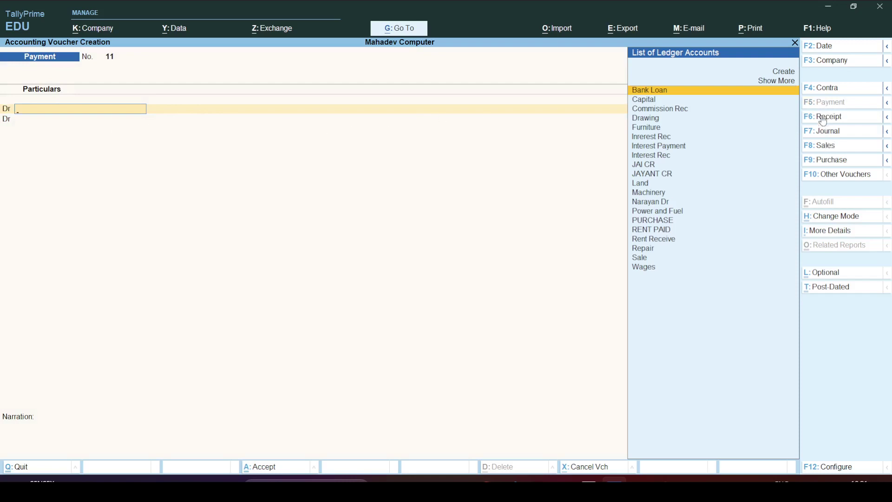
{"action": "left_click", "coordinate": [824, 88]}
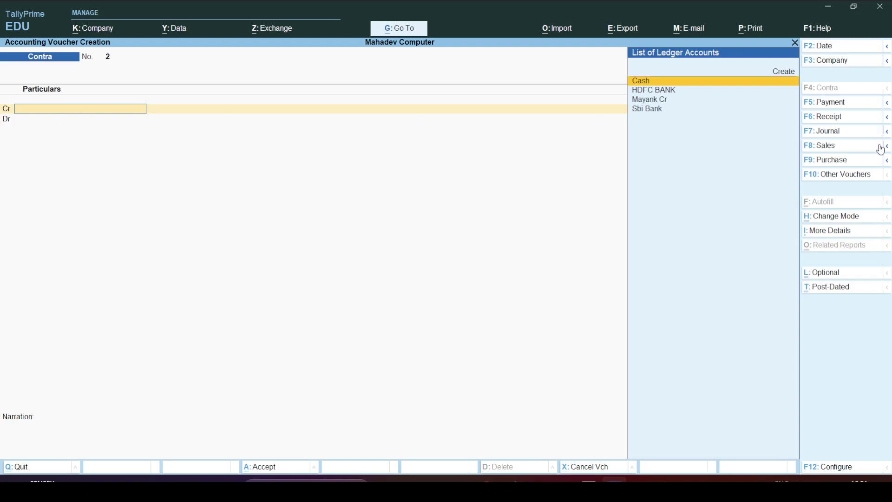
{"action": "left_click", "coordinate": [837, 133]}
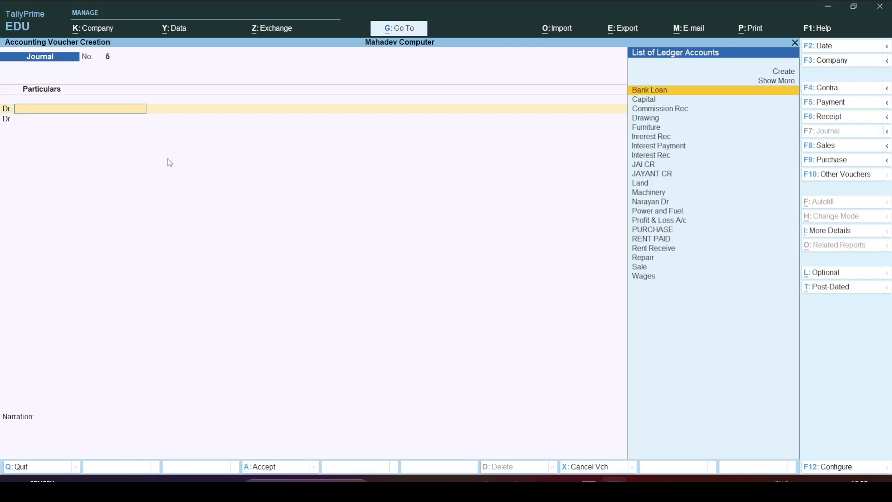
{"action": "left_click", "coordinate": [833, 117]}
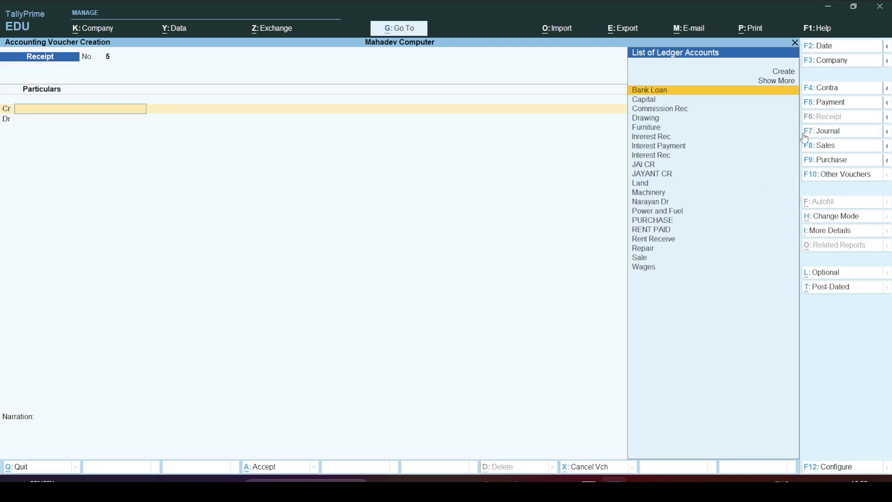
Switch to Word and highlight the FOR RECEIPT VOUCHER heading and the first question on the 15000 rent receipt in turquoise.
{"action": "key", "text": "alt"}
{"action": "key", "text": "alt+Tab"}
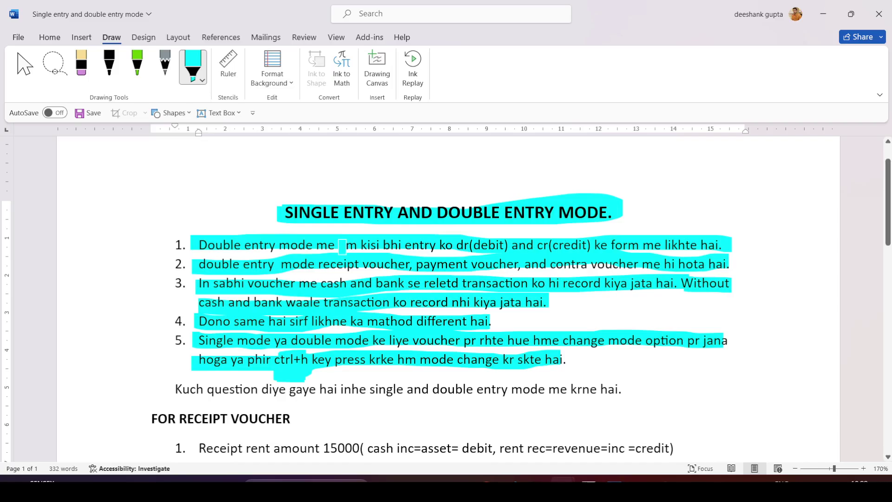
{"action": "left_click", "coordinate": [25, 67]}
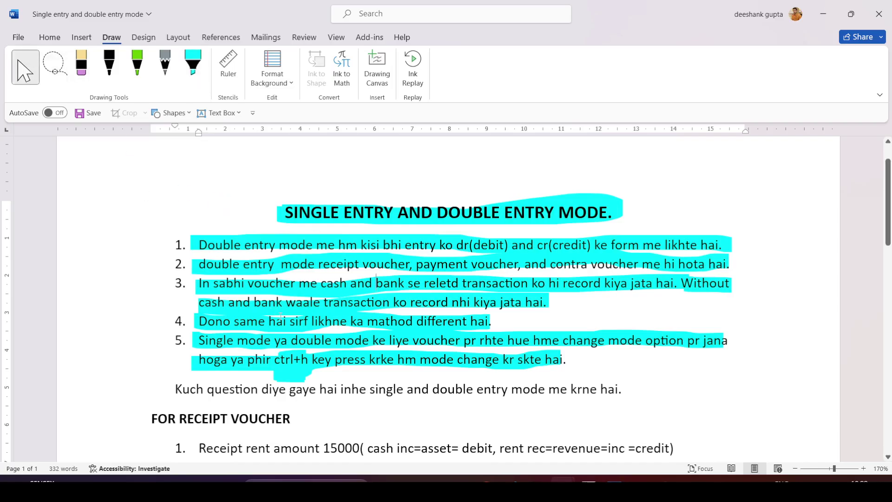
{"action": "scroll", "coordinate": [280, 316], "scroll_direction": "down", "scroll_amount": 3}
{"action": "scroll", "coordinate": [280, 316], "scroll_direction": "down", "scroll_amount": 1}
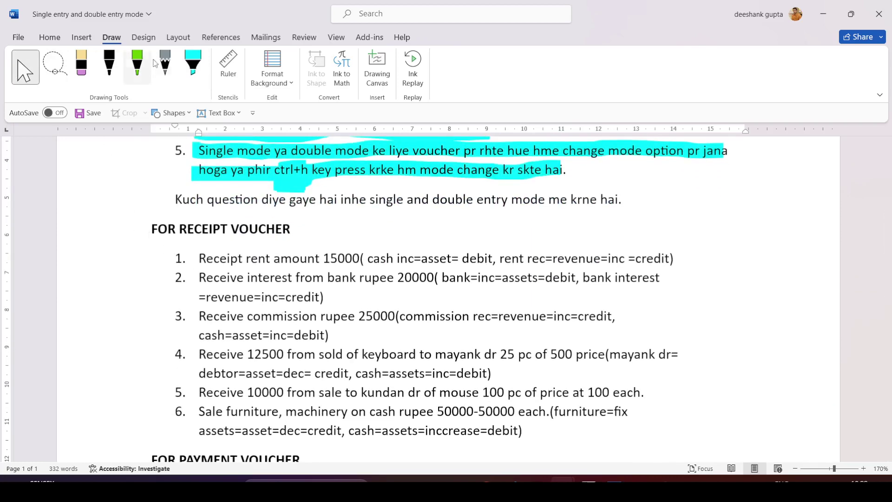
{"action": "left_click", "coordinate": [198, 67]}
{"action": "mouse_move", "coordinate": [148, 229]}
{"action": "left_mouse_down"}
{"action": "mouse_move", "coordinate": [283, 216]}
{"action": "mouse_move", "coordinate": [267, 227]}
{"action": "left_mouse_up"}
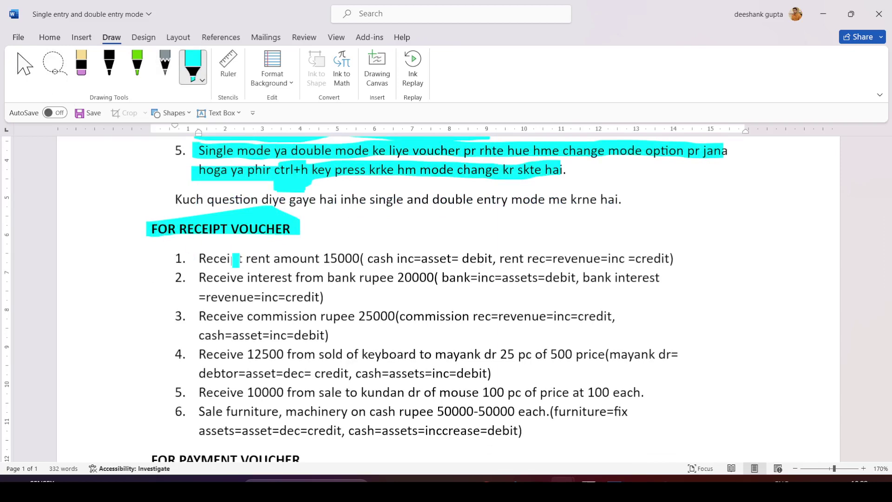
{"action": "left_click_drag", "start_coordinate": [172, 257], "coordinate": [361, 258]}
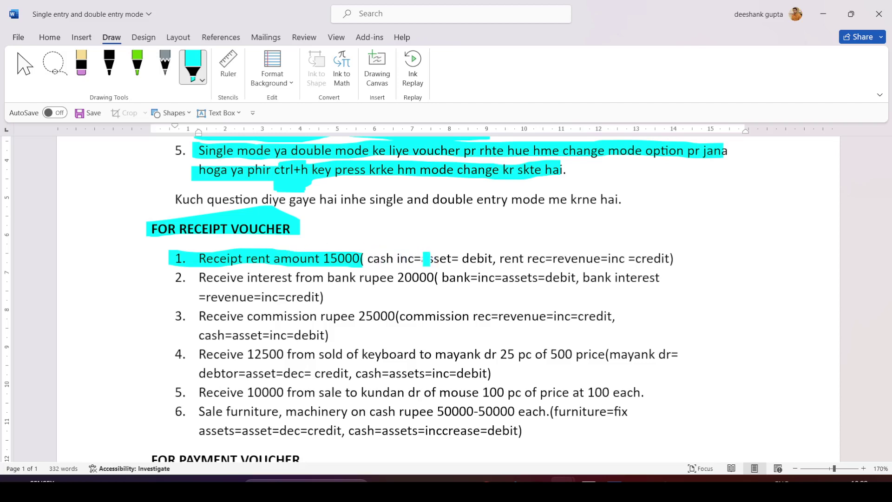
{"action": "left_click_drag", "start_coordinate": [423, 259], "coordinate": [451, 258]}
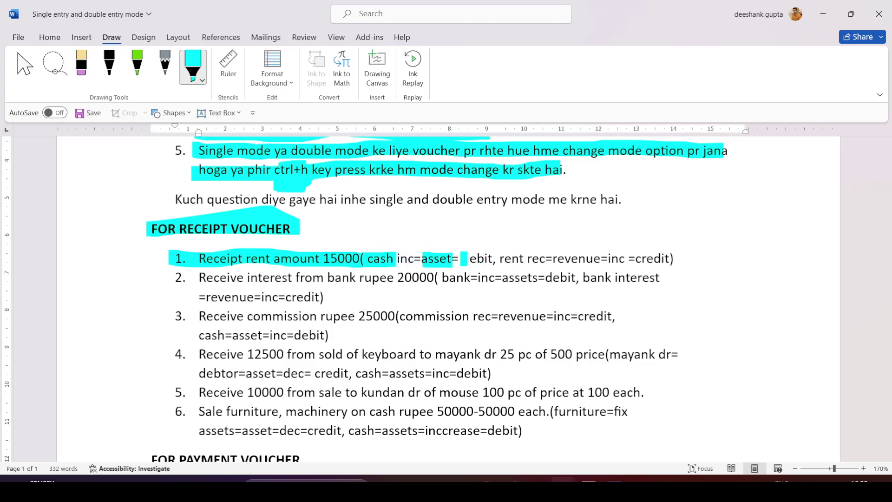
{"action": "left_click_drag", "start_coordinate": [464, 258], "coordinate": [674, 258]}
Compare the rent receipt question in the Word notes with TallyPrime's blank Receipt voucher, ending on the voucher.
{"action": "key", "text": "alt+Tab"}
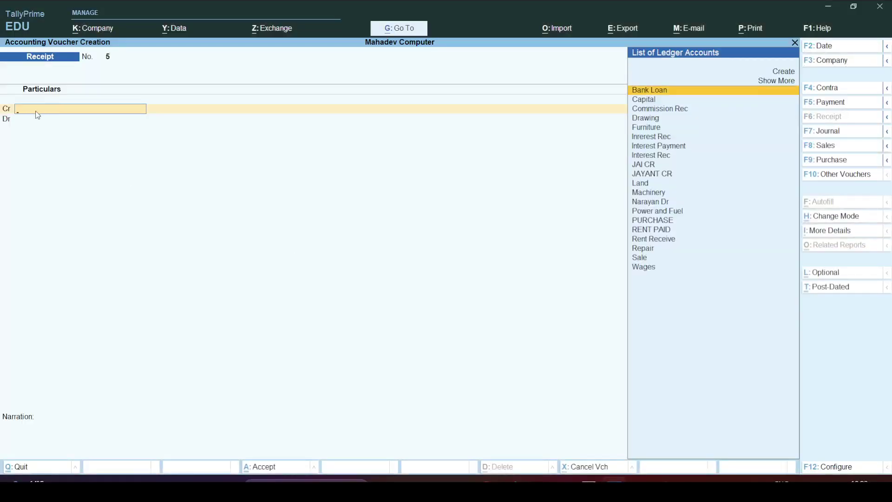
{"action": "key", "text": "alt+Tab"}
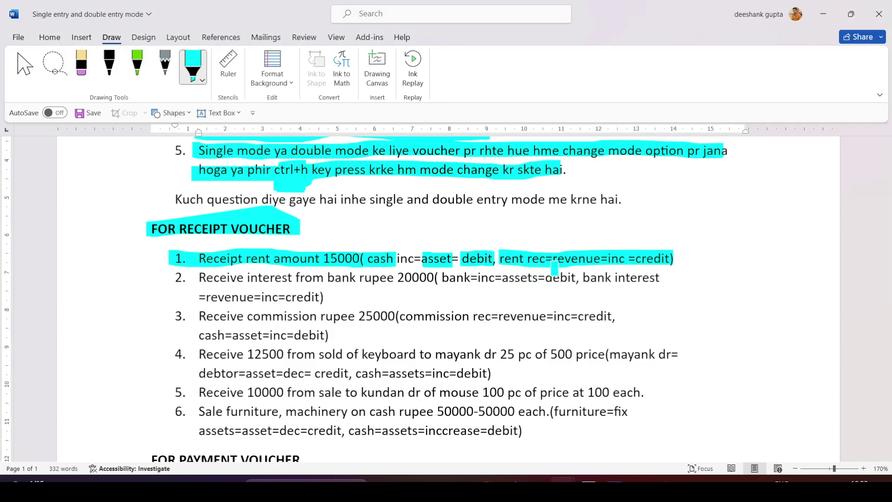
{"action": "key", "text": "alt+Tab"}
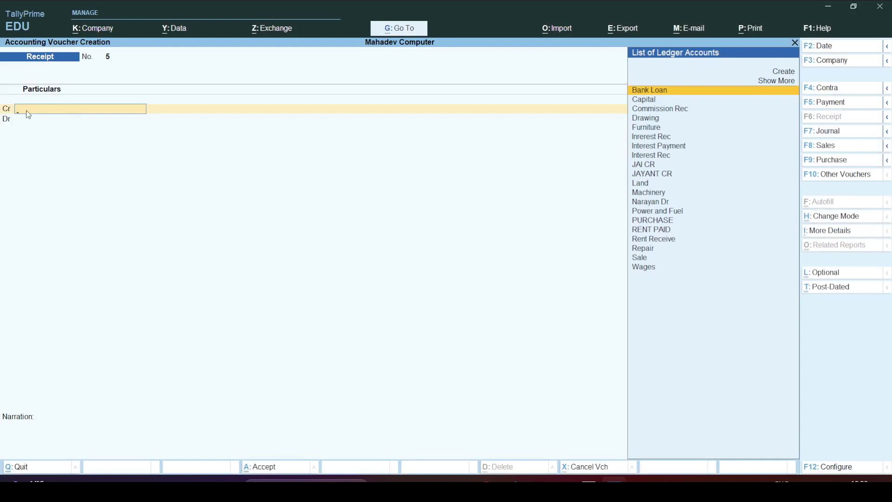
{"action": "key", "text": "alt+c"}
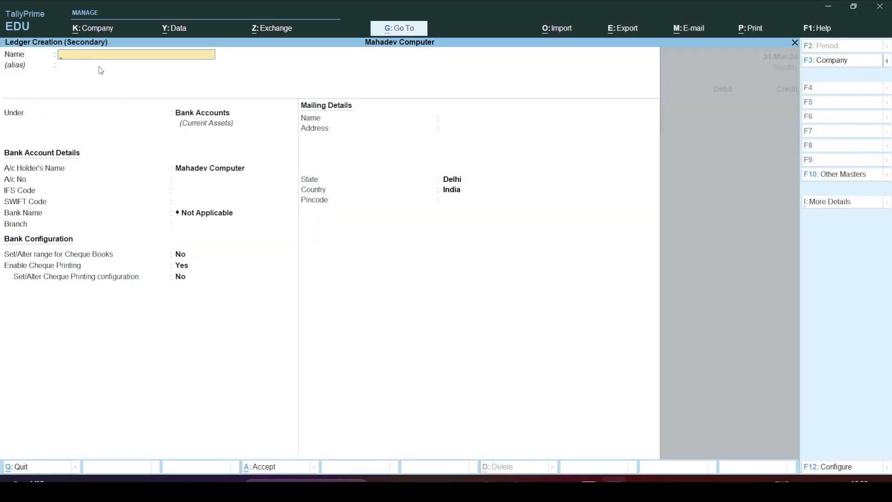
{"action": "type", "text": "Rent Received"}
{"action": "key", "text": "Return"}
{"action": "key", "text": "Return"}
{"action": "type", "text": "Indi"}
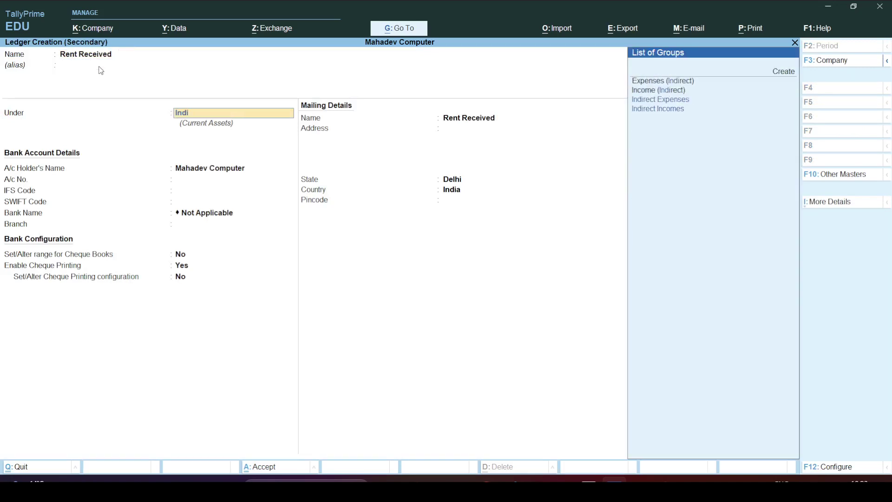
{"action": "key", "text": "Down"}
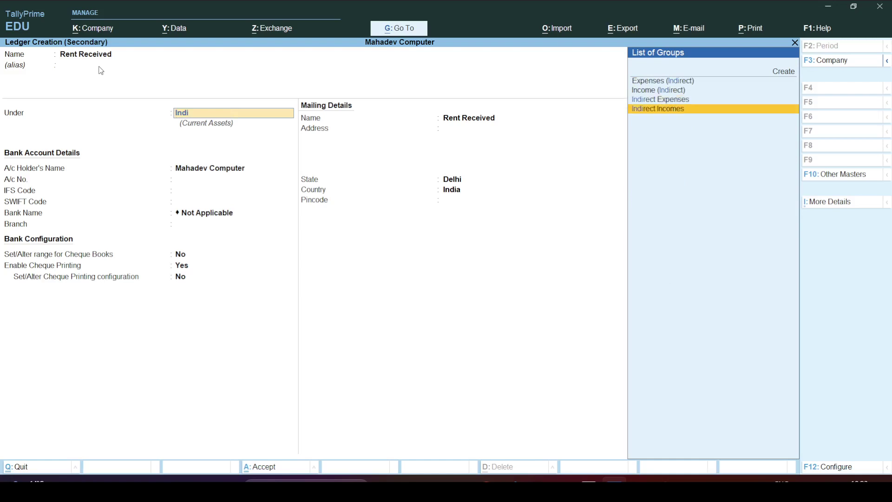
{"action": "key", "text": "Return"}
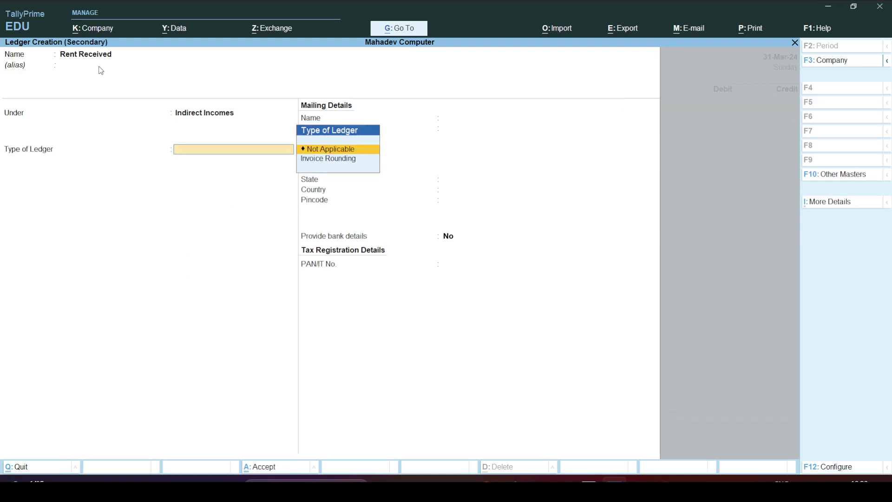
{"action": "key", "text": "Escape"}
{"action": "key", "text": "y"}
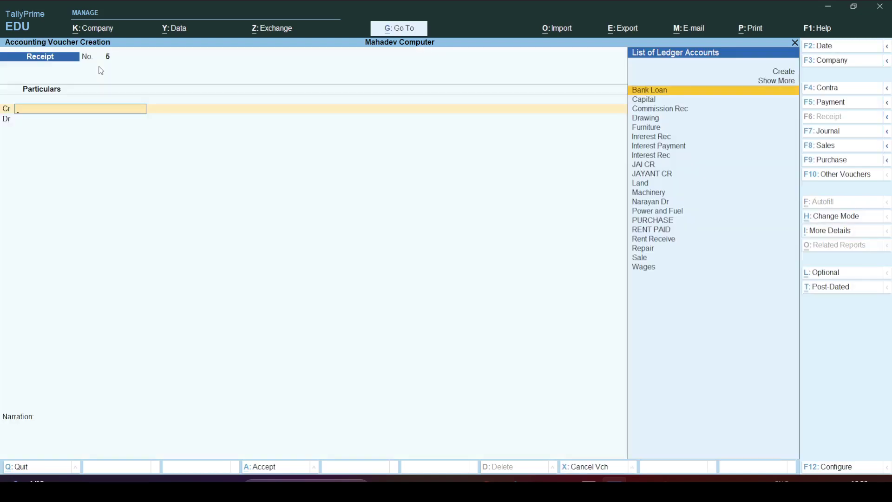
Credit the Rent Receive ledger with 15000 in the Receipt voucher and keep Cash as the debit ledger.
{"action": "type", "text": "Rent"}
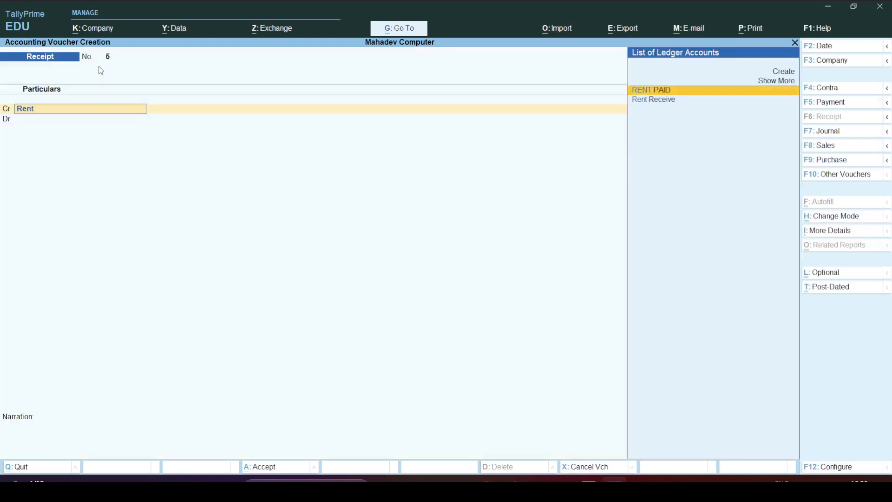
{"action": "key", "text": "Down"}
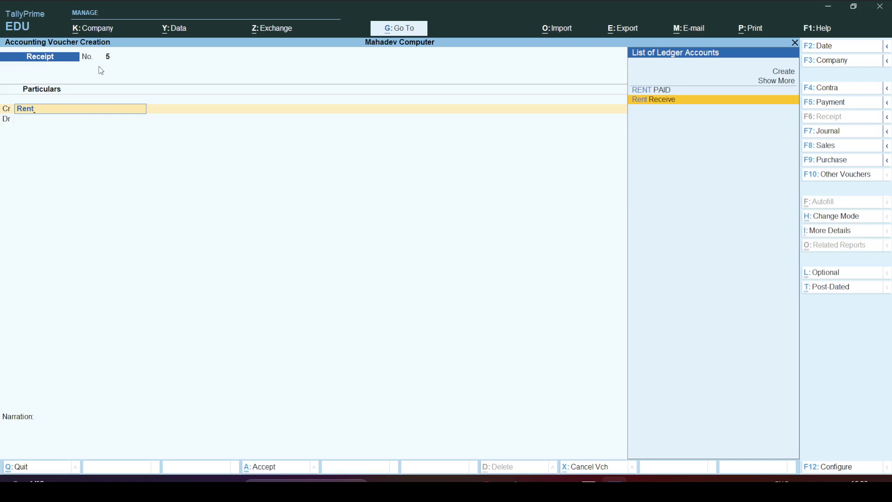
{"action": "key", "text": "Return"}
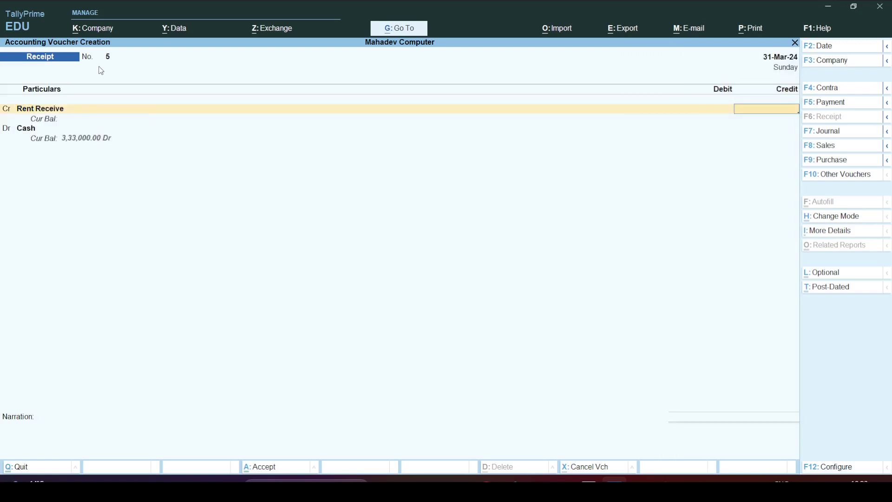
{"action": "key", "text": "alt+Tab"}
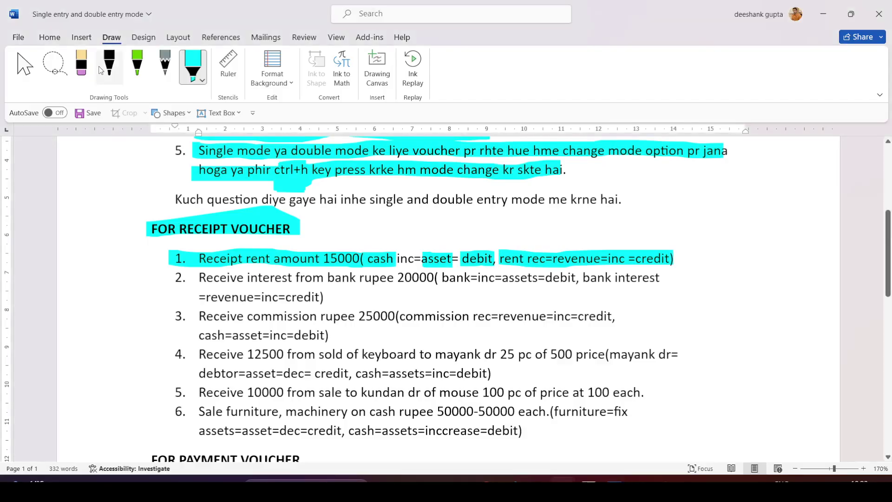
{"action": "key", "text": "alt+Tab"}
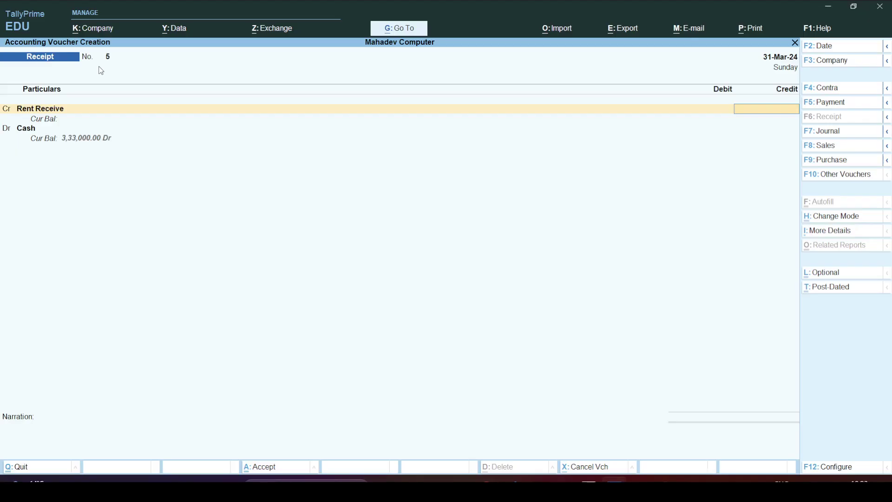
{"action": "type", "text": "15000"}
{"action": "key", "text": "Return"}
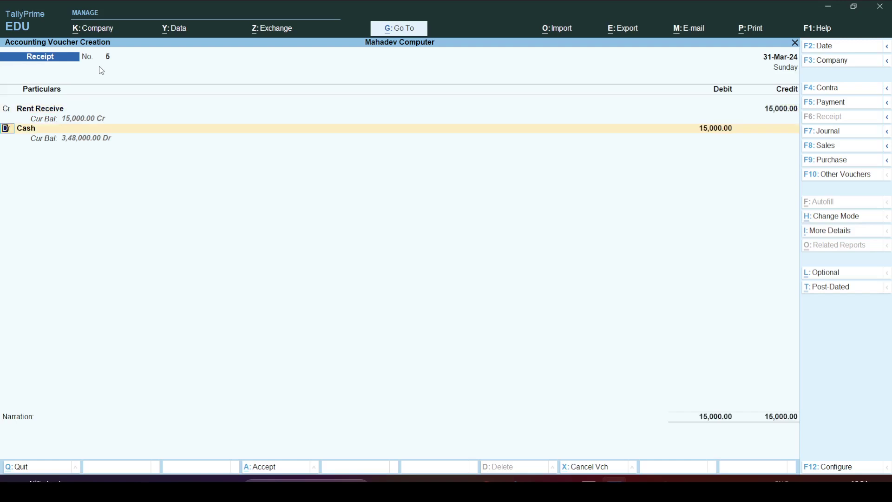
{"action": "key", "text": "Return"}
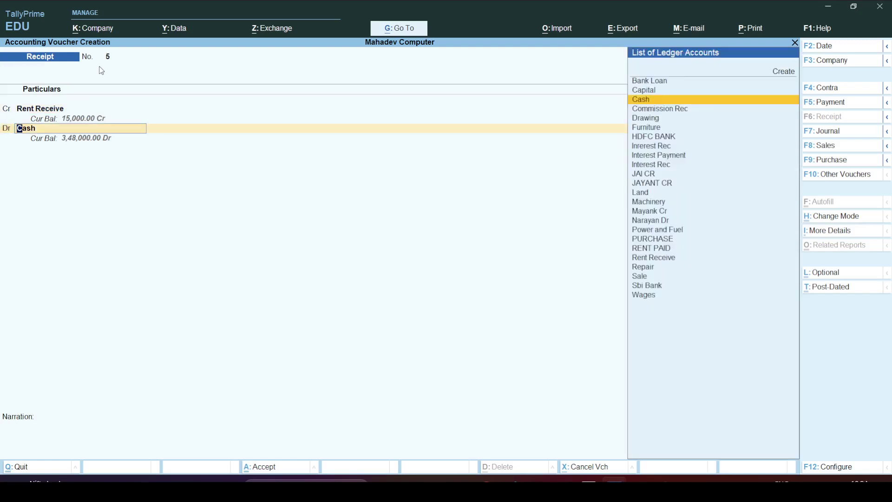
{"action": "key", "text": "Return"}
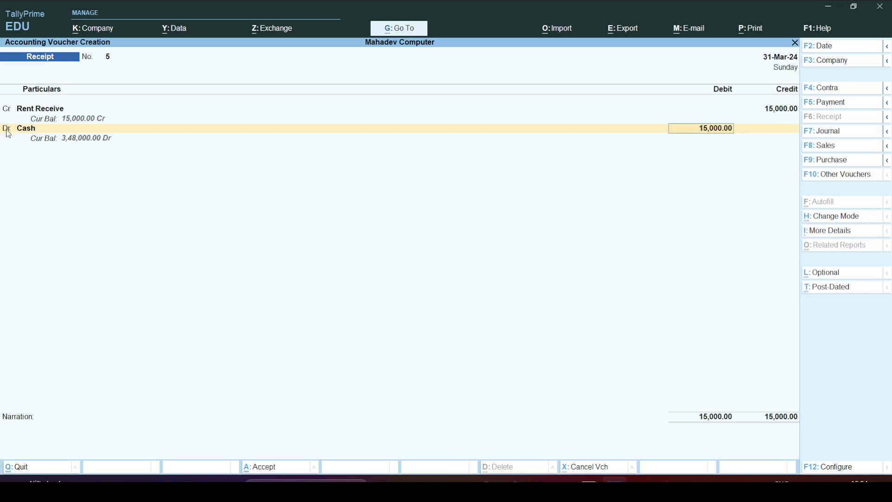
Configure voucher entry to use To/By labels by setting the Cr/Dr instead of To/By option to No.
{"action": "key", "text": "F12"}
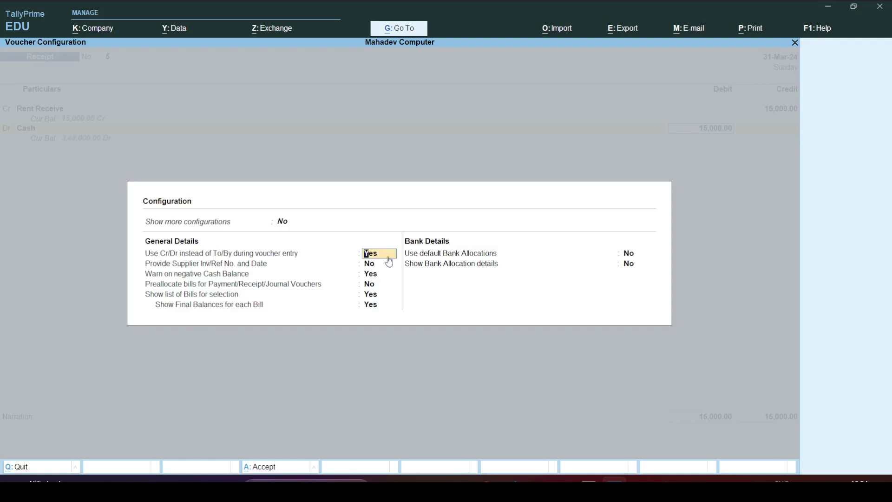
{"action": "type", "text": "n"}
{"action": "key", "text": "Return"}
{"action": "key", "text": "ctrl+a"}
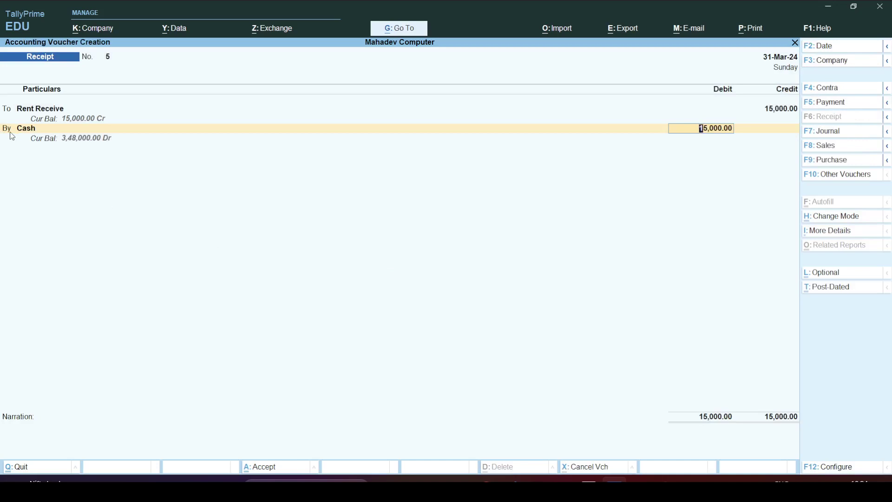
Restore Cr/Dr labels in the voucher configuration by setting the Cr/Dr instead of To/By option to Yes.
{"action": "key", "text": "F12"}
{"action": "type", "text": "y"}
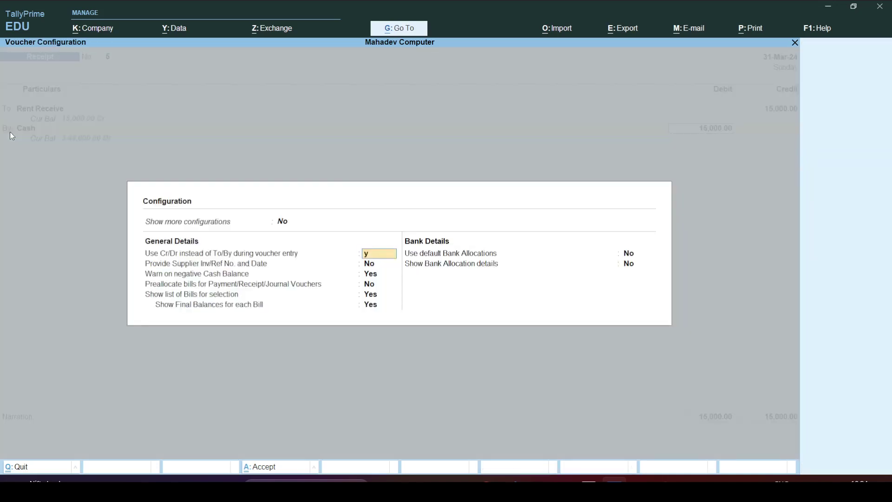
{"action": "key", "text": "Return"}
{"action": "key", "text": "ctrl+a"}
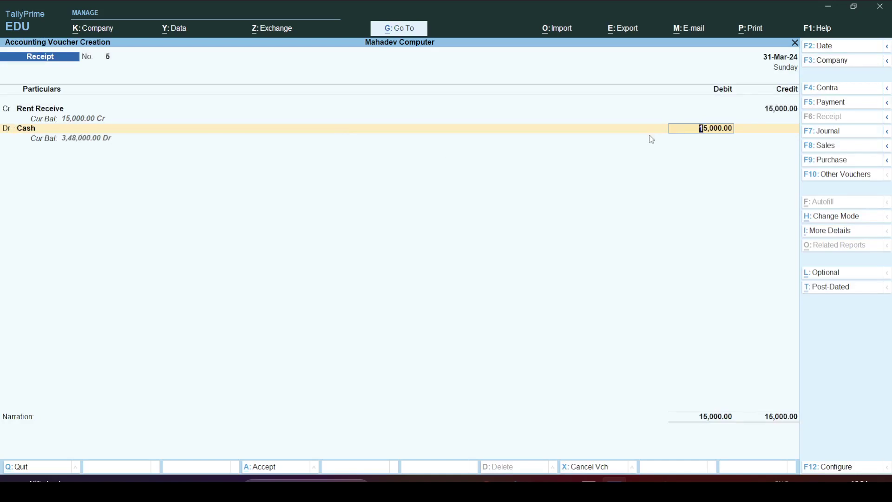
Switch to the Jounal entry document in Word and highlight the machinery purchase row's cash analysis, Credit, and both journal entry lines in turquoise.
{"action": "key", "text": "alt+Tab"}
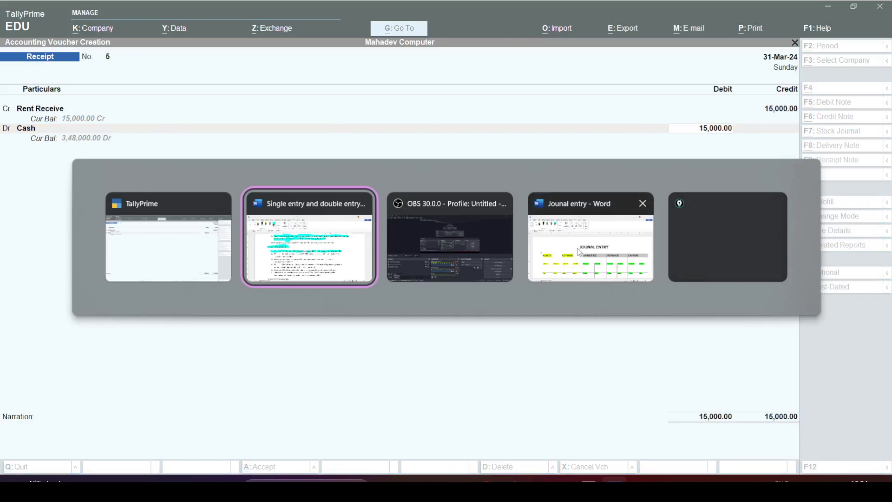
{"action": "left_click", "coordinate": [578, 251]}
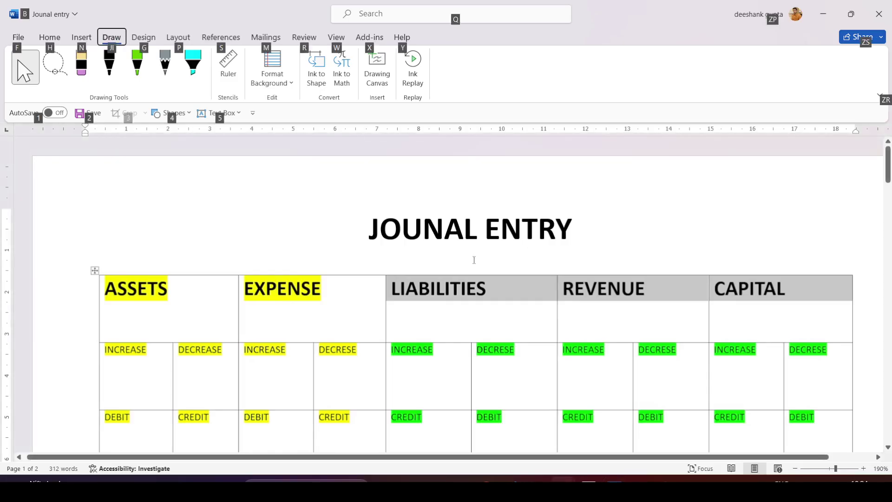
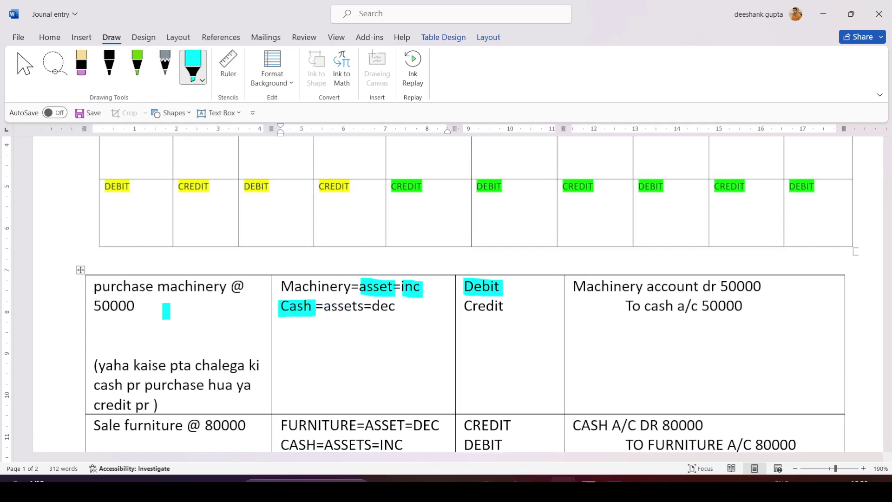
{"action": "left_click_drag", "start_coordinate": [322, 308], "coordinate": [399, 308]}
{"action": "left_click_drag", "start_coordinate": [465, 307], "coordinate": [515, 306]}
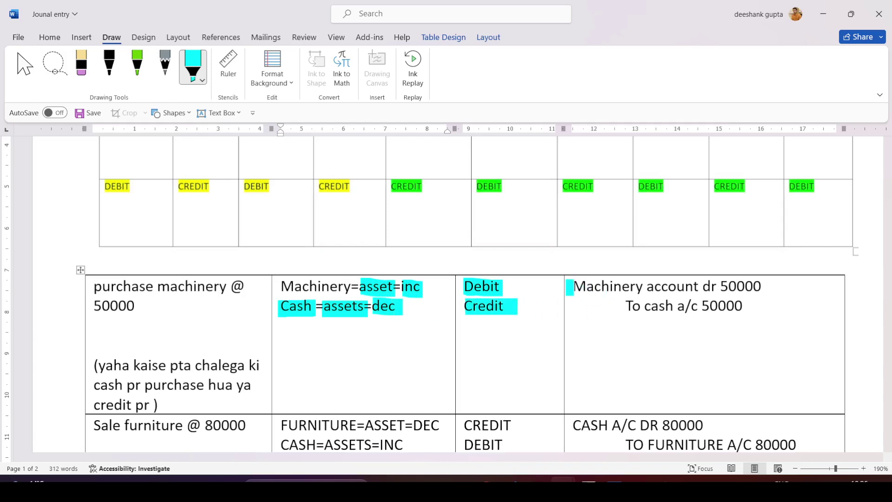
{"action": "left_click_drag", "start_coordinate": [567, 286], "coordinate": [720, 284]}
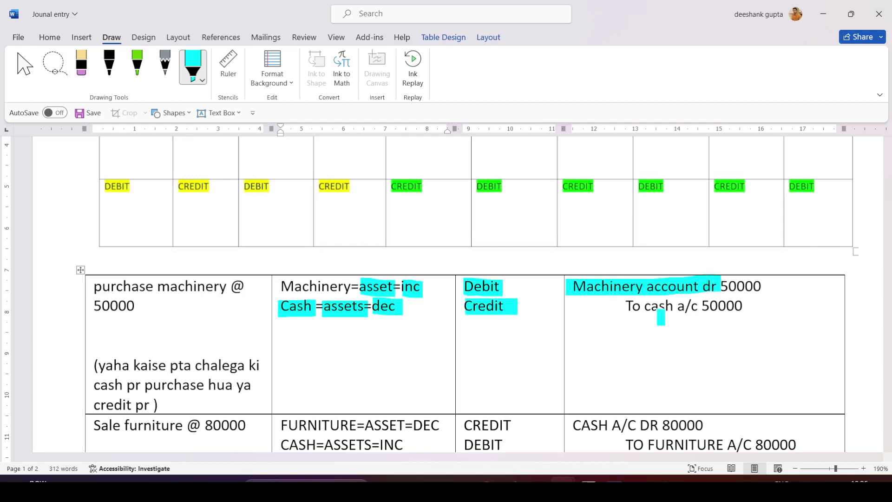
{"action": "left_click_drag", "start_coordinate": [624, 307], "coordinate": [710, 308]}
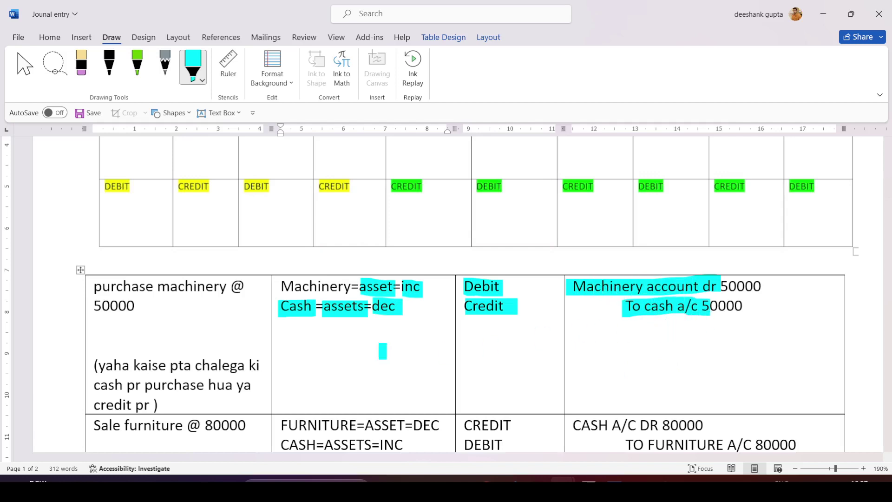
Examine the cash-or-credit note under the machinery purchase, the furniture sale row, and the remaining journal entry examples down to the HDFC bank loan.
{"action": "left_click", "coordinate": [26, 65]}
{"action": "scroll", "coordinate": [102, 263], "scroll_direction": "down", "scroll_amount": 2}
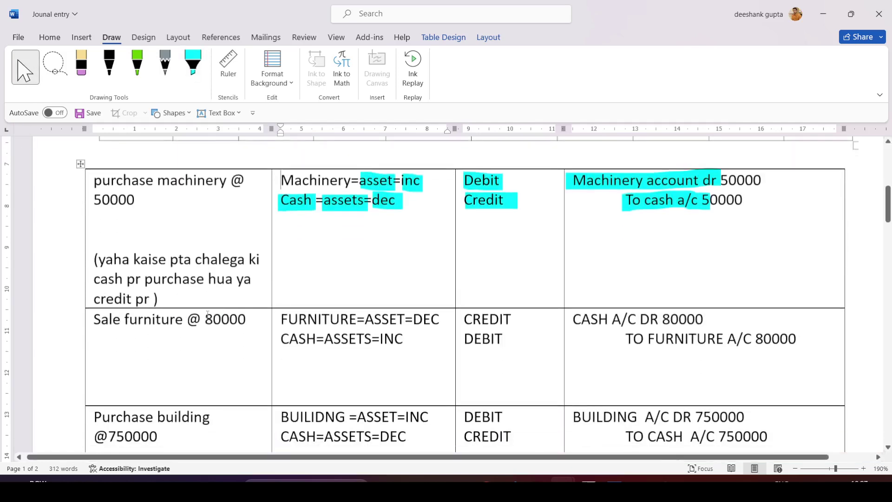
{"action": "left_click_drag", "start_coordinate": [102, 263], "coordinate": [242, 278]}
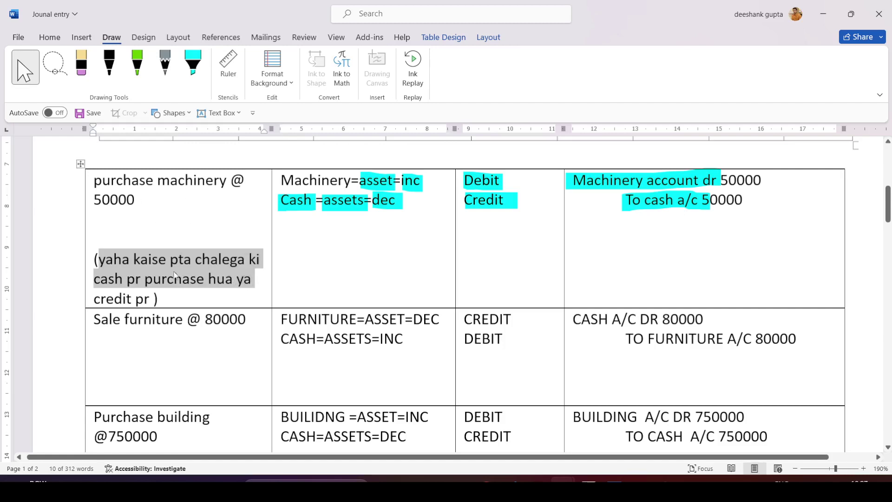
{"action": "left_click_drag", "start_coordinate": [98, 325], "coordinate": [186, 325]}
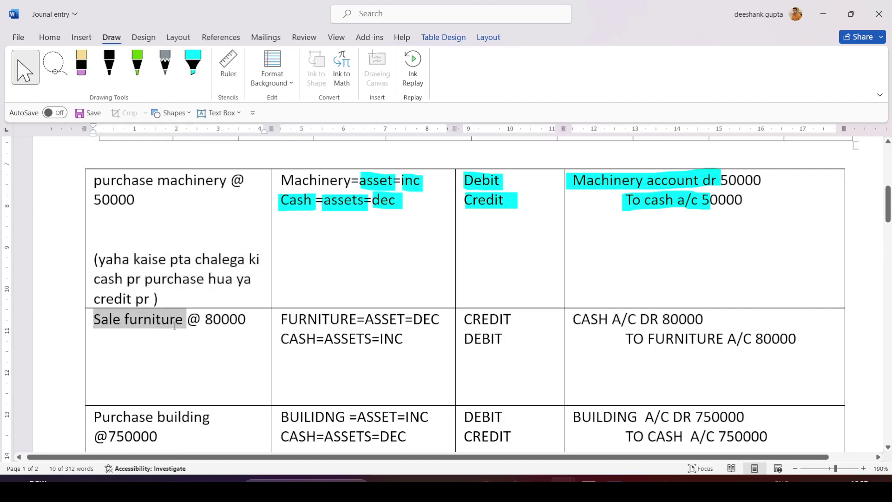
{"action": "left_click_drag", "start_coordinate": [278, 324], "coordinate": [388, 326]}
{"action": "left_click", "coordinate": [429, 323]}
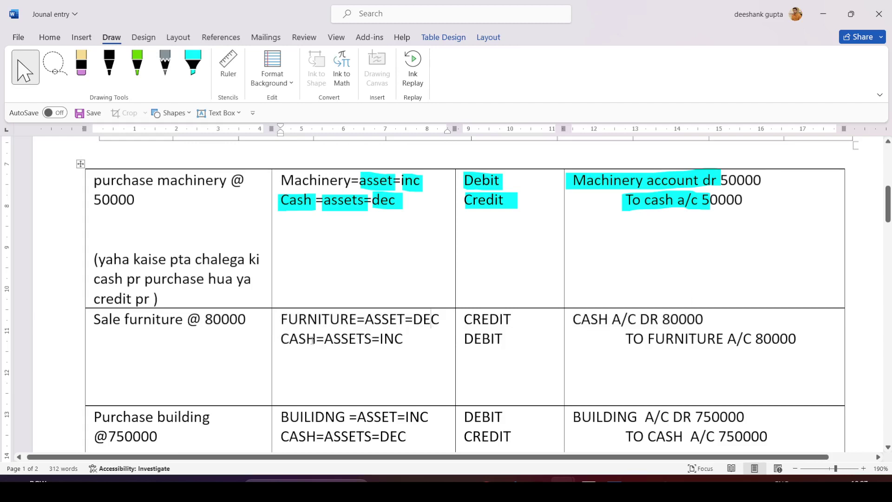
{"action": "left_click_drag", "start_coordinate": [283, 341], "coordinate": [388, 346]}
{"action": "left_click", "coordinate": [470, 344]}
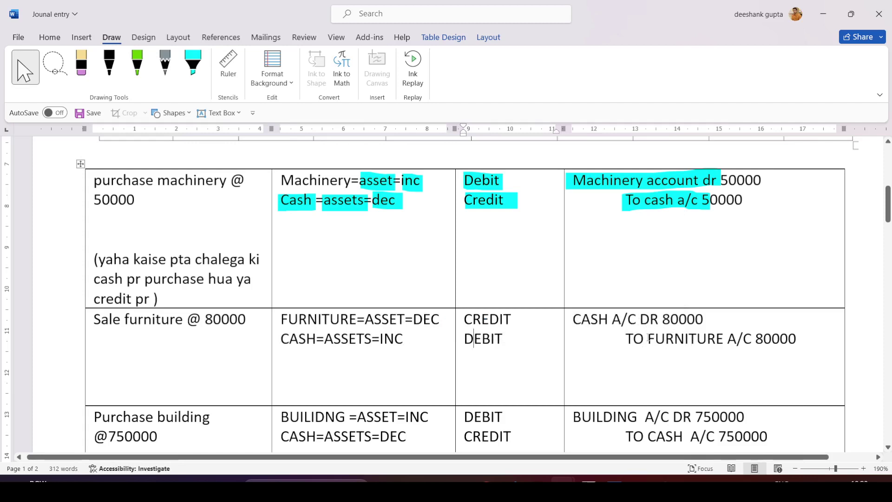
{"action": "scroll", "coordinate": [648, 337], "scroll_direction": "down", "scroll_amount": 3}
{"action": "scroll", "coordinate": [648, 336], "scroll_direction": "down", "scroll_amount": 1}
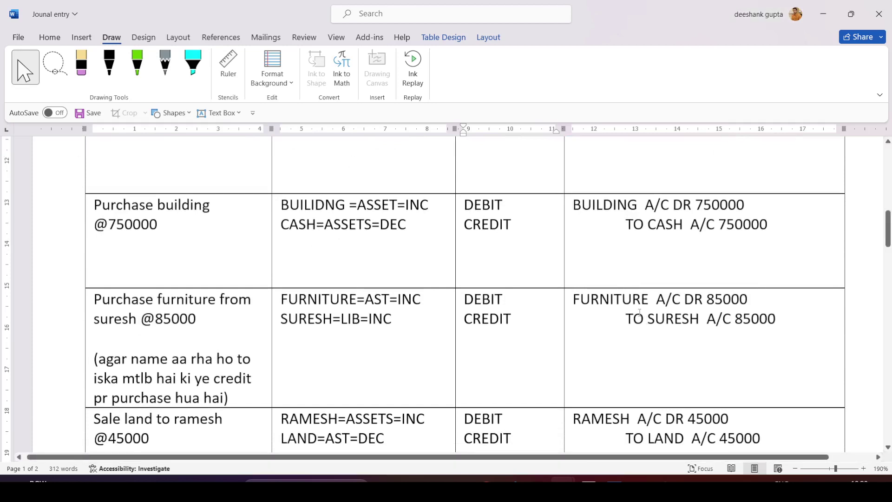
{"action": "scroll", "coordinate": [639, 312], "scroll_direction": "down", "scroll_amount": 4}
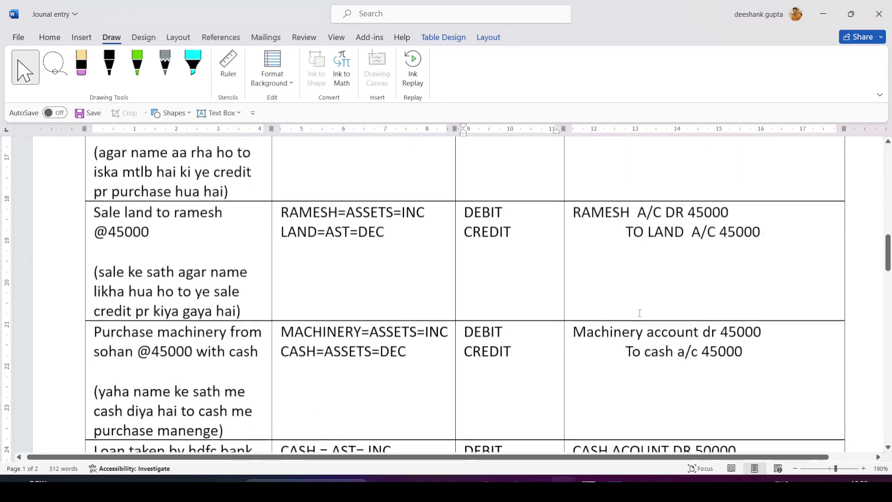
{"action": "scroll", "coordinate": [639, 312], "scroll_direction": "down", "scroll_amount": 2}
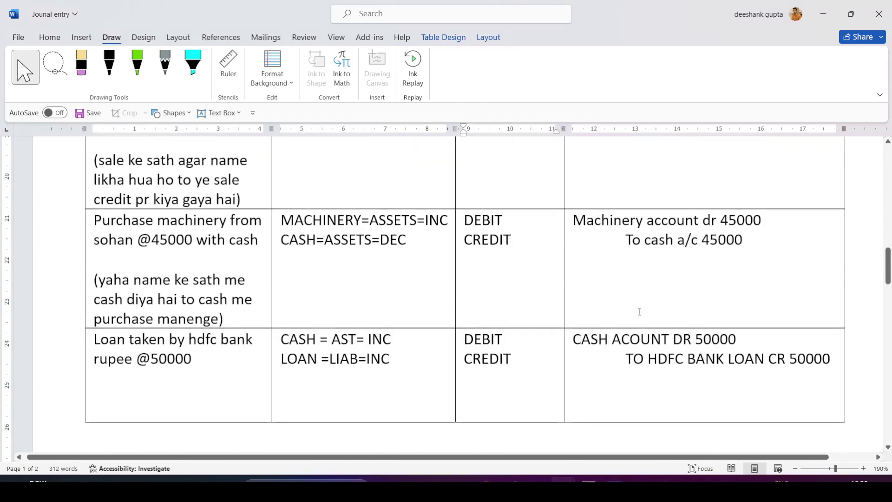
{"action": "scroll", "coordinate": [639, 311], "scroll_direction": "down", "scroll_amount": 10}
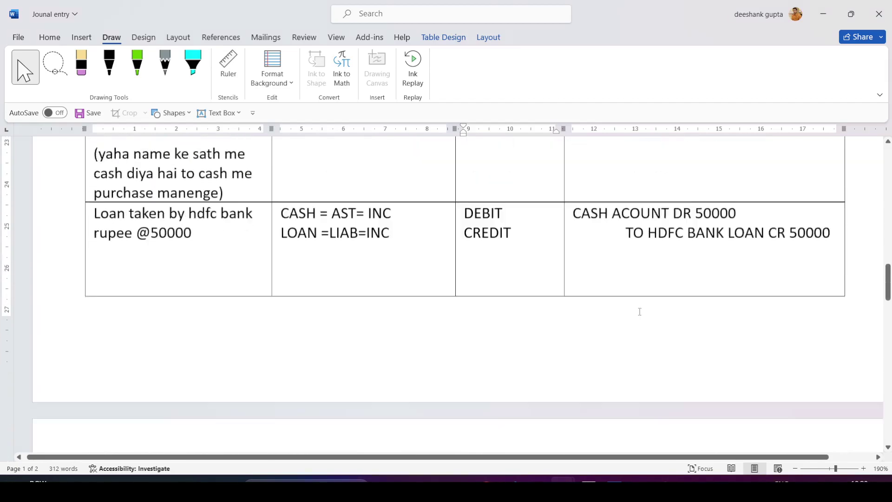
Review the second page's journal entry examples, from the repair charge through the cash, bank, purchase and sale transactions.
{"action": "scroll", "coordinate": [639, 312], "scroll_direction": "down", "scroll_amount": 8}
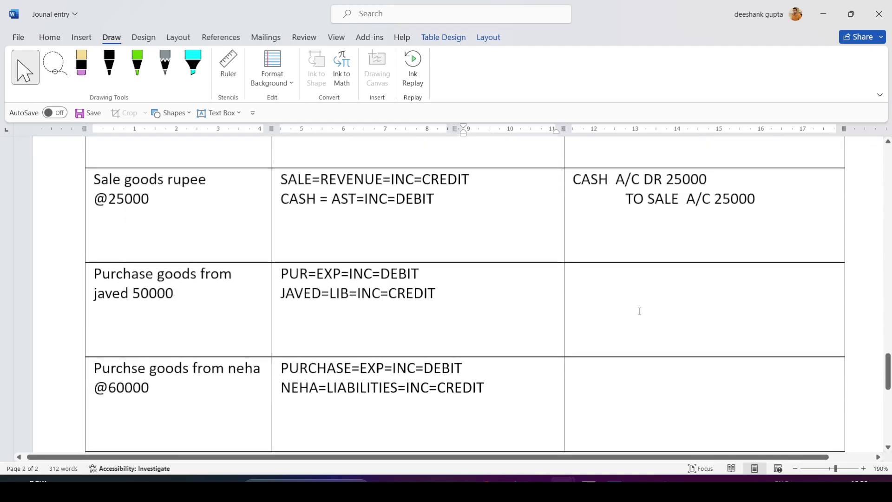
{"action": "scroll", "coordinate": [639, 311], "scroll_direction": "down", "scroll_amount": 5}
{"action": "scroll", "coordinate": [639, 310], "scroll_direction": "up", "scroll_amount": 3}
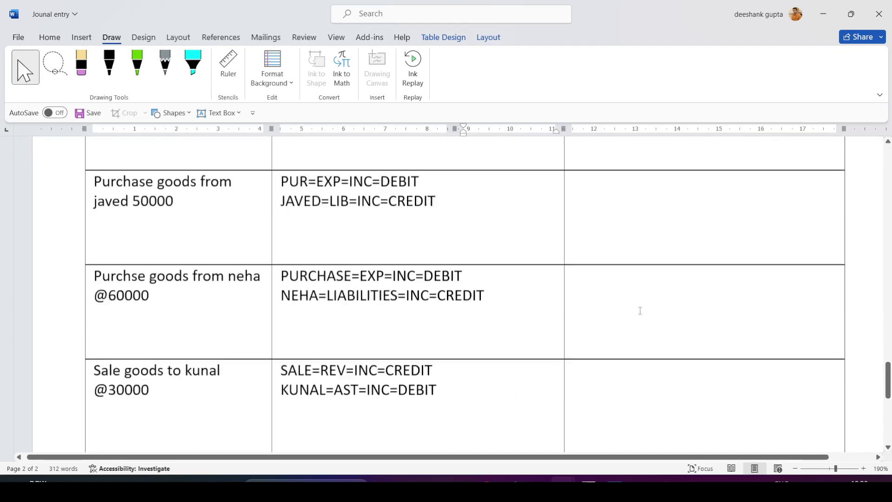
{"action": "scroll", "coordinate": [639, 310], "scroll_direction": "up", "scroll_amount": 9}
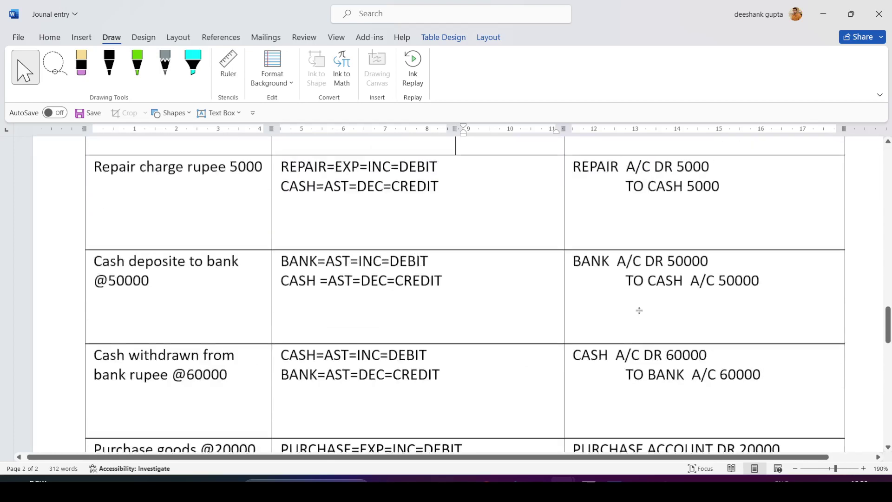
{"action": "scroll", "coordinate": [639, 310], "scroll_direction": "up", "scroll_amount": 11}
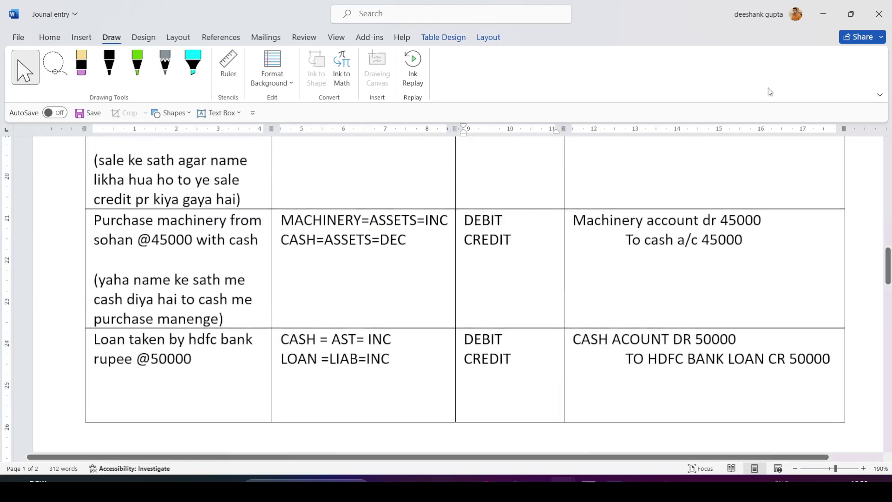
Switch to TallyPrime and save the receipt voucher crediting Rent Receive and debiting Cash with 15,000.
{"action": "left_click", "coordinate": [822, 14]}
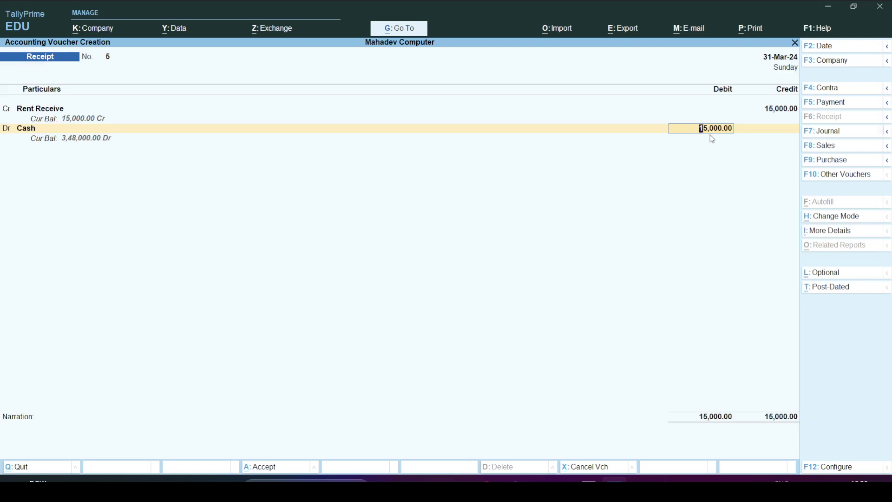
{"action": "key", "text": "ctrl+a"}
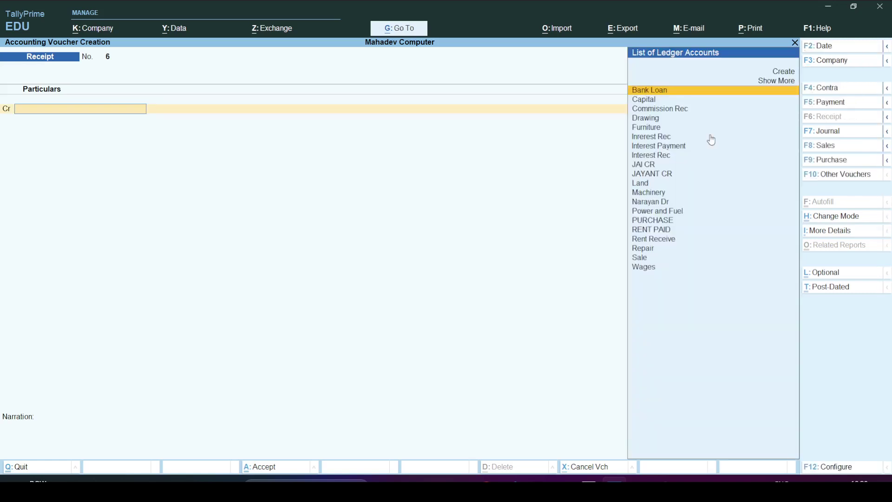
{"action": "type", "text": "--"}
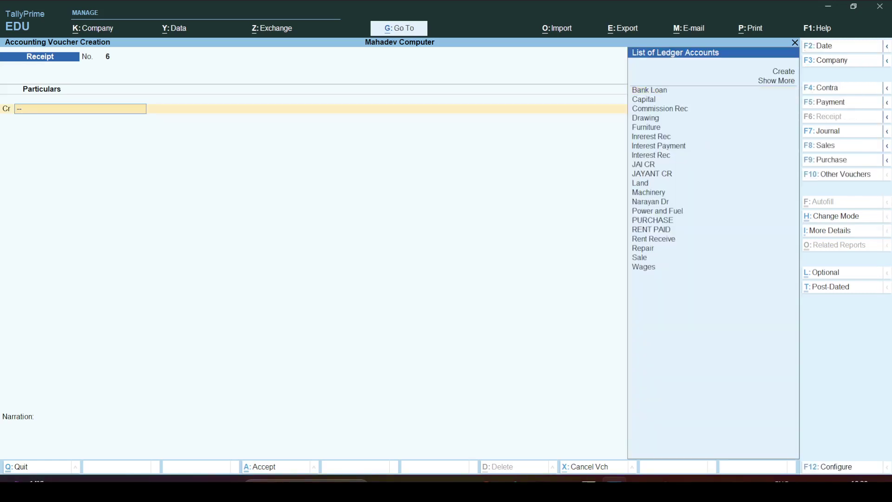
{"action": "key", "text": "BackSpace"}
{"action": "key", "text": "BackSpace"}
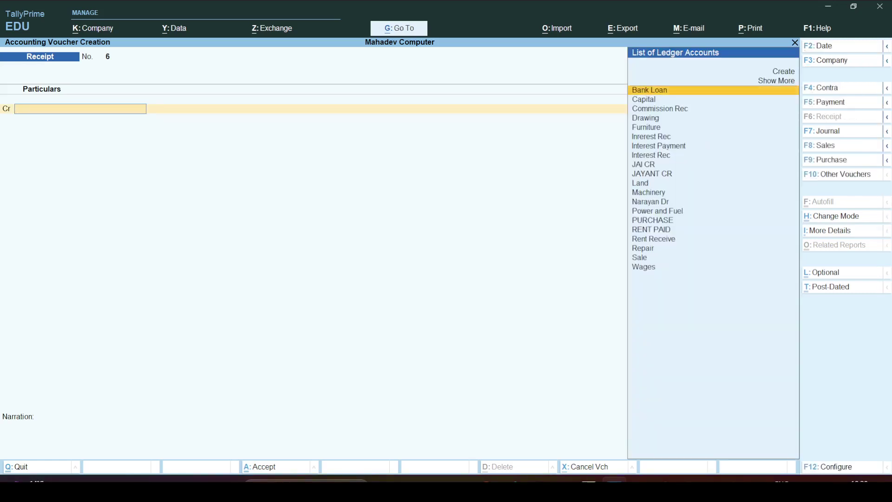
Switch to the Single entry and double entry mode document in Word and highlight "Receive interest from bank rupee 20000" in turquoise.
{"action": "key", "text": "alt+Tab"}
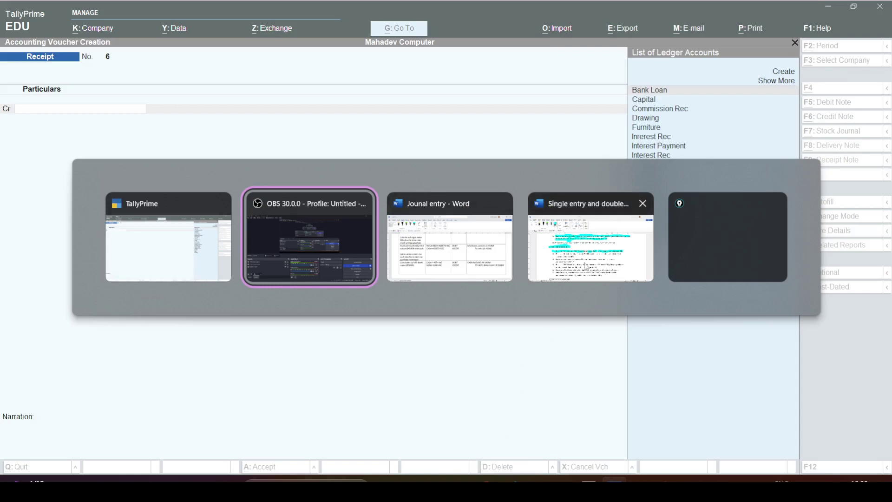
{"action": "left_click", "coordinate": [546, 258]}
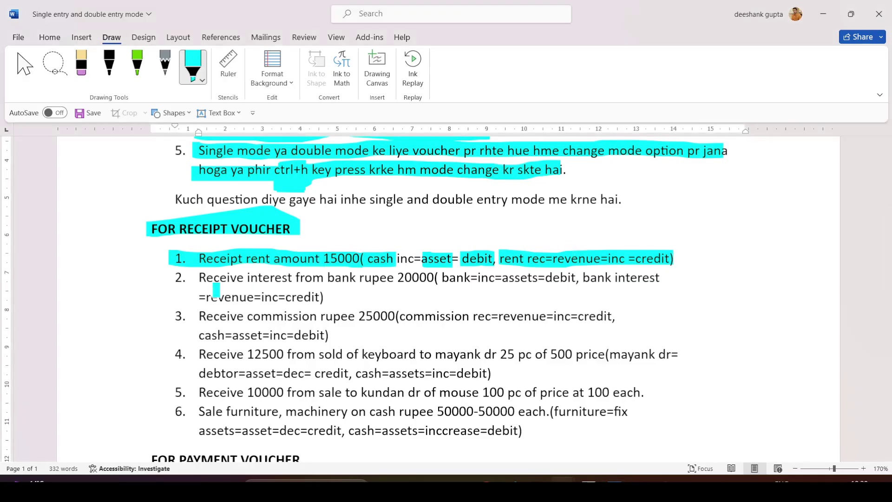
{"action": "left_click_drag", "start_coordinate": [199, 281], "coordinate": [430, 278]}
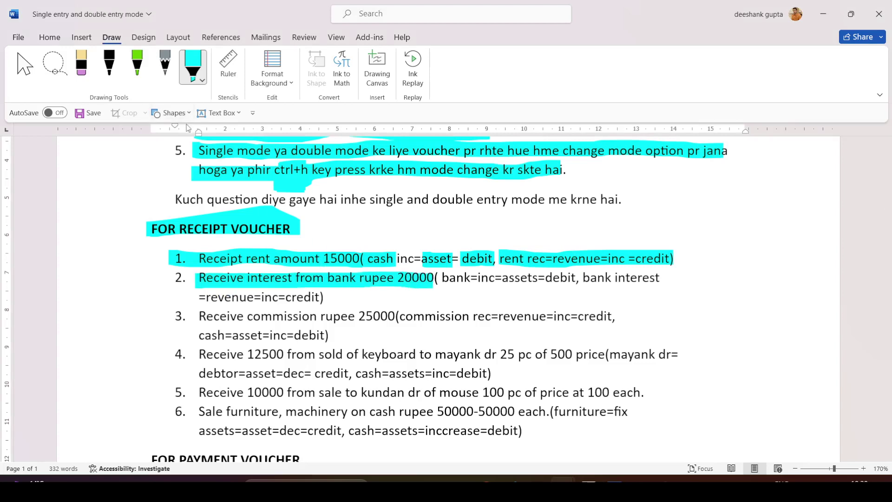
Circle the bank debit analysis and the interest credit analysis in receipt question 2 with the black pen.
{"action": "left_click", "coordinate": [25, 68]}
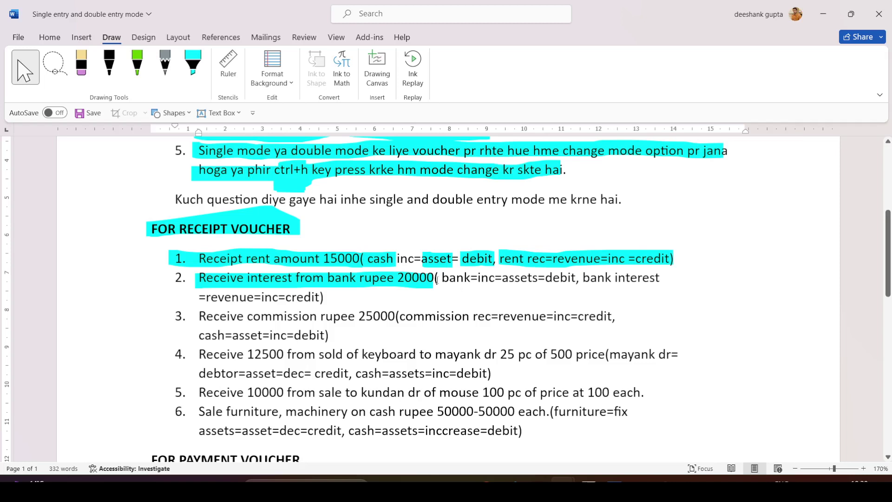
{"action": "left_click", "coordinate": [109, 65]}
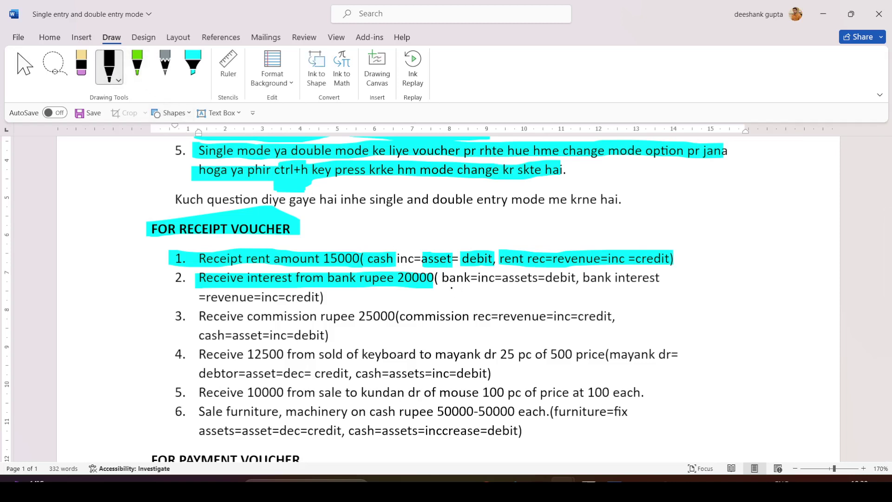
{"action": "mouse_move", "coordinate": [440, 286]}
{"action": "left_mouse_down"}
{"action": "mouse_move", "coordinate": [561, 286]}
{"action": "mouse_move", "coordinate": [578, 278]}
{"action": "mouse_move", "coordinate": [463, 269]}
{"action": "left_mouse_up"}
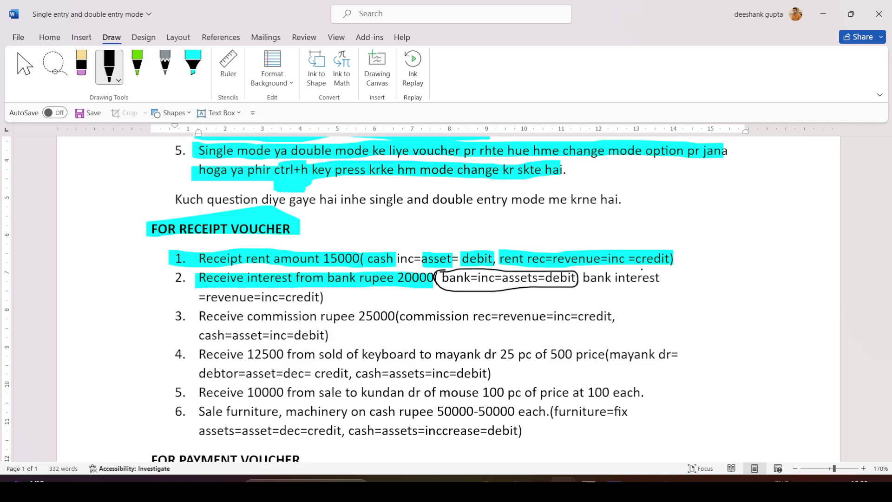
{"action": "mouse_move", "coordinate": [642, 269]}
{"action": "left_mouse_down"}
{"action": "mouse_move", "coordinate": [613, 275]}
{"action": "mouse_move", "coordinate": [666, 290]}
{"action": "mouse_move", "coordinate": [656, 274]}
{"action": "mouse_move", "coordinate": [618, 269]}
{"action": "left_mouse_up"}
{"action": "mouse_move", "coordinate": [208, 304]}
{"action": "left_mouse_down"}
{"action": "mouse_move", "coordinate": [334, 304]}
{"action": "mouse_move", "coordinate": [315, 285]}
{"action": "mouse_move", "coordinate": [205, 287]}
{"action": "mouse_move", "coordinate": [213, 306]}
{"action": "left_mouse_up"}
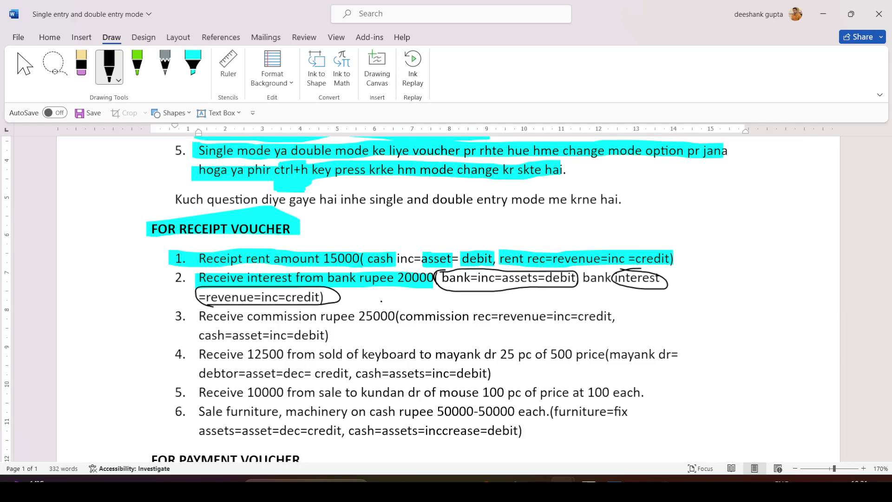
Switch to TallyPrime and select Interest Rec as the credit ledger of the new receipt voucher.
{"action": "key", "text": "alt+Tab"}
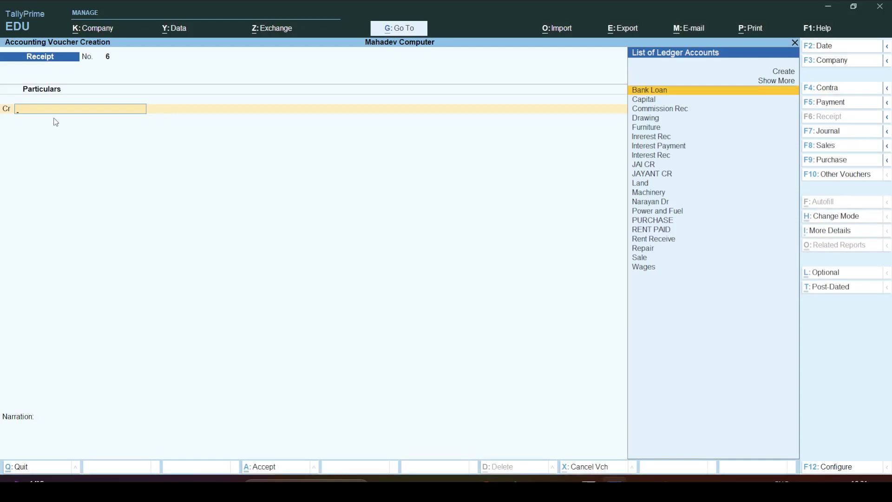
{"action": "key", "text": "alt+Tab"}
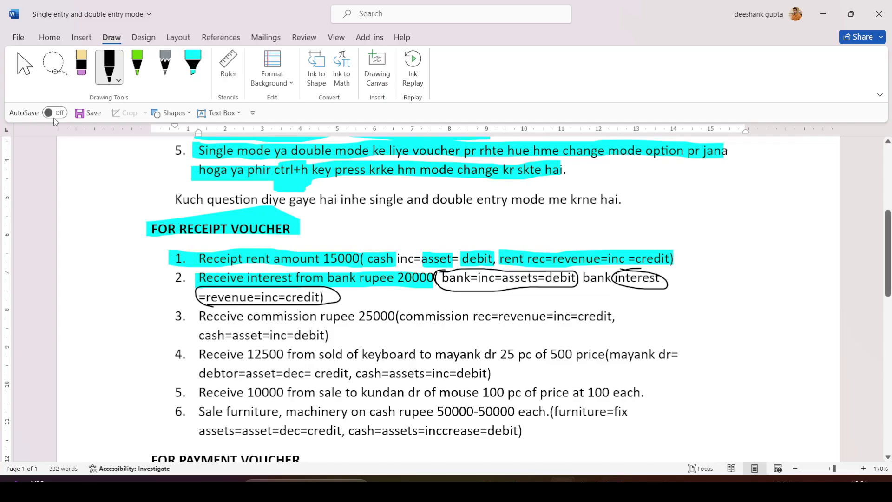
{"action": "key", "text": "alt+Tab"}
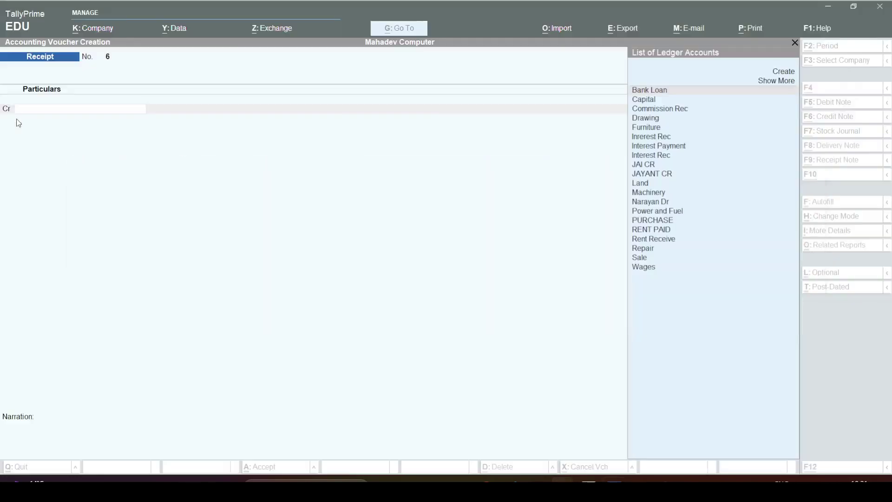
{"action": "type", "text": "Inte"}
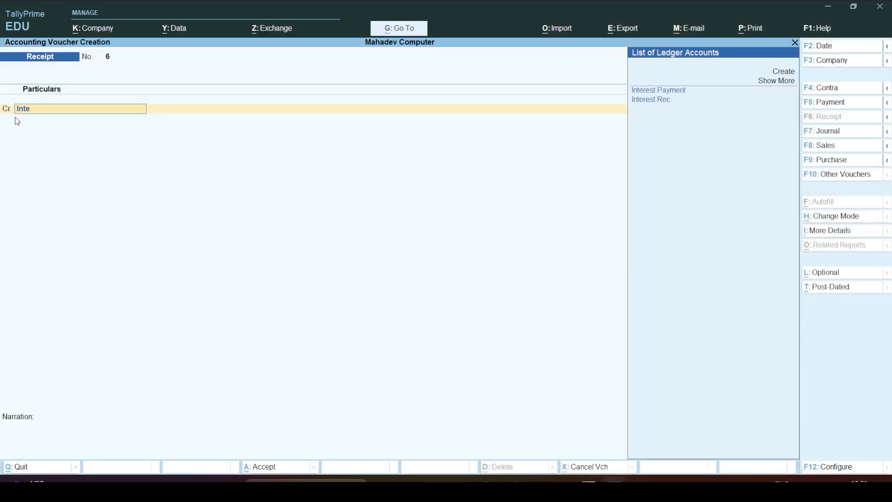
{"action": "key", "text": "Down"}
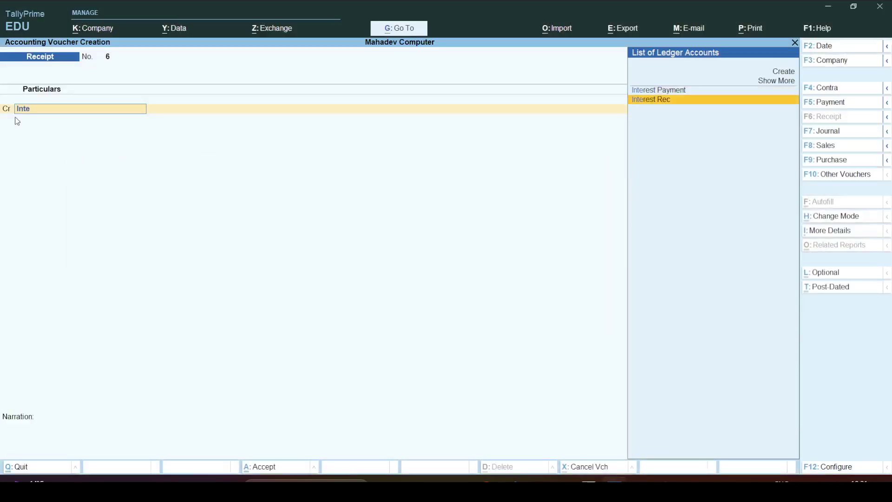
{"action": "key", "text": "Return"}
Go back to the Word notes and underline the amount 20000 in receipt question 2 in black.
{"action": "key", "text": "alt+Tab"}
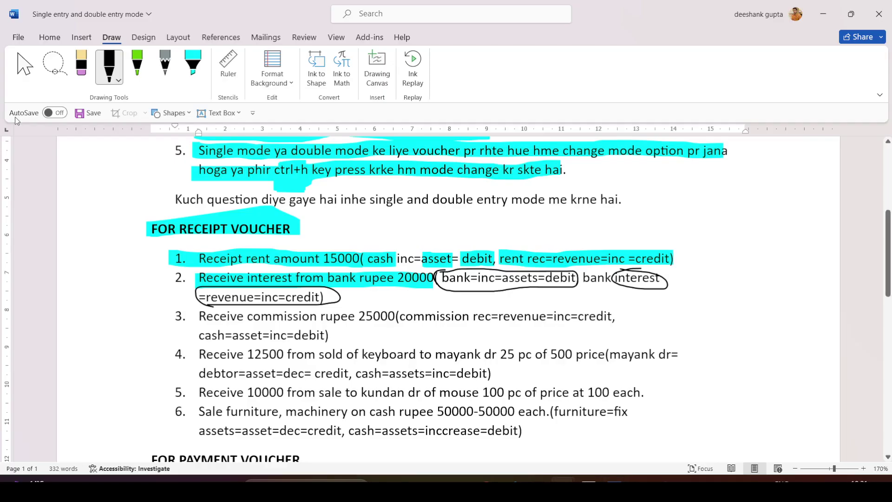
{"action": "key", "text": "alt+Tab"}
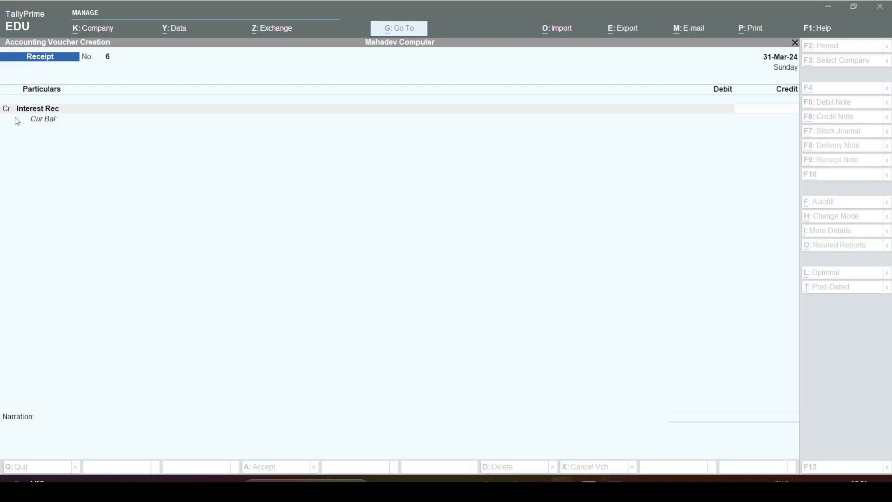
{"action": "key", "text": "alt+Tab"}
{"action": "key", "text": "alt+Tab"}
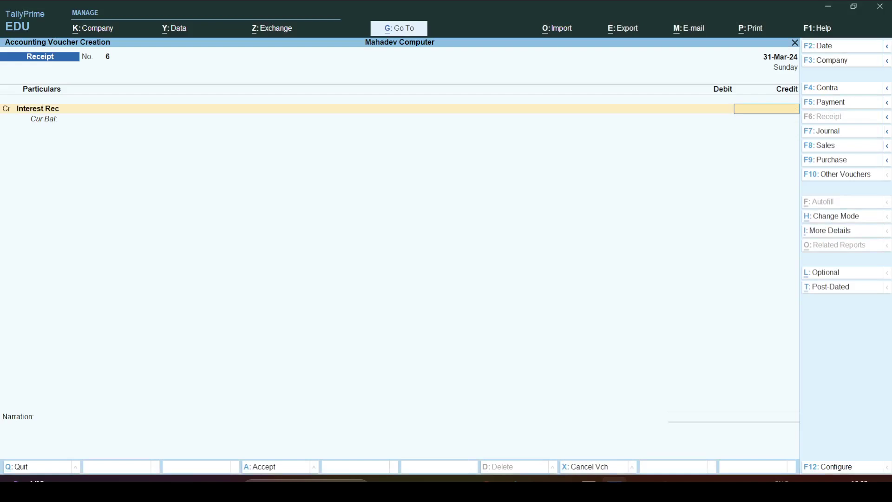
{"action": "key", "text": "alt+Tab"}
{"action": "key", "text": "alt+Tab"}
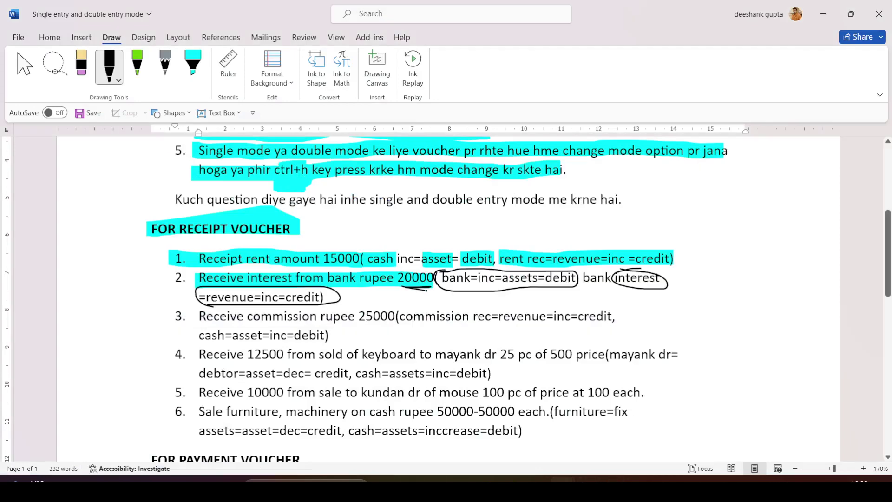
In the TallyPrime receipt voucher, credit Interest Rec with 20000 and debit Sbi Bank, checking the entry against the Word question.
{"action": "key", "text": "alt+Tab"}
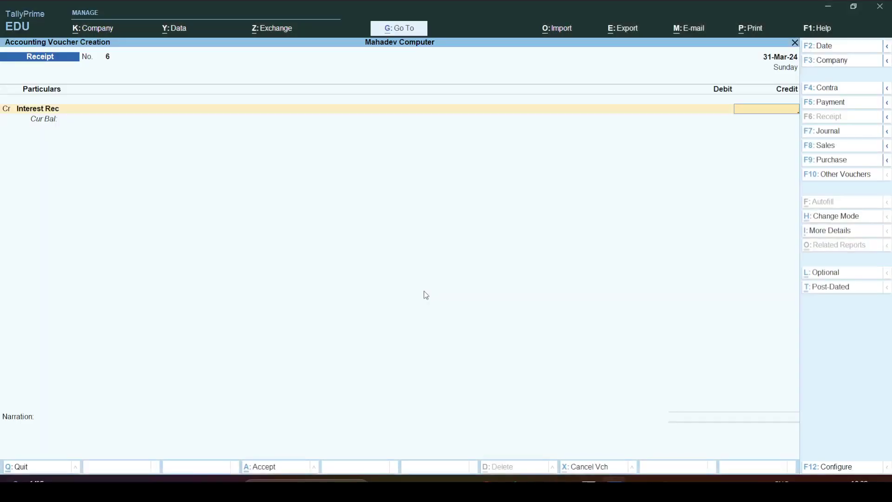
{"action": "type", "text": "20000"}
{"action": "key", "text": "Return"}
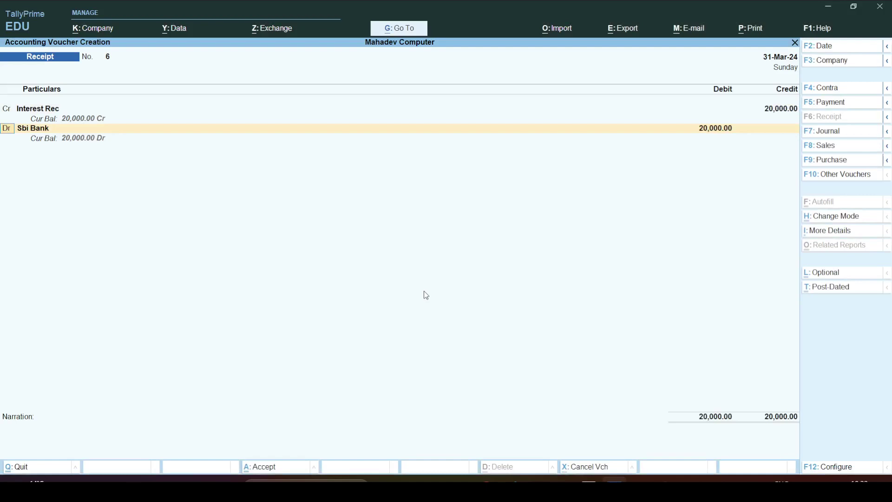
{"action": "key", "text": "alt+Tab"}
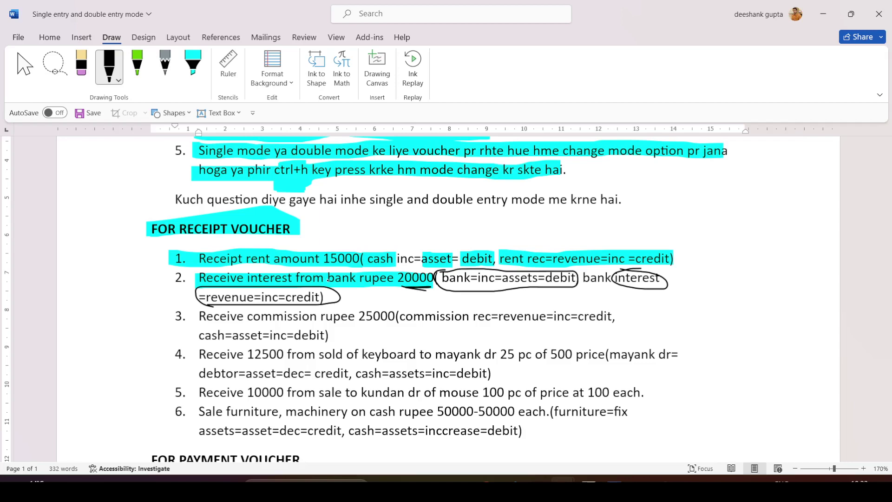
{"action": "key", "text": "alt+Tab"}
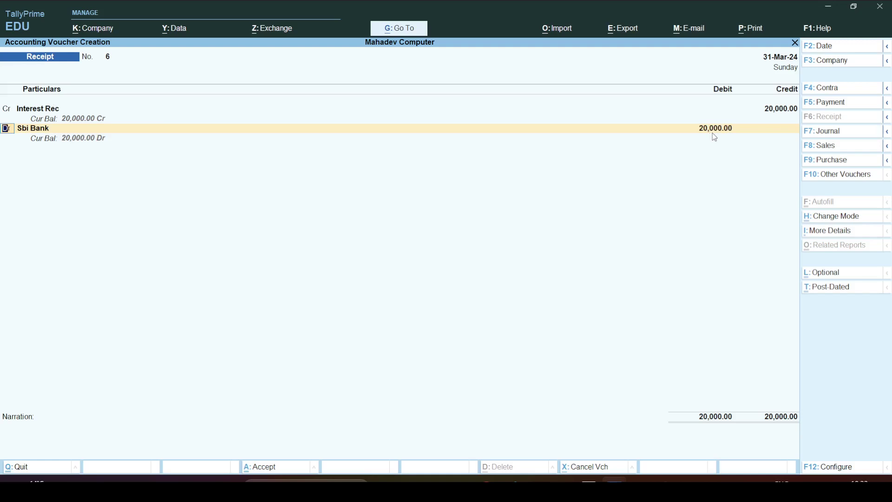
Confirm the 20,000 Sbi Bank debit, accept its Cheque/DD bank allocation, and save the interest receipt voucher without a narration.
{"action": "key", "text": "Return"}
{"action": "key", "text": "Return"}
{"action": "key", "text": "Return"}
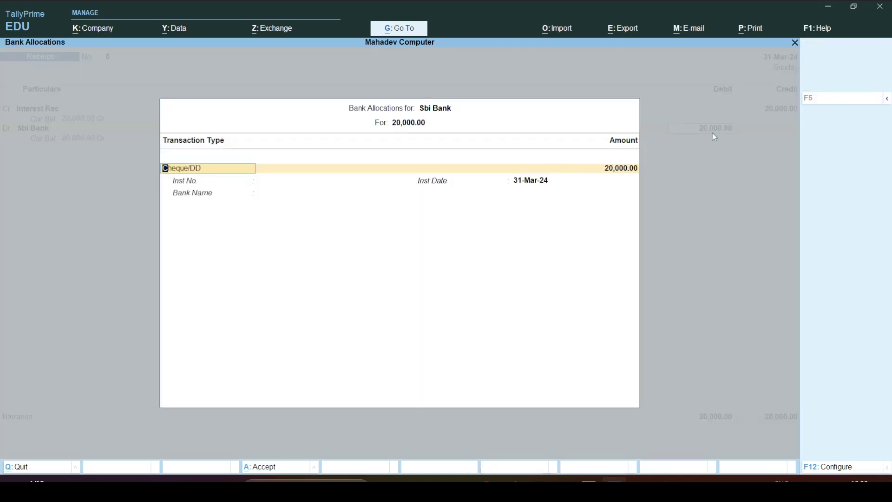
{"action": "key", "text": "ctrl+a"}
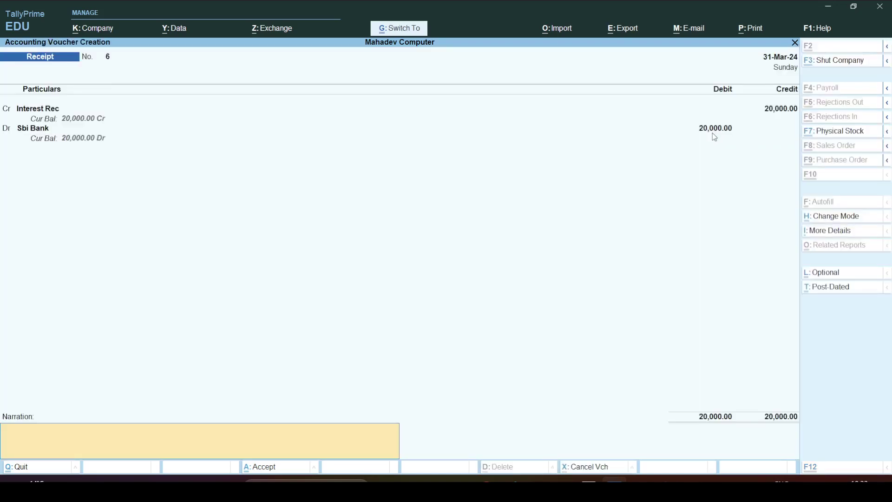
{"action": "key", "text": "Return"}
{"action": "key", "text": "Return"}
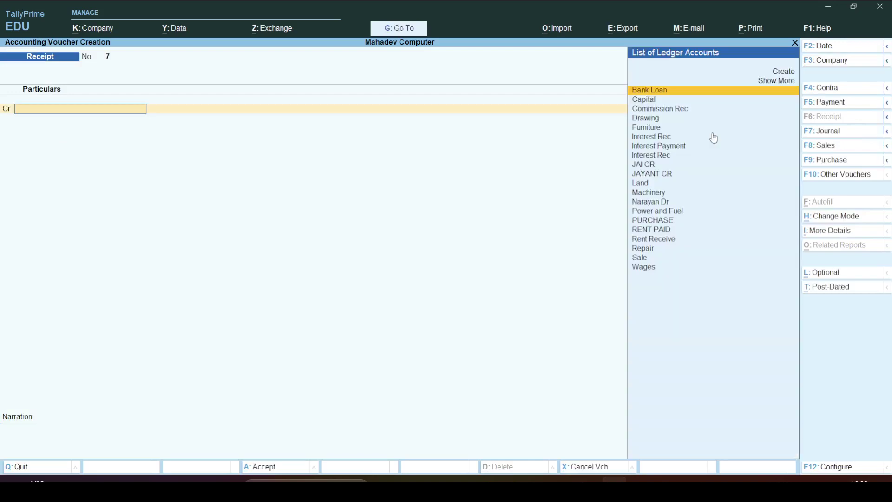
Underline receipt question 3's 25000 commission text and its credit and debit analyses in Word in black, and return to TallyPrime.
{"action": "key", "text": "alt+Tab"}
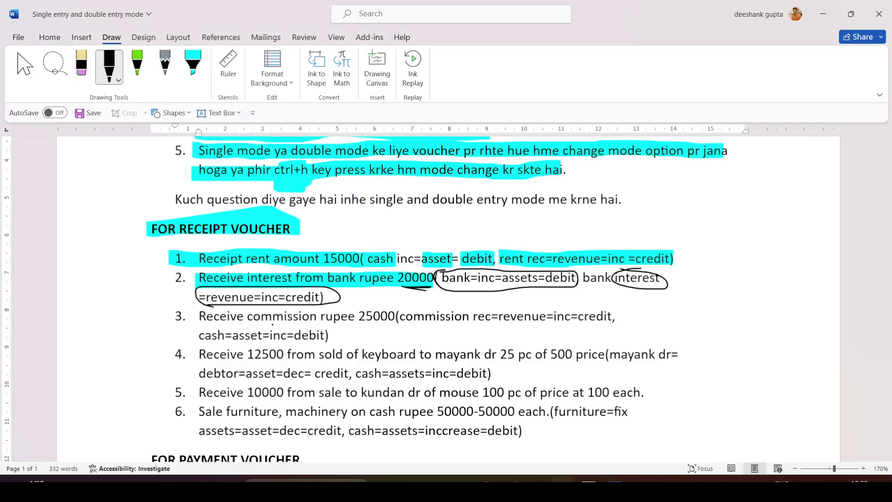
{"action": "left_click_drag", "start_coordinate": [200, 323], "coordinate": [610, 326]}
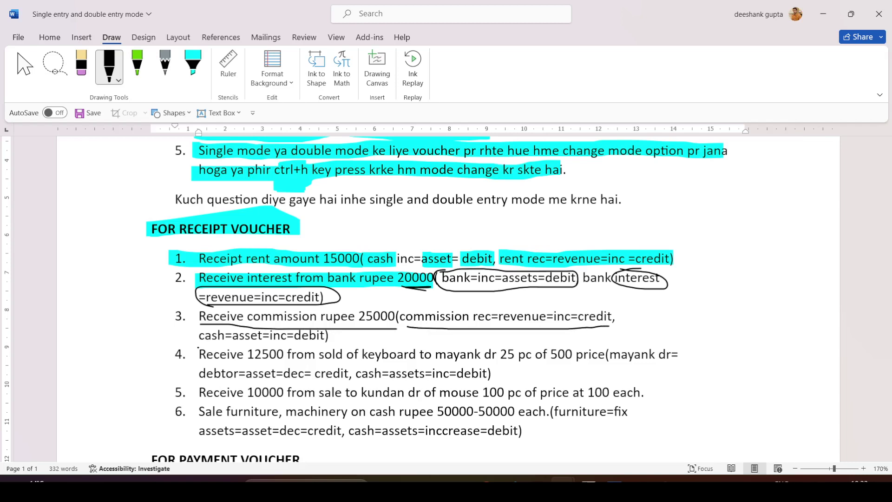
{"action": "left_click_drag", "start_coordinate": [196, 342], "coordinate": [327, 344]}
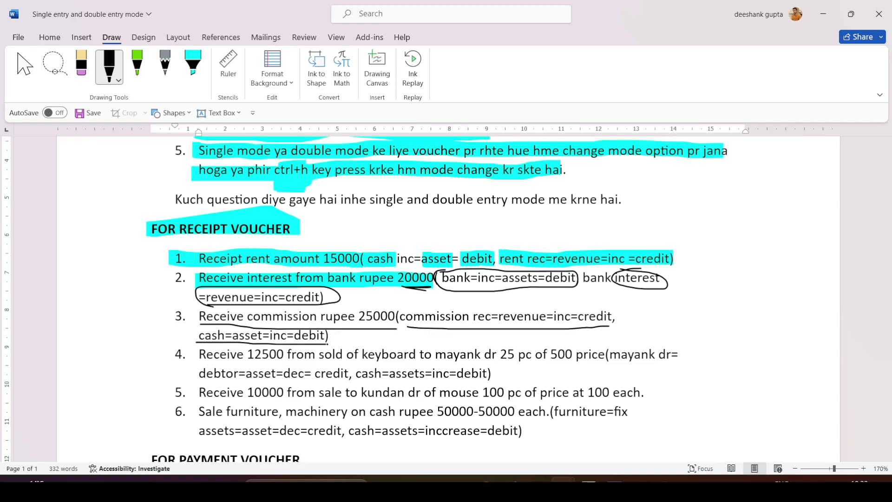
{"action": "key", "text": "alt+Tab"}
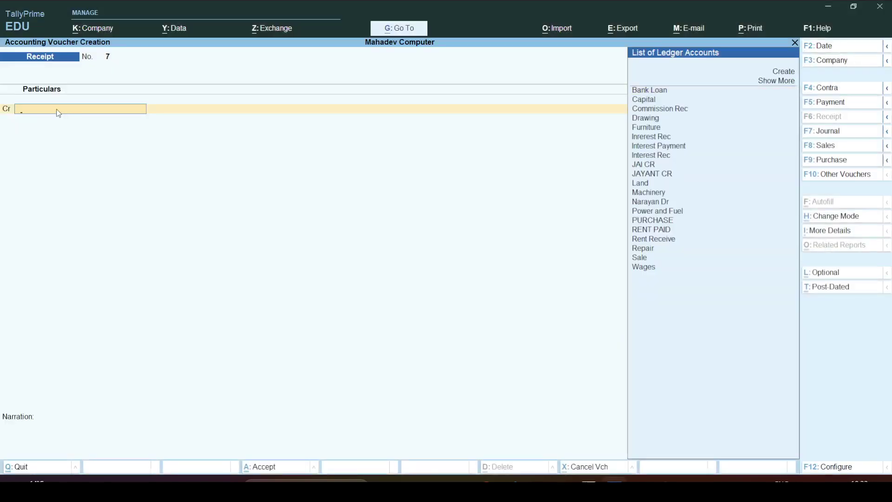
Choose Commission Rec as the credited ledger in the new receipt voucher.
{"action": "type", "text": "Cas"}
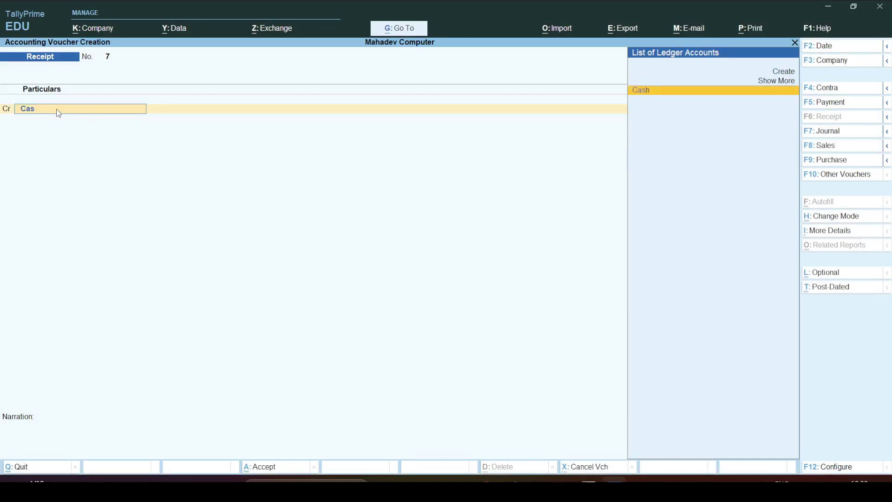
{"action": "key", "text": "BackSpace"}
{"action": "key", "text": "BackSpace"}
{"action": "key", "text": "BackSpace"}
{"action": "type", "text": "Comm"}
{"action": "key", "text": "Return"}
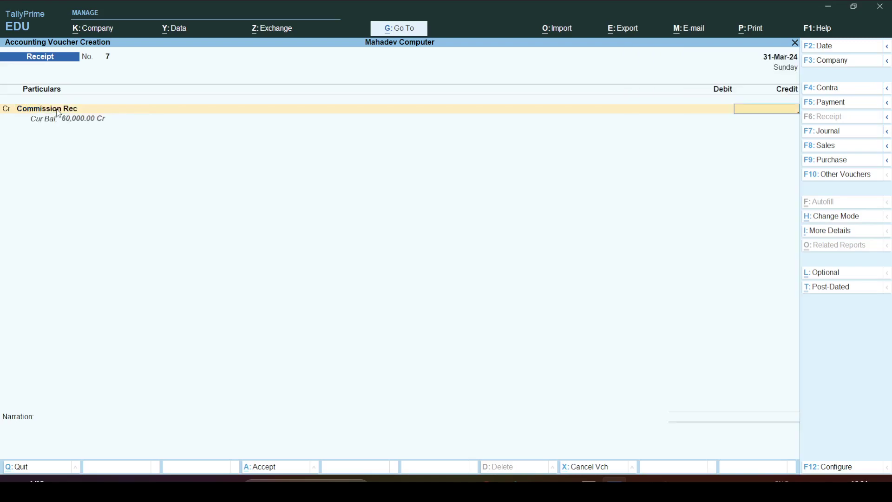
Switch to Word, circle the amount 25000 in receipt question 3 in black, and return to TallyPrime.
{"action": "key", "text": "alt+Tab"}
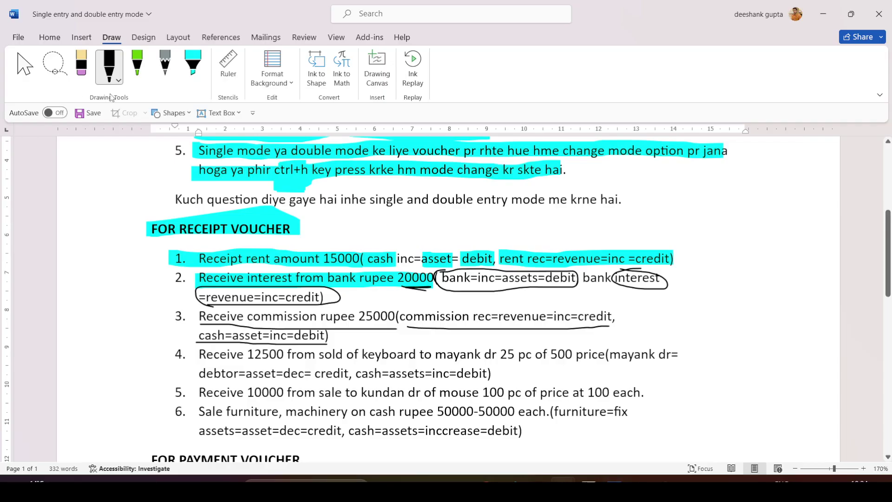
{"action": "mouse_move", "coordinate": [365, 307]}
{"action": "left_mouse_down"}
{"action": "mouse_move", "coordinate": [391, 329]}
{"action": "mouse_move", "coordinate": [367, 304]}
{"action": "mouse_move", "coordinate": [358, 307]}
{"action": "left_mouse_up"}
{"action": "key", "text": "alt+Tab"}
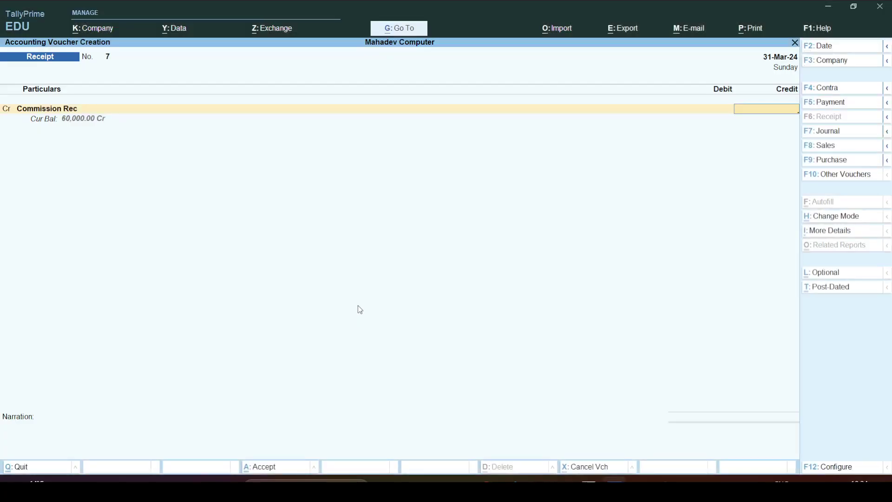
Credit Commission Rec with 25000 and debit Cash with 25,000, checking the entry against the Word question.
{"action": "type", "text": "25000"}
{"action": "key", "text": "Return"}
{"action": "key", "text": "alt+Tab"}
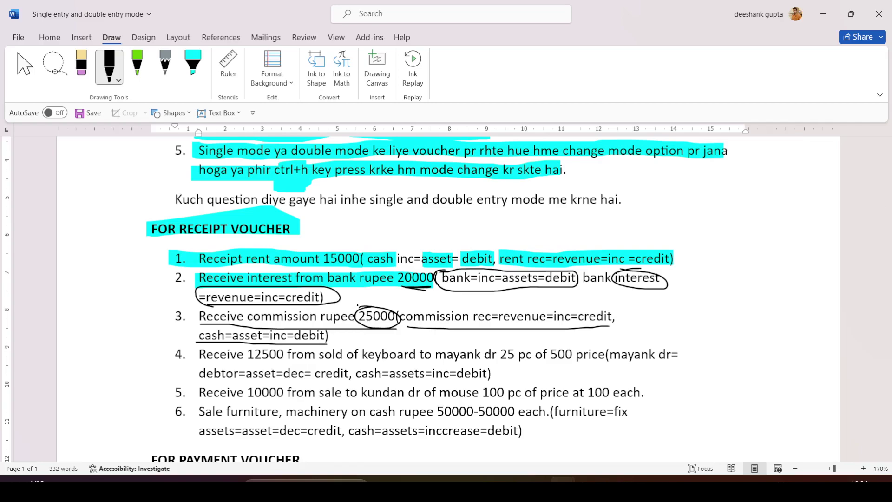
{"action": "key", "text": "alt+Tab"}
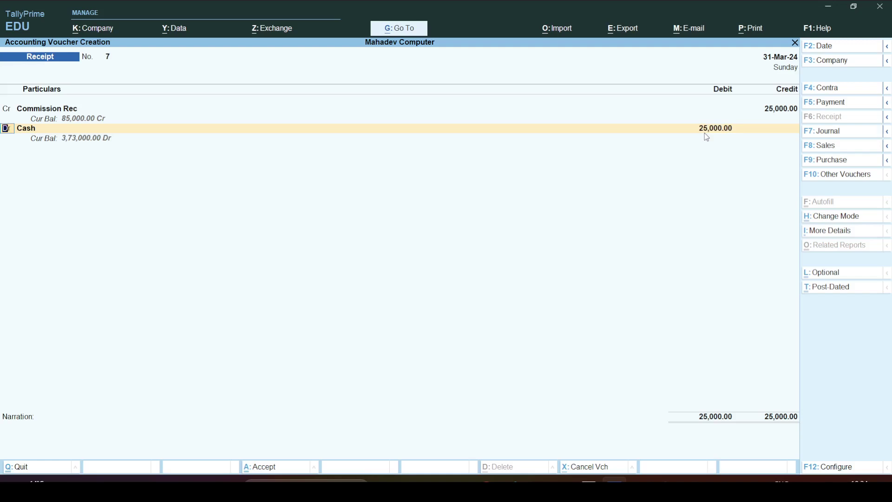
Try entering the Cash line as a credit, and restore it as a debit of 25,000.
{"action": "type", "text": "c"}
{"action": "key", "text": "Return"}
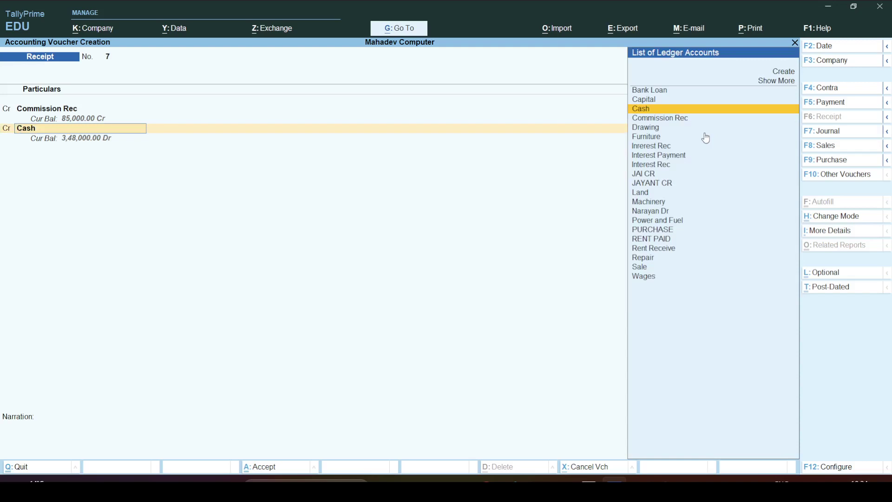
{"action": "key", "text": "BackSpace"}
{"action": "type", "text": "d"}
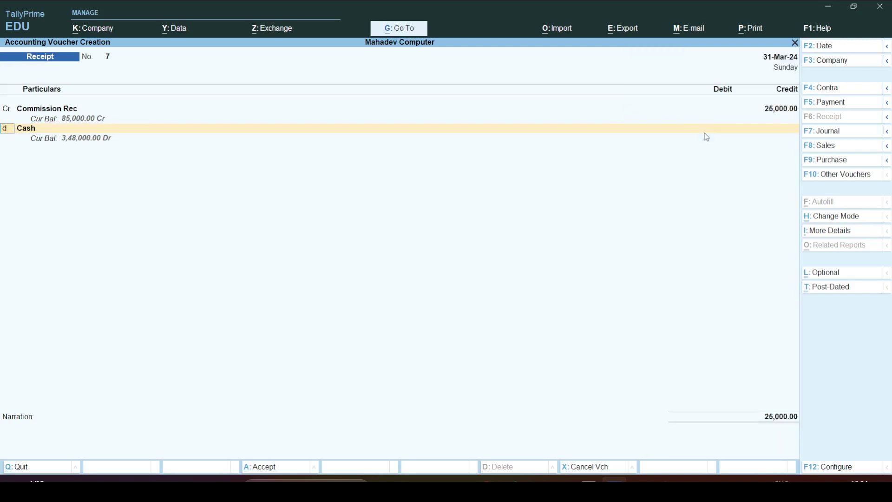
{"action": "key", "text": "Return"}
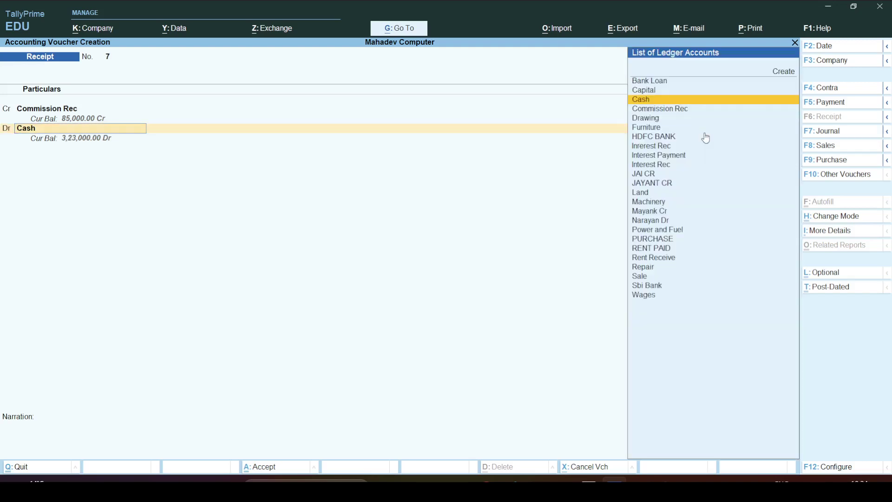
{"action": "key", "text": "Return"}
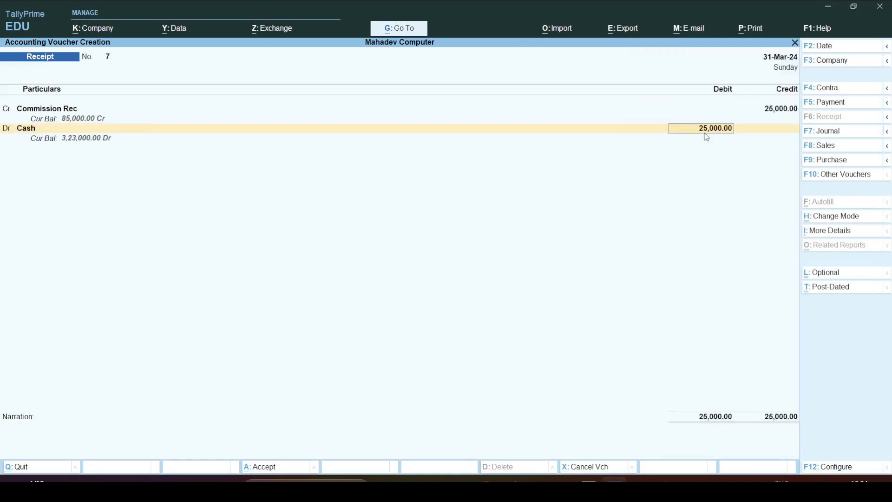
Confirm the Cash debit and save the commission receipt voucher without a narration.
{"action": "key", "text": "Return"}
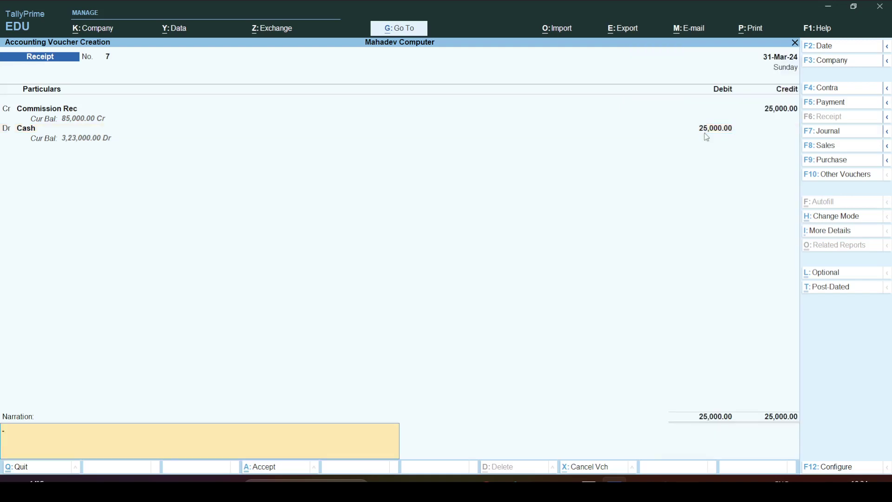
{"action": "key", "text": "Return"}
{"action": "key", "text": "Return"}
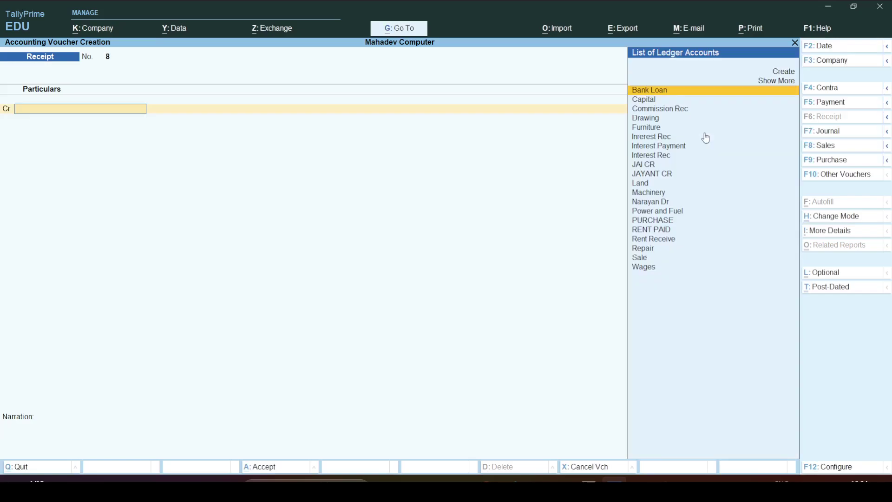
Go back to the Word notes and underline "25 pc of 500 price" in receipt question 4 in black.
{"action": "key", "text": "alt+Tab"}
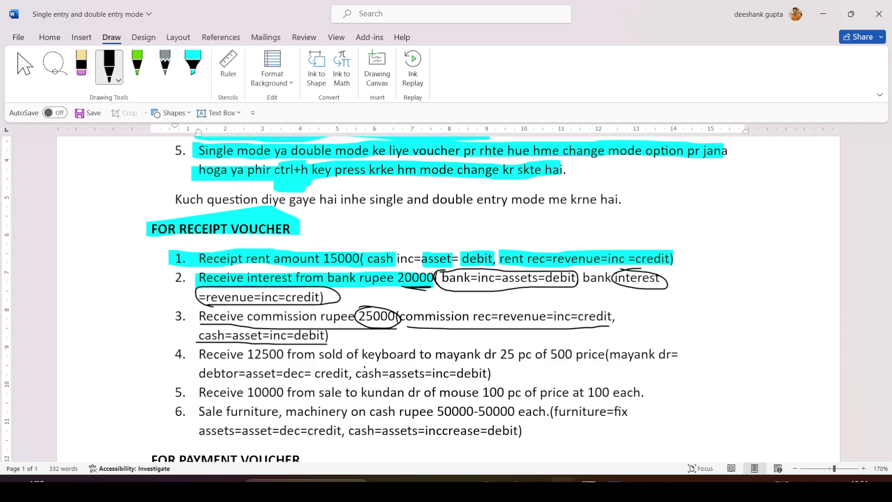
{"action": "left_click_drag", "start_coordinate": [500, 362], "coordinate": [601, 364]}
{"action": "left_click_drag", "start_coordinate": [504, 363], "coordinate": [572, 367]}
Change the keyboard quantity in receipt question 4 to 10 pc.
{"action": "left_click", "coordinate": [24, 66]}
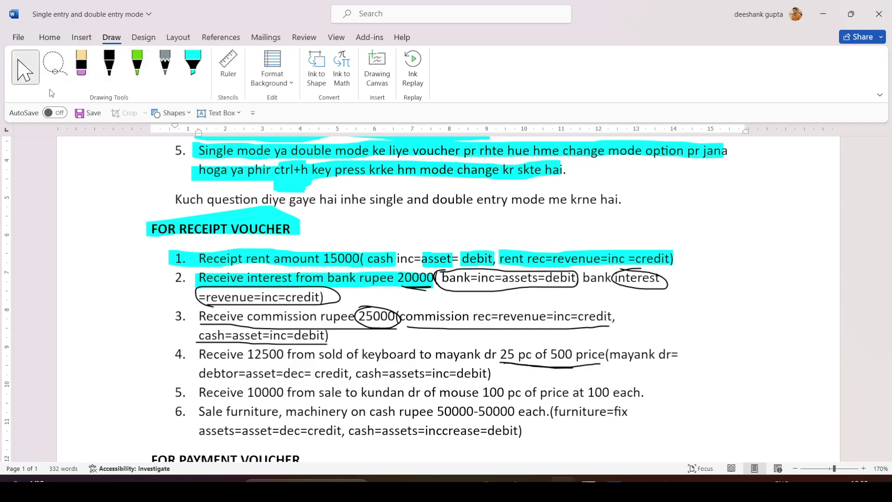
{"action": "left_click", "coordinate": [515, 354]}
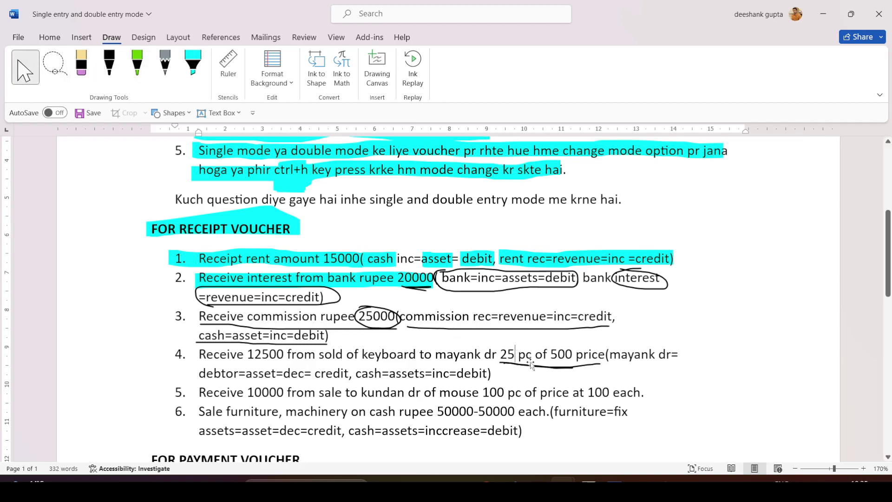
{"action": "key", "text": "BackSpace"}
{"action": "key", "text": "BackSpace"}
{"action": "type", "text": "10"}
Replace the received amount in receipt question 4 with 5000.
{"action": "left_click", "coordinate": [284, 354]}
{"action": "key", "text": "BackSpace"}
{"action": "key", "text": "BackSpace"}
{"action": "key", "text": "BackSpace"}
{"action": "key", "text": "BackSpace"}
{"action": "key", "text": "BackSpace"}
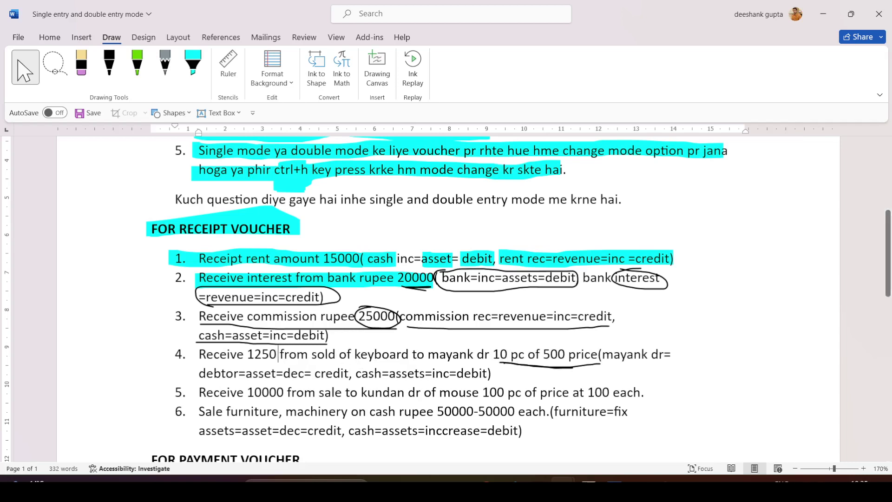
{"action": "type", "text": "5000"}
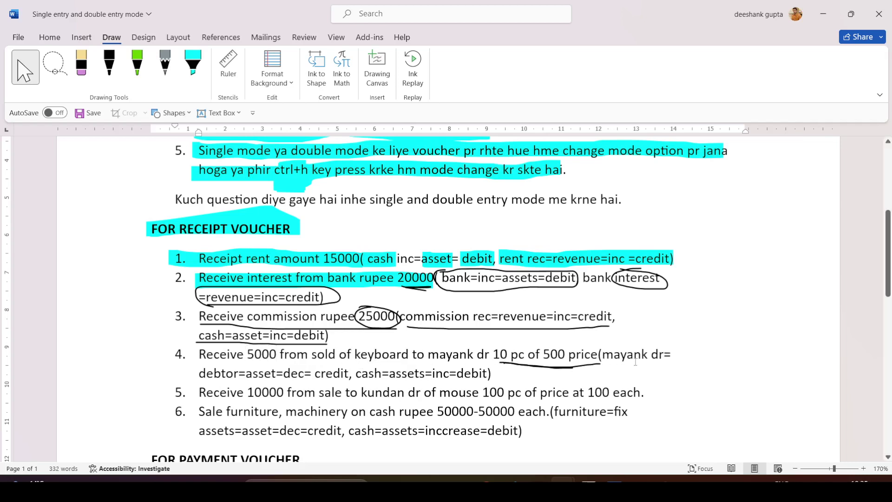
Switch to TallyPrime and start a purchase voucher with supplier invoice number 654 dated 31-Mar-24.
{"action": "key", "text": "alt+Tab"}
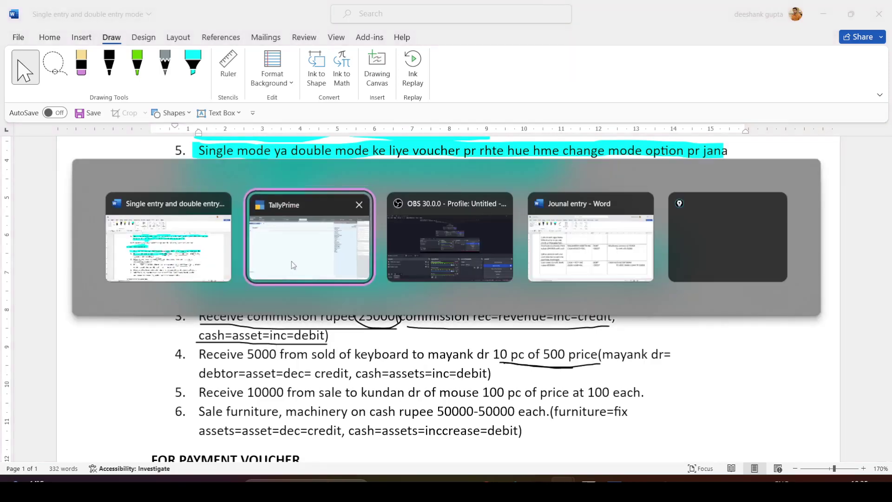
{"action": "left_click", "coordinate": [293, 263]}
{"action": "key", "text": "alt+Tab"}
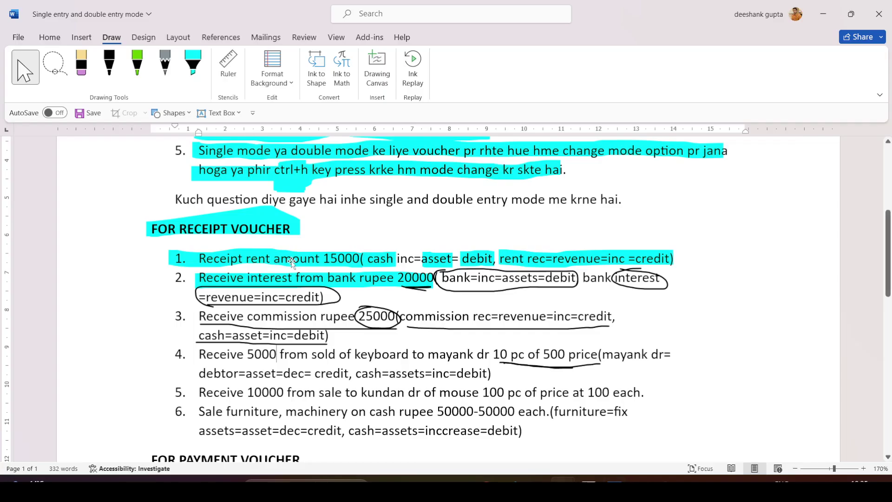
{"action": "key", "text": "alt+Tab"}
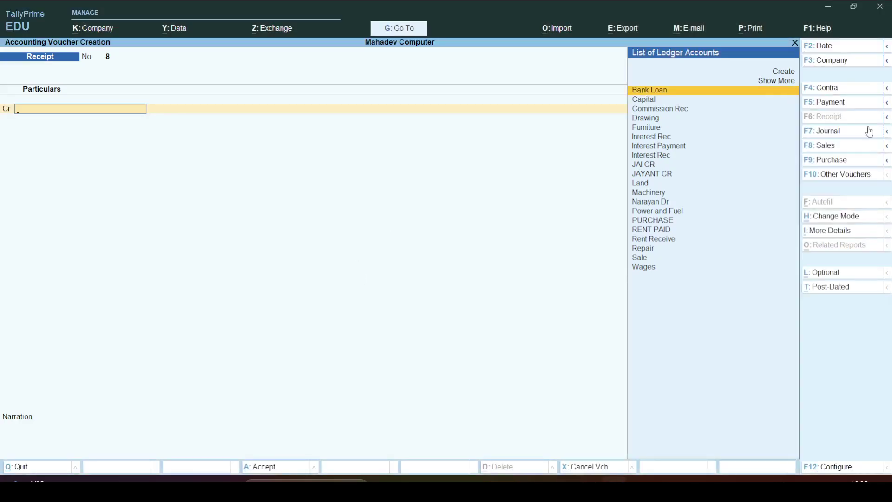
{"action": "left_click", "coordinate": [828, 147]}
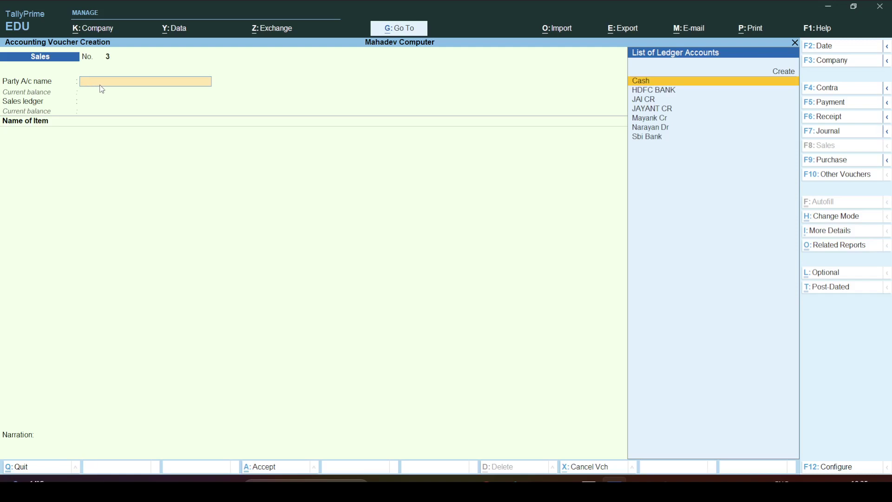
{"action": "left_click", "coordinate": [833, 162]}
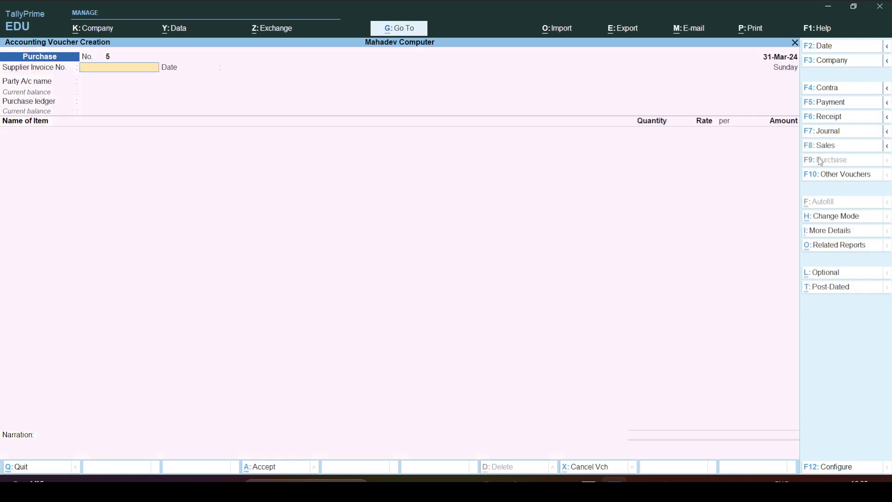
{"action": "type", "text": "654"}
{"action": "key", "text": "Return"}
{"action": "key", "text": "Return"}
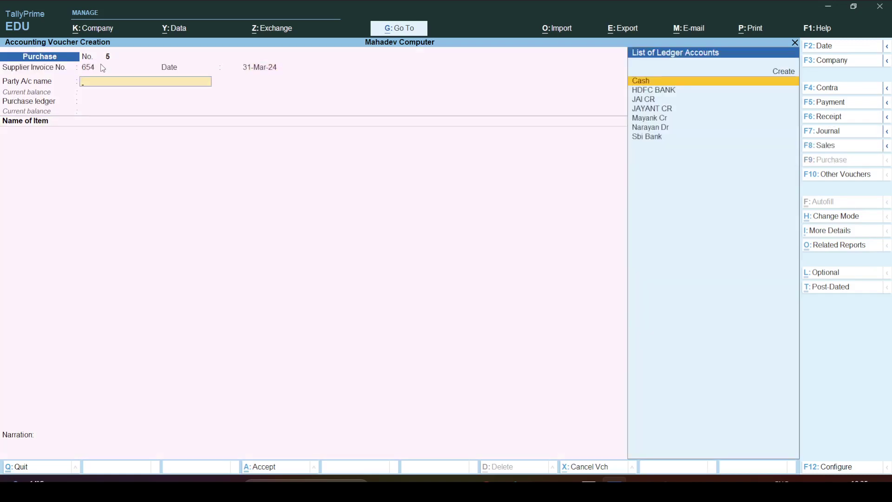
Set the purchase's party account to Cash without receipt or party details, and use PURCHASE as the purchase ledger.
{"action": "key", "text": "Return"}
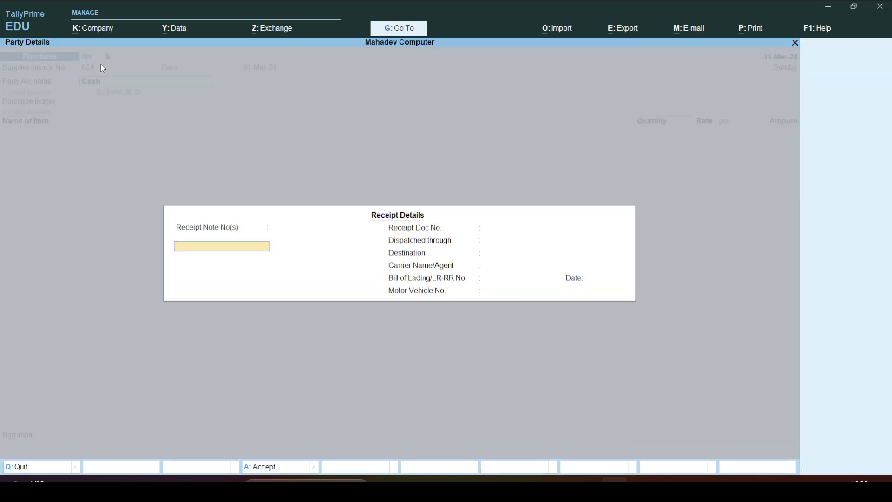
{"action": "key", "text": "ctrl+a"}
{"action": "key", "text": "ctrl+a"}
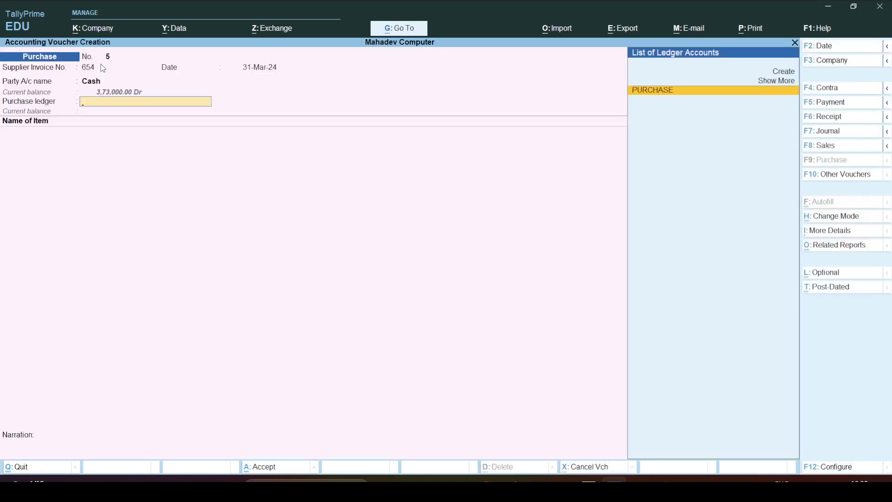
{"action": "key", "text": "Return"}
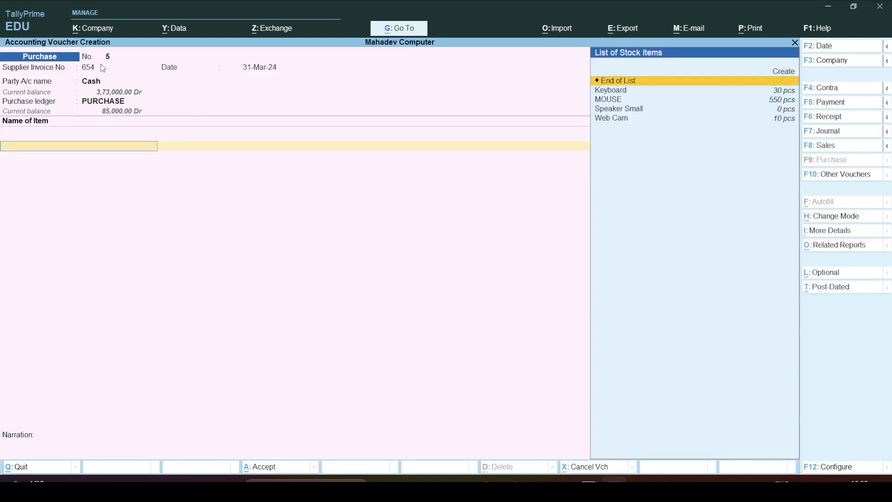
Choose Keyboard as the stock item in the purchase voucher.
{"action": "key", "text": "Down"}
{"action": "key", "text": "Down"}
{"action": "key", "text": "Up"}
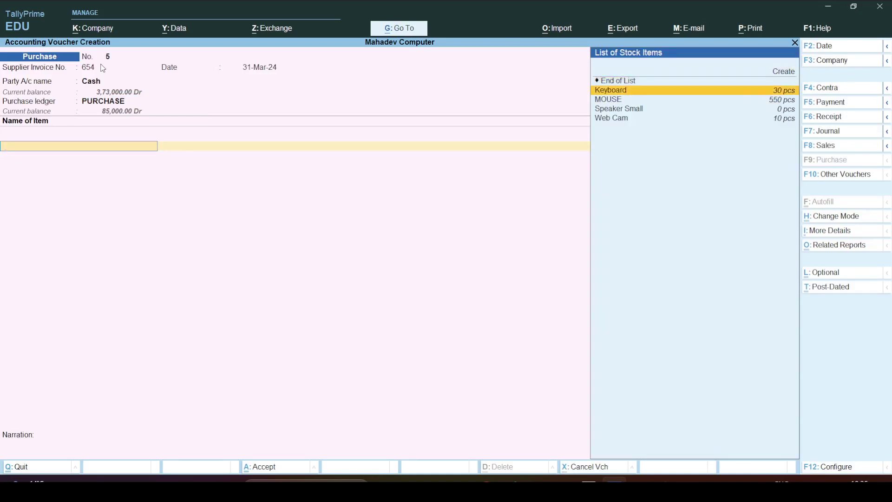
{"action": "key", "text": "Down"}
{"action": "key", "text": "Down"}
{"action": "key", "text": "Up"}
{"action": "key", "text": "Up"}
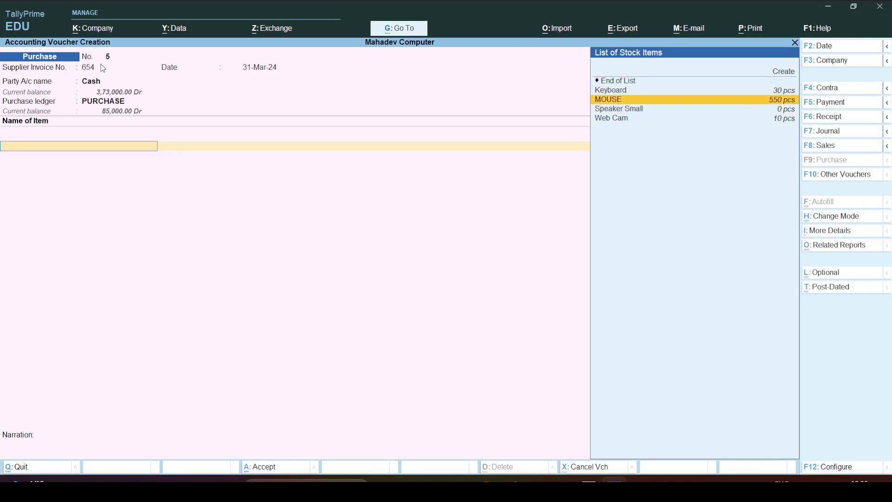
{"action": "key", "text": "Return"}
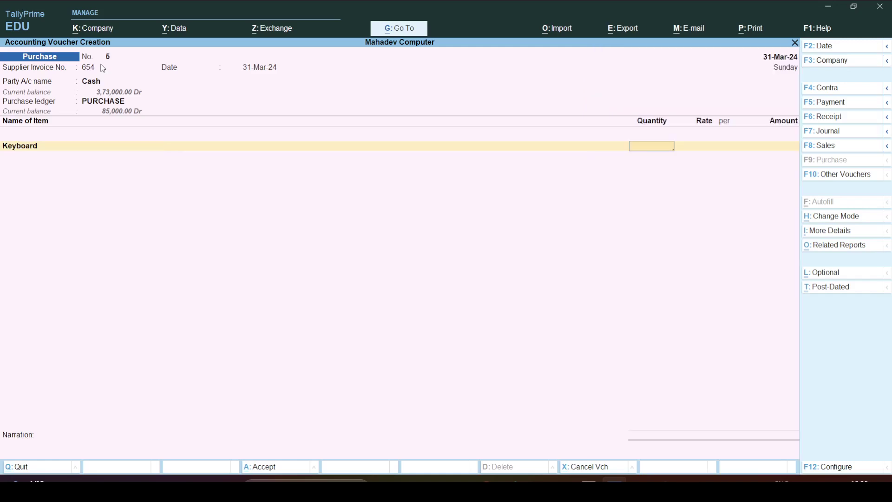
{"action": "key", "text": "BackSpace"}
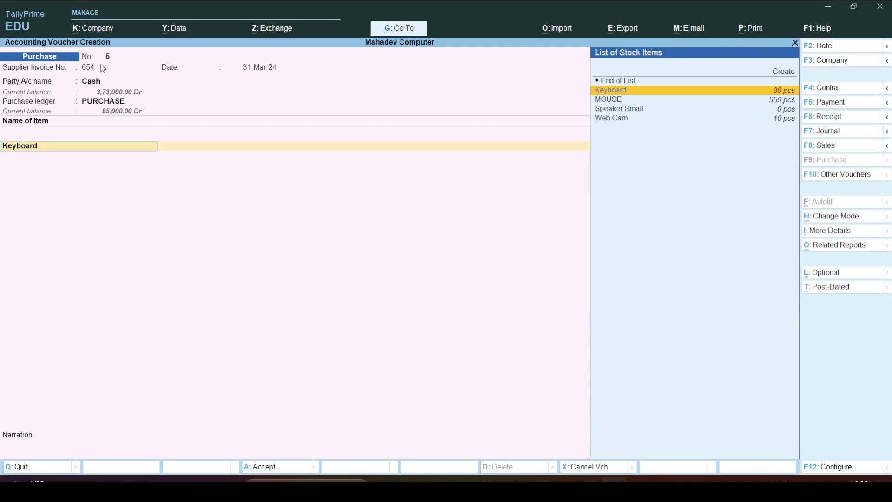
{"action": "key", "text": "Return"}
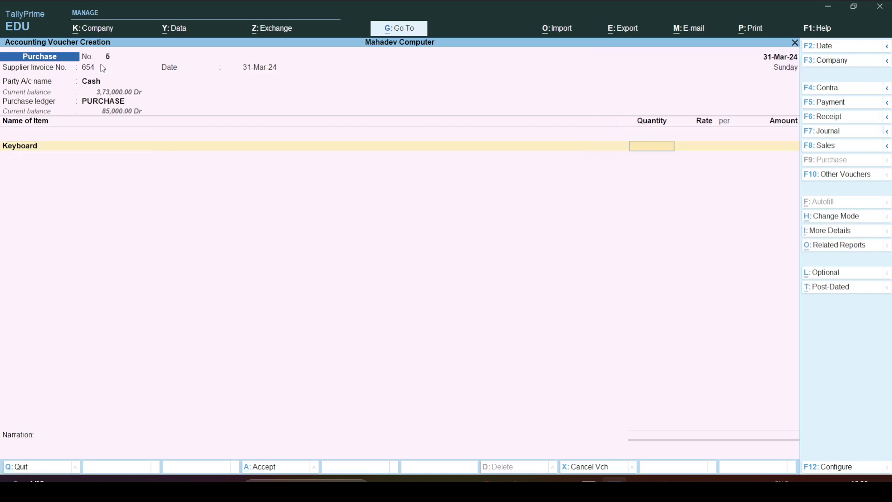
Set the Keyboard quantity to 500 pcs at a rate of 200.00 and save the purchase voucher.
{"action": "type", "text": "500"}
{"action": "key", "text": "Return"}
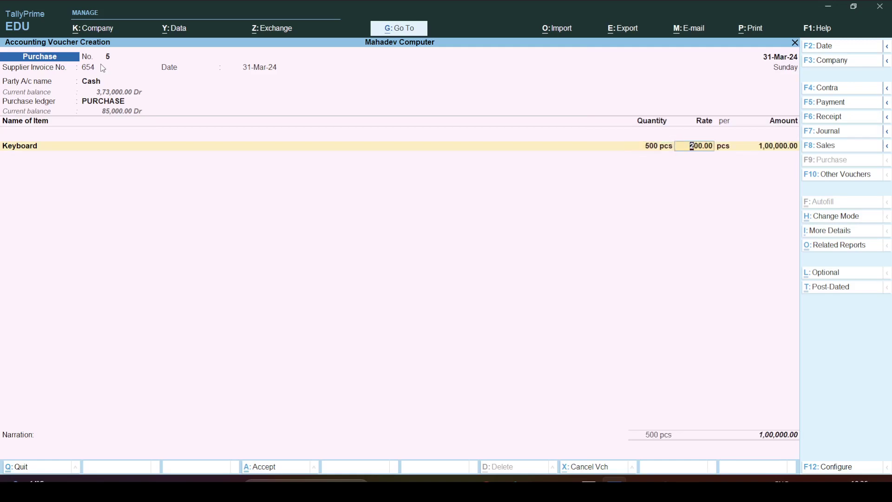
{"action": "key", "text": "ctrl+a"}
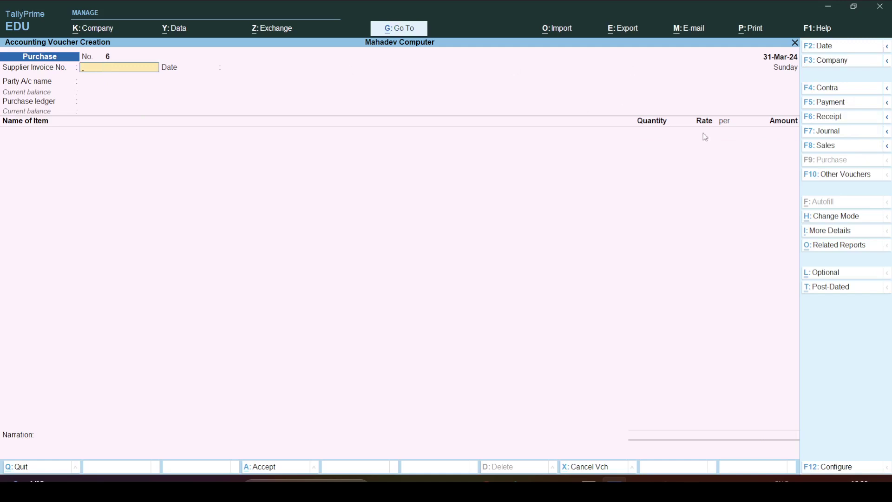
Start a sales voucher with the keyboard buyer's ledger as the party account, leaving dispatch details blank and party details as given.
{"action": "left_click", "coordinate": [817, 146]}
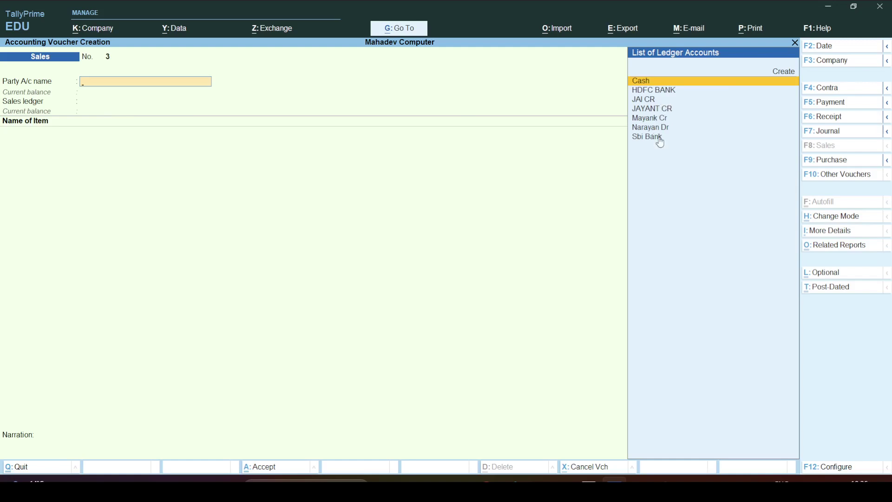
{"action": "left_click", "coordinate": [654, 120]}
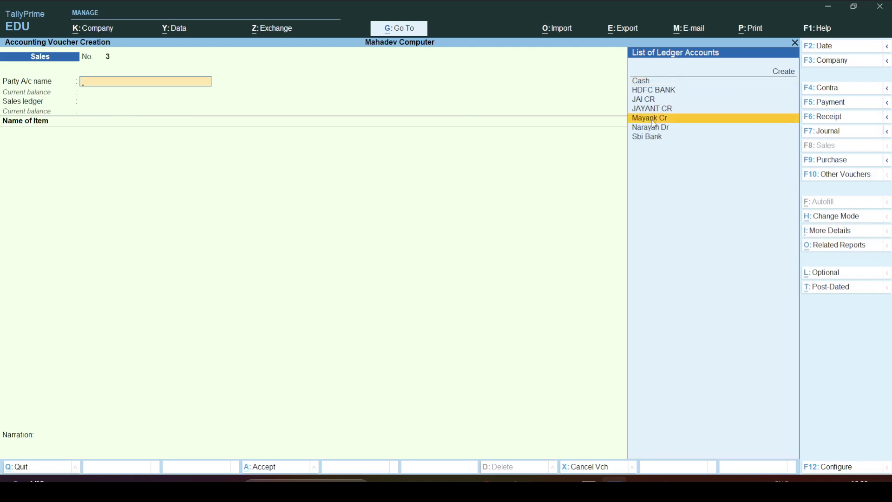
{"action": "left_click", "coordinate": [654, 120]}
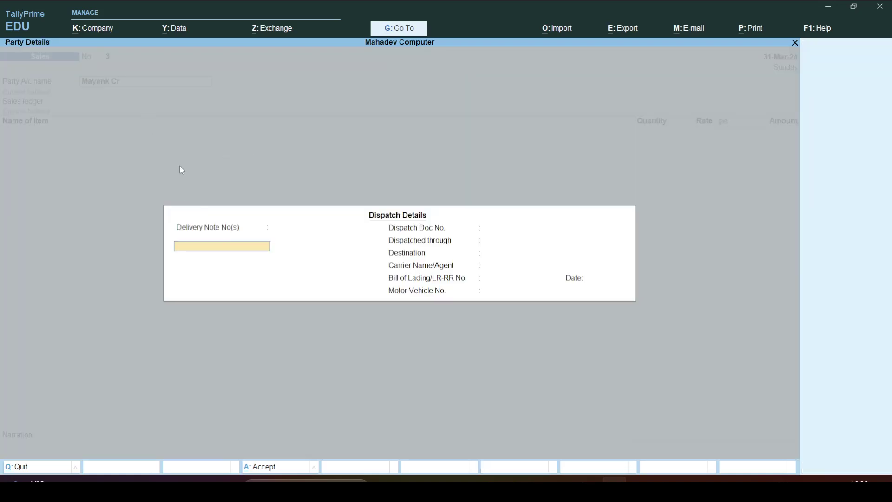
{"action": "key", "text": "ctrl+a"}
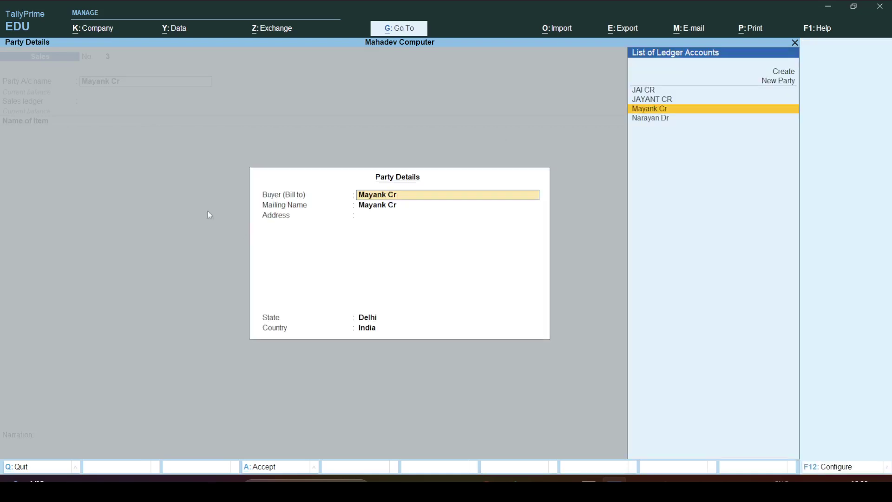
{"action": "key", "text": "ctrl+a"}
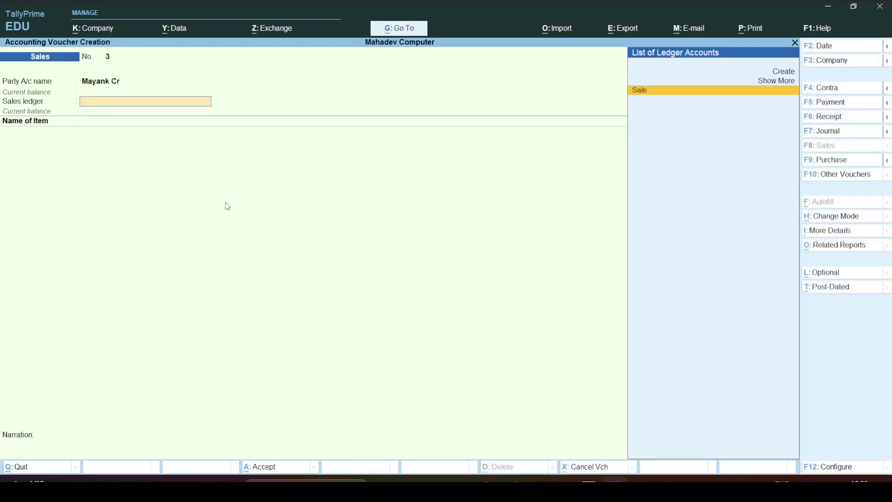
Alter the sales voucher's party ledger so its name ends in Dr and its group is Sundry Debtors, and save it.
{"action": "left_click", "coordinate": [102, 86]}
{"action": "key", "text": "ctrl+Return"}
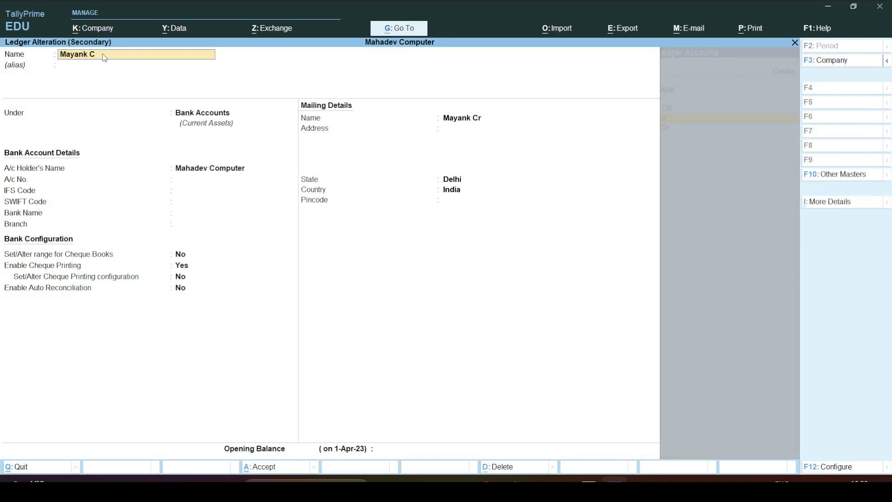
{"action": "key", "text": "BackSpace"}
{"action": "type", "text": "Dr"}
{"action": "left_click", "coordinate": [209, 114]}
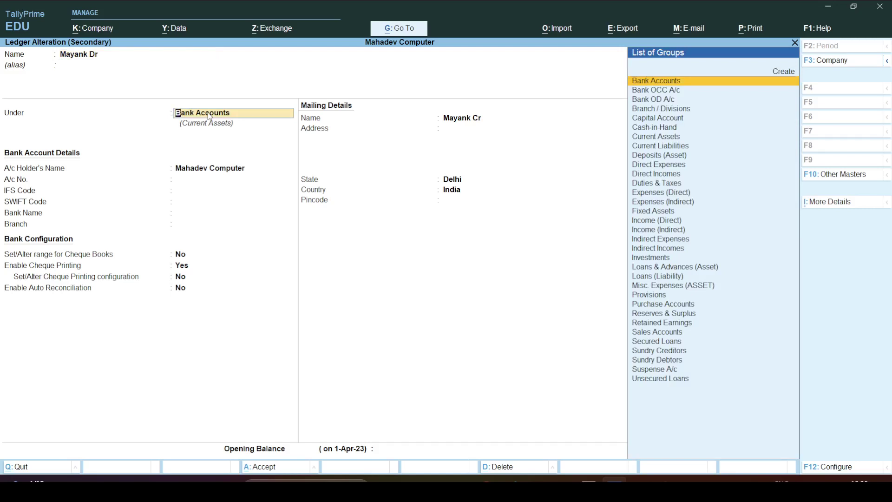
{"action": "type", "text": "Dr"}
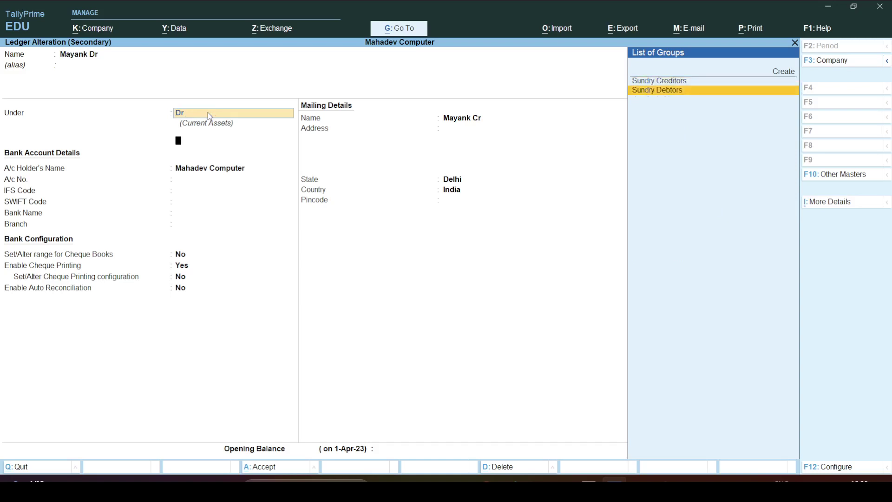
{"action": "key", "text": "Return"}
{"action": "key", "text": "ctrl+a"}
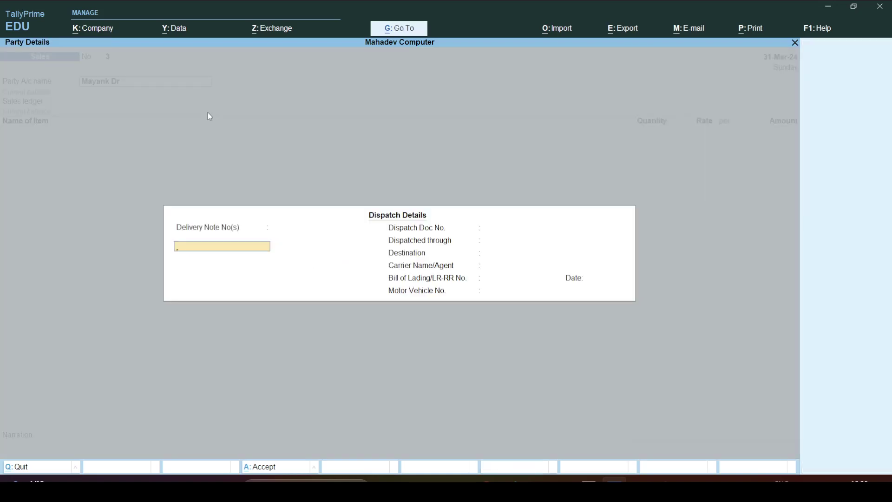
Keep the renamed debtor as the party without dispatch details, and use Sale as the sales ledger.
{"action": "key", "text": "ctrl+a"}
{"action": "key", "text": "ctrl+a"}
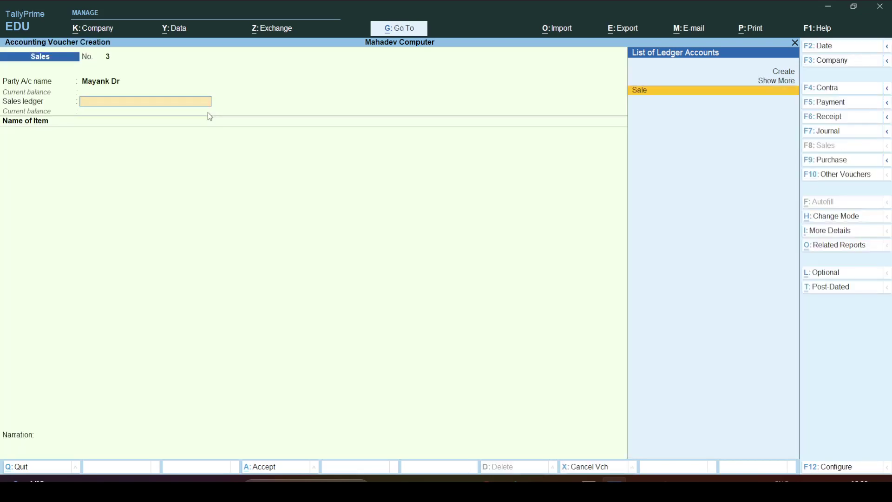
{"action": "key", "text": "BackSpace"}
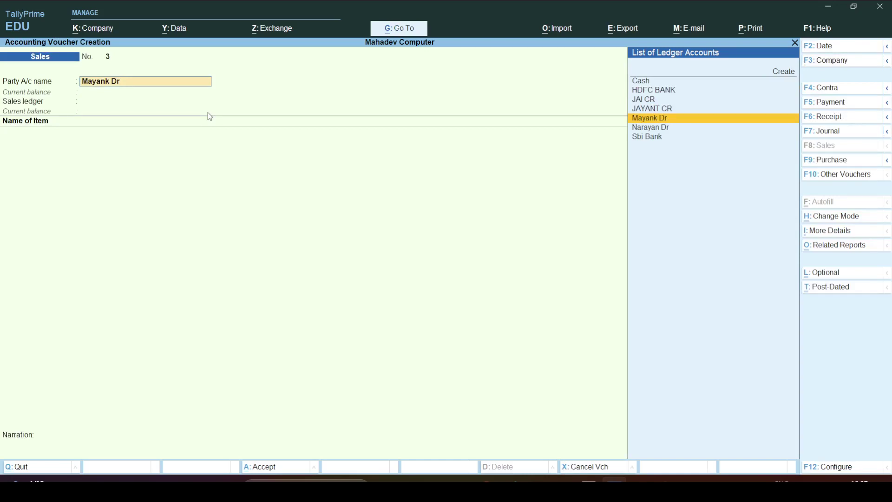
{"action": "key", "text": "Return"}
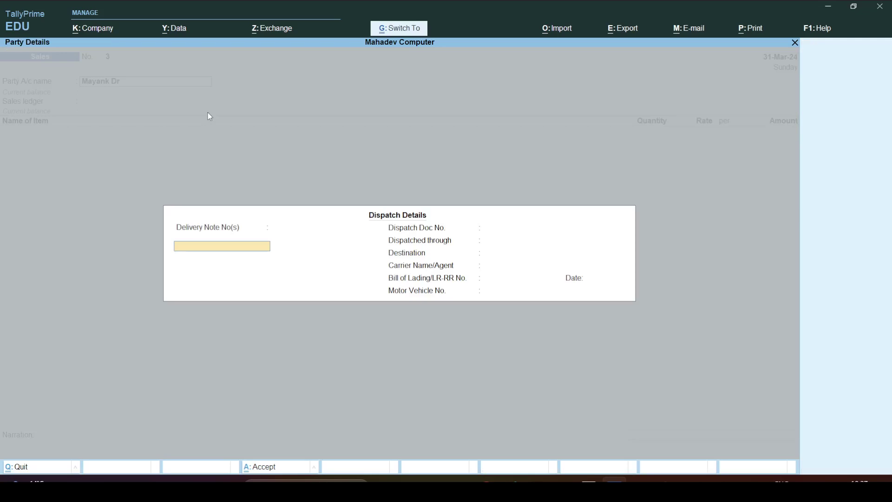
{"action": "key", "text": "ctrl+a"}
{"action": "key", "text": "ctrl+a"}
{"action": "key", "text": "Return"}
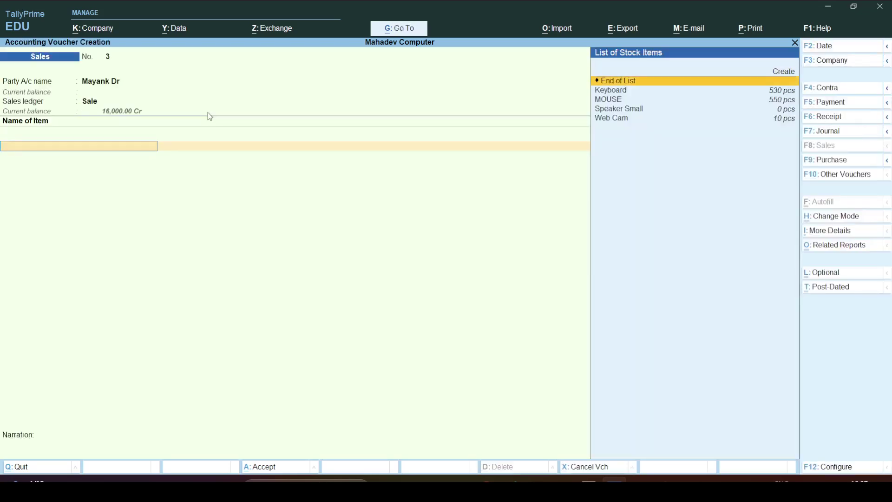
Choose Keyboard as the stock item in the sales voucher.
{"action": "key", "text": "Down"}
{"action": "key", "text": "Down"}
{"action": "key", "text": "Up"}
{"action": "key", "text": "Up"}
{"action": "key", "text": "Down"}
{"action": "key", "text": "Down"}
{"action": "key", "text": "Down"}
{"action": "key", "text": "Down"}
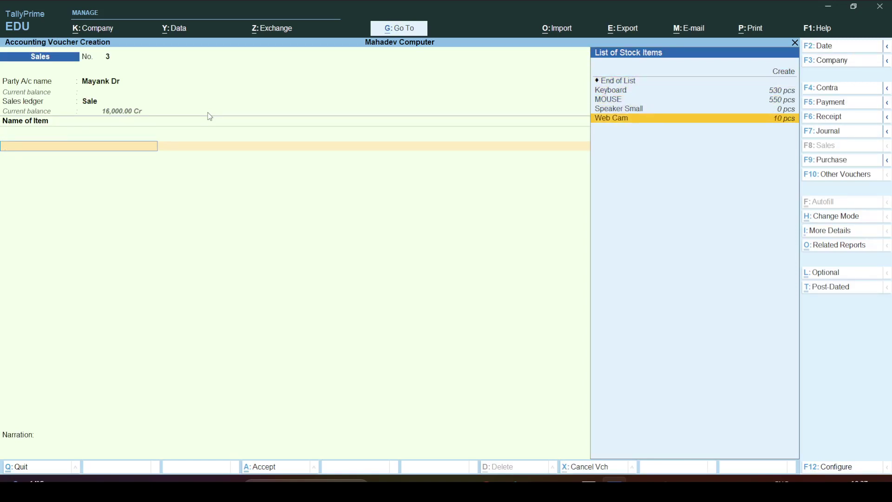
{"action": "key", "text": "Up"}
{"action": "key", "text": "Down"}
{"action": "key", "text": "Up"}
{"action": "key", "text": "Up"}
{"action": "key", "text": "Up"}
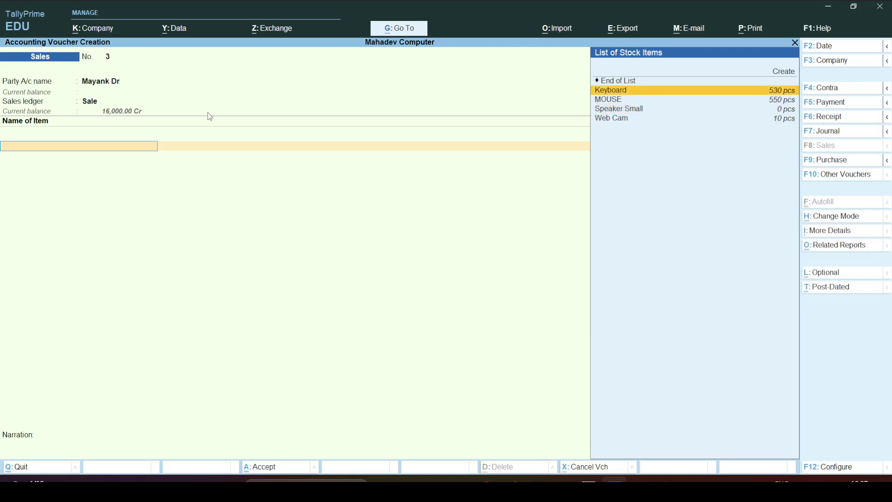
{"action": "key", "text": "Return"}
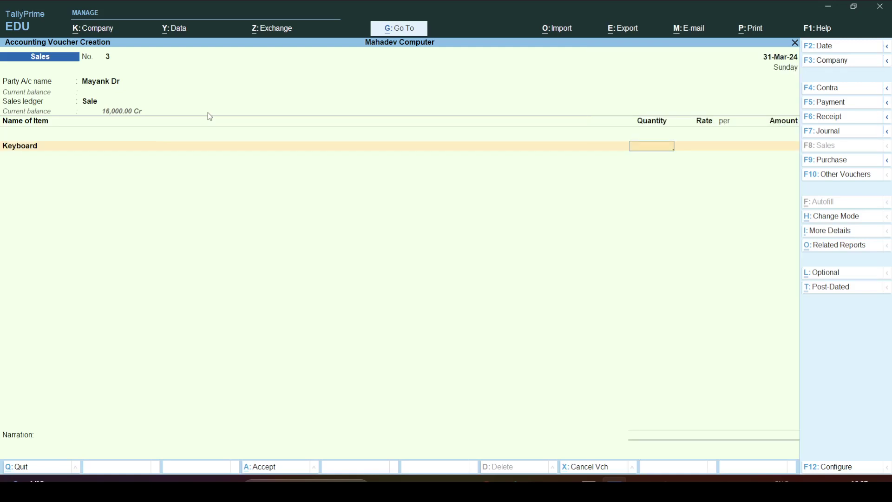
Set the Keyboard quantity to 10 pcs at a rate of 500.00 in the sales voucher.
{"action": "type", "text": "10"}
{"action": "key", "text": "Return"}
{"action": "type", "text": "500"}
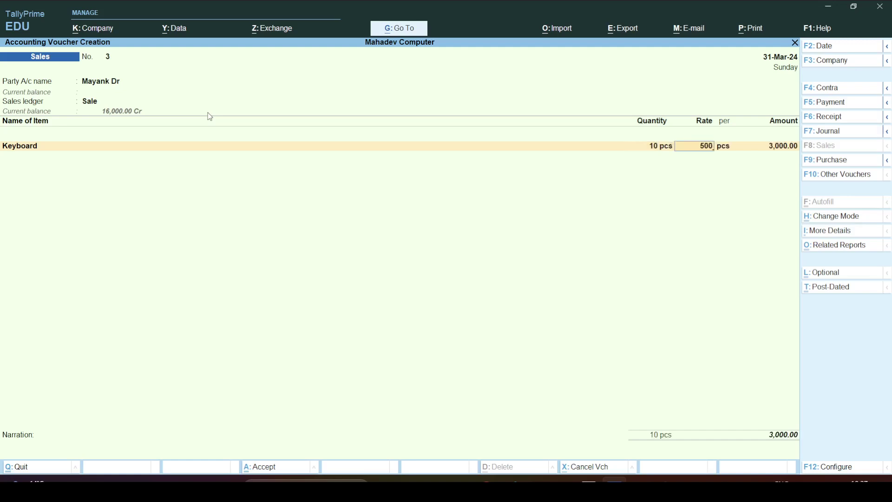
{"action": "key", "text": "Return"}
{"action": "key", "text": "Return"}
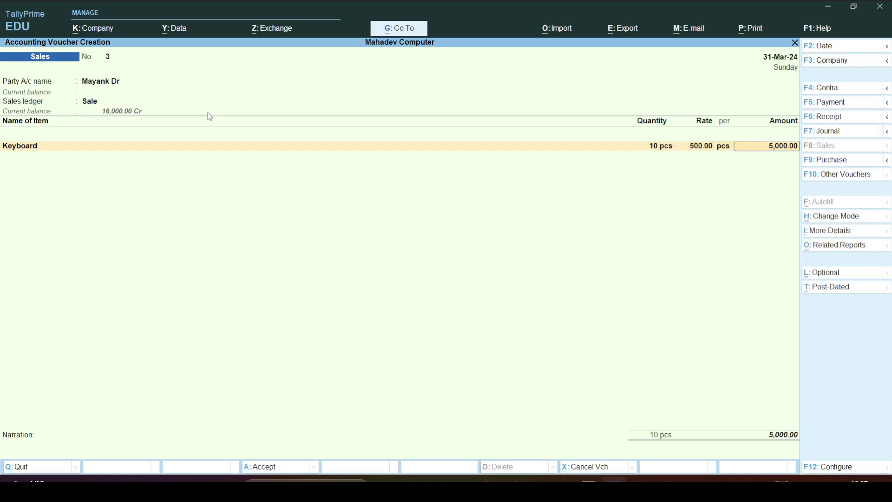
Change the sales voucher date to 1 Oct 2023 and save the voucher.
{"action": "key", "text": "ctrl"}
{"action": "left_click", "coordinate": [784, 65]}
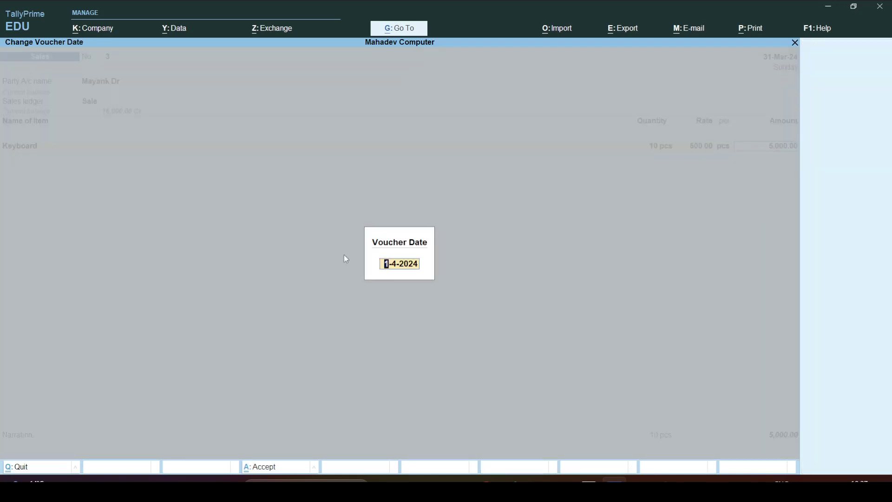
{"action": "type", "text": "1 oct 2023"}
{"action": "key", "text": "Return"}
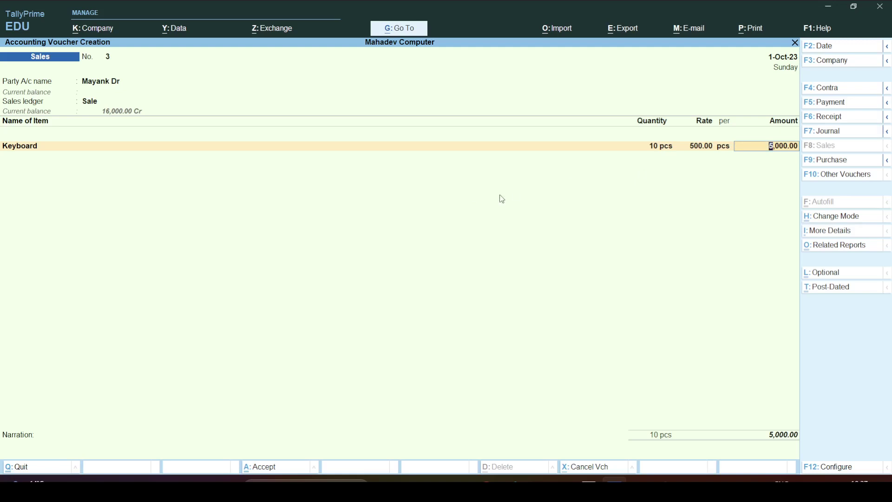
{"action": "key", "text": "ctrl"}
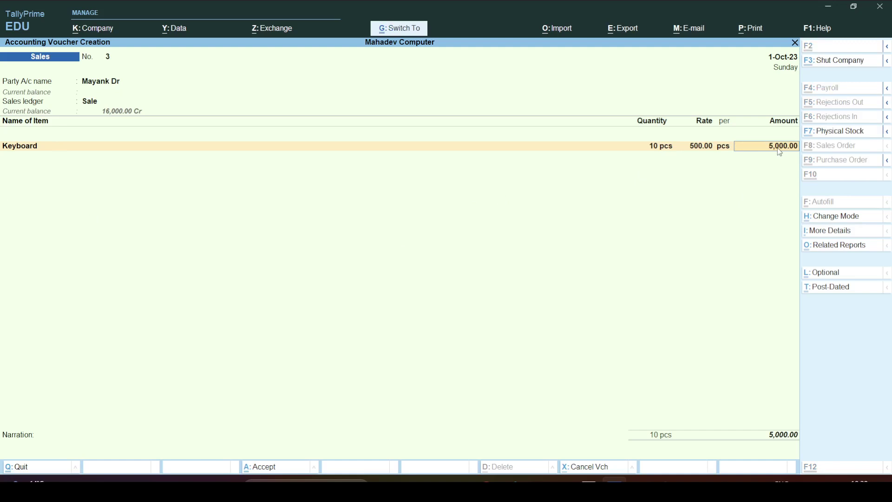
{"action": "key", "text": "ctrl+a"}
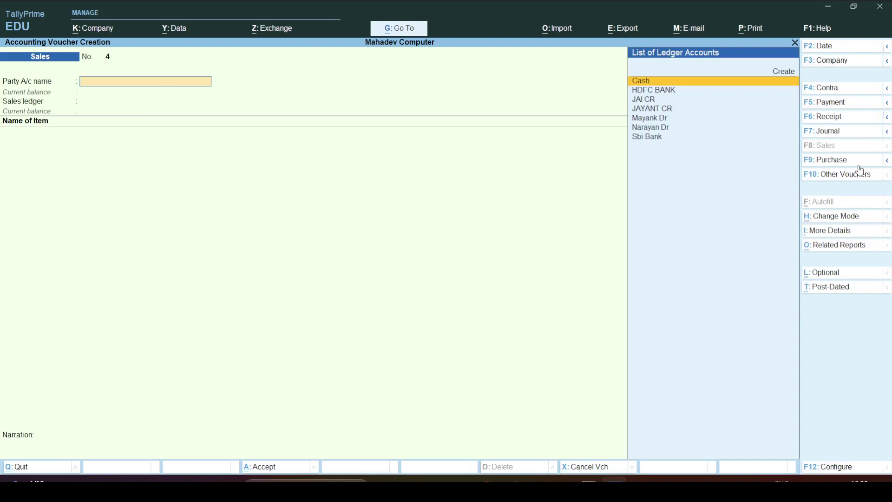
Start a receipt voucher and look through the ledgers available for its credit line.
{"action": "left_click", "coordinate": [831, 118]}
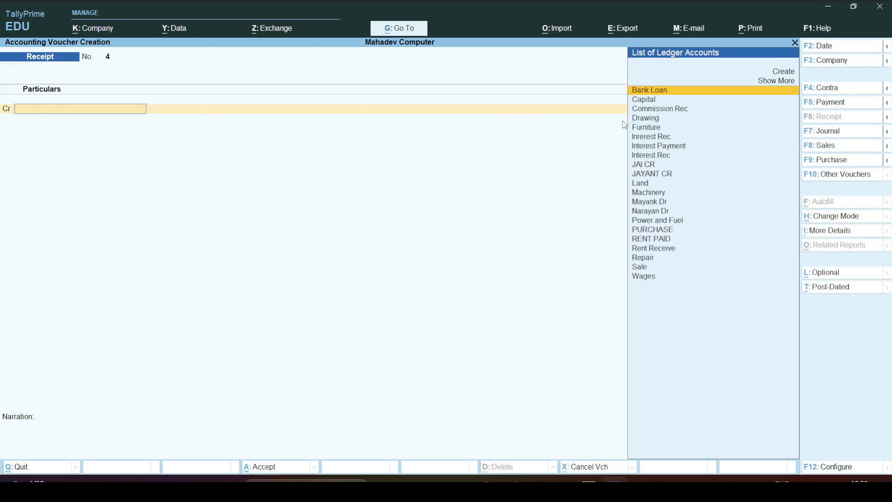
{"action": "key", "text": "Down"}
{"action": "key", "text": "Up"}
{"action": "key", "text": "Down"}
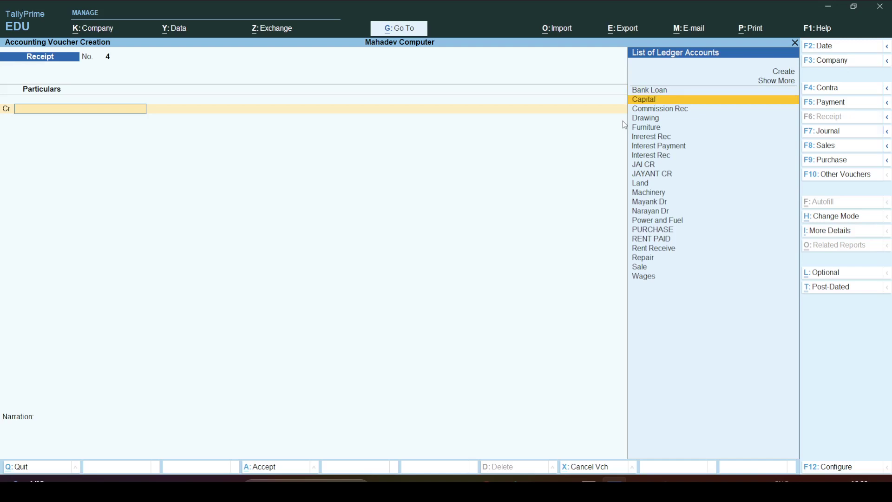
Switch to the Word notes and underline the debtor credit and cash debit explanation of receipt question 4 with the black pen.
{"action": "key", "text": "alt+Tab"}
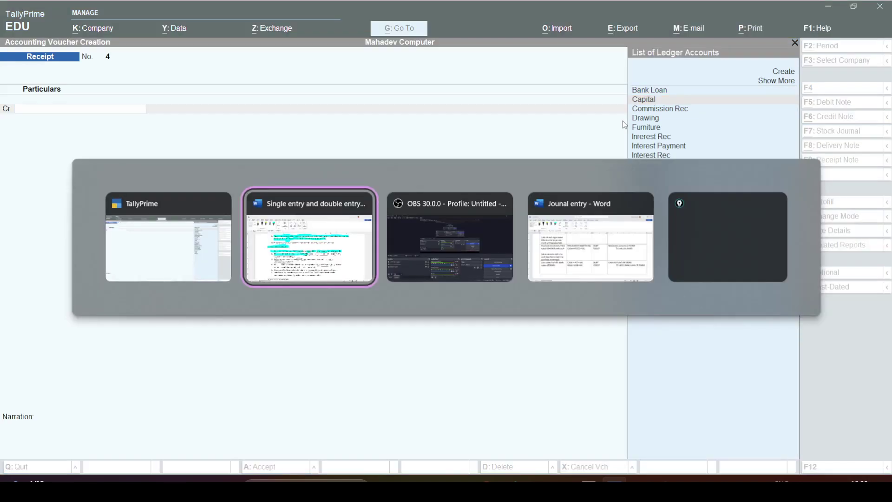
{"action": "key", "text": "alt+Tab"}
{"action": "key", "text": "alt+Tab"}
{"action": "key", "text": "alt+Tab"}
{"action": "key", "text": "alt+Tab"}
{"action": "key", "text": "alt+Tab"}
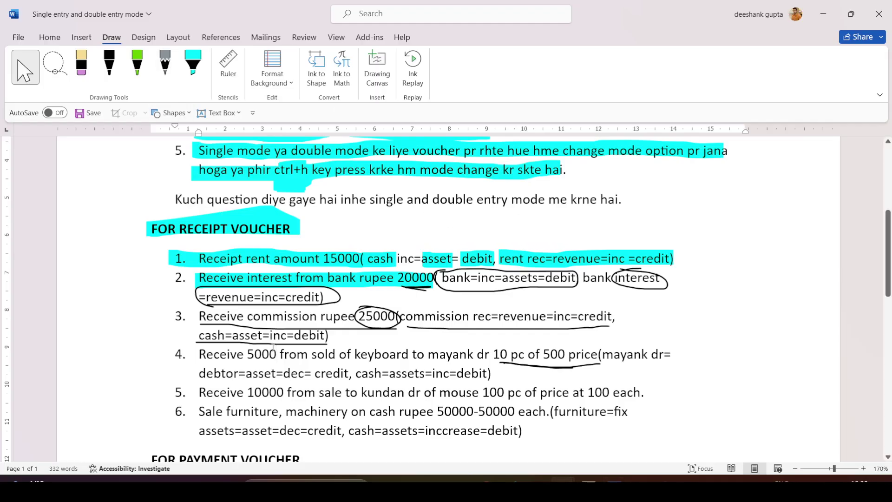
{"action": "left_click", "coordinate": [111, 69]}
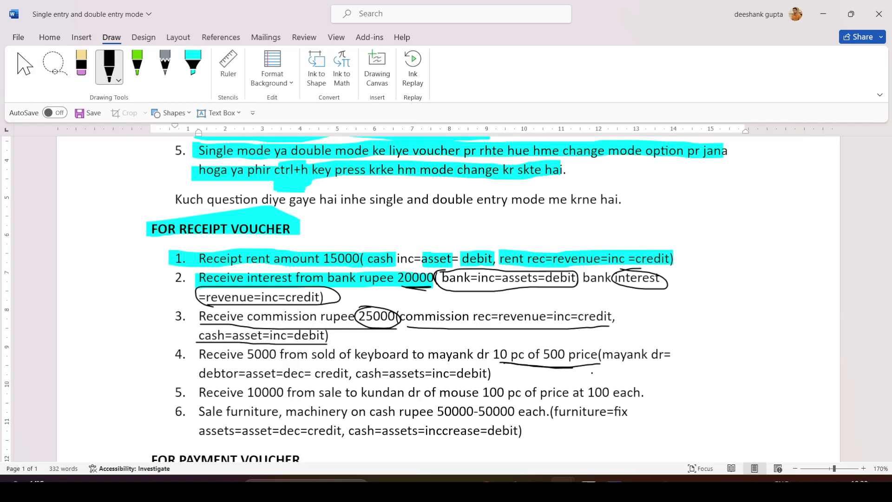
{"action": "left_click_drag", "start_coordinate": [605, 364], "coordinate": [662, 364]}
{"action": "left_click_drag", "start_coordinate": [201, 382], "coordinate": [303, 381]}
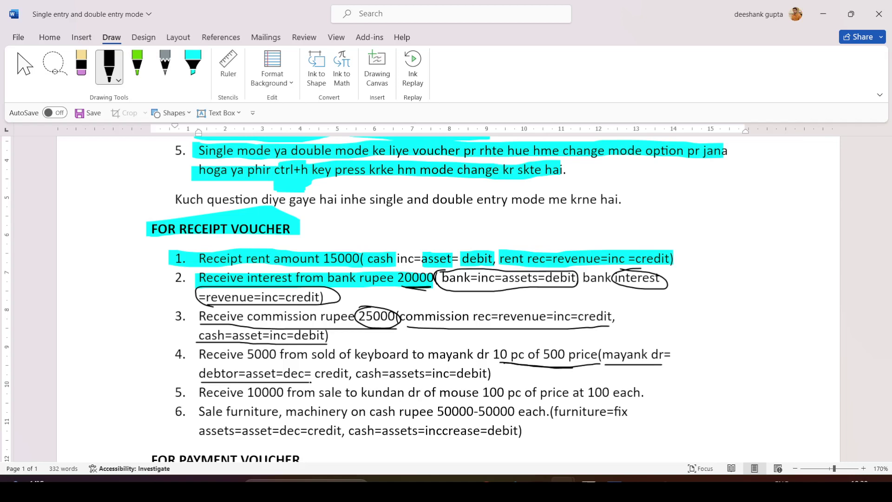
{"action": "left_click_drag", "start_coordinate": [311, 382], "coordinate": [343, 381]}
{"action": "left_click_drag", "start_coordinate": [359, 382], "coordinate": [490, 383]}
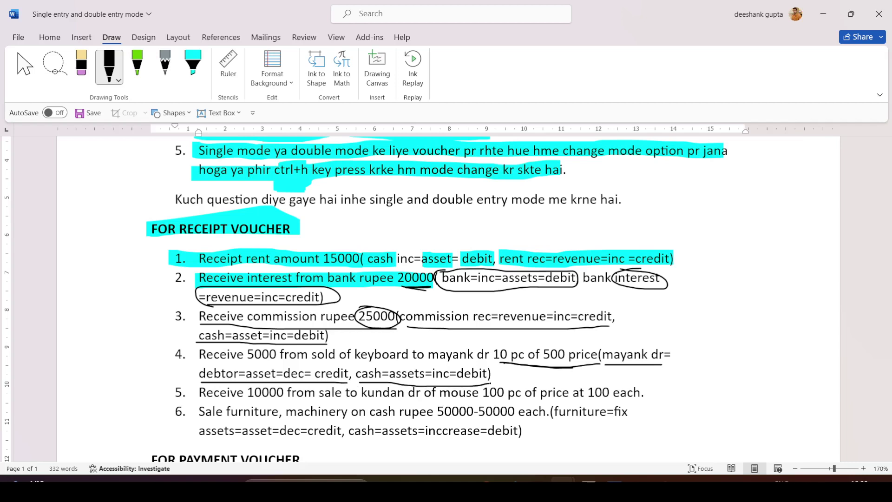
Switch back to TallyPrime and credit the keyboard buyer's debtor ledger with 5000 in the receipt voucher.
{"action": "key", "text": "alt+Tab"}
{"action": "left_click", "coordinate": [294, 249]}
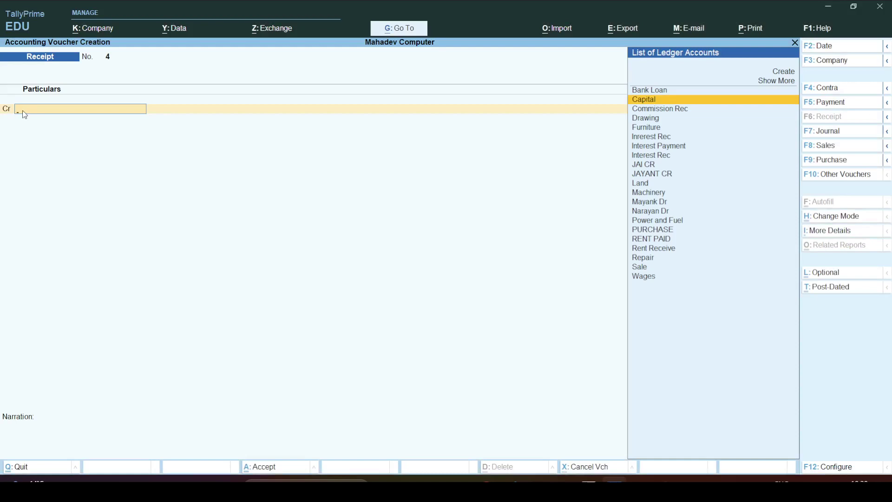
{"action": "left_click", "coordinate": [655, 205]}
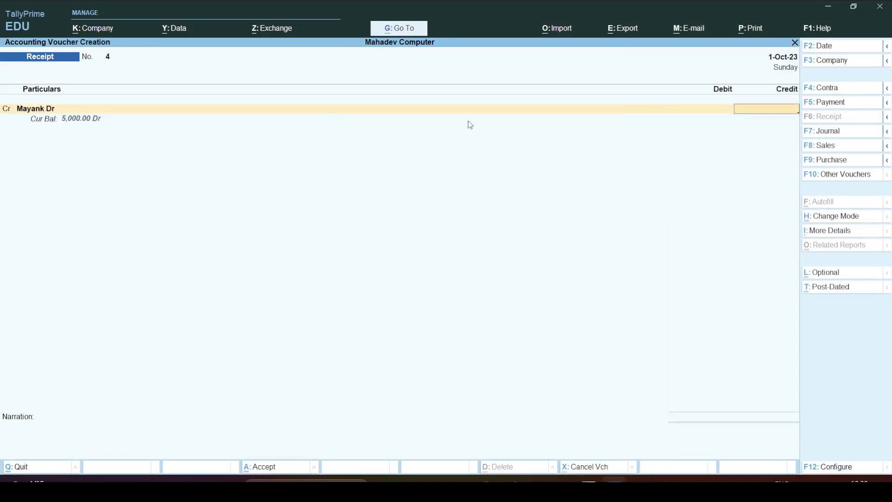
{"action": "type", "text": "5000"}
{"action": "key", "text": "Return"}
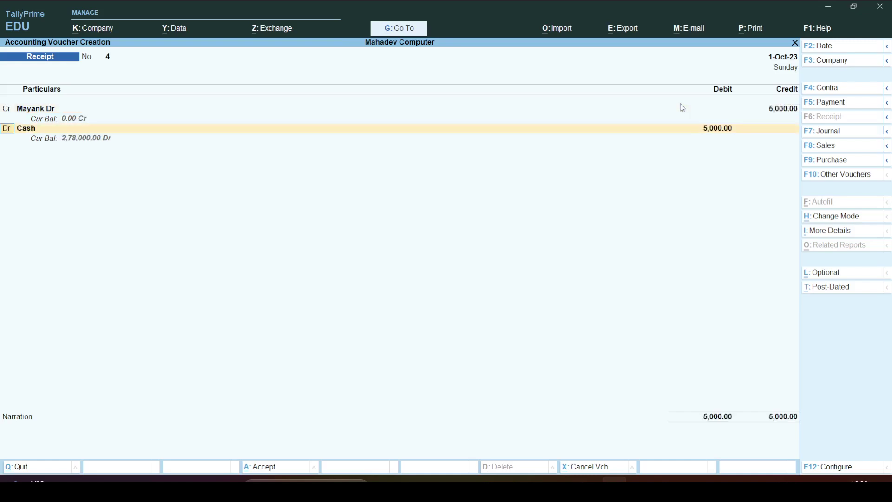
Debit Cash with 5000 in the receipt voucher, leave the narration empty and save the voucher.
{"action": "key", "text": "Return"}
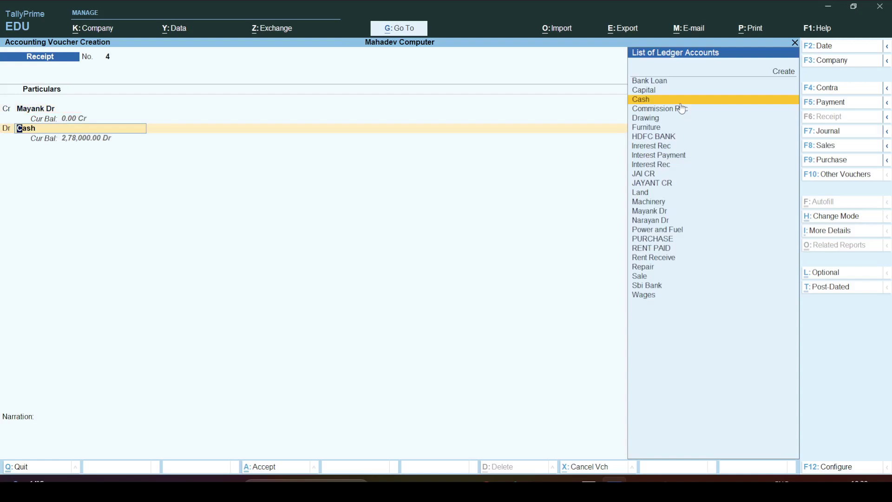
{"action": "key", "text": "Return"}
{"action": "key", "text": "Return"}
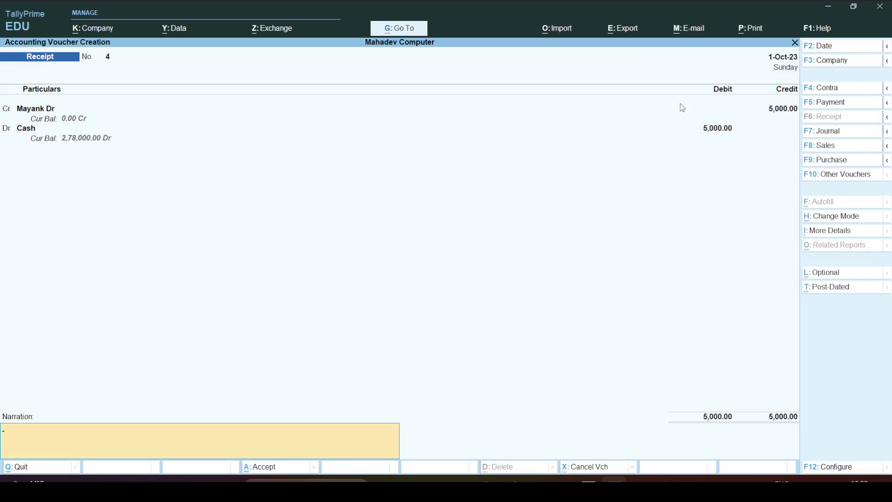
{"action": "key", "text": "ctrl"}
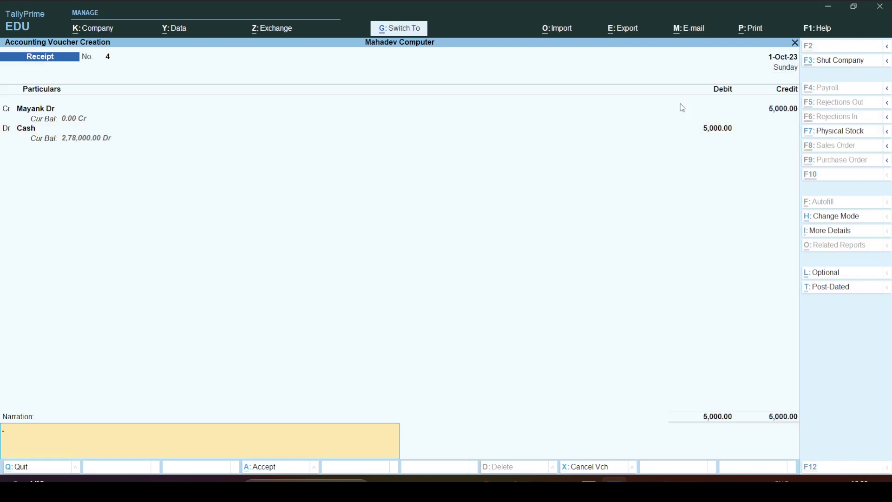
{"action": "key", "text": "ctrl+a"}
Switch to the Word notes, underline and mark receipt question 5, and underline the first part of question 6 with the black pen.
{"action": "key", "text": "alt+Tab"}
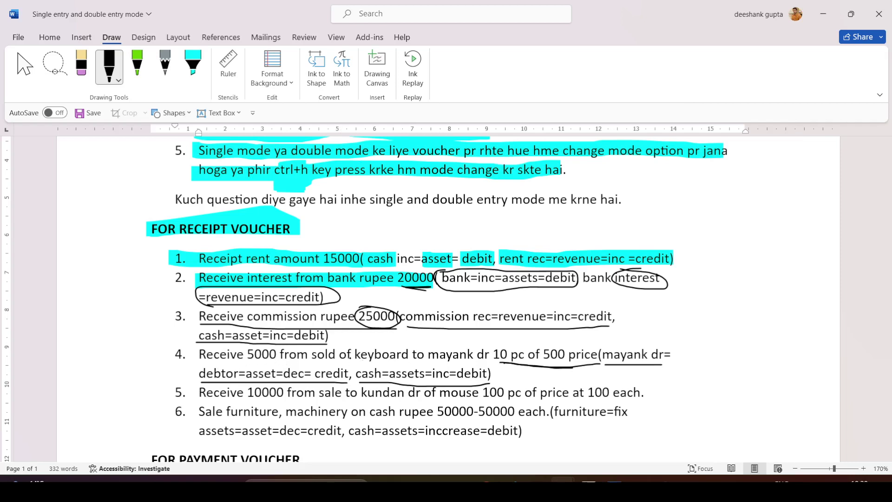
{"action": "left_click", "coordinate": [25, 68]}
{"action": "scroll", "coordinate": [297, 411], "scroll_direction": "down", "scroll_amount": 2}
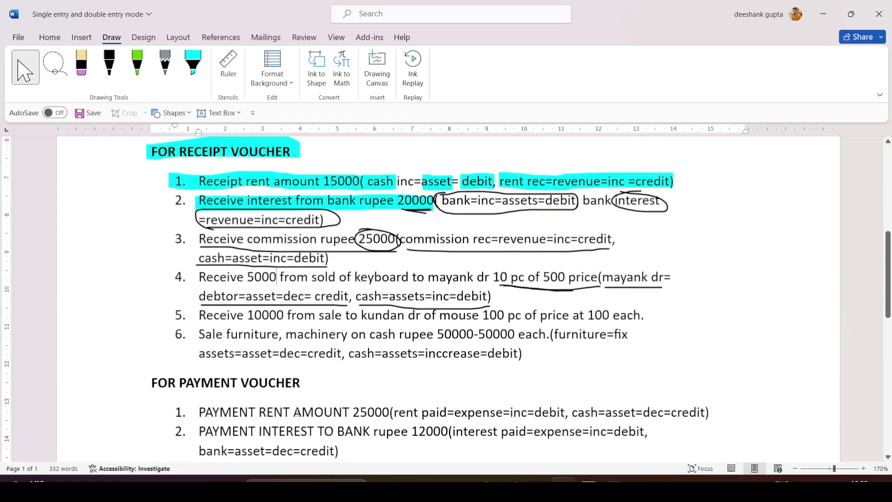
{"action": "scroll", "coordinate": [297, 412], "scroll_direction": "down", "scroll_amount": 1}
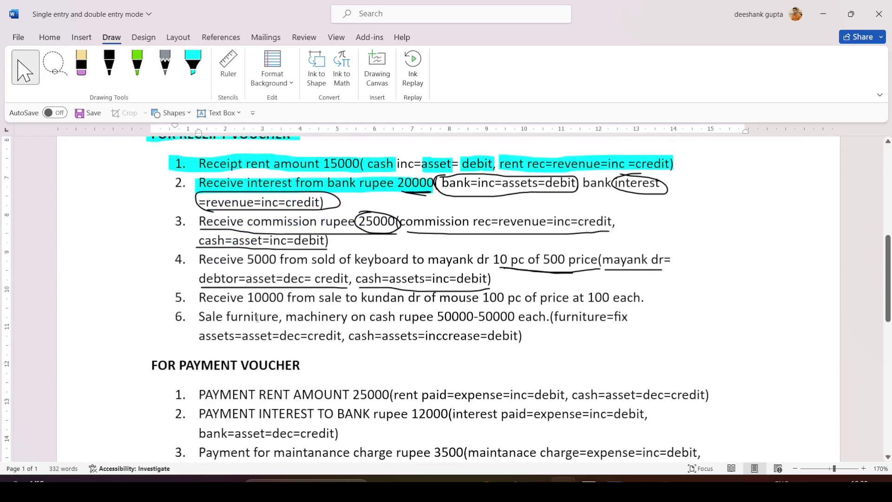
{"action": "left_click", "coordinate": [109, 67]}
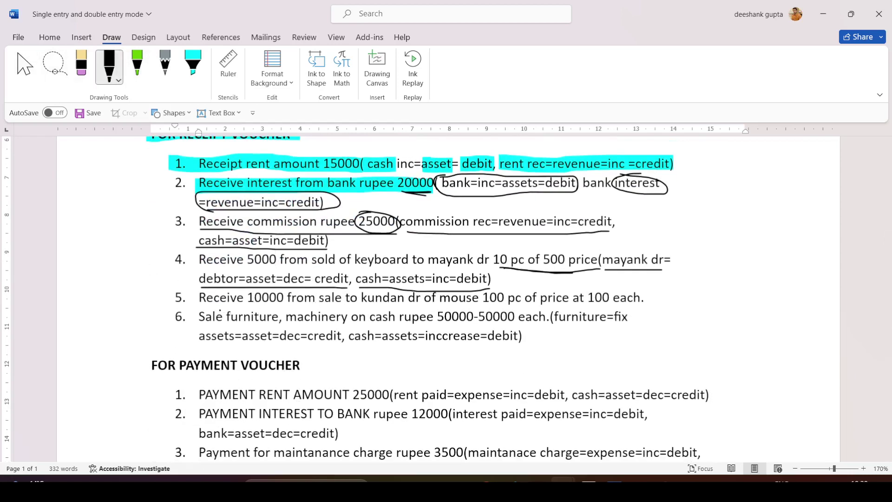
{"action": "left_click_drag", "start_coordinate": [199, 304], "coordinate": [442, 308]}
{"action": "left_click_drag", "start_coordinate": [453, 307], "coordinate": [505, 306]}
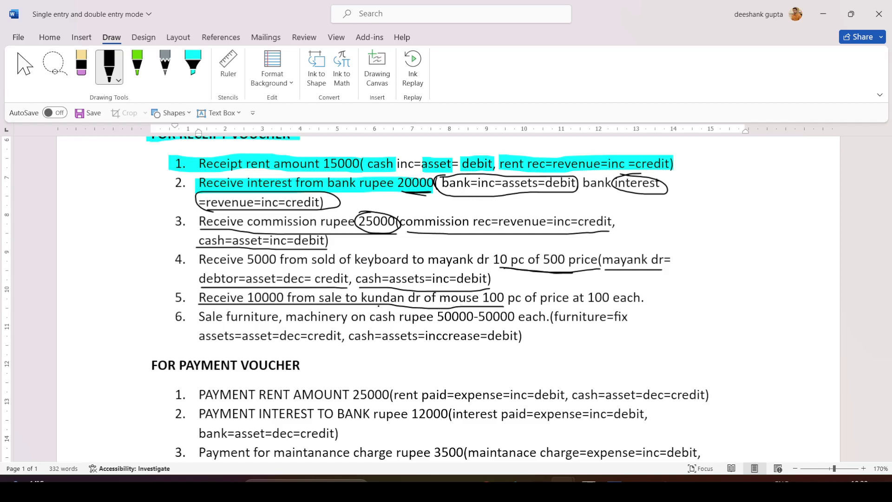
{"action": "left_click_drag", "start_coordinate": [517, 306], "coordinate": [633, 309]}
{"action": "mouse_move", "coordinate": [163, 300]}
{"action": "left_mouse_down"}
{"action": "mouse_move", "coordinate": [200, 297]}
{"action": "mouse_move", "coordinate": [266, 327]}
{"action": "mouse_move", "coordinate": [472, 329]}
{"action": "left_mouse_up"}
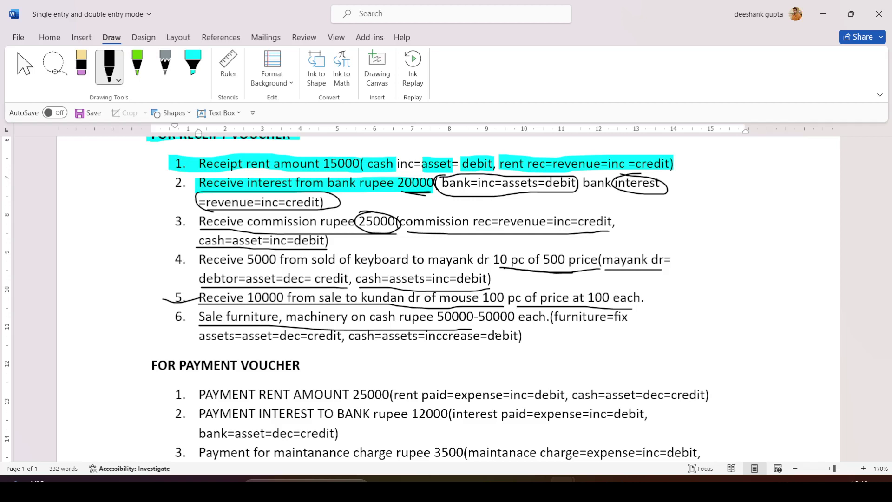
{"action": "left_click", "coordinate": [25, 67]}
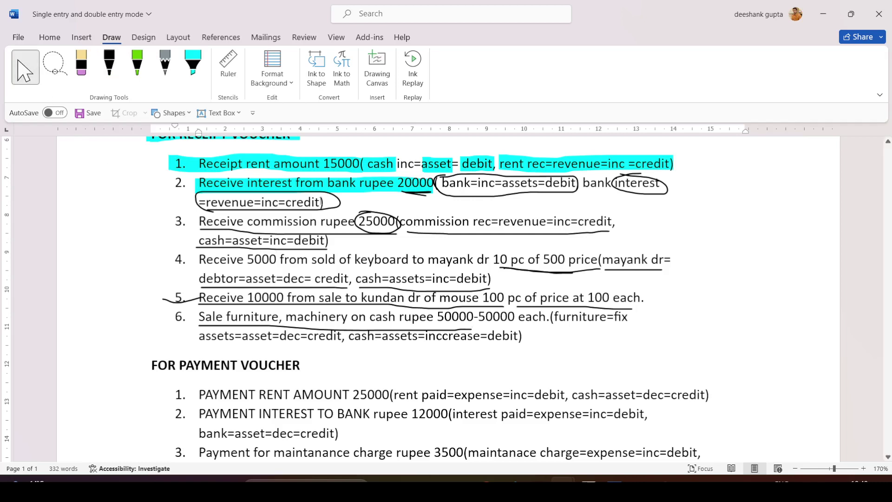
{"action": "left_click", "coordinate": [531, 336]}
{"action": "type", "text": "-"}
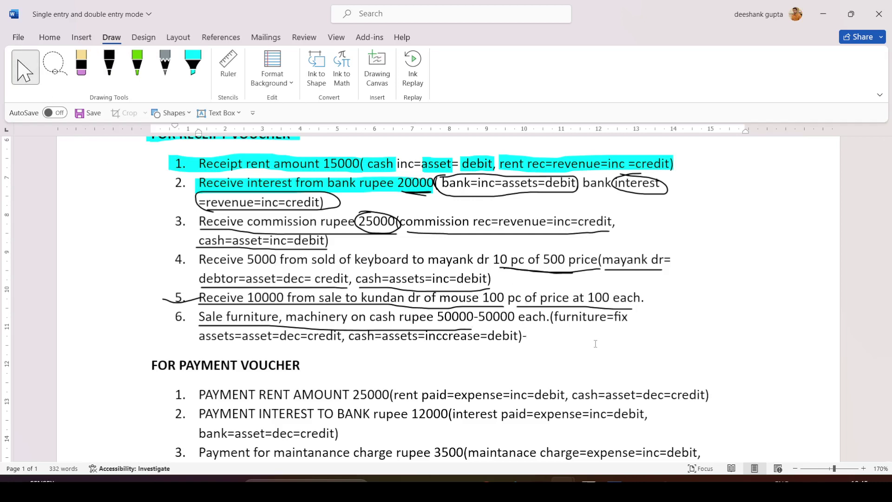
{"action": "key", "text": "BackSpace"}
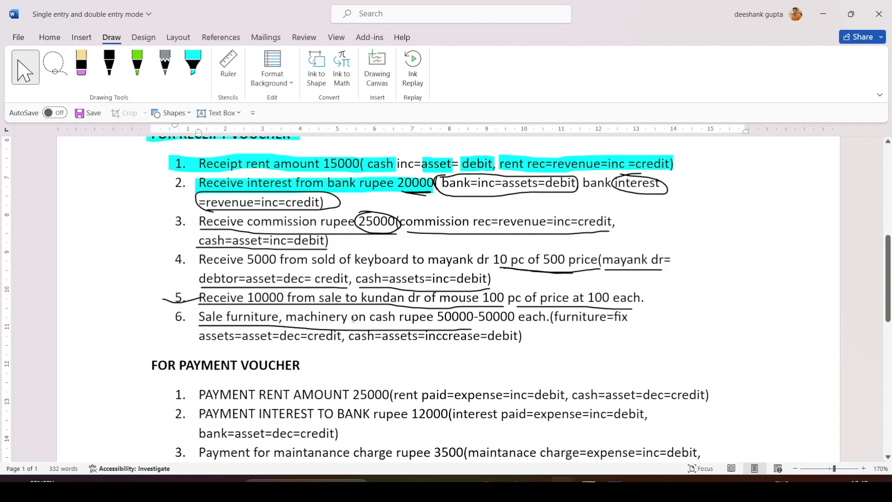
{"action": "left_click_drag", "start_coordinate": [351, 318], "coordinate": [381, 319]}
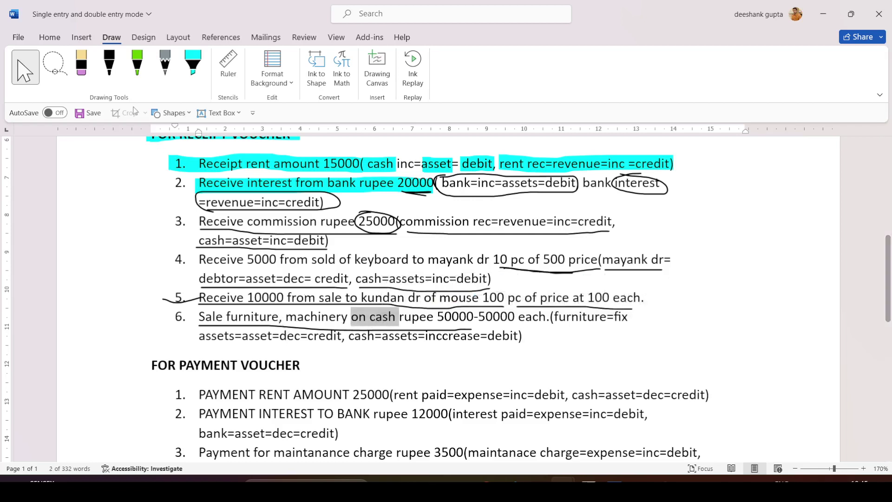
{"action": "left_click", "coordinate": [109, 65]}
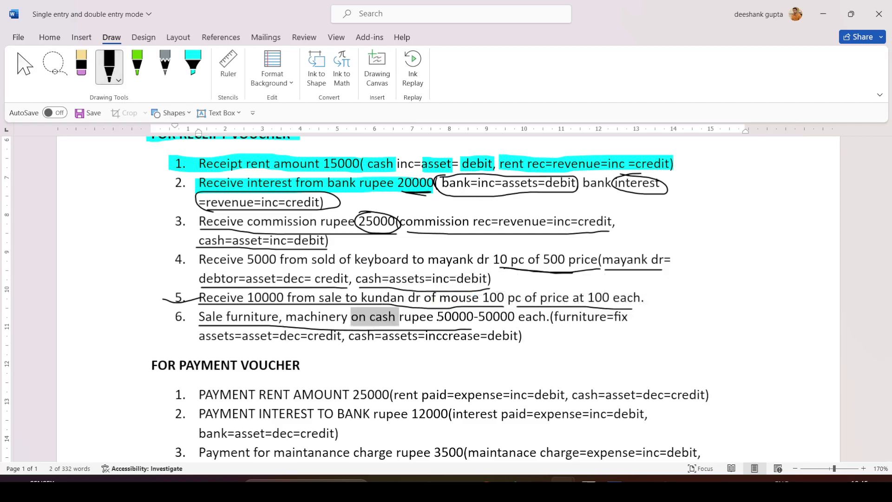
{"action": "mouse_move", "coordinate": [442, 324]}
{"action": "left_mouse_down"}
{"action": "mouse_move", "coordinate": [505, 331]}
{"action": "mouse_move", "coordinate": [519, 314]}
{"action": "mouse_move", "coordinate": [467, 305]}
{"action": "mouse_move", "coordinate": [438, 312]}
{"action": "mouse_move", "coordinate": [436, 322]}
{"action": "left_mouse_up"}
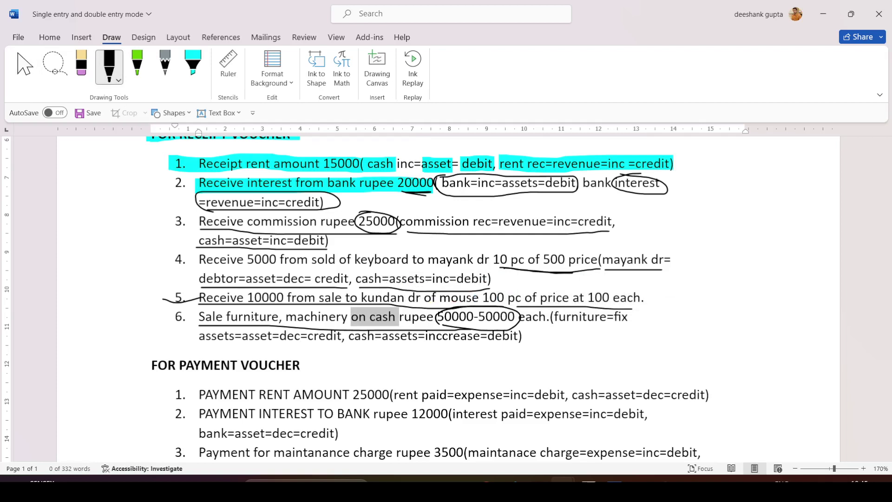
{"action": "key", "text": "alt+Tab"}
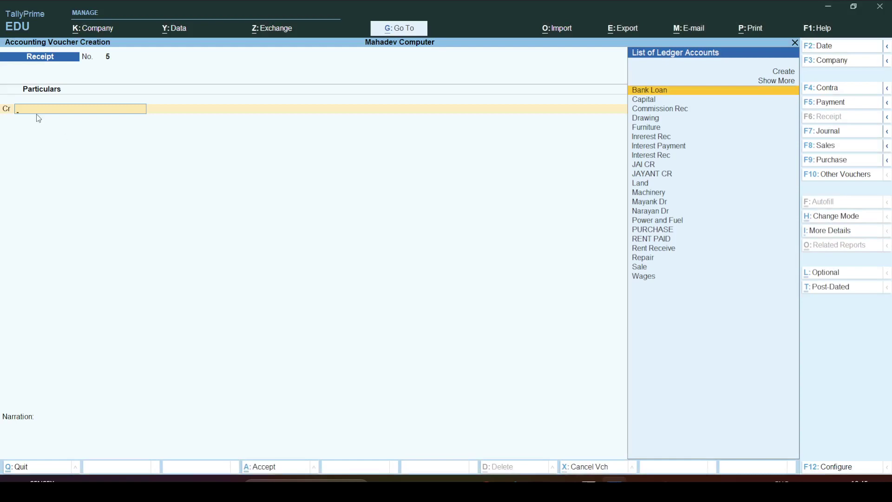
{"action": "key", "text": "alt+Tab"}
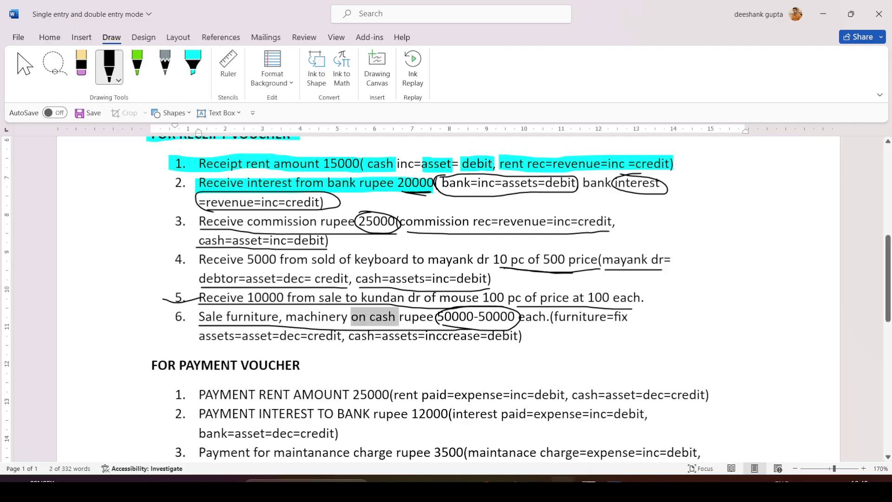
{"action": "left_click_drag", "start_coordinate": [554, 327], "coordinate": [626, 326]}
{"action": "left_click_drag", "start_coordinate": [208, 350], "coordinate": [510, 359]}
Switch back to TallyPrime and choose Furniture as the credit ledger of the new receipt voucher.
{"action": "key", "text": "alt+Tab"}
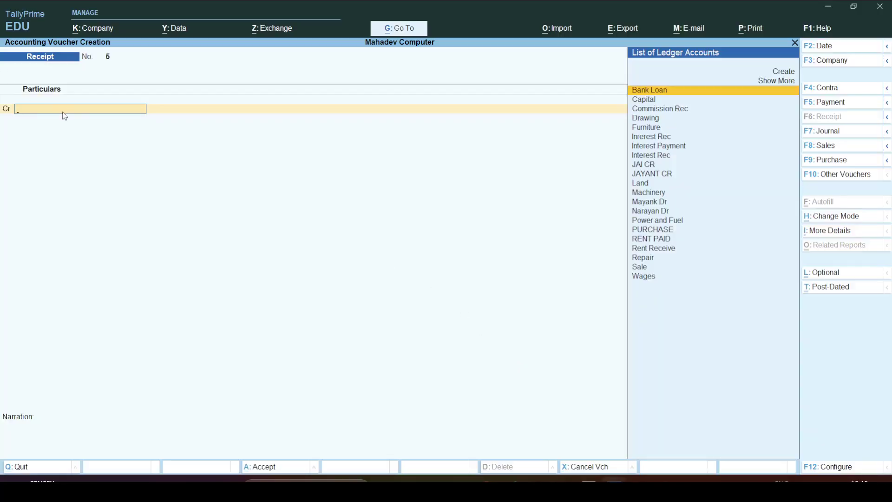
{"action": "type", "text": "Fur"}
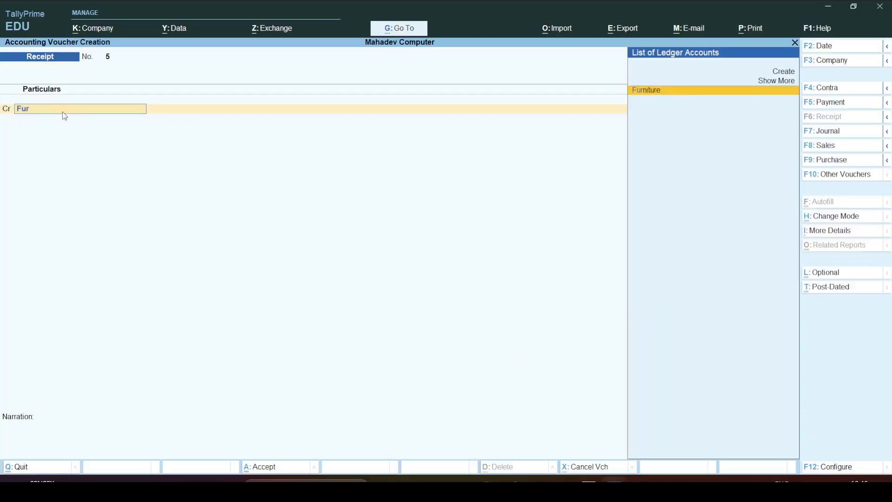
{"action": "key", "text": "Return"}
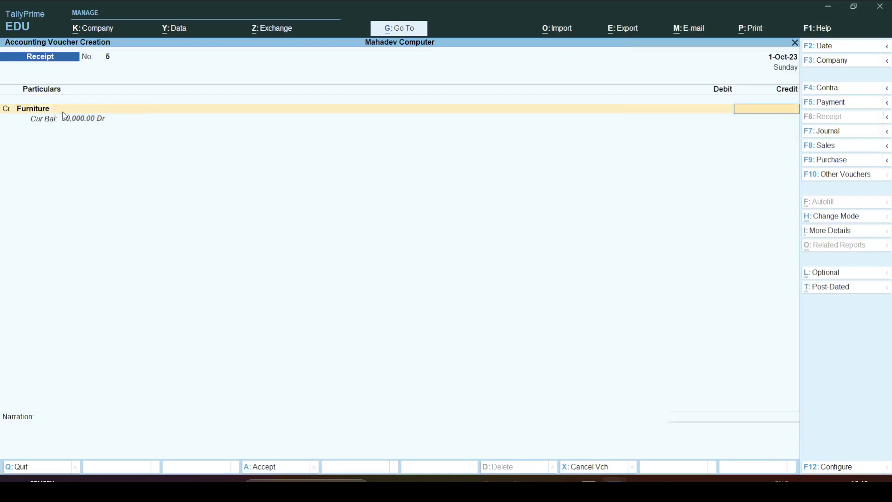
{"action": "type", "text": "50000"}
{"action": "key", "text": "BackSpace"}
{"action": "key", "text": "BackSpace"}
{"action": "key", "text": "BackSpace"}
{"action": "key", "text": "BackSpace"}
{"action": "key", "text": "BackSpace"}
Change the voucher to a payment, debit Furniture with 200000 against Cash and save it.
{"action": "left_click", "coordinate": [833, 102]}
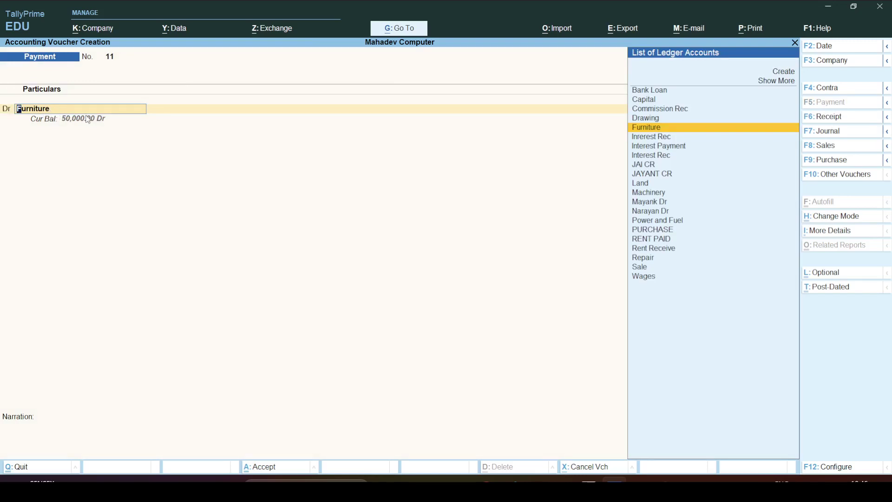
{"action": "key", "text": "Return"}
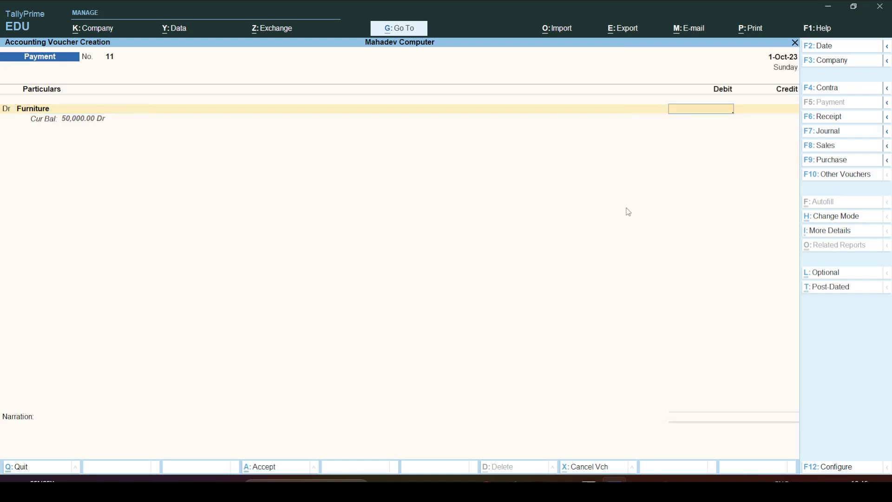
{"action": "type", "text": "200000"}
{"action": "key", "text": "Return"}
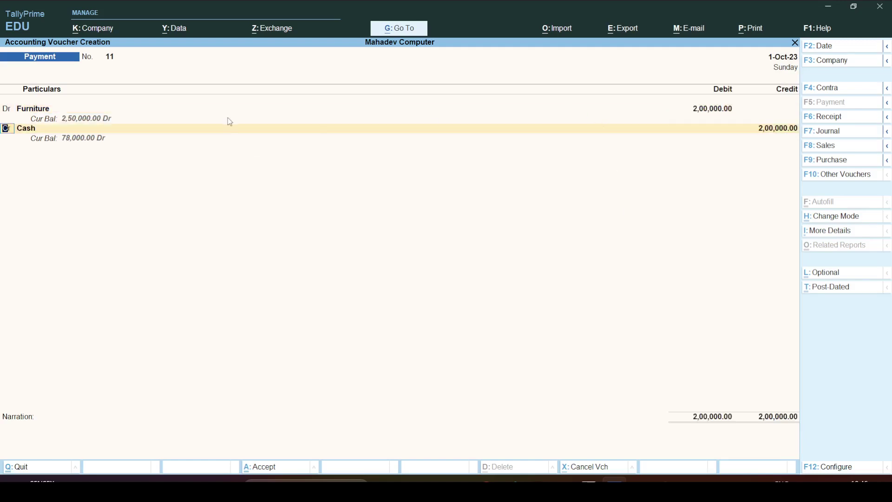
{"action": "left_click", "coordinate": [36, 127]}
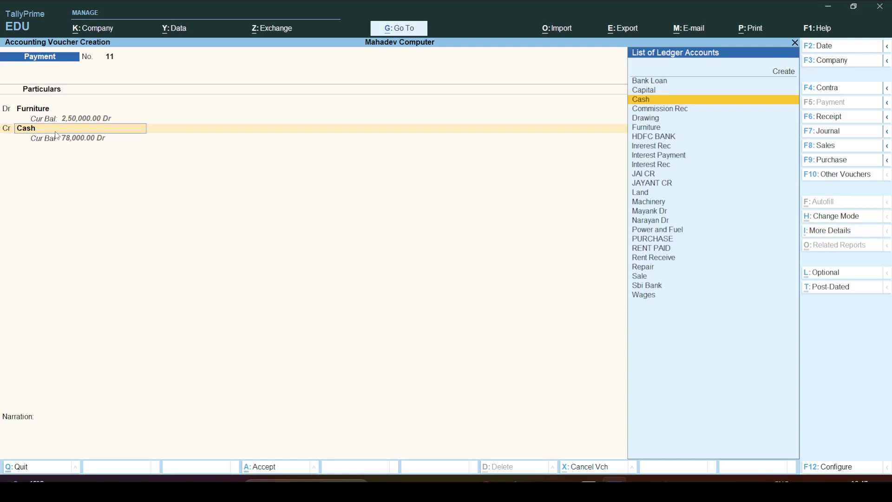
{"action": "key", "text": "Return"}
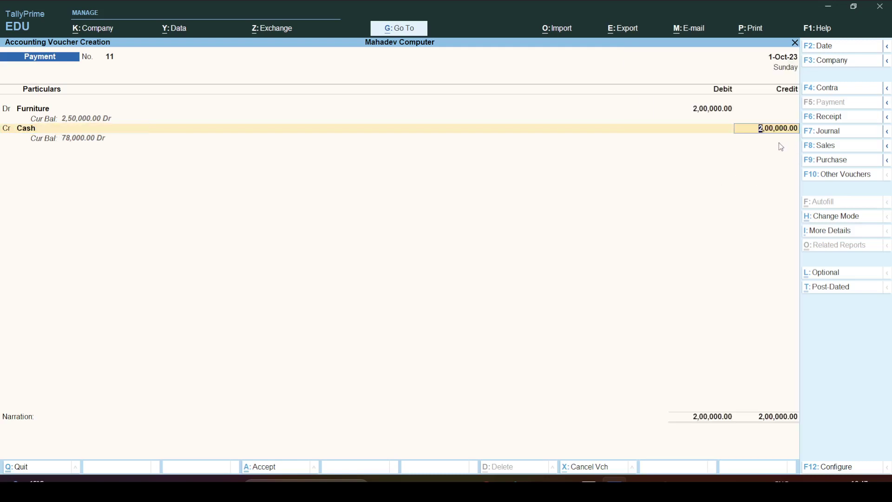
{"action": "key", "text": "ctrl+a"}
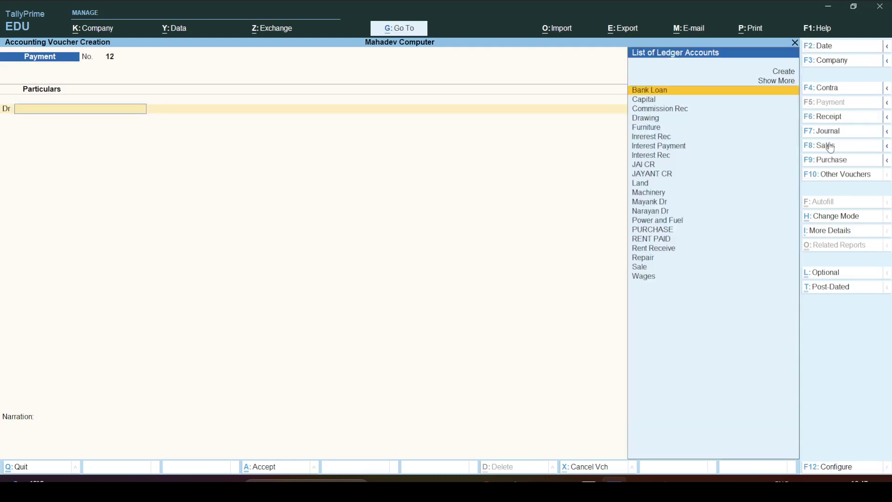
Start a receipt voucher and credit Furniture with 50000.
{"action": "left_click", "coordinate": [832, 117]}
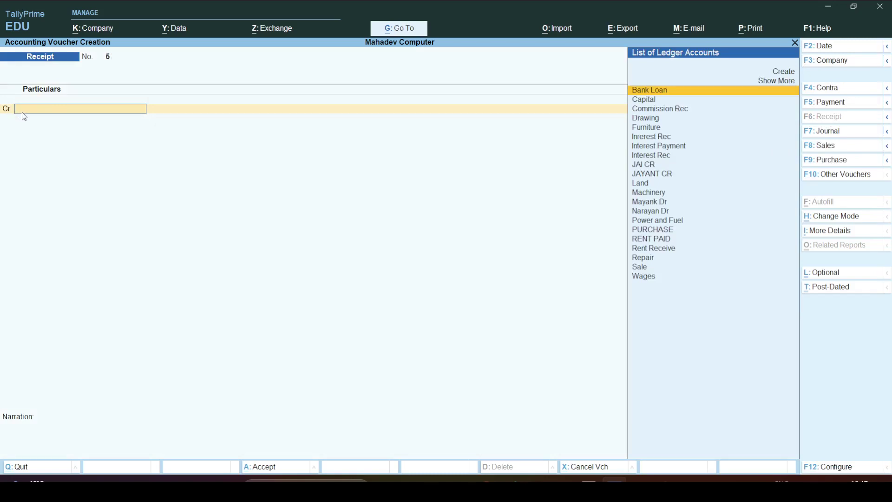
{"action": "type", "text": "Fur"}
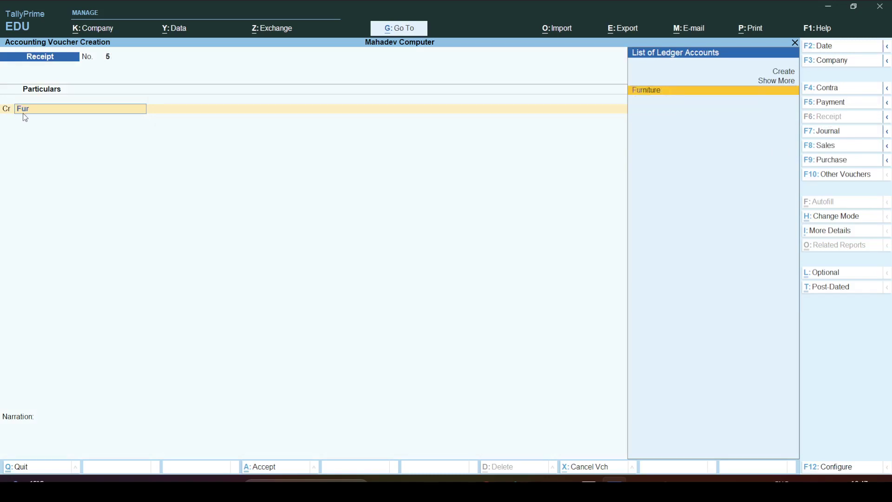
{"action": "key", "text": "Return"}
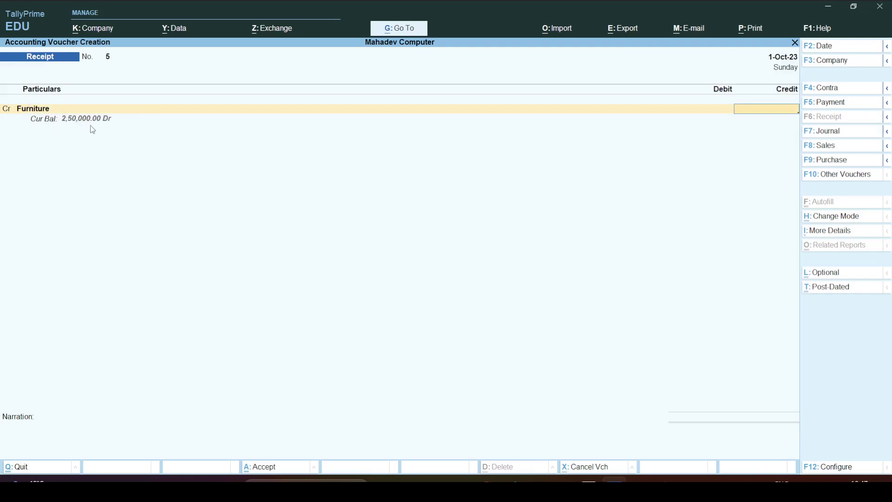
{"action": "type", "text": "50000"}
{"action": "key", "text": "Return"}
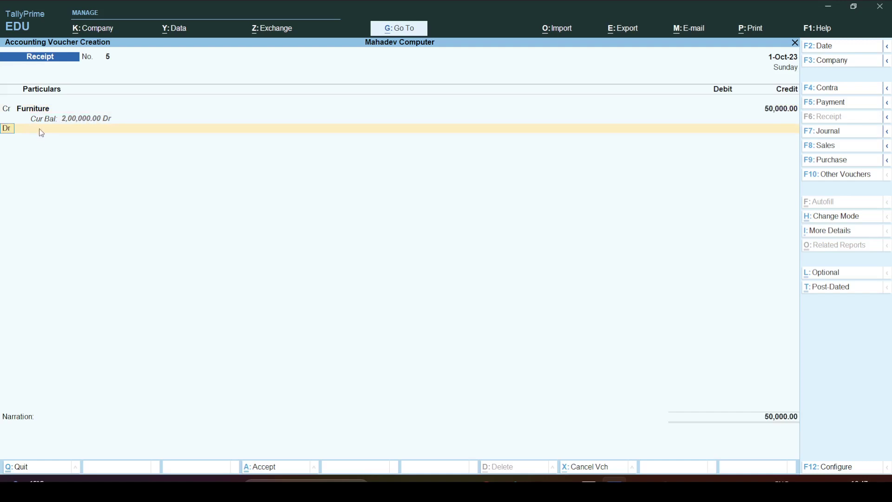
Debit Cash with 50000 against the furniture sale, skip the narration and save the receipt voucher.
{"action": "key", "text": "Return"}
{"action": "type", "text": "C"}
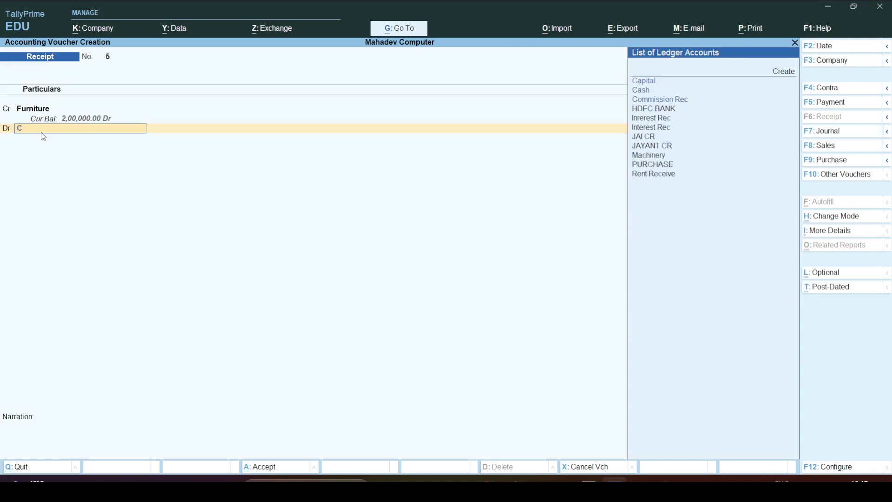
{"action": "type", "text": "ash"}
{"action": "key", "text": "Return"}
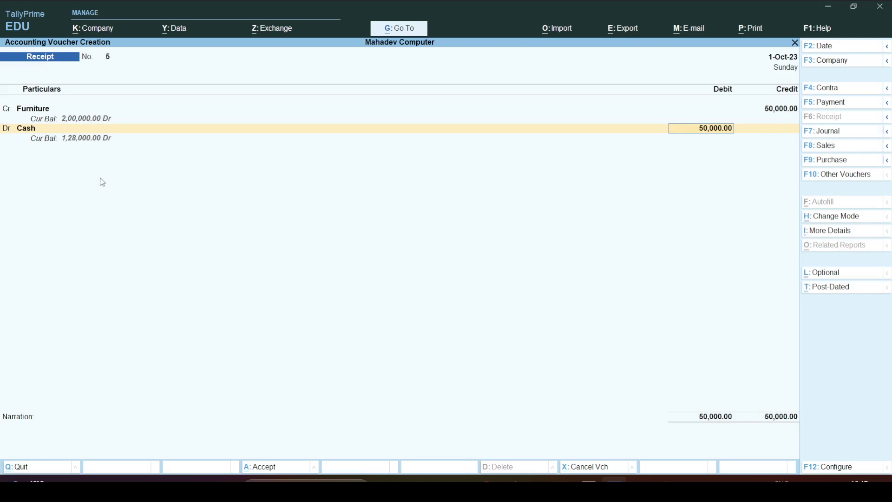
{"action": "key", "text": "Return"}
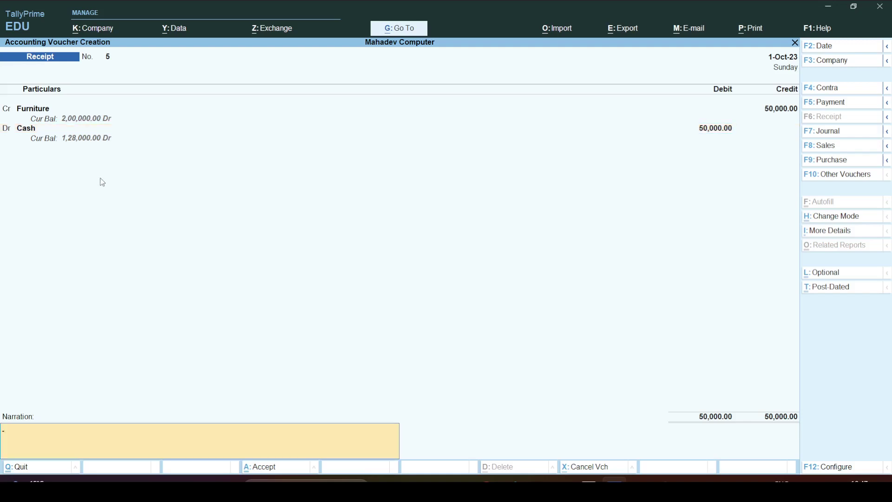
{"action": "key", "text": "Return"}
{"action": "key", "text": "Return"}
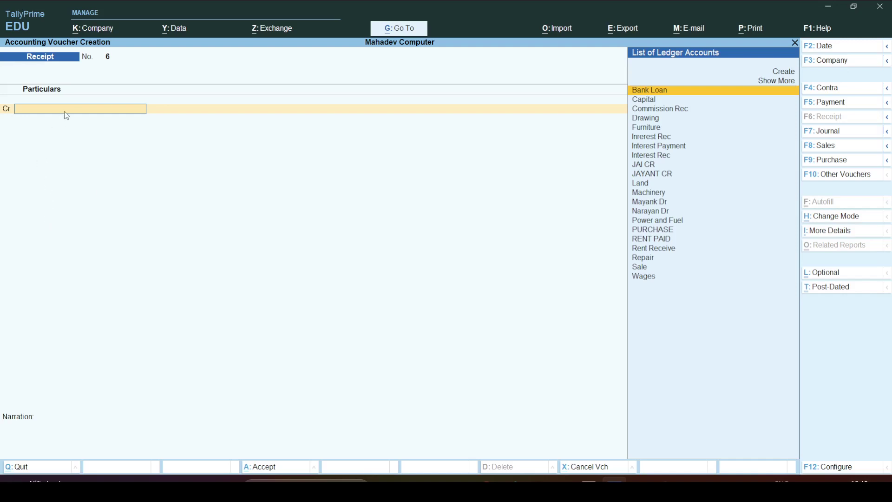
Credit the Furniture ledger with 50000 in the new receipt voucher.
{"action": "type", "text": "Fur"}
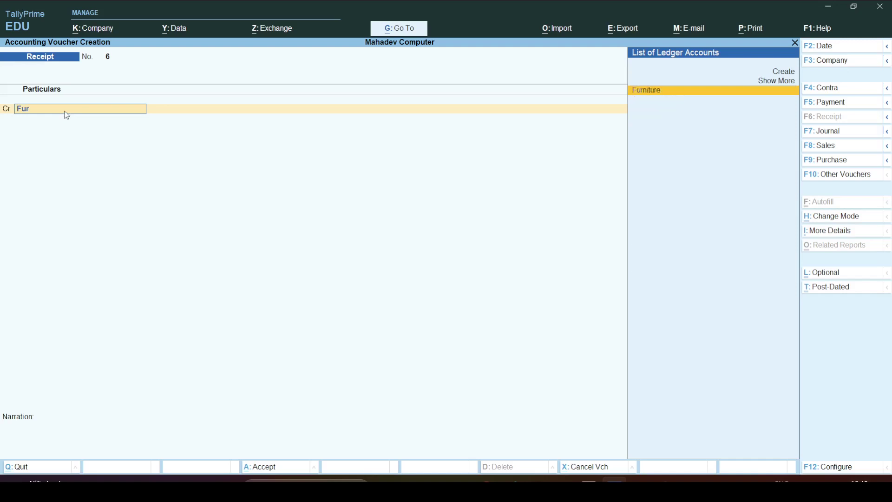
{"action": "key", "text": "Return"}
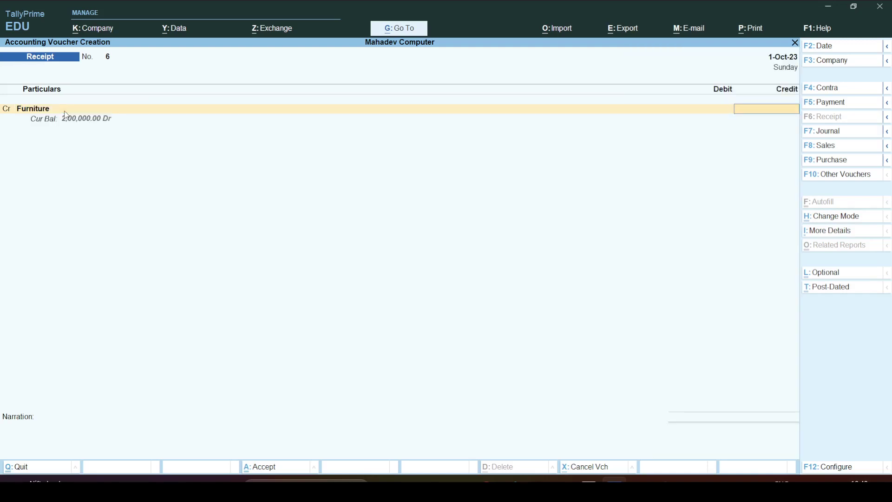
{"action": "type", "text": "50000"}
{"action": "key", "text": "Return"}
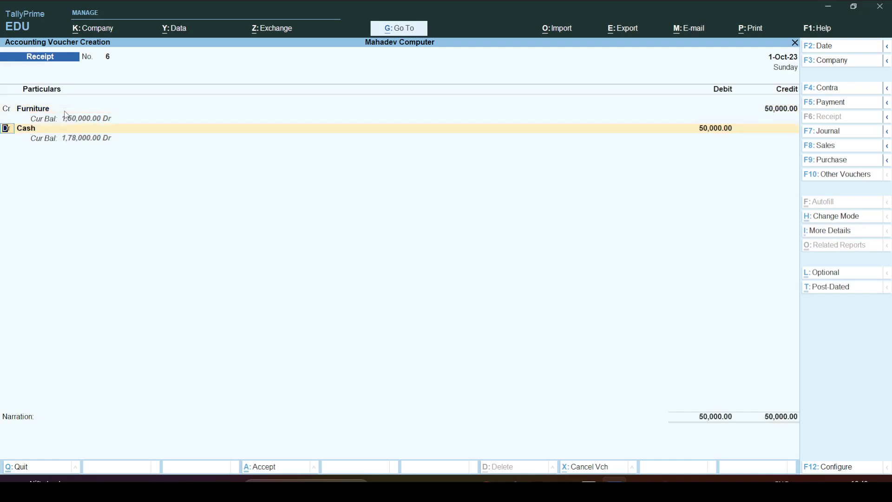
Turn the receipt voucher's second line into a credit entry for Machinery with 50000.
{"action": "key", "text": "c"}
{"action": "key", "text": "Return"}
{"action": "type", "text": "F"}
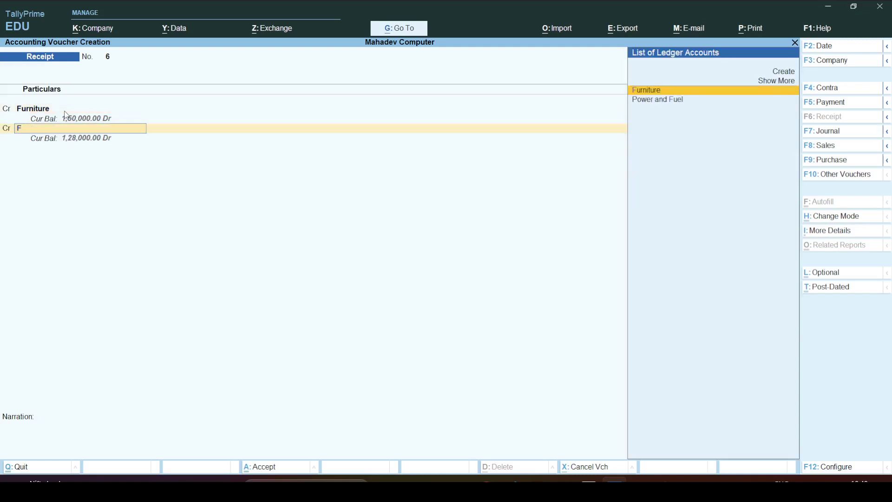
{"action": "type", "text": "ur"}
{"action": "key", "text": "BackSpace"}
{"action": "key", "text": "BackSpace"}
{"action": "key", "text": "BackSpace"}
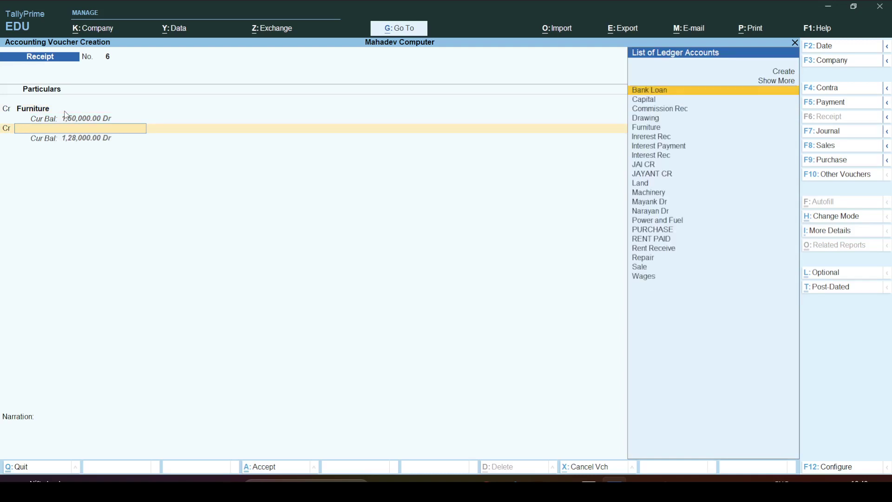
{"action": "type", "text": "Mach"}
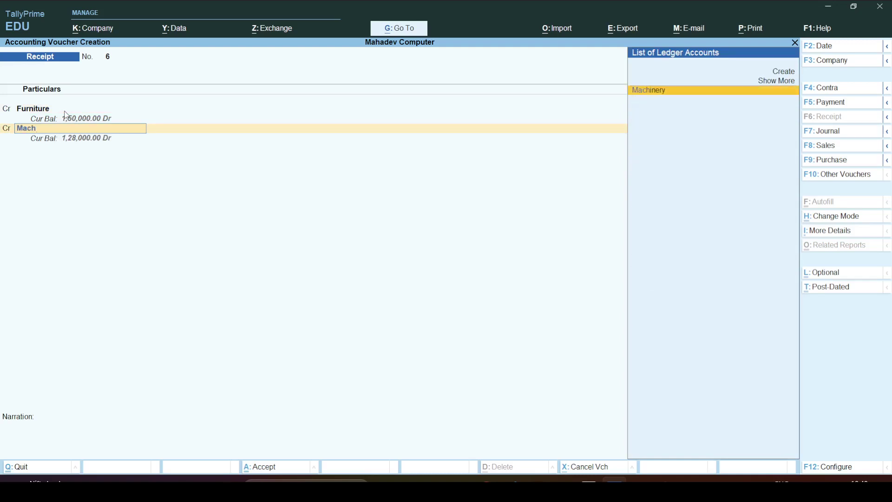
{"action": "key", "text": "Return"}
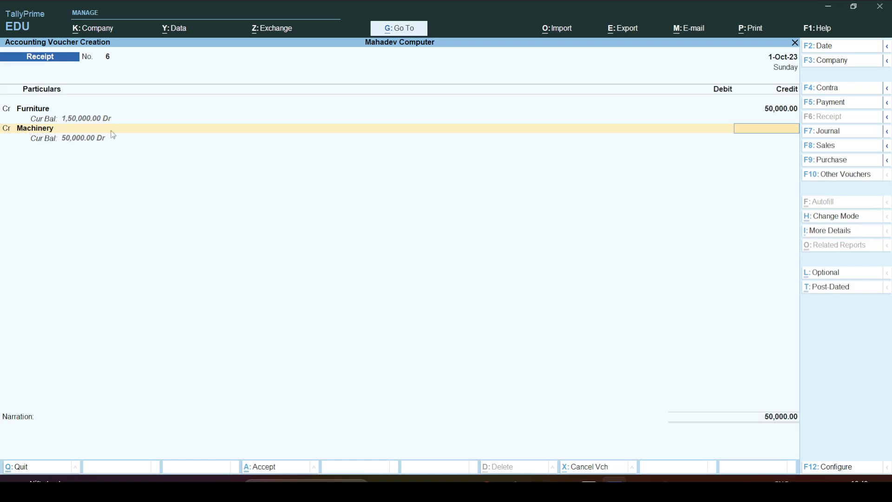
{"action": "type", "text": "50000"}
{"action": "key", "text": "Return"}
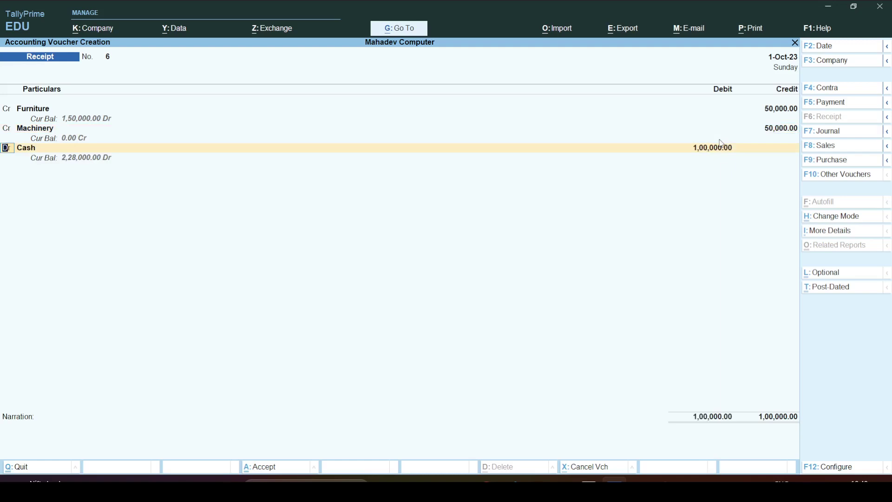
Keep Cash as the debit ledger for 100000, save the receipt voucher and leave voucher entry.
{"action": "key", "text": "Return"}
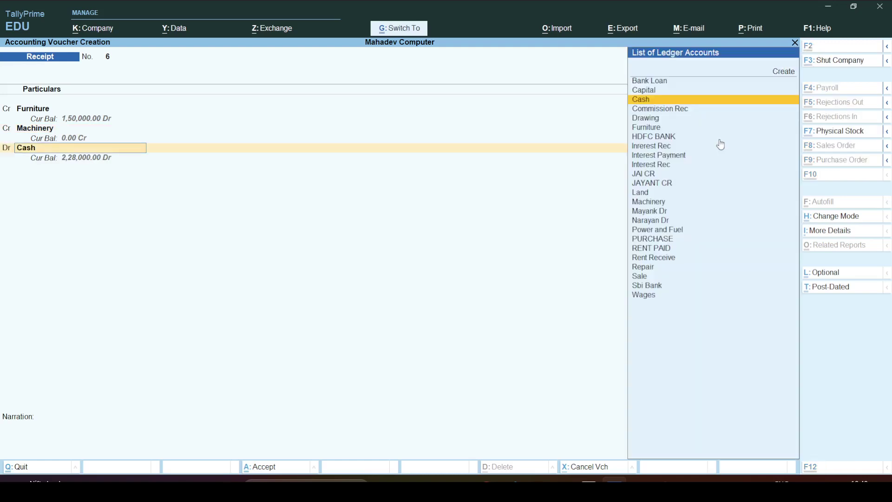
{"action": "key", "text": "ctrl+a"}
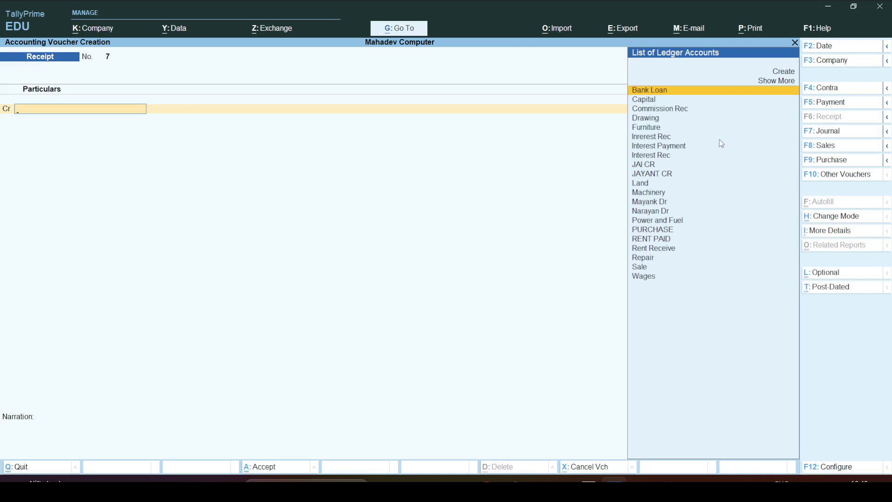
{"action": "key", "text": "Escape"}
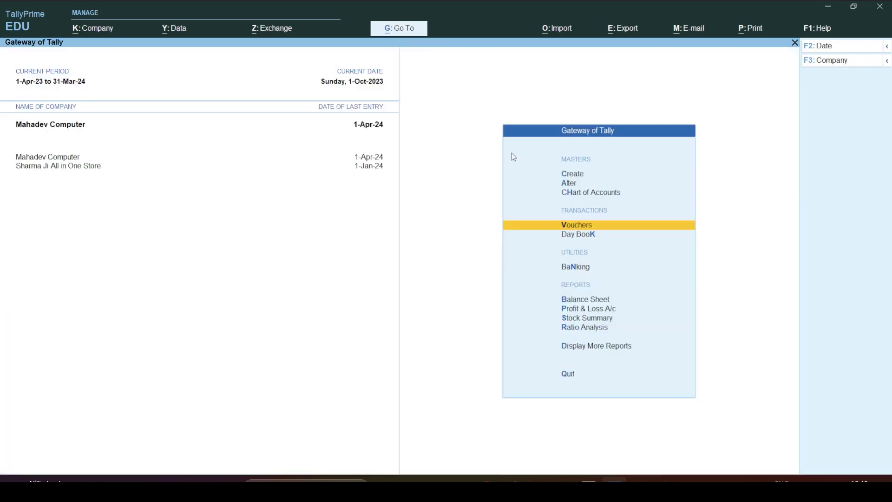
Open the Day Book, view the Furniture payment voucher's entries and close it without saving.
{"action": "left_click", "coordinate": [574, 237]}
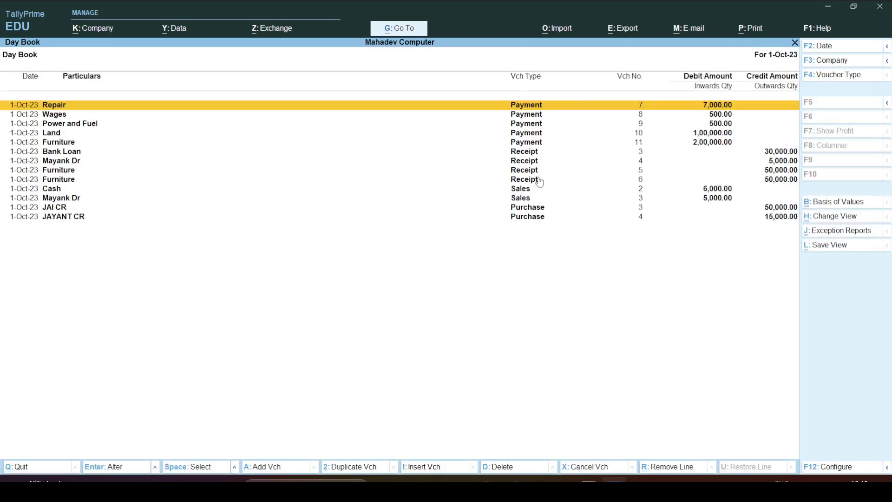
{"action": "left_click", "coordinate": [523, 134]}
{"action": "left_click", "coordinate": [526, 163]}
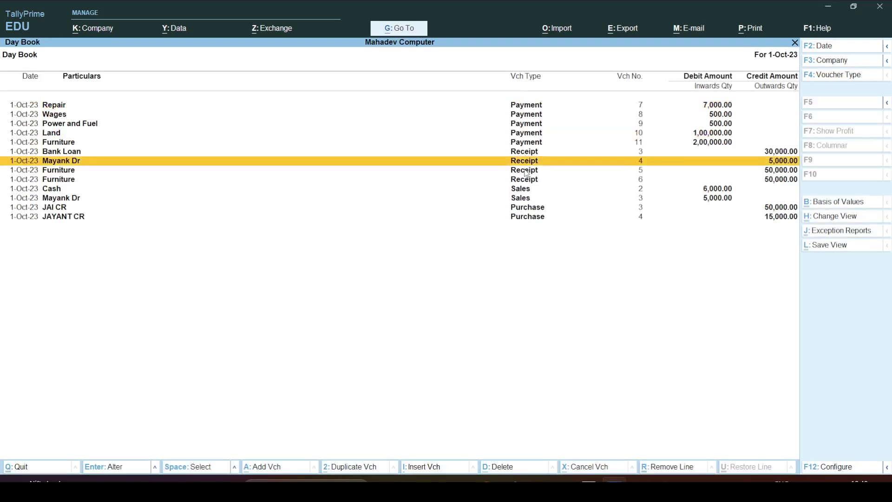
{"action": "left_click", "coordinate": [526, 171]}
{"action": "left_click", "coordinate": [54, 145]}
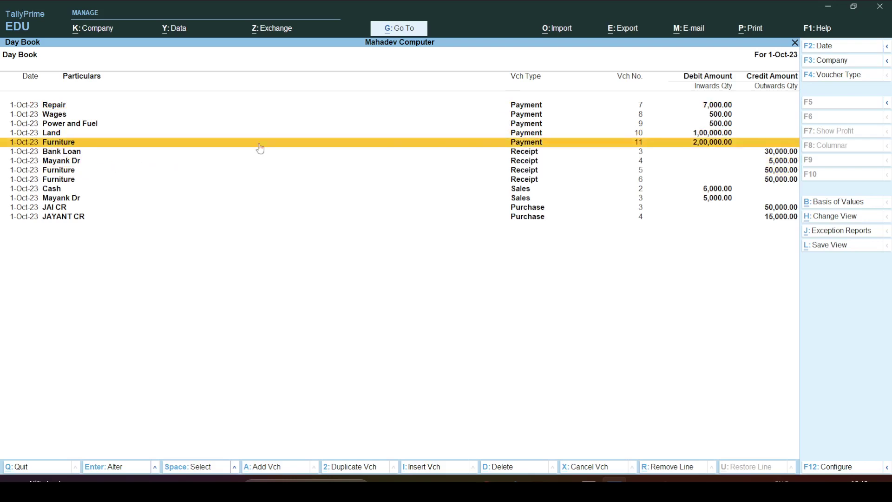
{"action": "double_click", "coordinate": [531, 146]}
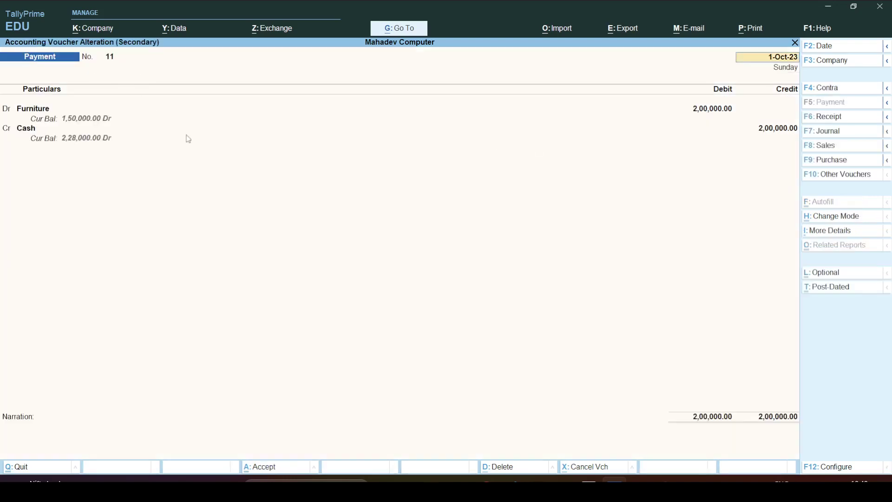
{"action": "key", "text": "Escape"}
{"action": "key", "text": "y"}
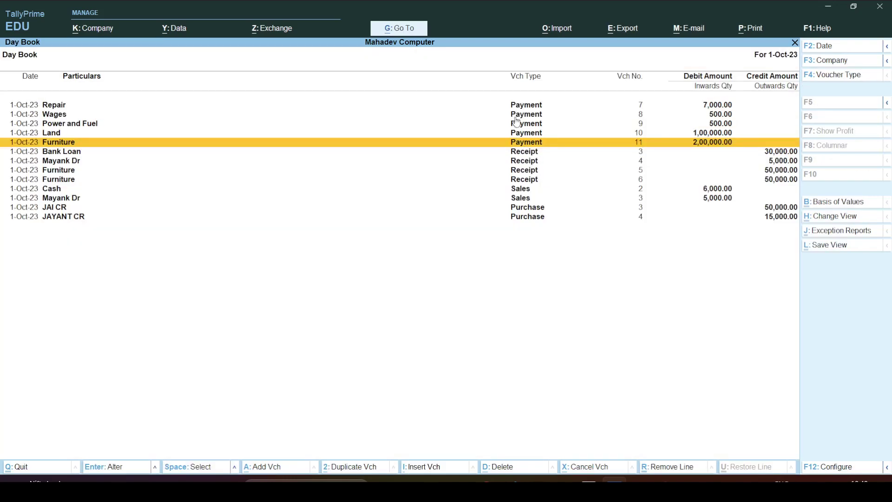
View the cash sales voucher from the Day Book, discard it and return to the Gateway of Tally.
{"action": "left_click", "coordinate": [525, 181]}
{"action": "scroll", "coordinate": [524, 209], "scroll_direction": "down", "scroll_amount": 3}
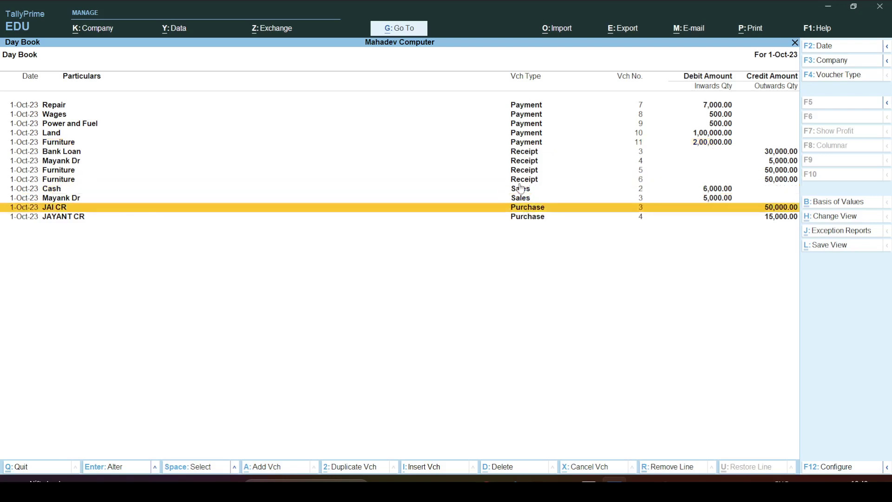
{"action": "scroll", "coordinate": [521, 189], "scroll_direction": "up", "scroll_amount": 3}
{"action": "left_click", "coordinate": [521, 190]}
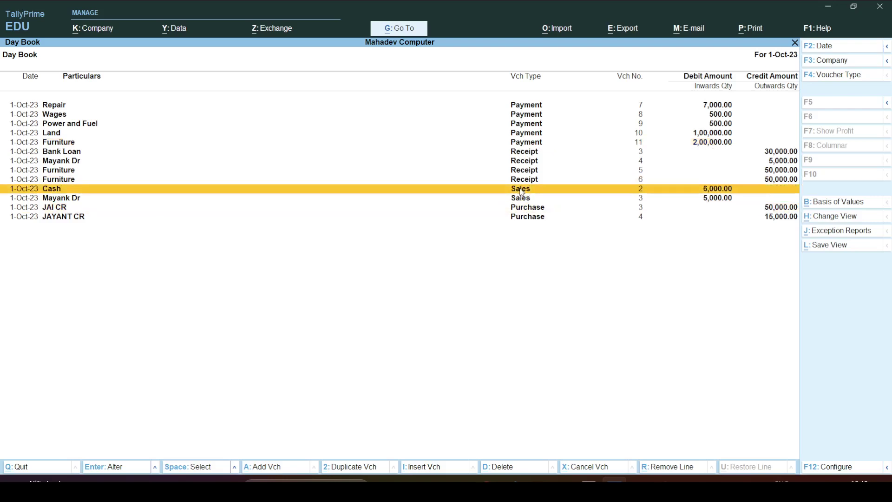
{"action": "left_click", "coordinate": [521, 189]}
{"action": "key", "text": "BackSpace"}
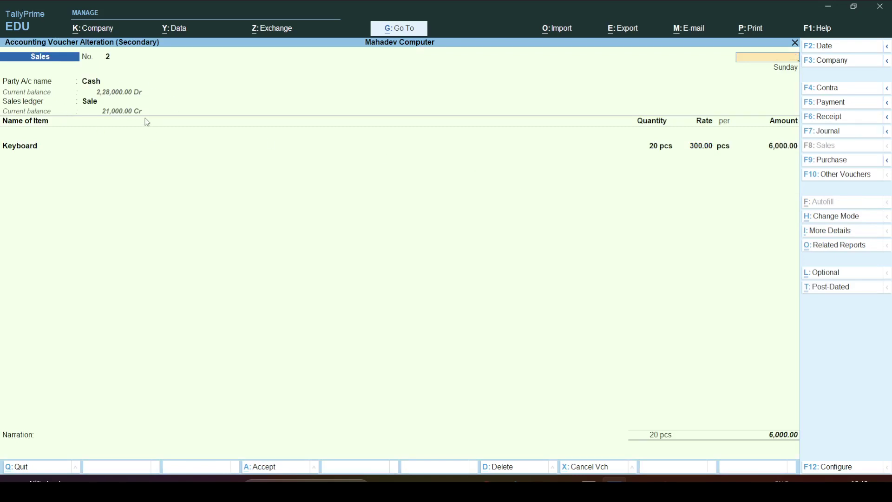
{"action": "key", "text": "Escape"}
{"action": "key", "text": "y"}
{"action": "key", "text": "Escape"}
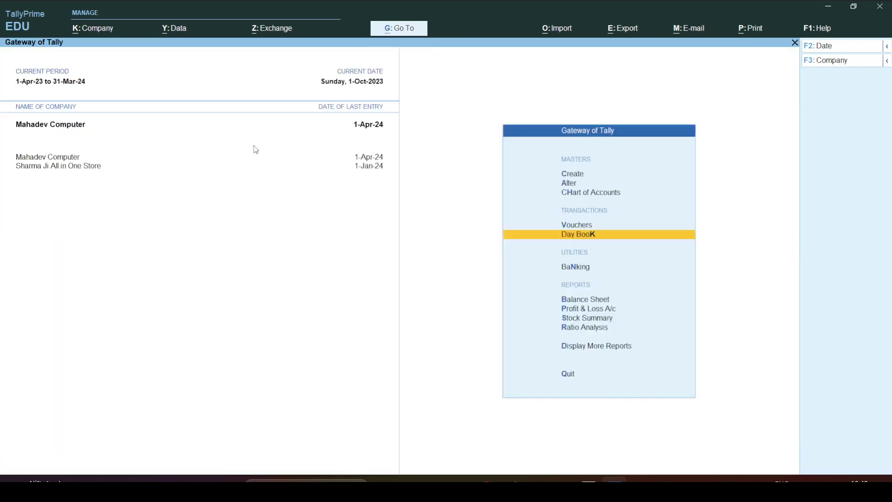
Open a blank receipt voucher, switch to the Word notes and bring up the payment voucher questions.
{"action": "left_click", "coordinate": [575, 227]}
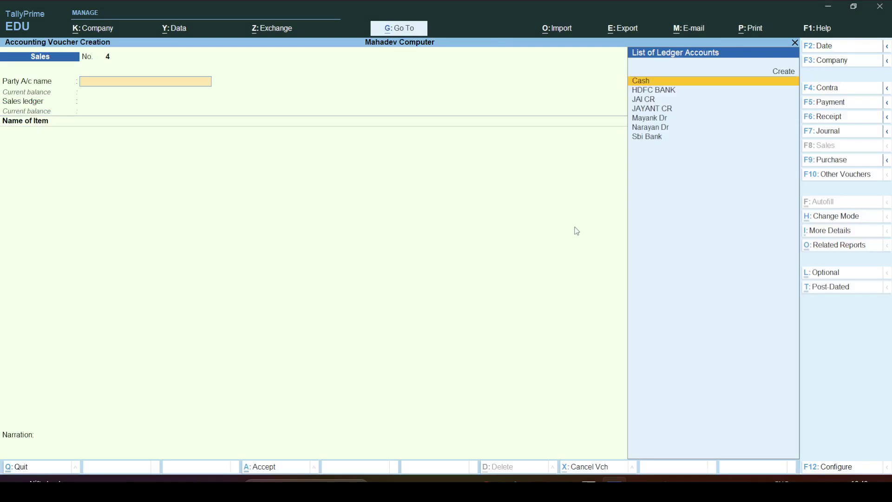
{"action": "left_click", "coordinate": [834, 116]}
{"action": "key", "text": "alt+Tab"}
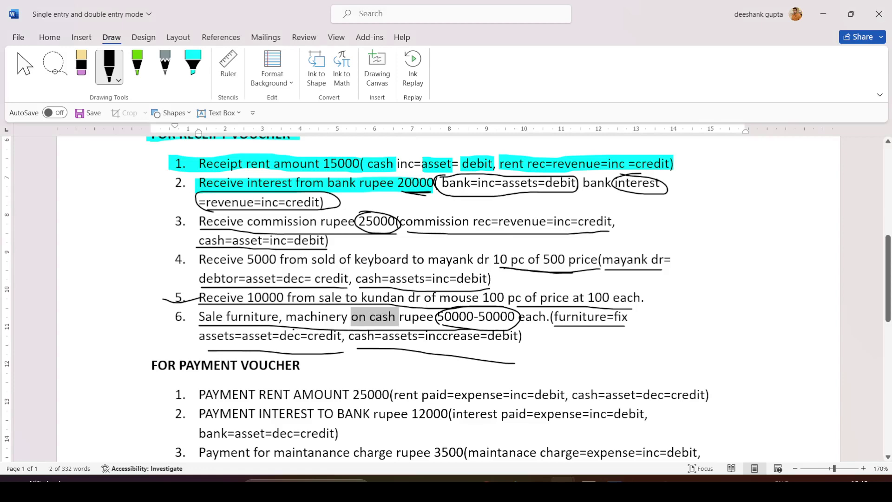
{"action": "left_click", "coordinate": [23, 65]}
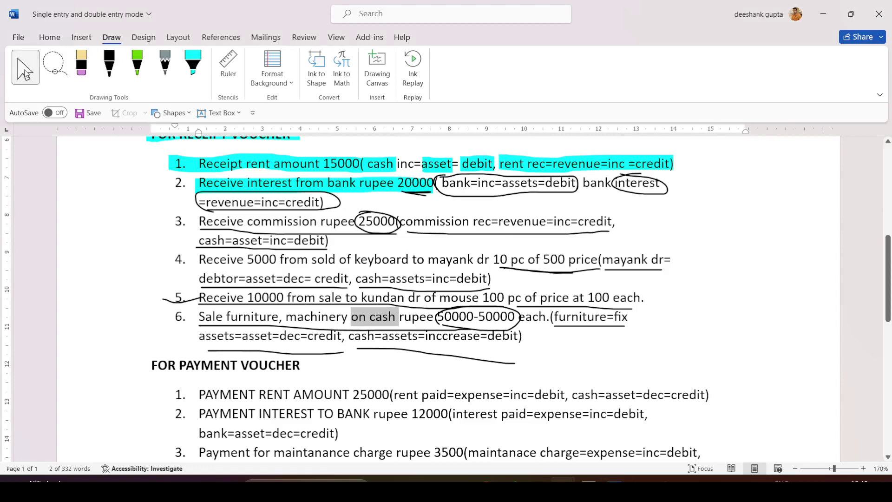
{"action": "scroll", "coordinate": [287, 317], "scroll_direction": "down", "scroll_amount": 4}
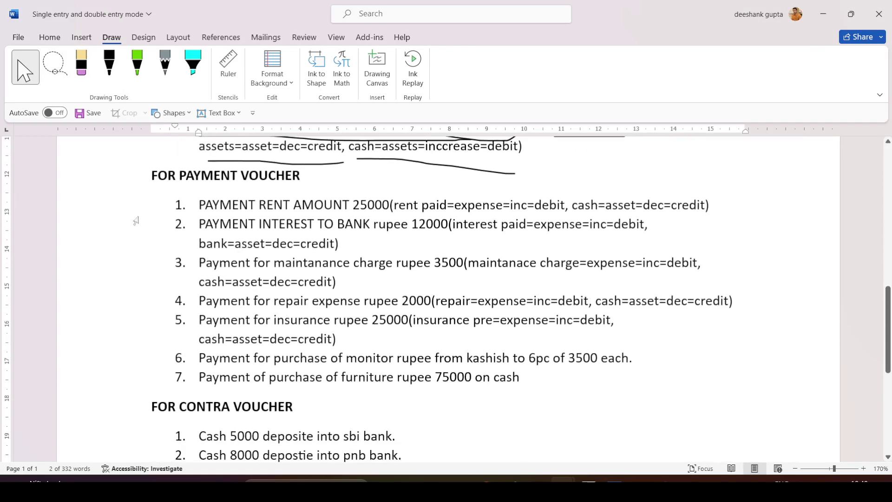
Underline the rent amount, rent paid and cash entries of payment question 1 with the black pen, and switch back to TallyPrime.
{"action": "left_click", "coordinate": [112, 72]}
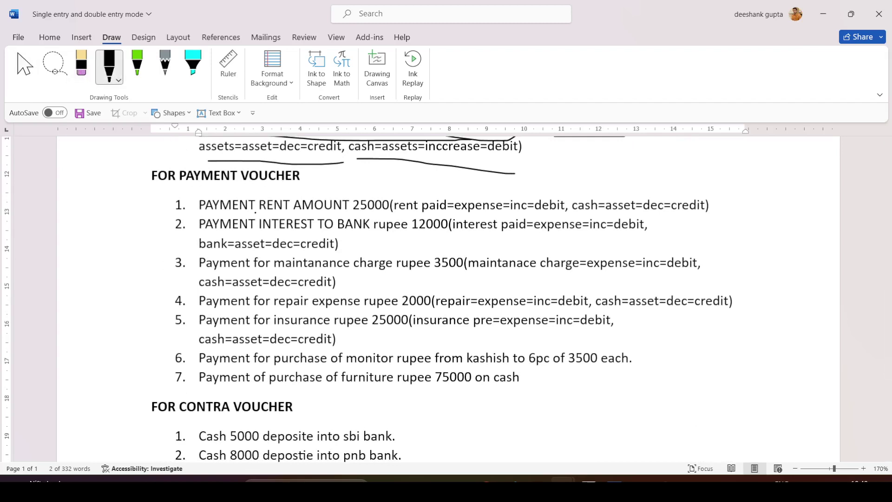
{"action": "left_click_drag", "start_coordinate": [265, 215], "coordinate": [559, 213]}
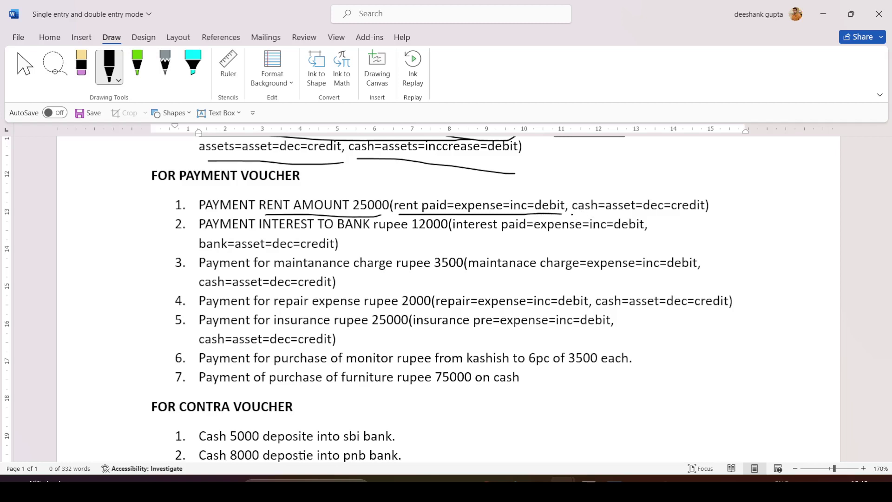
{"action": "left_click_drag", "start_coordinate": [577, 214], "coordinate": [702, 212]}
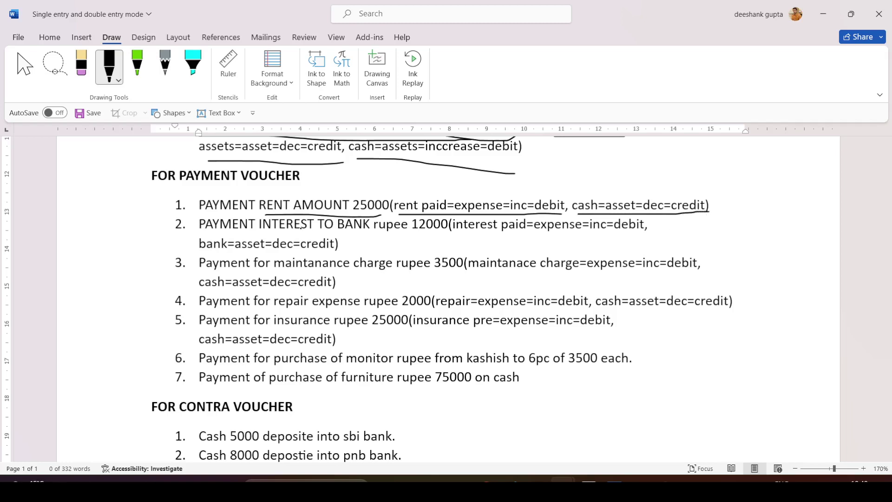
{"action": "key", "text": "alt+Tab"}
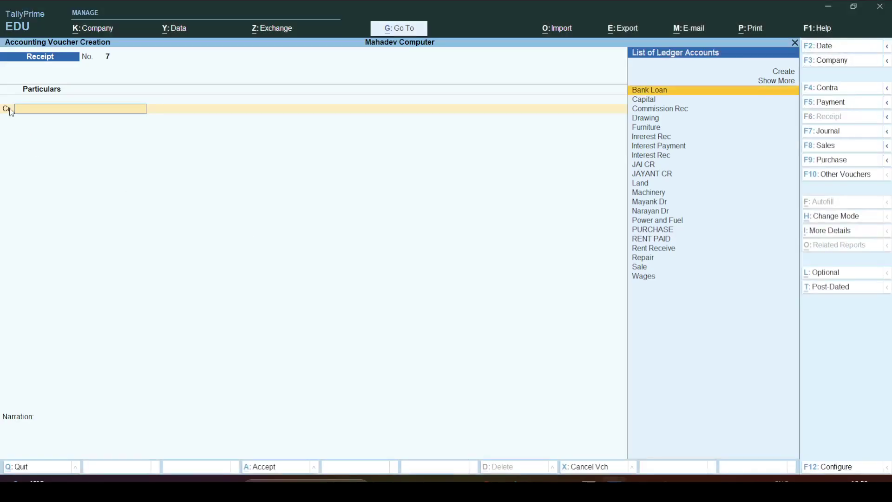
Start a payment voucher and debit the RENT PAID ledger with 25,000.
{"action": "left_click", "coordinate": [828, 103]}
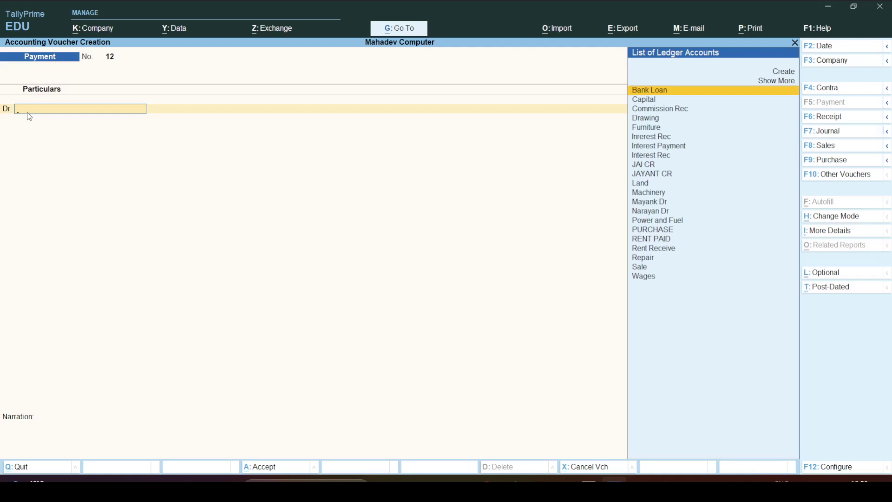
{"action": "type", "text": "Rent"}
{"action": "key", "text": "Down"}
{"action": "key", "text": "Down"}
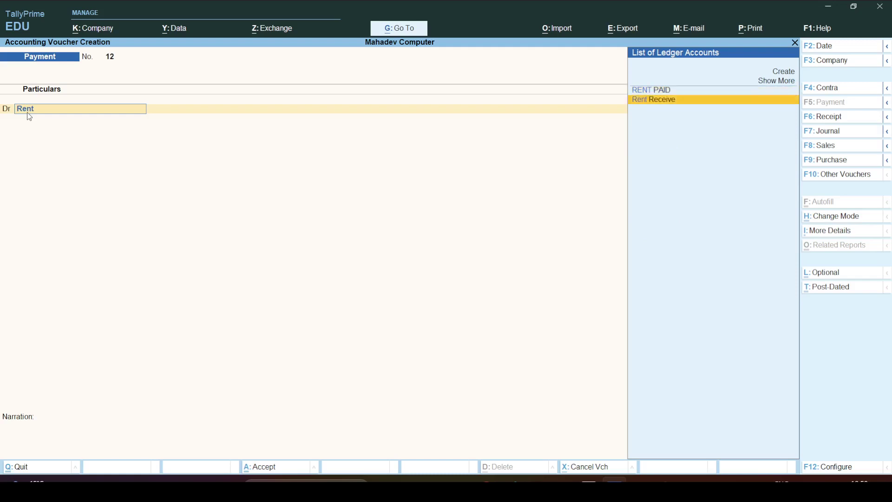
{"action": "key", "text": "Up"}
{"action": "key", "text": "Return"}
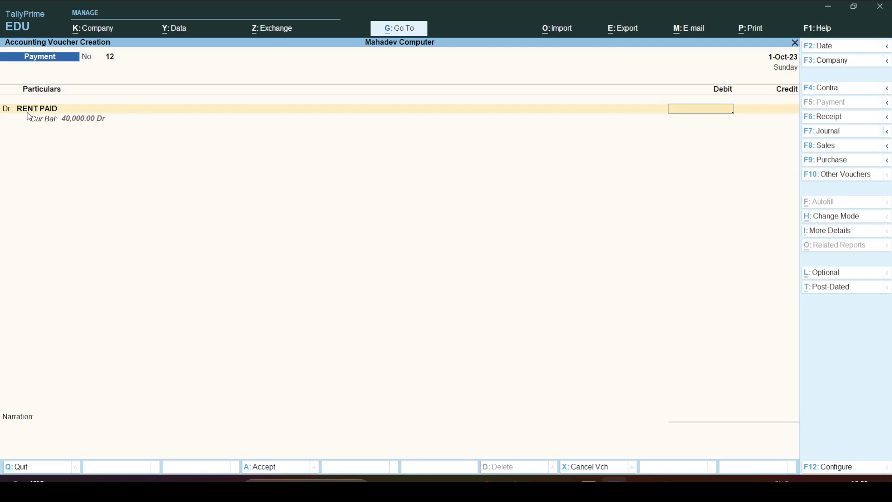
{"action": "key", "text": "alt+Tab"}
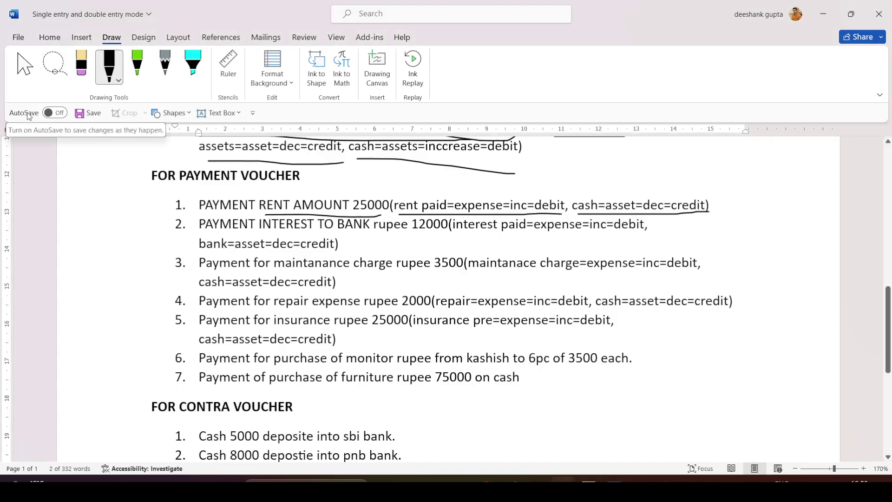
{"action": "key", "text": "alt+Tab"}
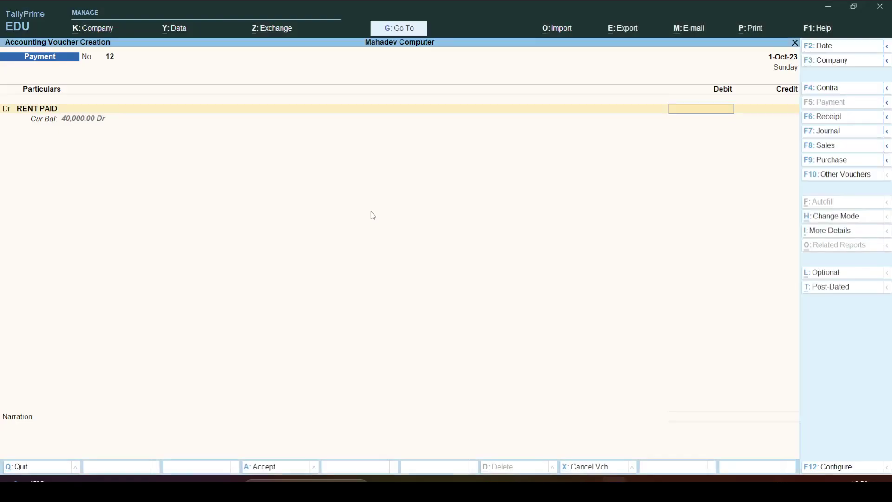
{"action": "type", "text": "25000"}
{"action": "key", "text": "Return"}
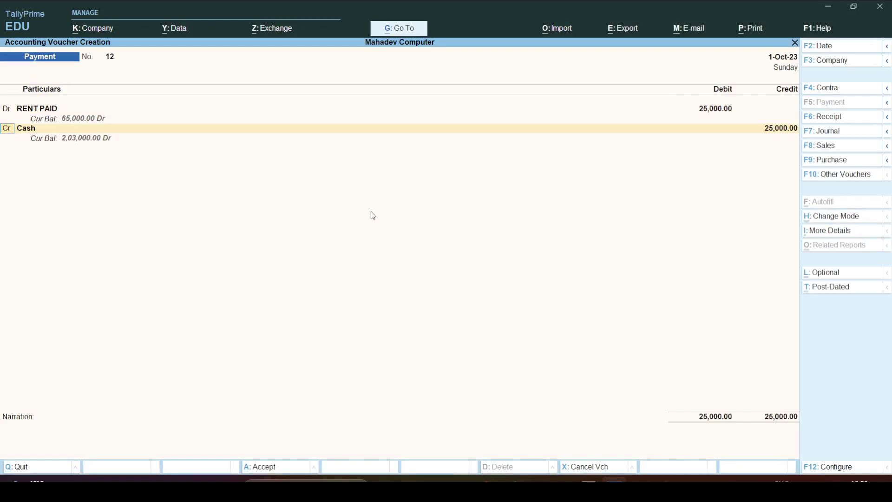
Credit the Cash ledger with 25,000 in the rent payment voucher.
{"action": "key", "text": "Return"}
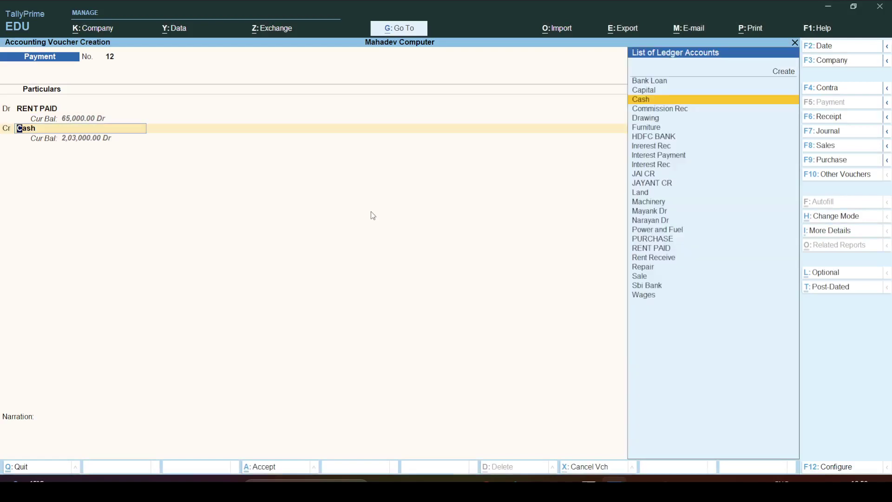
{"action": "key", "text": "Return"}
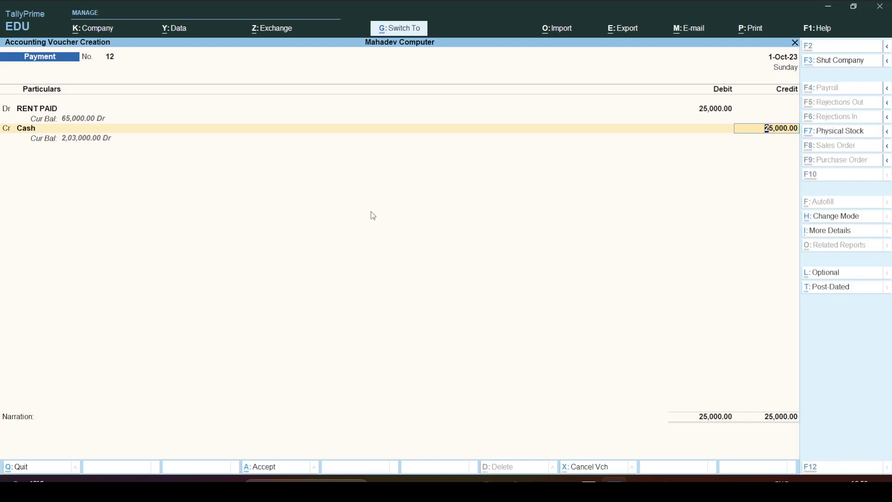
{"action": "key", "text": "Return"}
Enter the narration "being rent paid in cash" and save the payment voucher.
{"action": "type", "text": "be"}
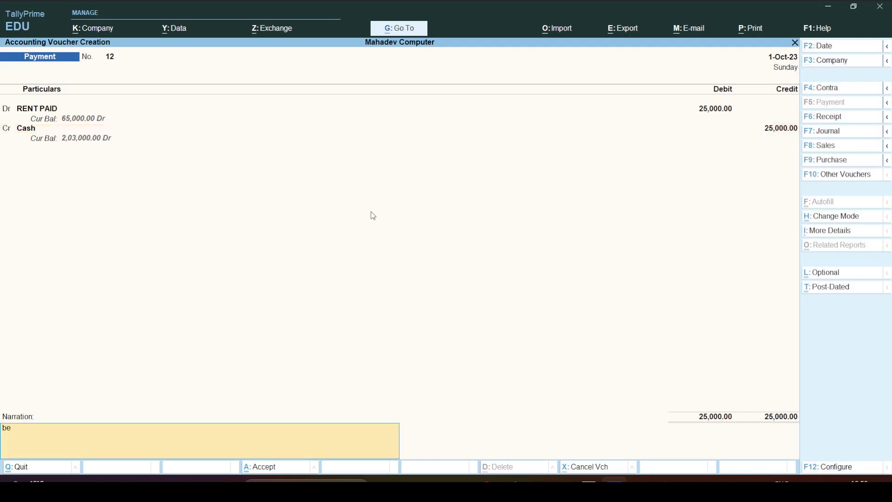
{"action": "type", "text": "ing rent bai"}
{"action": "type", "text": "paid"}
{"action": "type", "text": " in cs"}
{"action": "key", "text": "BackSpace"}
{"action": "type", "text": "ash"}
{"action": "key", "text": "Return"}
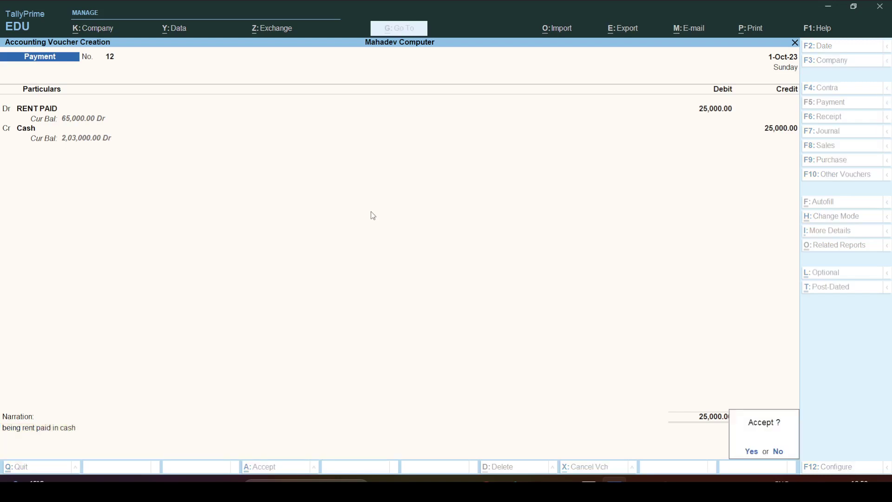
{"action": "key", "text": "Return"}
Switch to the Word document and underline the interest paid and bank entries of payment item 2.
{"action": "key", "text": "alt+Tab"}
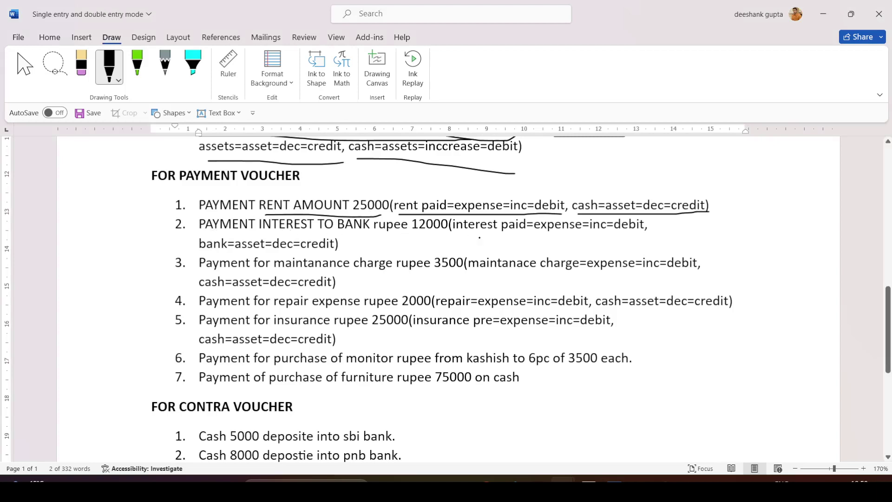
{"action": "left_click_drag", "start_coordinate": [458, 237], "coordinate": [651, 231]}
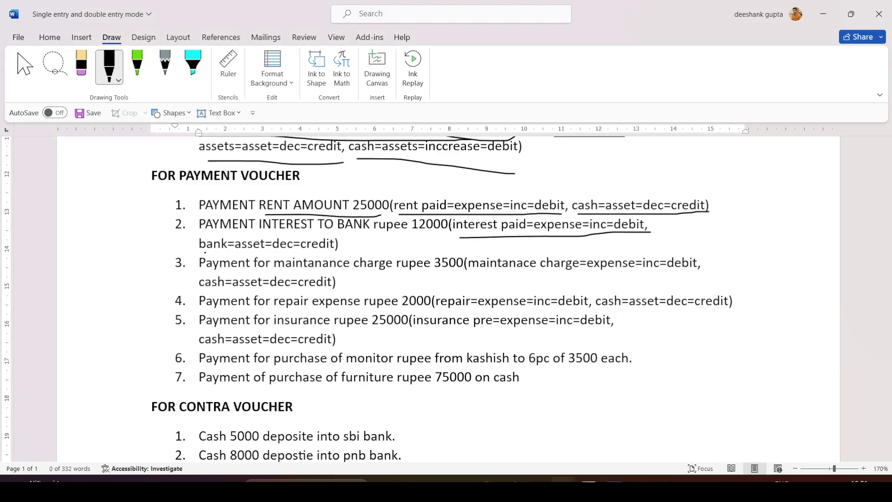
{"action": "left_click_drag", "start_coordinate": [205, 252], "coordinate": [333, 252]}
Switch to TallyPrime and debit Interest Payment with 12,000 in the new payment voucher, using the amount from payment item 2.
{"action": "key", "text": "alt+Tab"}
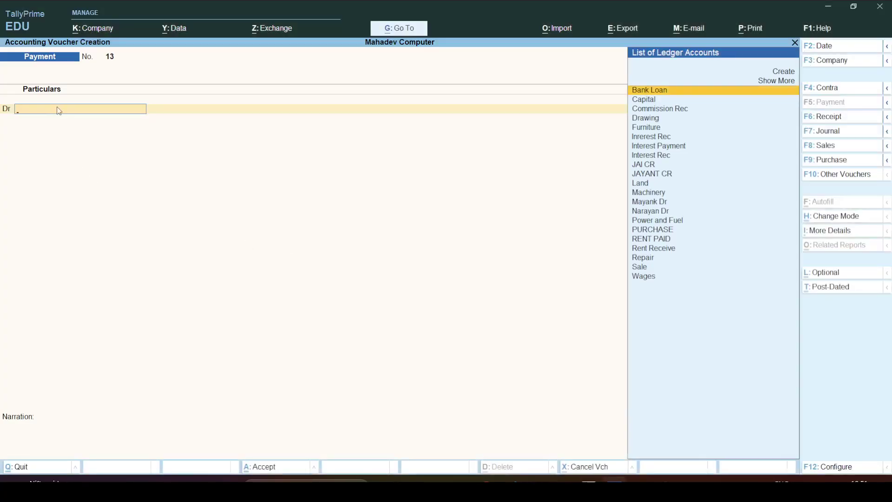
{"action": "type", "text": "Int"}
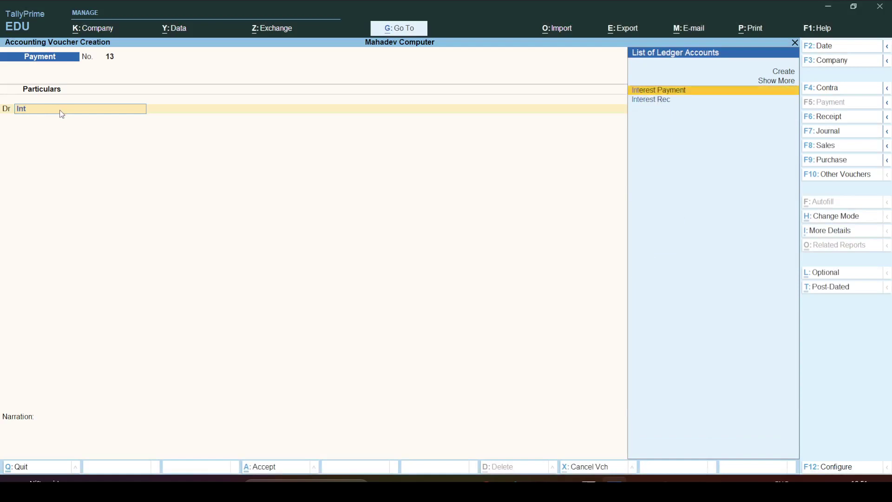
{"action": "key", "text": "Return"}
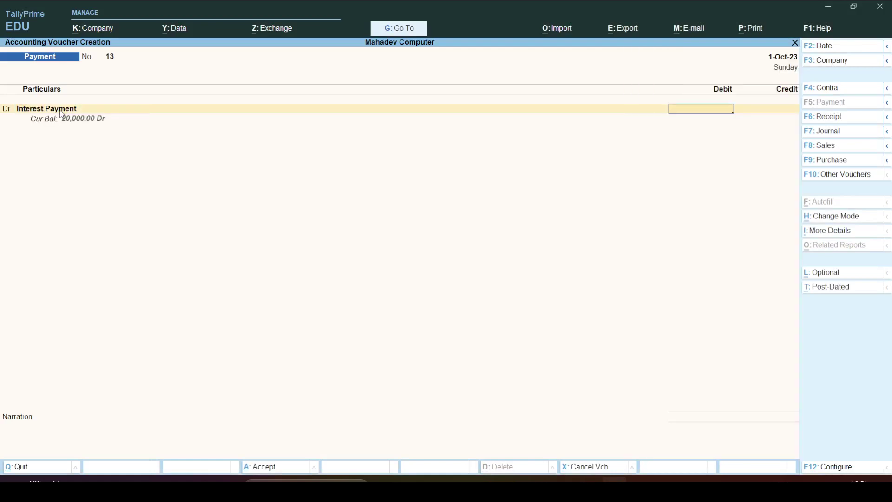
{"action": "key", "text": "alt+Tab"}
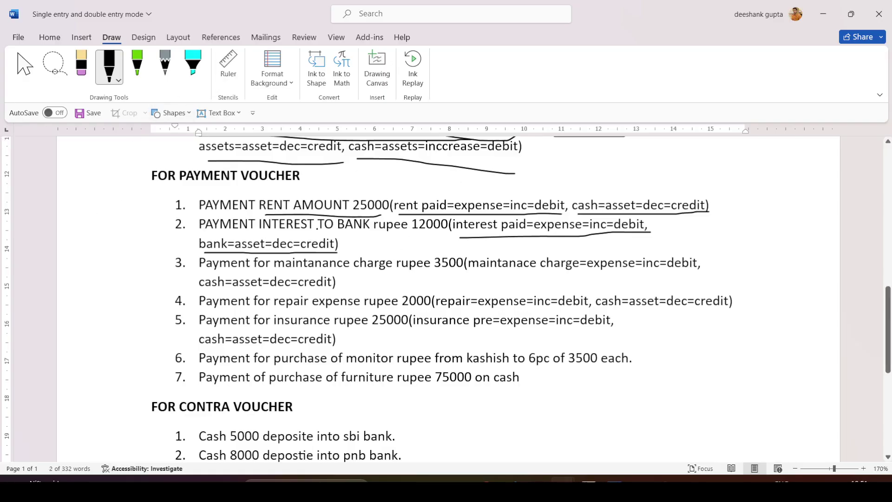
{"action": "key", "text": "alt+Tab"}
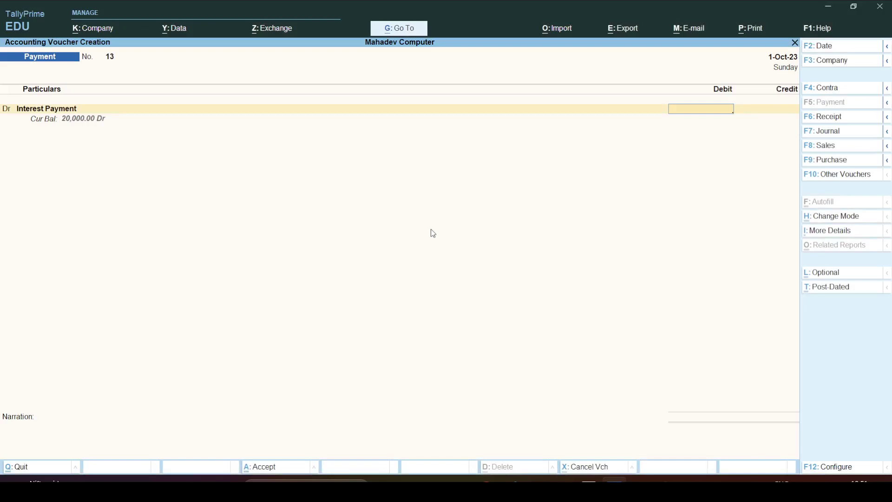
{"action": "type", "text": "12000"}
{"action": "key", "text": "Return"}
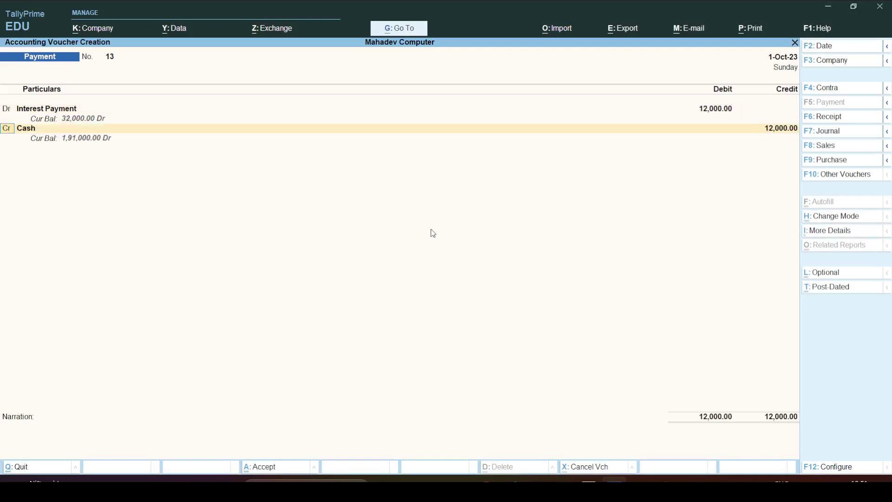
Try crediting the interest payment to Sbi Bank and recheck payment item 2 in the Word document.
{"action": "key", "text": "Return"}
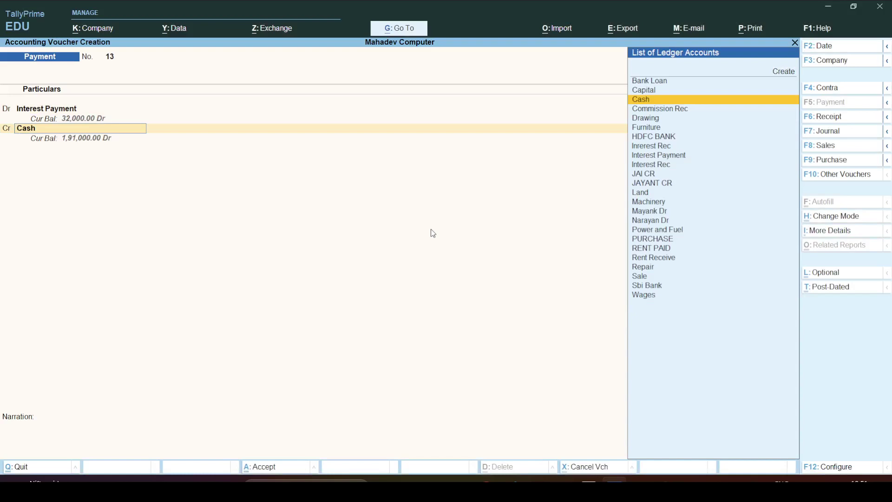
{"action": "type", "text": "Ban"}
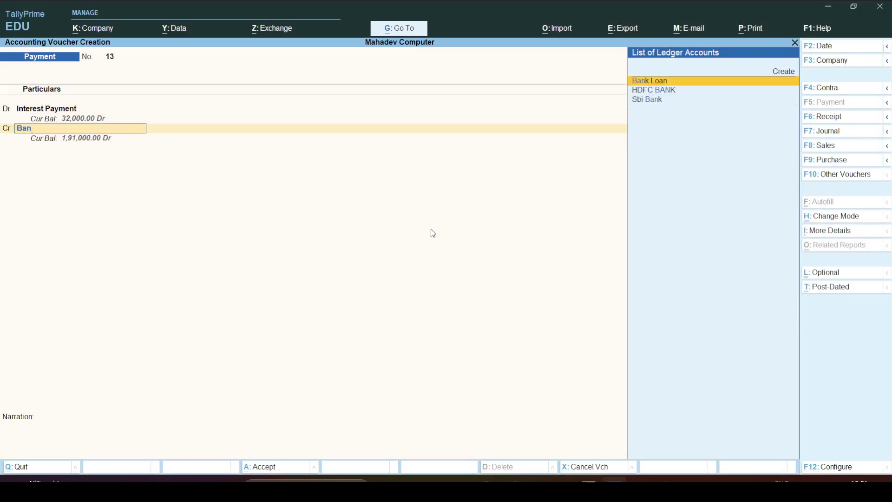
{"action": "key", "text": "Down"}
{"action": "key", "text": "Down"}
{"action": "key", "text": "Up"}
{"action": "key", "text": "Down"}
{"action": "key", "text": "Up"}
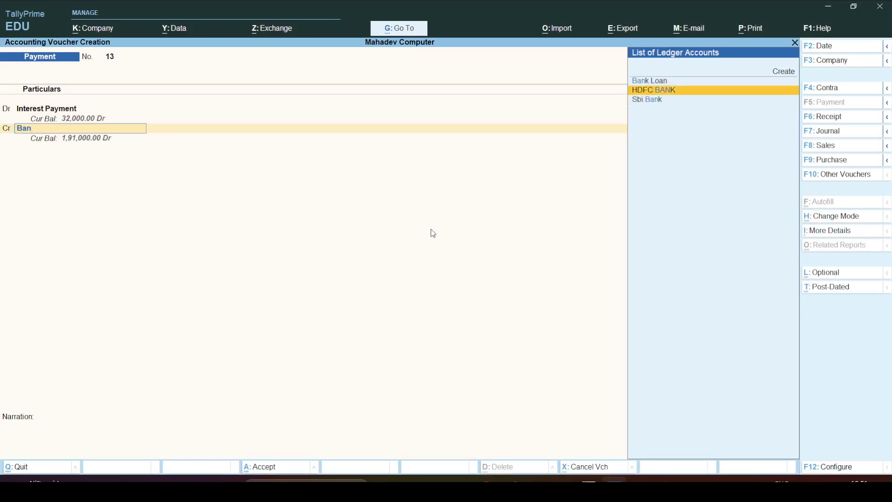
{"action": "key", "text": "Down"}
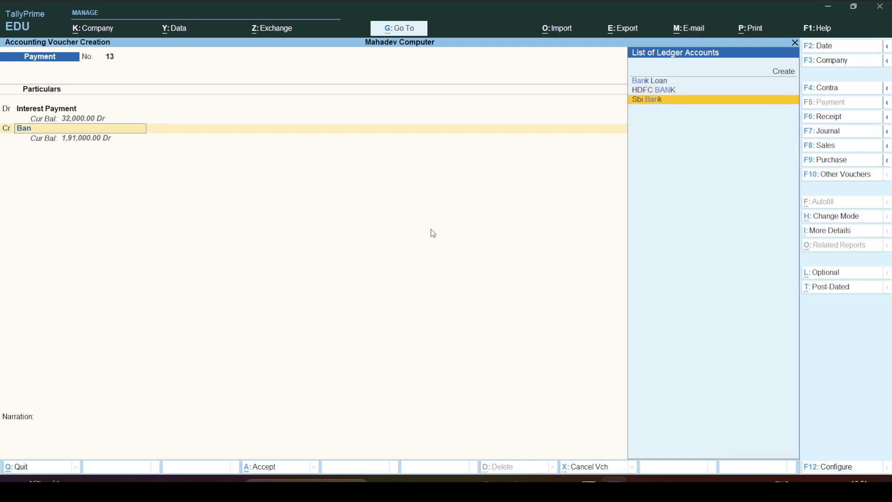
{"action": "key", "text": "Up"}
{"action": "key", "text": "Down"}
{"action": "key", "text": "Return"}
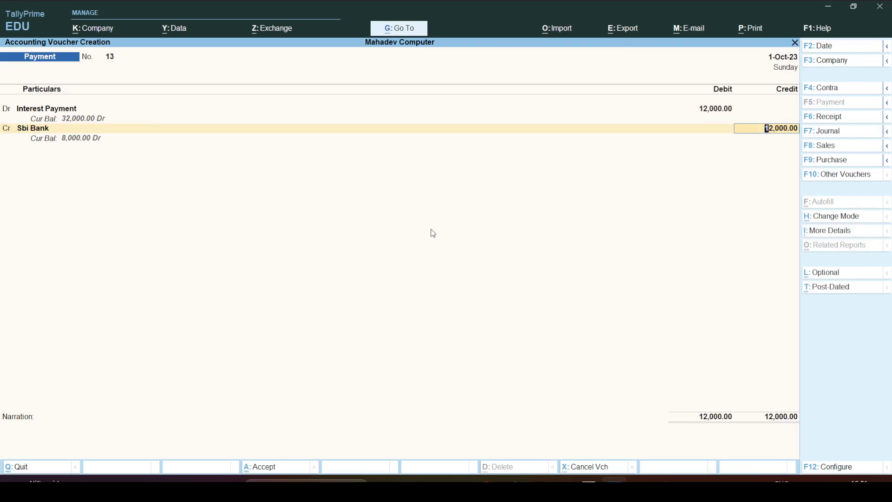
{"action": "key", "text": "alt+Tab"}
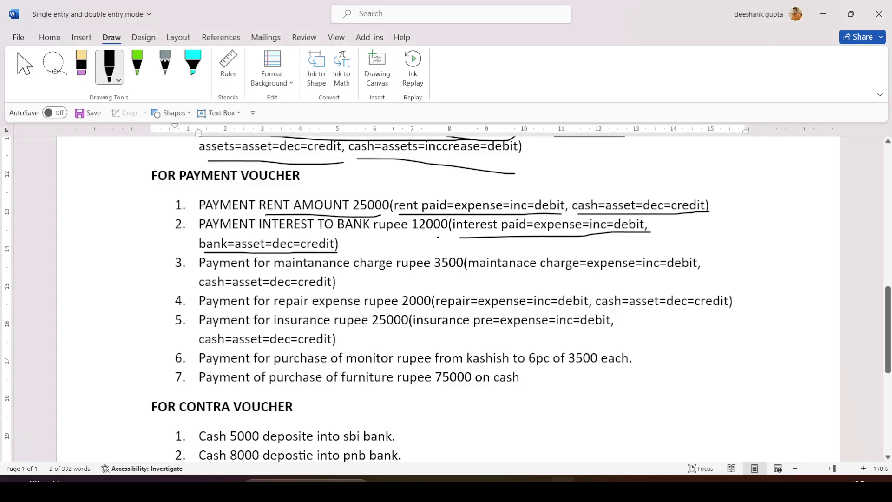
{"action": "key", "text": "alt+Tab"}
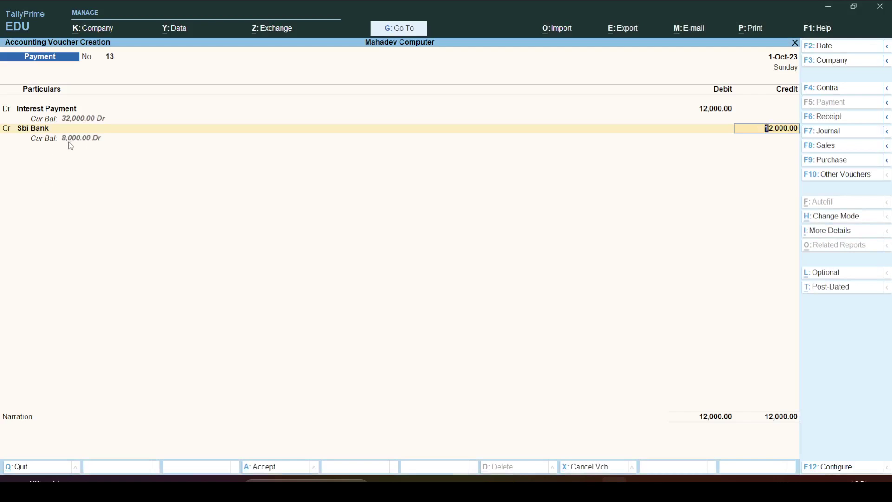
Credit HDFC BANK with 12,000 instead, keep the Cheque bank allocation, and save the interest payment voucher.
{"action": "key", "text": "BackSpace"}
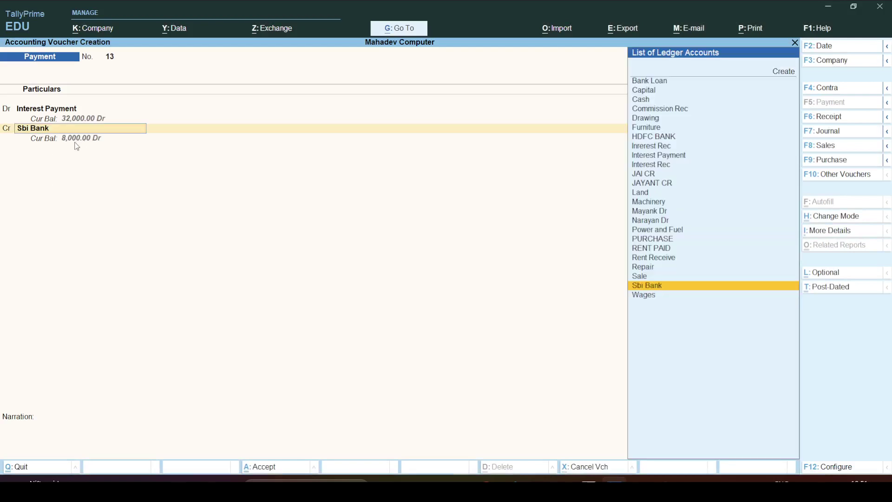
{"action": "type", "text": "Ban"}
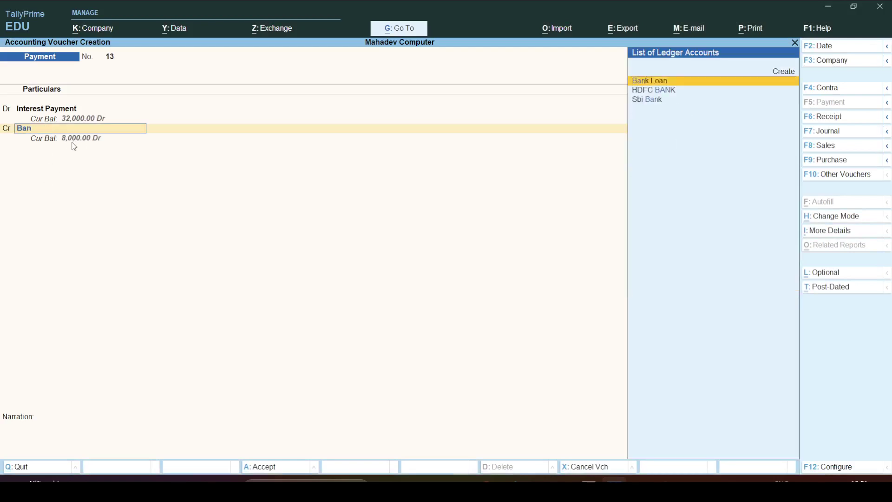
{"action": "key", "text": "Down"}
{"action": "key", "text": "Return"}
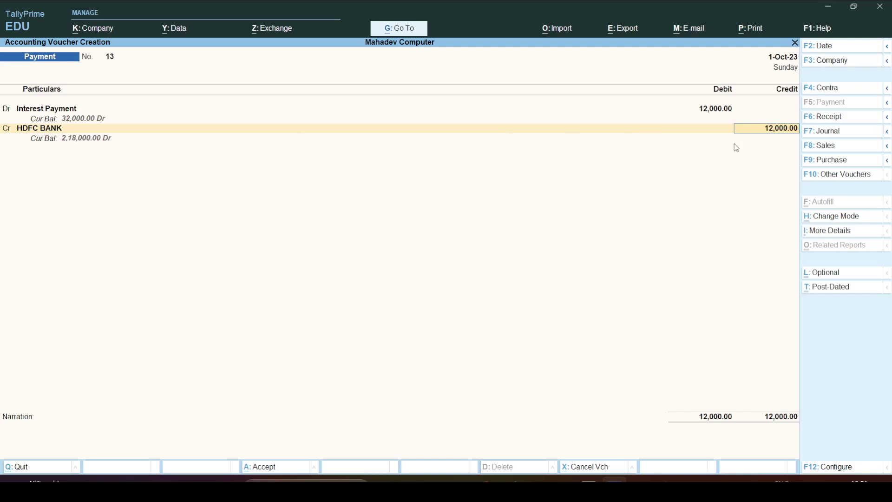
{"action": "key", "text": "Return"}
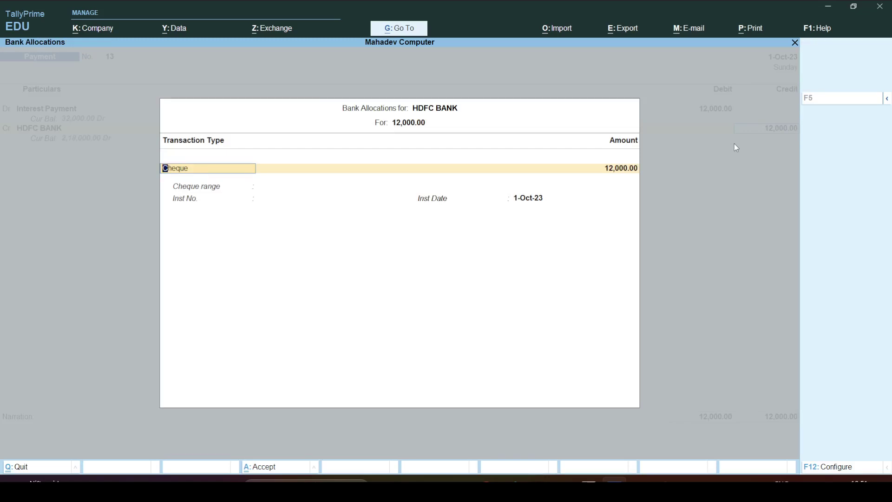
{"action": "key", "text": "ctrl"}
{"action": "key", "text": "ctrl+a"}
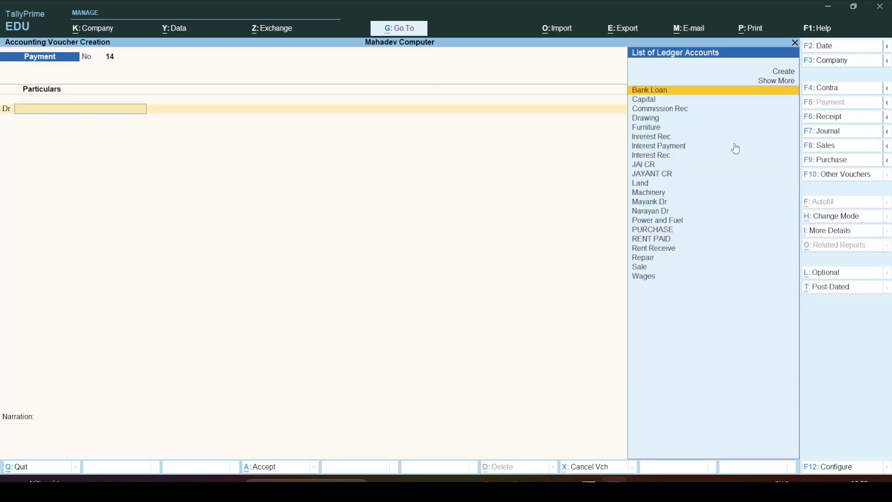
Switch to the Word document and underline payment item 3's maintenance charge text, 3500 amount, and debit and credit notes in black pen.
{"action": "key", "text": "alt+Tab"}
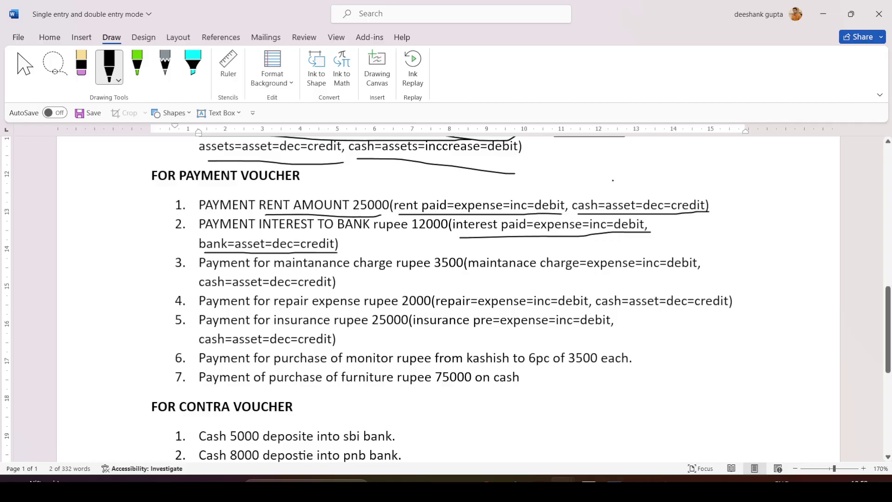
{"action": "left_click", "coordinate": [110, 70]}
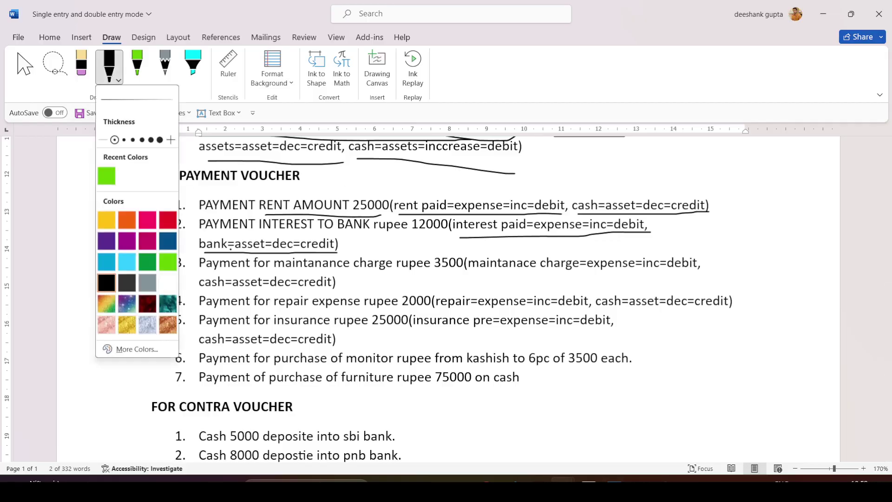
{"action": "left_click", "coordinate": [204, 273]}
{"action": "left_click_drag", "start_coordinate": [200, 272], "coordinate": [415, 273]}
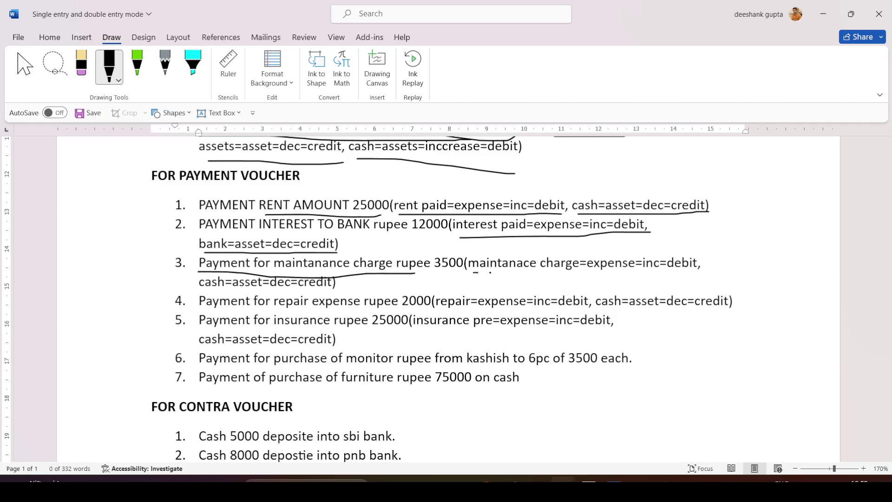
{"action": "left_click_drag", "start_coordinate": [491, 274], "coordinate": [690, 271]}
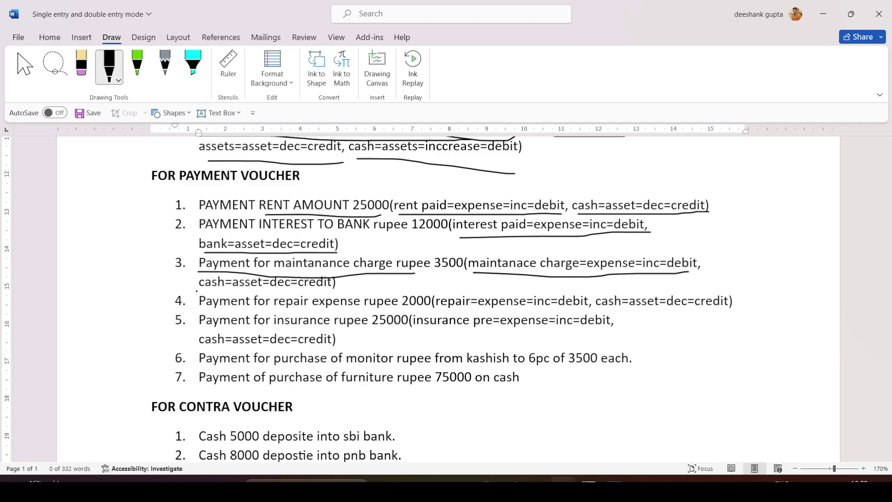
{"action": "left_click_drag", "start_coordinate": [196, 291], "coordinate": [342, 286]}
{"action": "left_click_drag", "start_coordinate": [444, 269], "coordinate": [463, 270]}
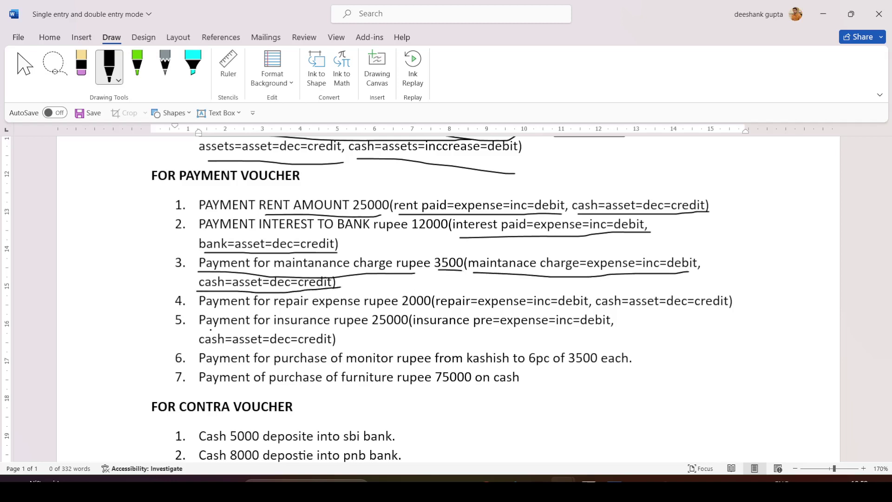
Underline payment item 4's repair expense text with its 2000 amount, and its debit and credit notes, in black pen.
{"action": "left_click_drag", "start_coordinate": [198, 307], "coordinate": [588, 312]}
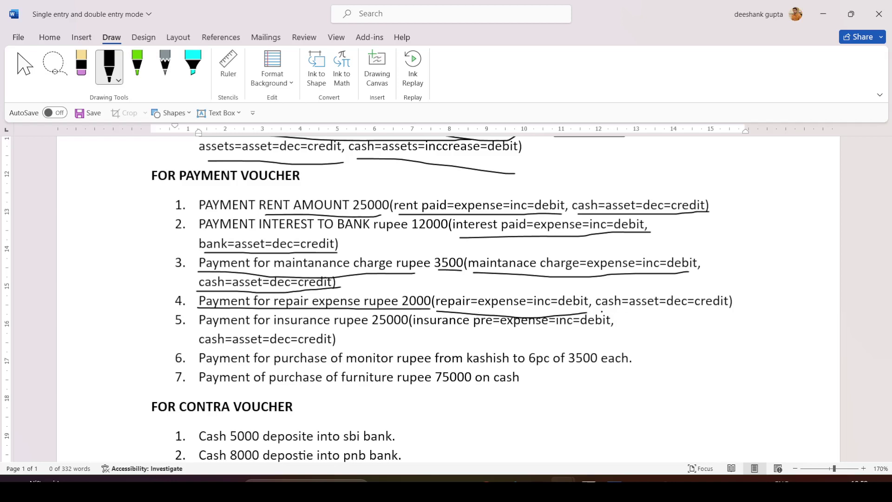
{"action": "left_click_drag", "start_coordinate": [602, 311], "coordinate": [733, 312]}
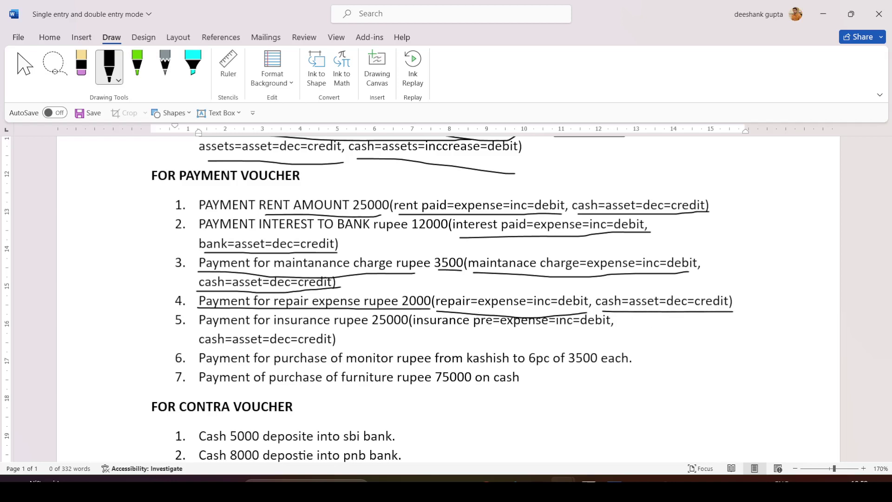
Switch to TallyPrime and record payment item 4, debiting Repair and crediting Cash with 2,000, and save the payment voucher.
{"action": "key", "text": "alt+Tab"}
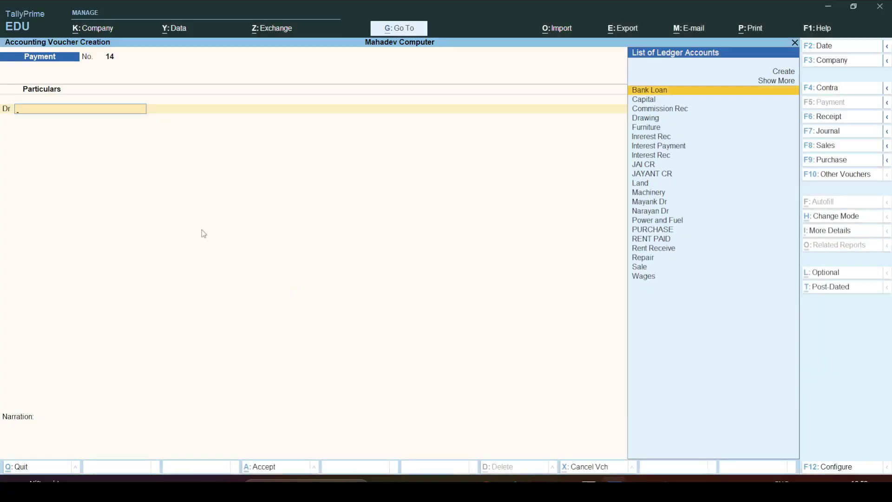
{"action": "type", "text": "Rep"}
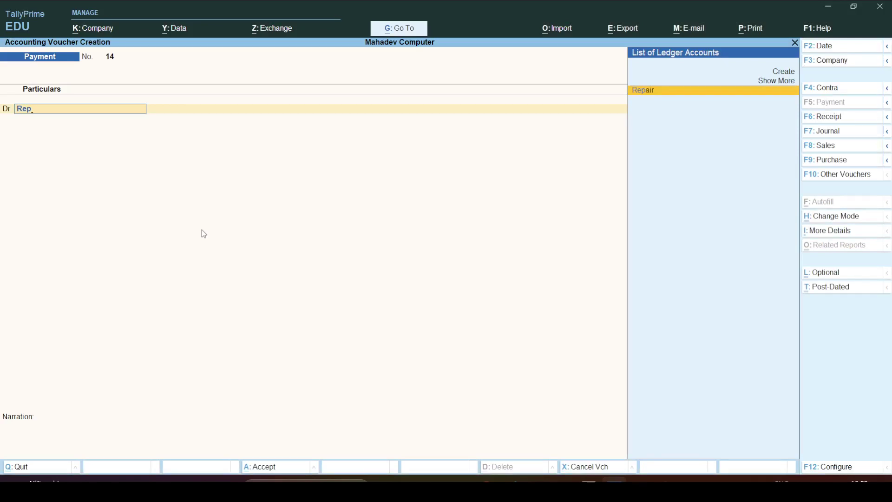
{"action": "key", "text": "Return"}
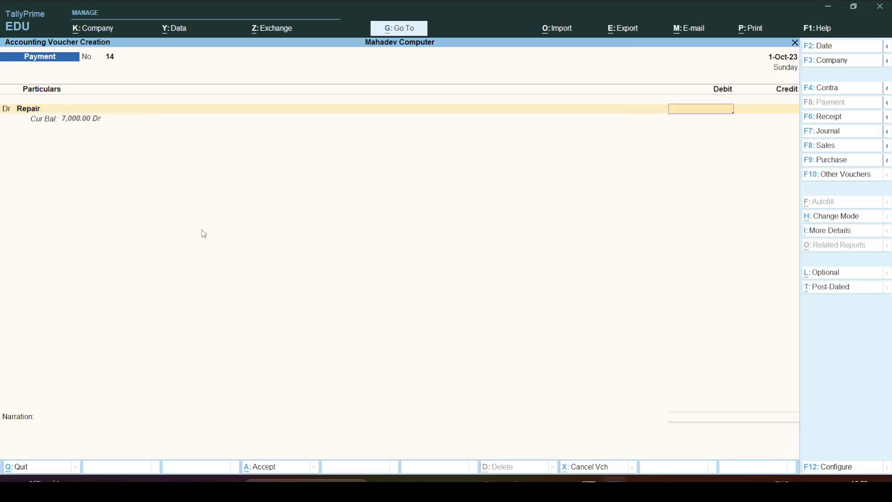
{"action": "key", "text": "alt+Tab"}
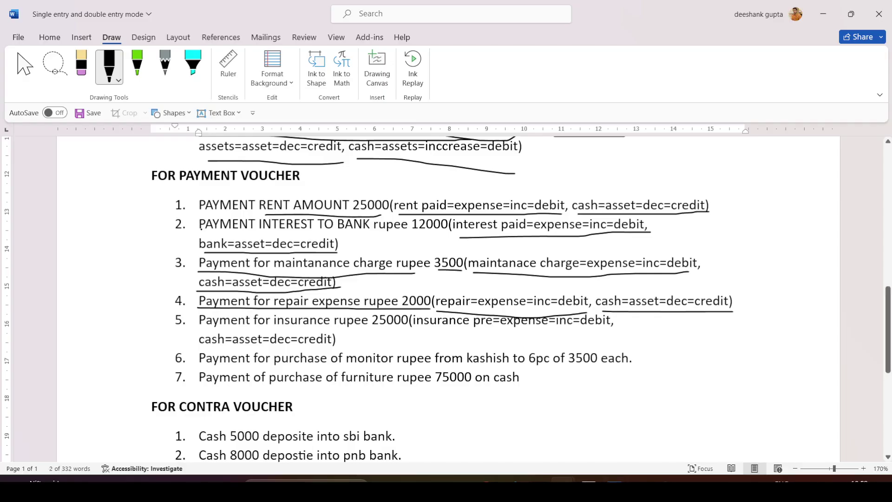
{"action": "key", "text": "alt+Tab"}
{"action": "type", "text": "2,00"}
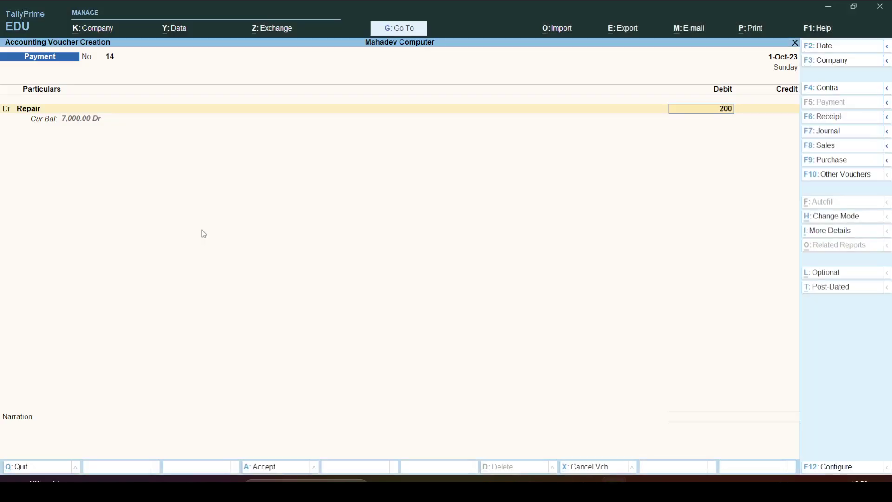
{"action": "type", "text": "0"}
{"action": "key", "text": "Return"}
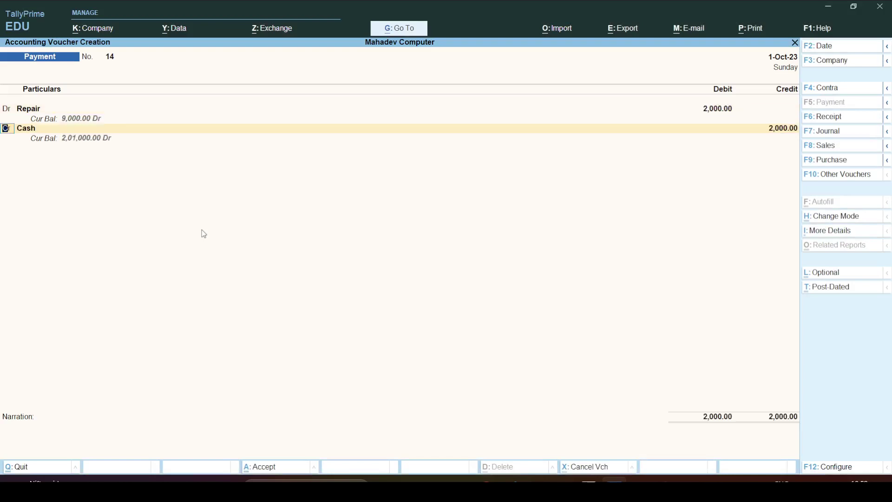
Switch to the Word document and underline payment item 5's text and notes and item 6's monitor purchase text in black pen.
{"action": "key", "text": "alt+Tab"}
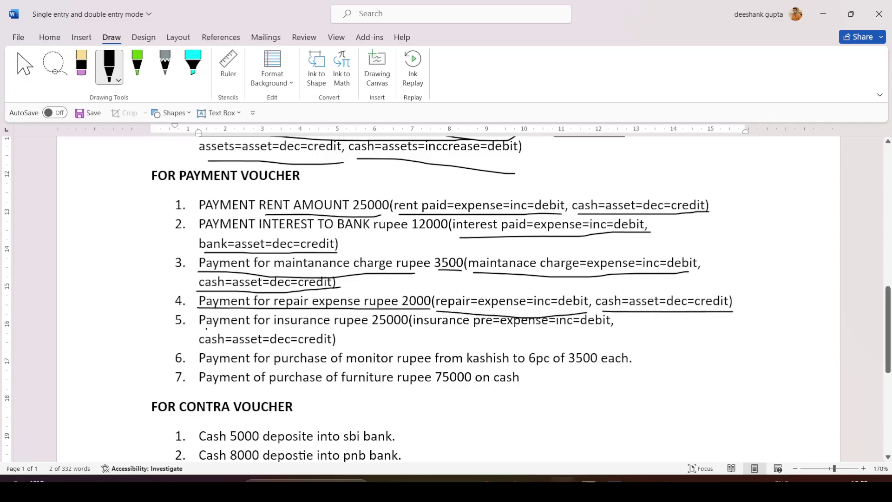
{"action": "left_click_drag", "start_coordinate": [207, 328], "coordinate": [613, 329]}
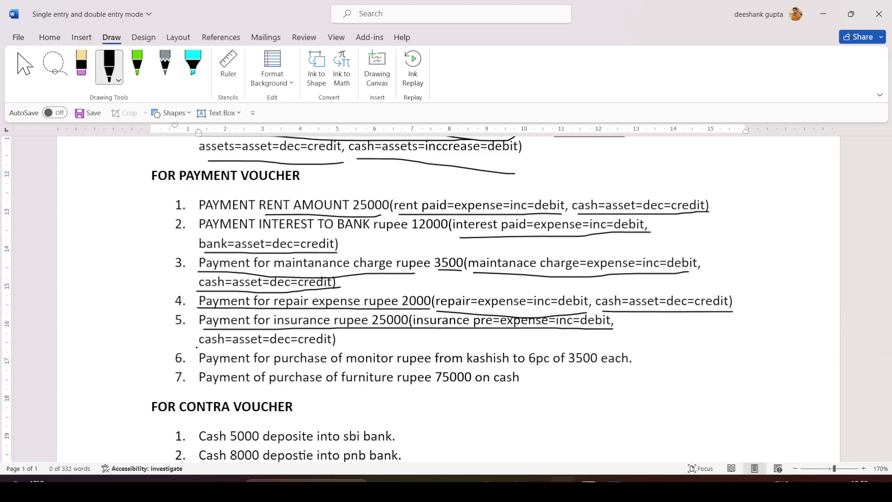
{"action": "left_click_drag", "start_coordinate": [196, 346], "coordinate": [332, 345]}
{"action": "left_click_drag", "start_coordinate": [199, 365], "coordinate": [514, 362]}
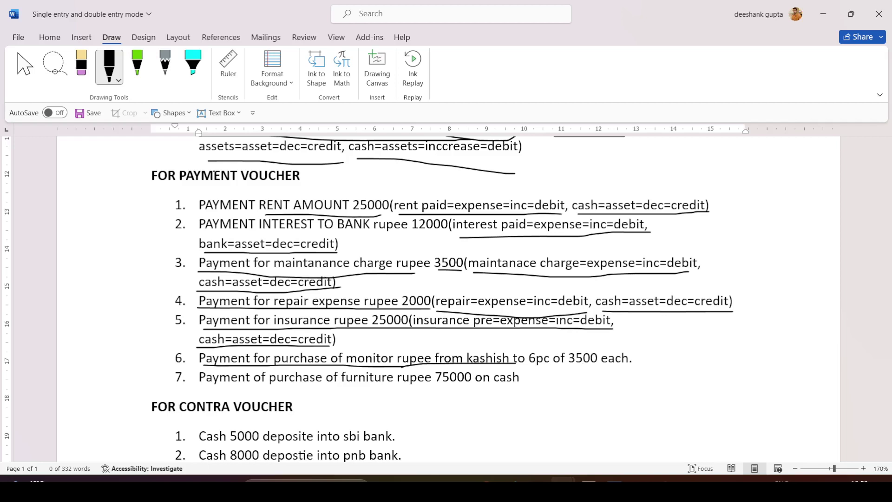
Stop inking and delete the words "rupee" and "to" from payment item 6's monitor purchase text.
{"action": "left_click", "coordinate": [22, 67]}
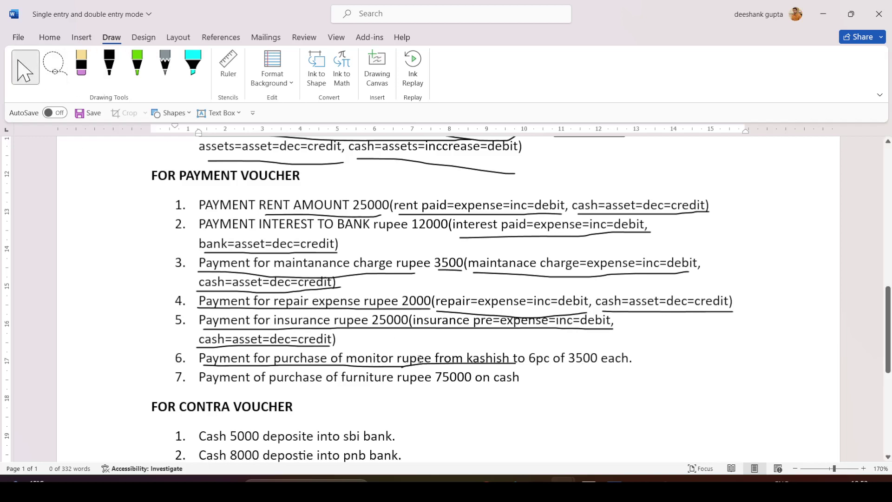
{"action": "left_click_drag", "start_coordinate": [431, 358], "coordinate": [397, 364]}
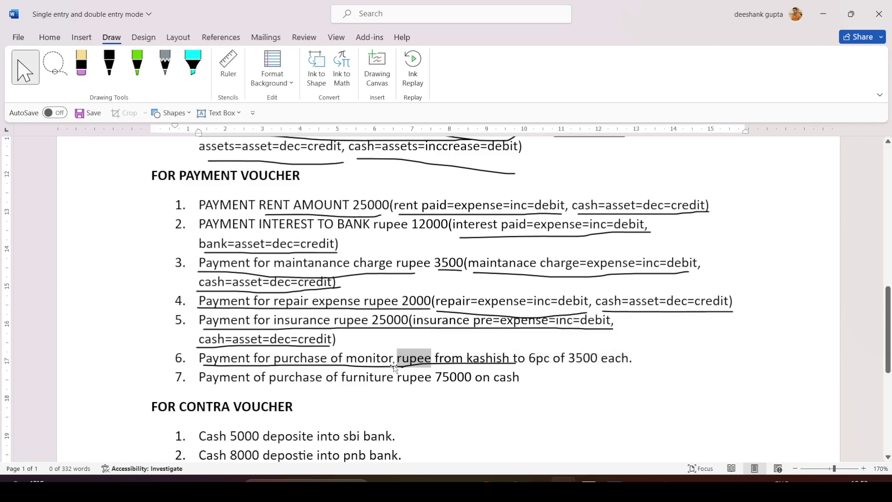
{"action": "key", "text": "BackSpace"}
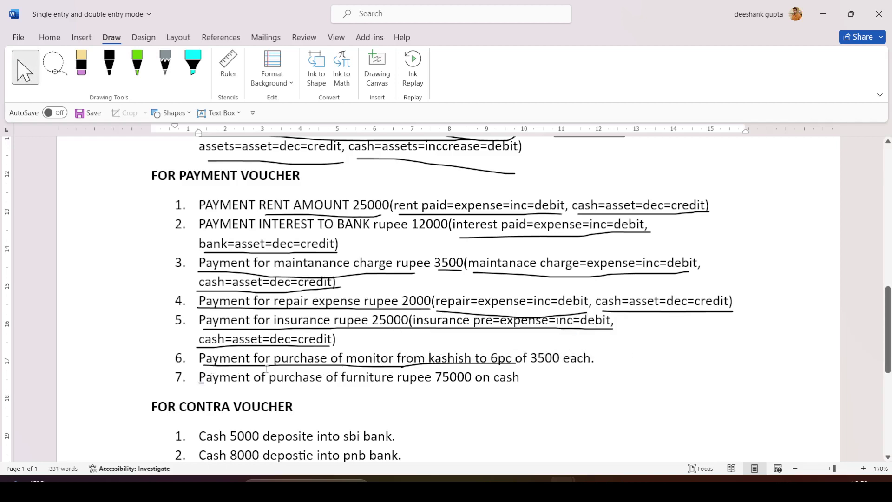
{"action": "left_click", "coordinate": [487, 358]}
{"action": "key", "text": "BackSpace"}
{"action": "key", "text": "BackSpace"}
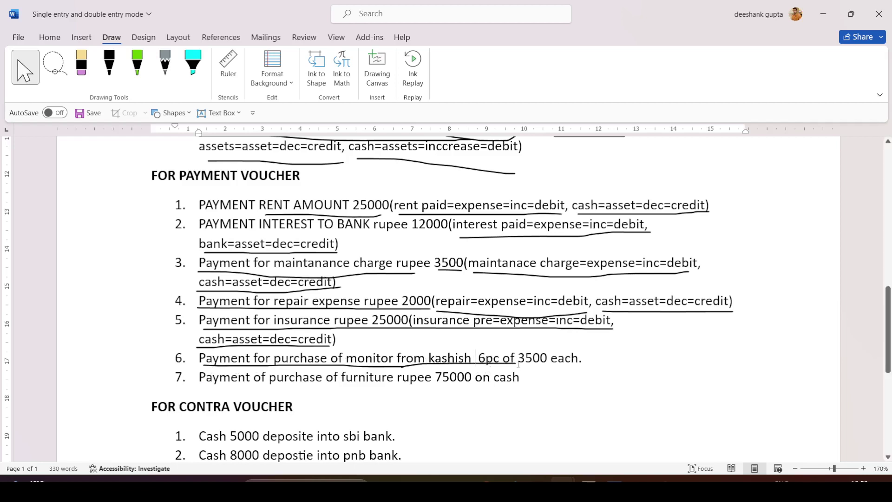
{"action": "left_click", "coordinate": [585, 359]}
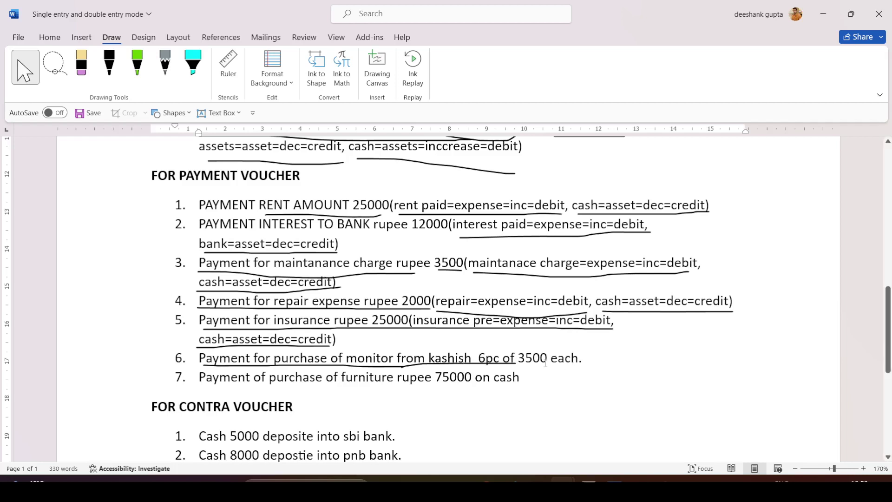
Switch to TallyPrime and start a purchase voucher with supplier invoice number 54, keeping the default invoice date.
{"action": "key", "text": "alt+Tab"}
{"action": "left_click", "coordinate": [313, 238]}
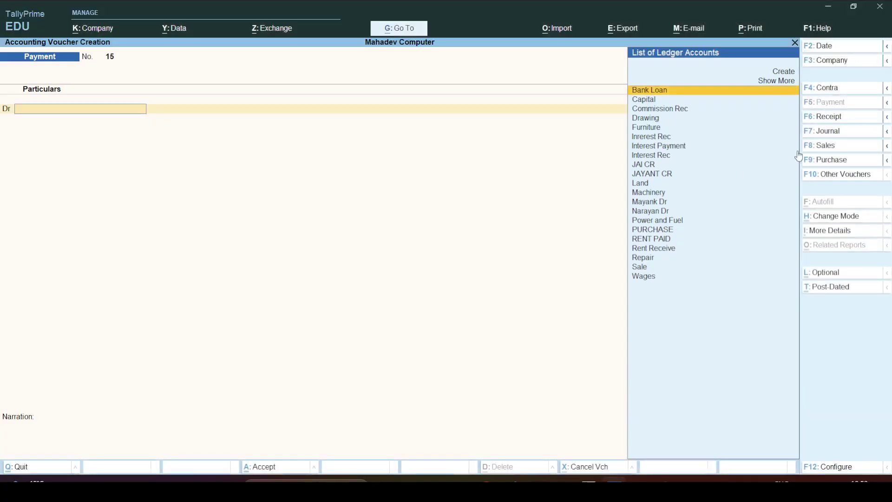
{"action": "left_click", "coordinate": [829, 160]}
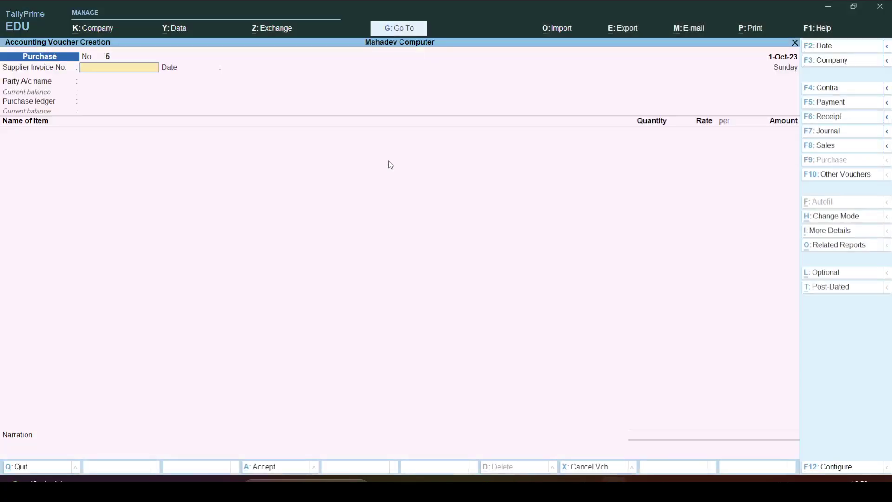
{"action": "type", "text": "54"}
{"action": "key", "text": "Return"}
{"action": "key", "text": "Return"}
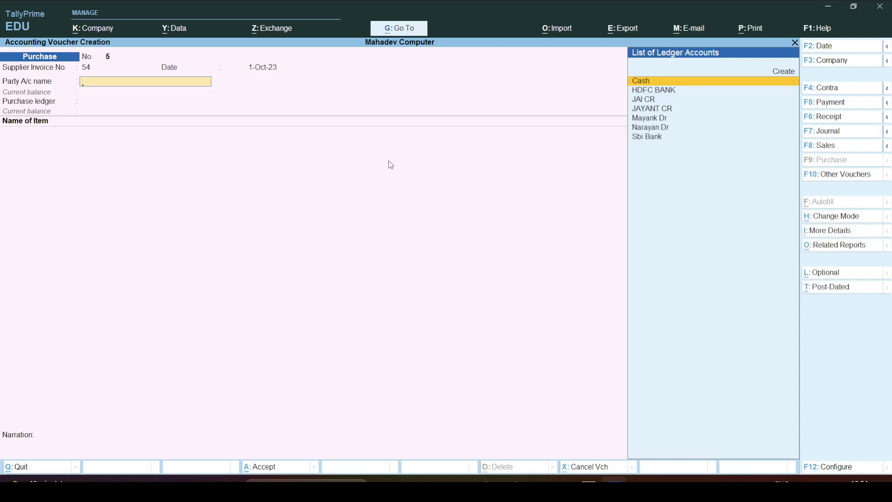
Create a ledger for item 6's supplier under Sundry Creditors as the party account, and accept its receipt and party details with the PURCHASE ledger.
{"action": "key", "text": "alt+c"}
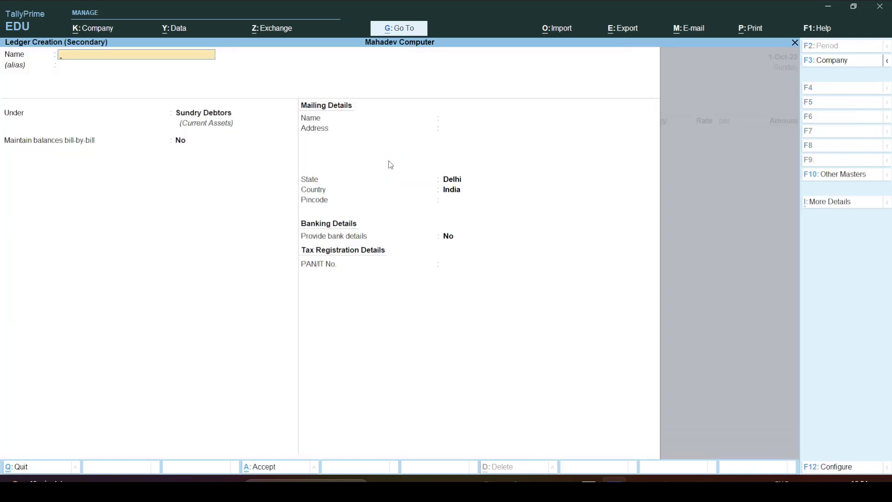
{"action": "type", "text": "Kashish cr"}
{"action": "key", "text": "Return"}
{"action": "key", "text": "Return"}
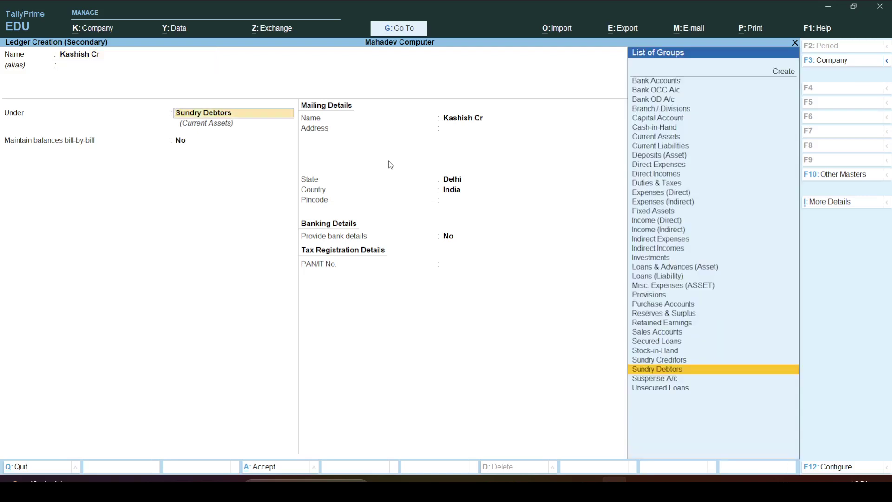
{"action": "type", "text": "Cr"}
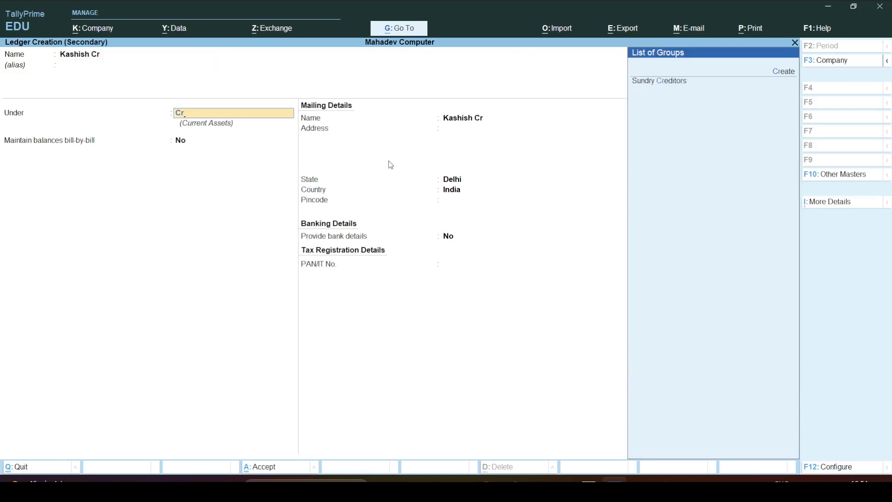
{"action": "key", "text": "Down"}
{"action": "key", "text": "Return"}
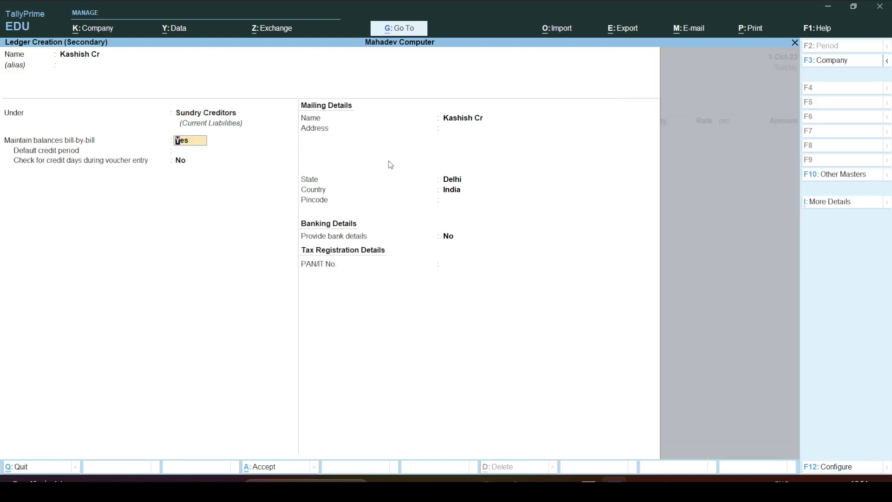
{"action": "key", "text": "alt"}
{"action": "key", "text": "ctrl+a"}
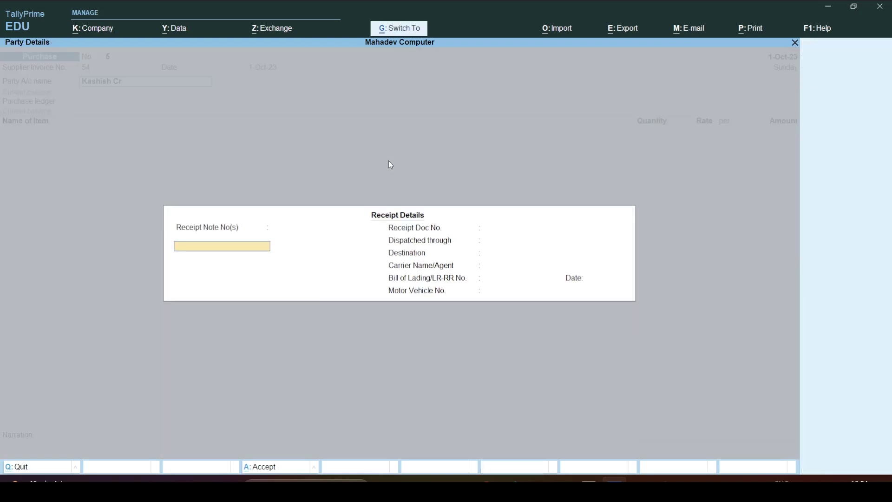
{"action": "key", "text": "ctrl+a"}
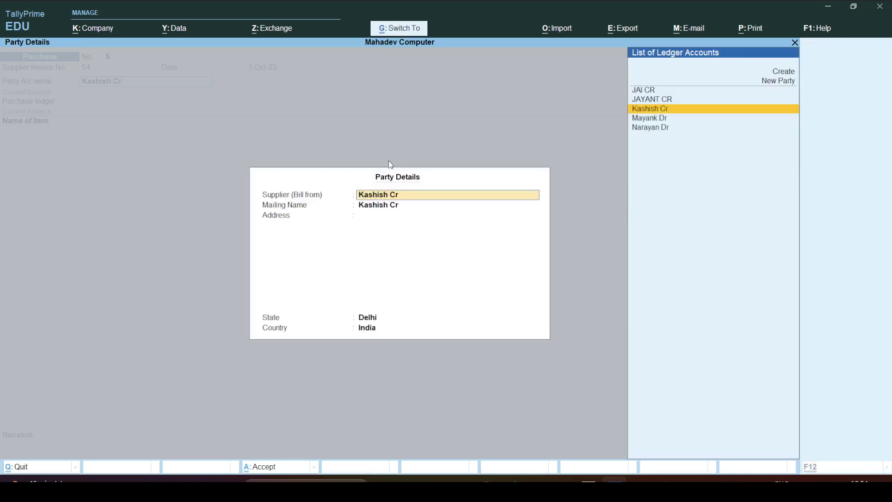
{"action": "key", "text": "ctrl+a"}
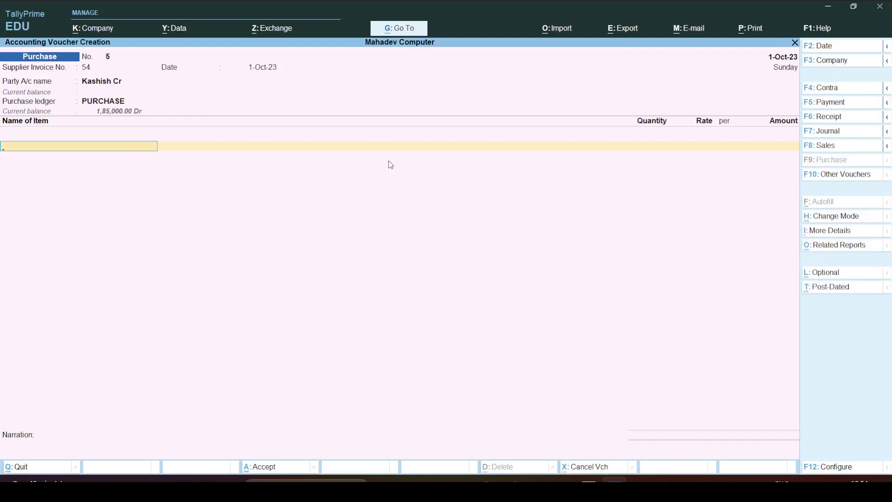
Recheck payment item 6 in the Word document and create the stock item Monitor under Computer Accessories with pcs as its unit.
{"action": "key", "text": "alt+Tab"}
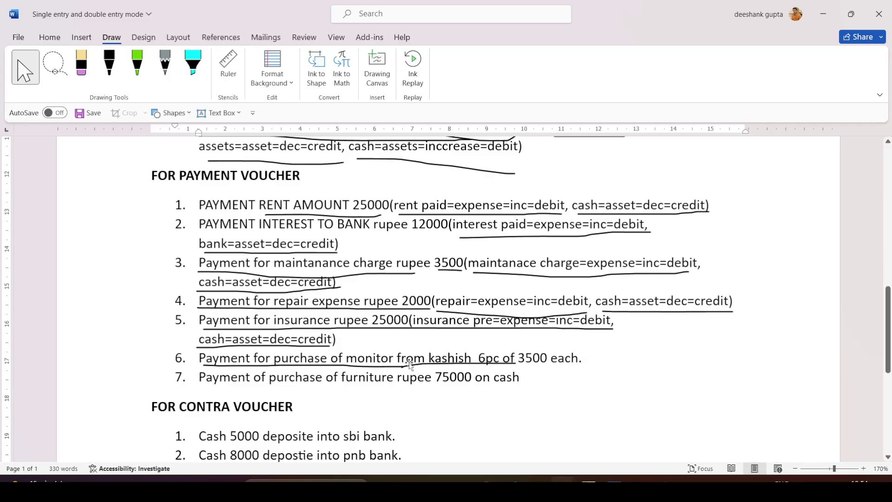
{"action": "key", "text": "alt+Tab"}
{"action": "key", "text": "alt+Tab"}
{"action": "key", "text": "alt+Tab"}
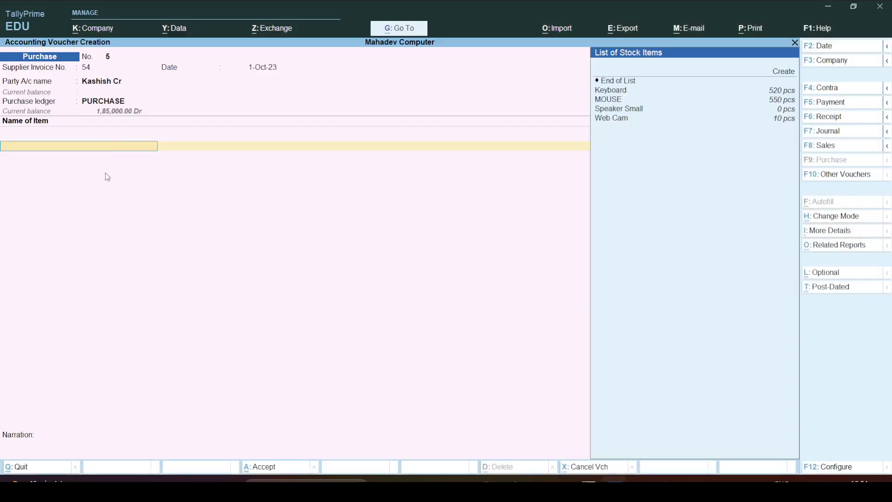
{"action": "key", "text": "alt"}
{"action": "key", "text": "alt+c"}
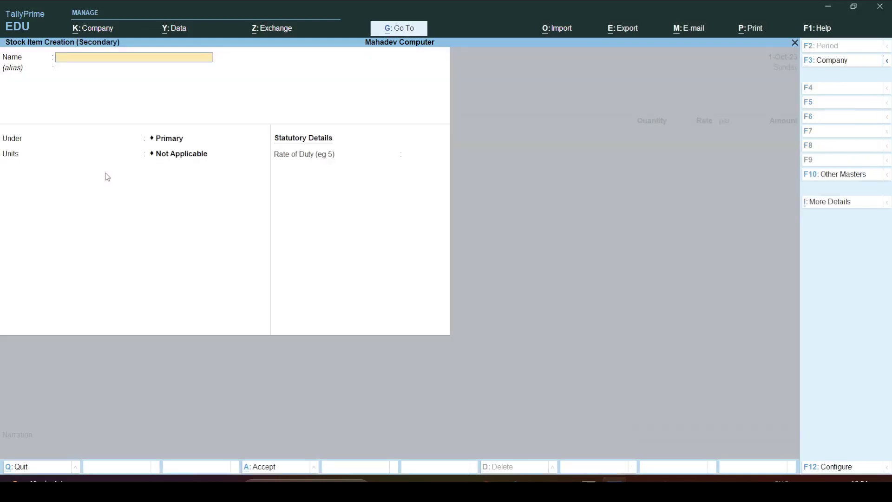
{"action": "type", "text": "Monitor"}
{"action": "key", "text": "Return"}
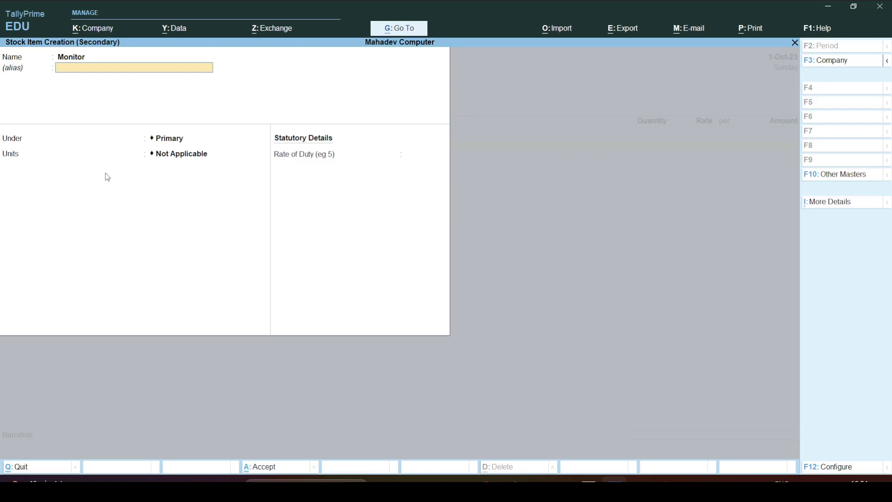
{"action": "key", "text": "Return"}
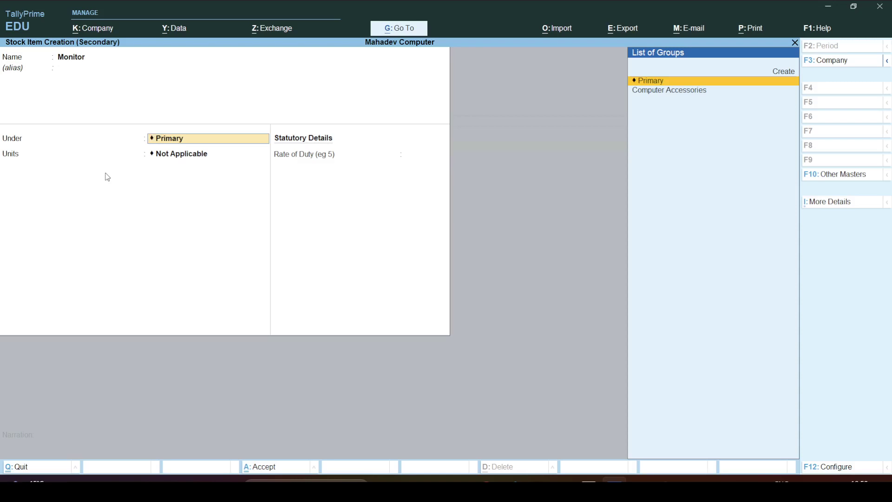
{"action": "key", "text": "Down"}
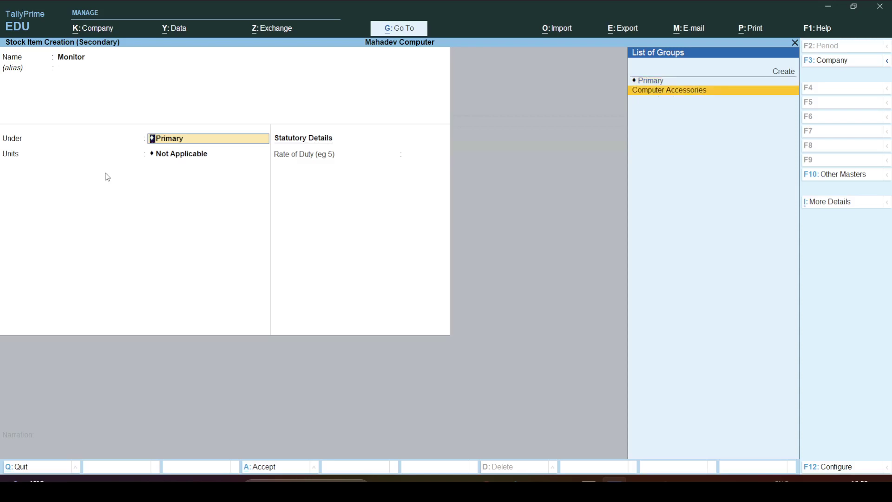
{"action": "key", "text": "Return"}
{"action": "key", "text": "Return"}
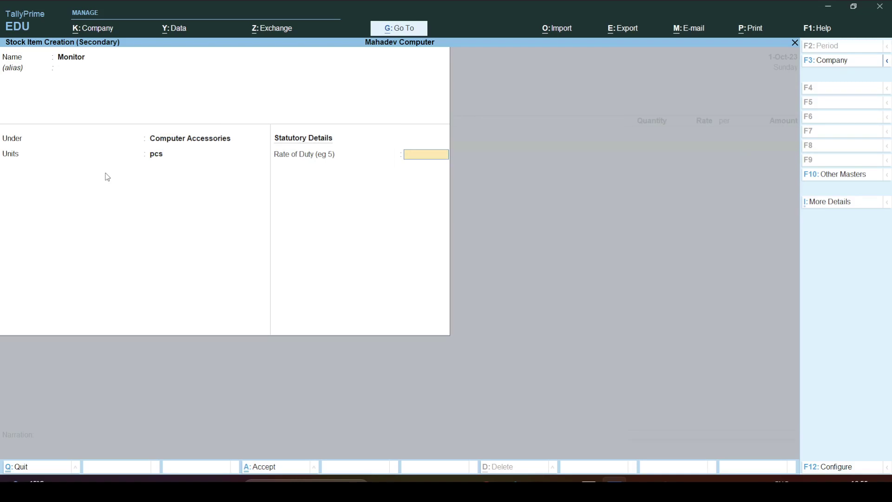
{"action": "key", "text": "ctrl"}
{"action": "key", "text": "ctrl+a"}
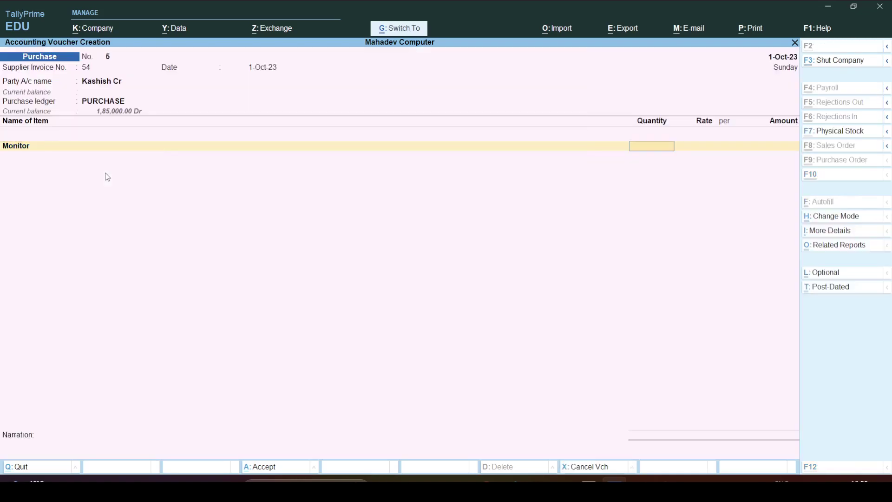
Enter 6 pcs of Monitor at a rate of 3500 each and save the purchase voucher.
{"action": "type", "text": "6"}
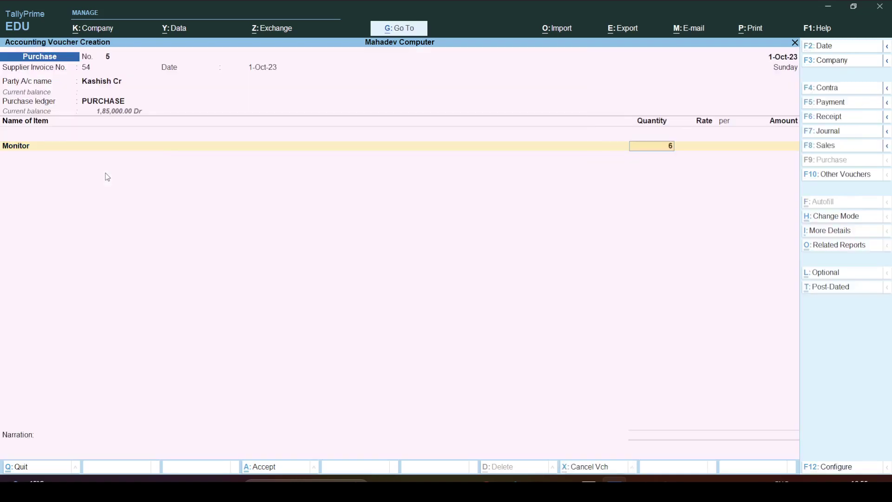
{"action": "key", "text": "Return"}
{"action": "type", "text": "3500"}
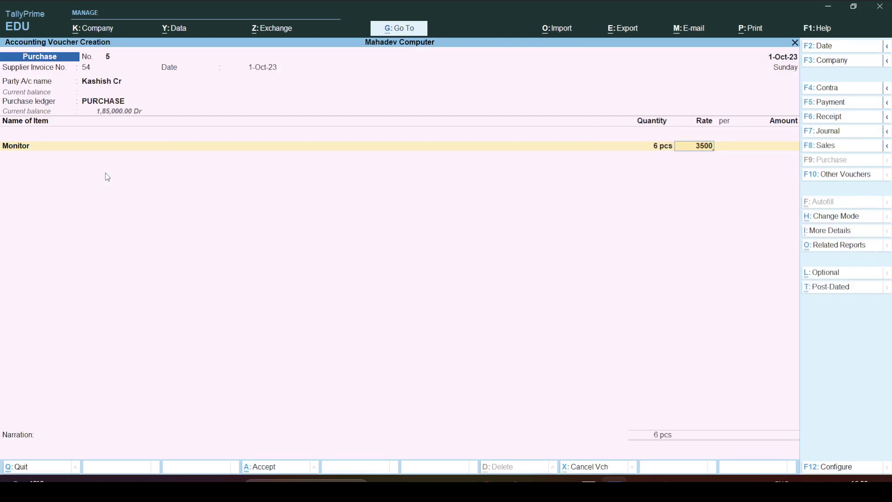
{"action": "key", "text": "Return"}
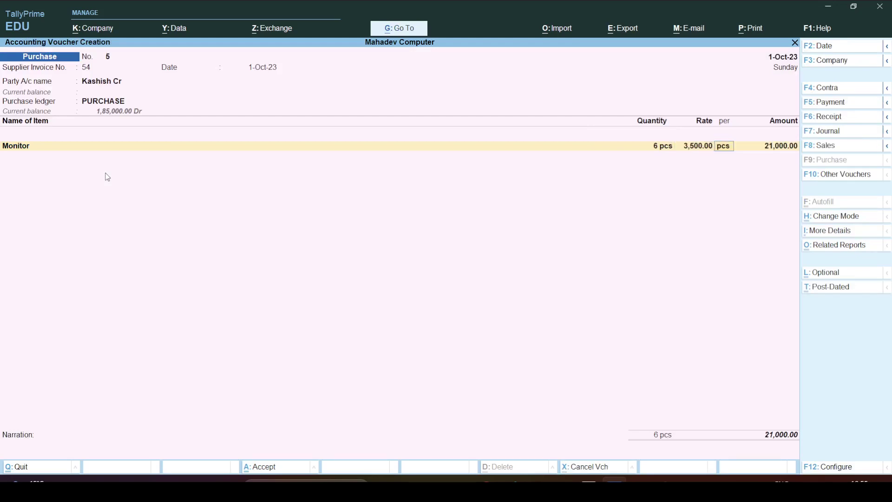
{"action": "key", "text": "Return"}
{"action": "key", "text": "ctrl+a"}
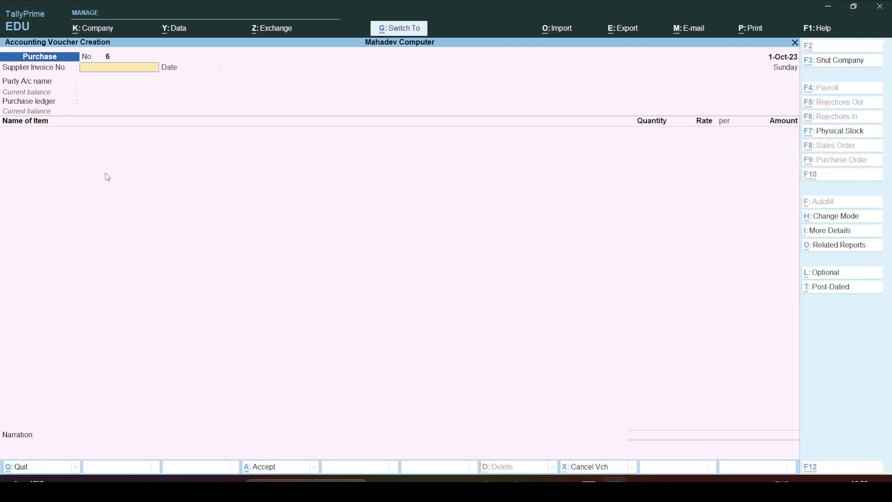
Check payment item 6 in the Word document and start a new payment voucher in TallyPrime.
{"action": "key", "text": "alt+Tab"}
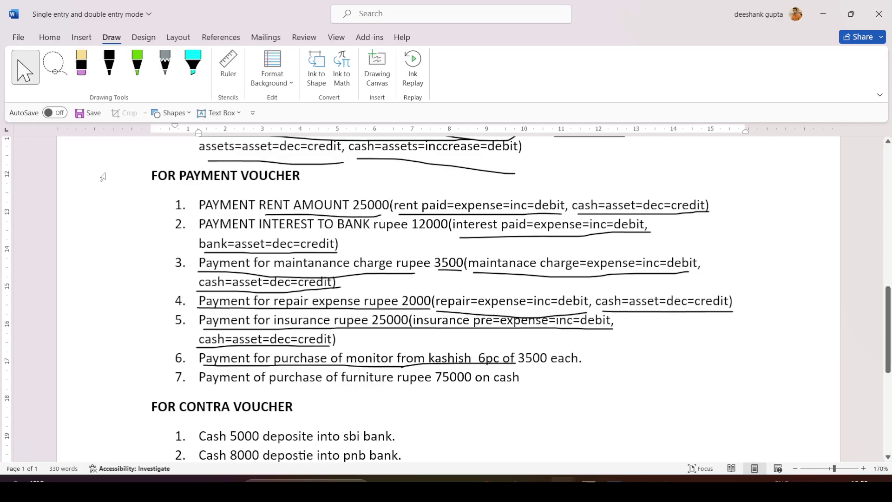
{"action": "key", "text": "alt+Tab"}
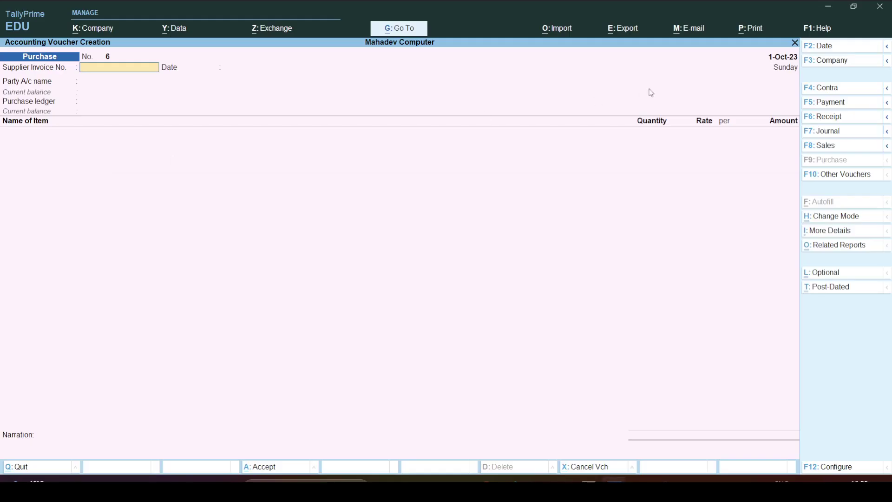
{"action": "left_click", "coordinate": [834, 104]}
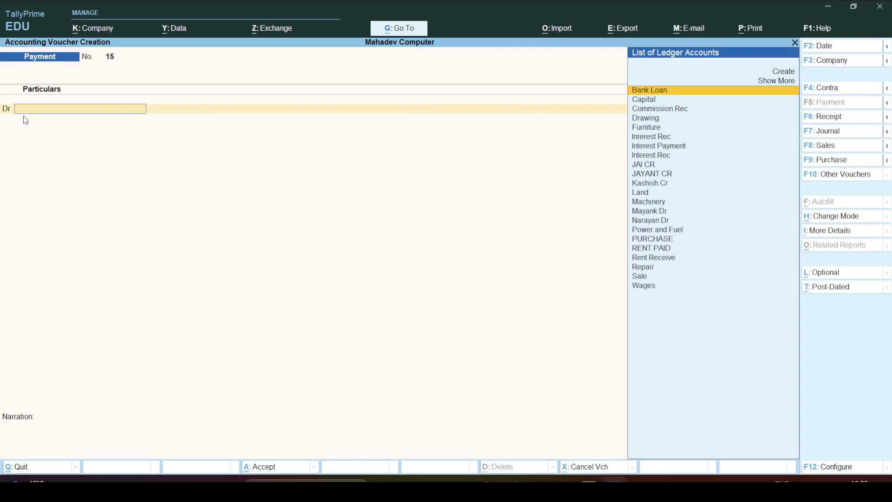
Switch to Word and append item 6's account analysis: the supplier's name with "cr=creditor=payment=dec=debit, cash=assets=dec=credit.".
{"action": "key", "text": "alt+Tab"}
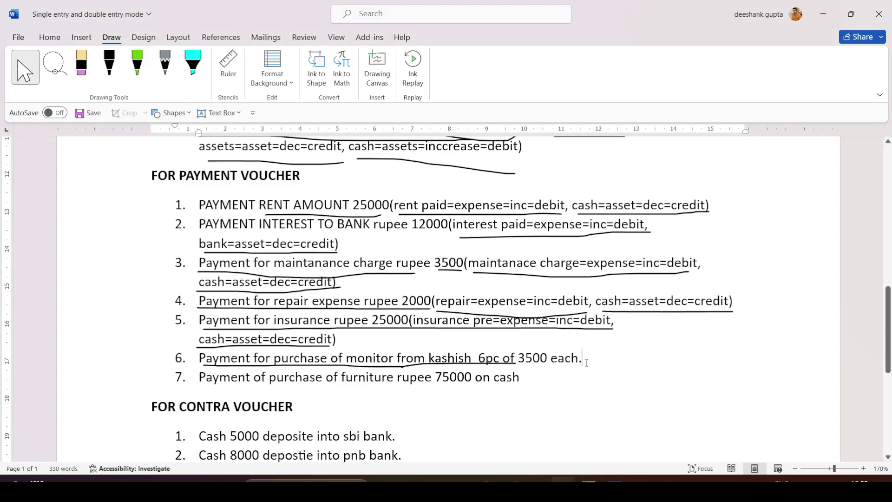
{"action": "type", "text": "("}
{"action": "type", "text": "kashish"}
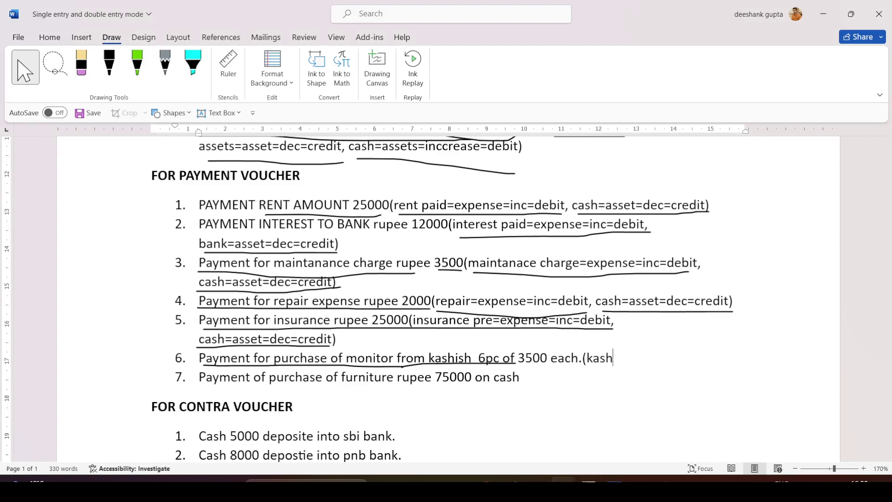
{"action": "type", "text": " cr=credit"}
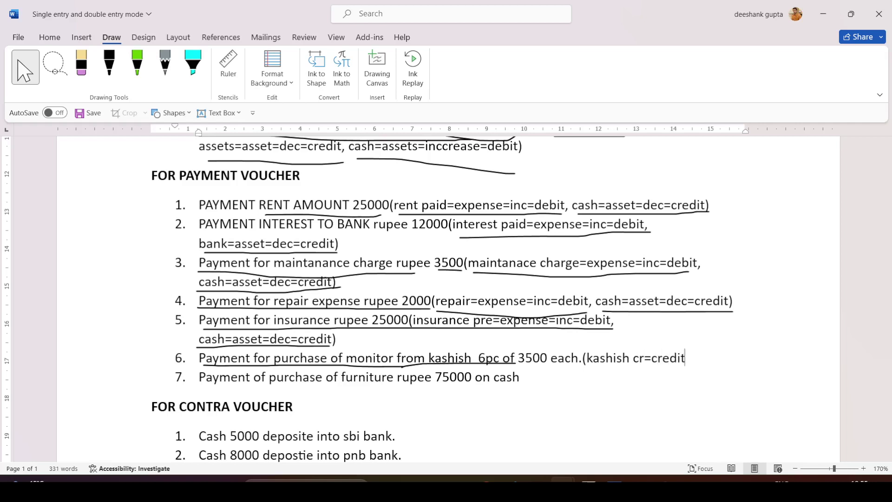
{"action": "type", "text": "or=paymet"}
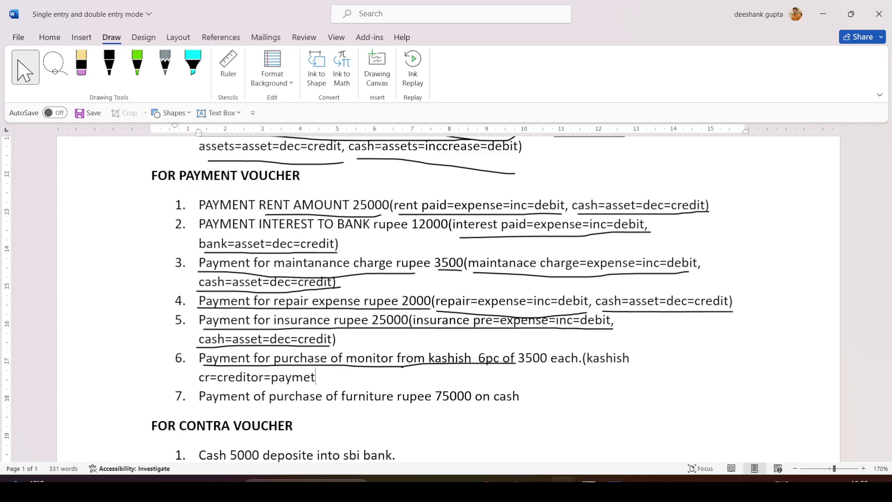
{"action": "key", "text": "BackSpace"}
{"action": "type", "text": "nt=dec=debit"}
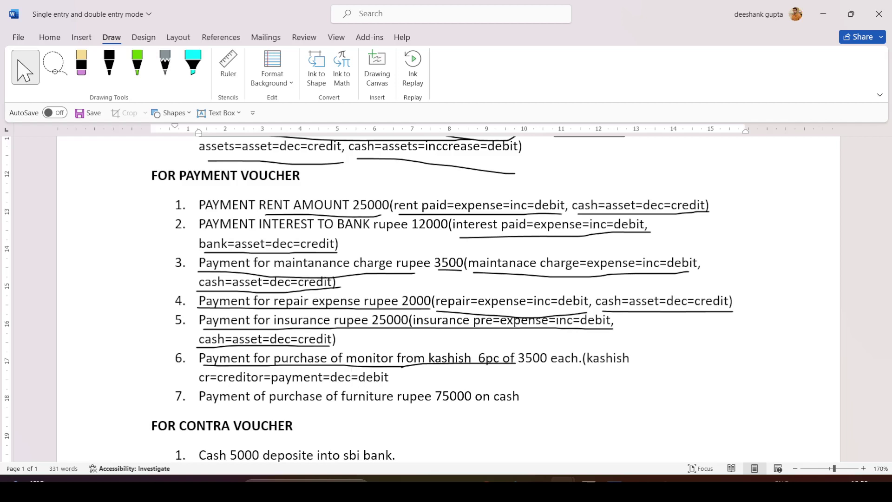
{"action": "type", "text": ","}
{"action": "type", "text": "cash=assets="}
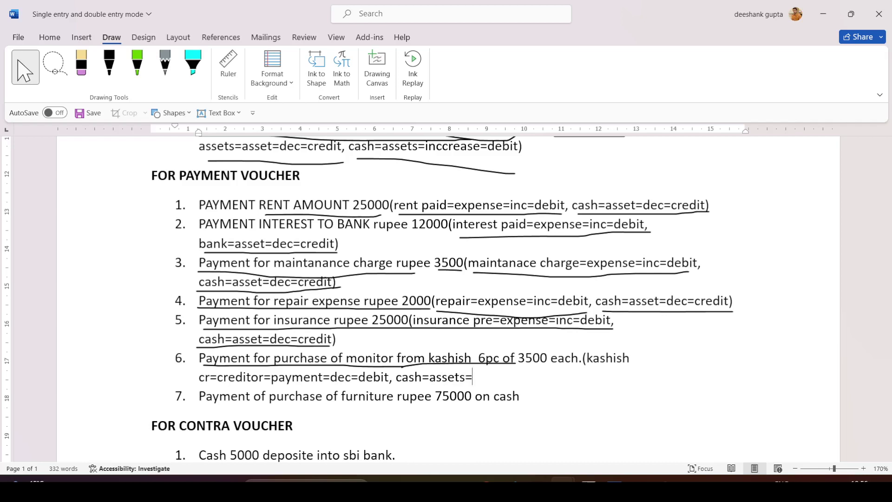
{"action": "type", "text": "dec=credit."}
Switch to TallyPrime and debit the monitor supplier's creditor ledger with 21000 in the payment voucher, rechecking item 6 in Word.
{"action": "key", "text": "alt+Tab"}
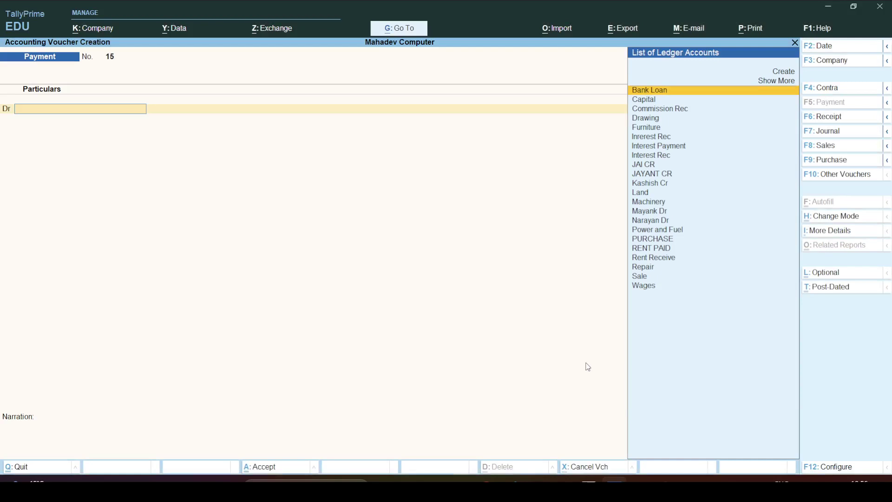
{"action": "type", "text": "c"}
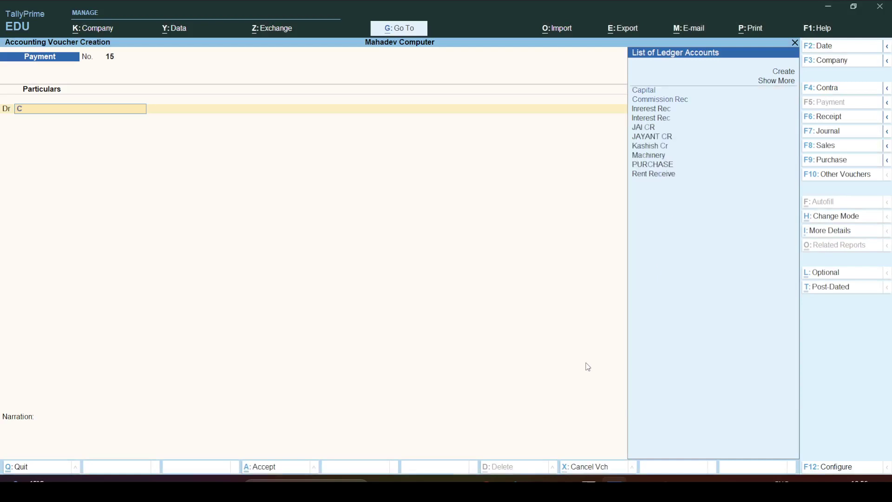
{"action": "key", "text": "BackSpace"}
{"action": "type", "text": "Ka"}
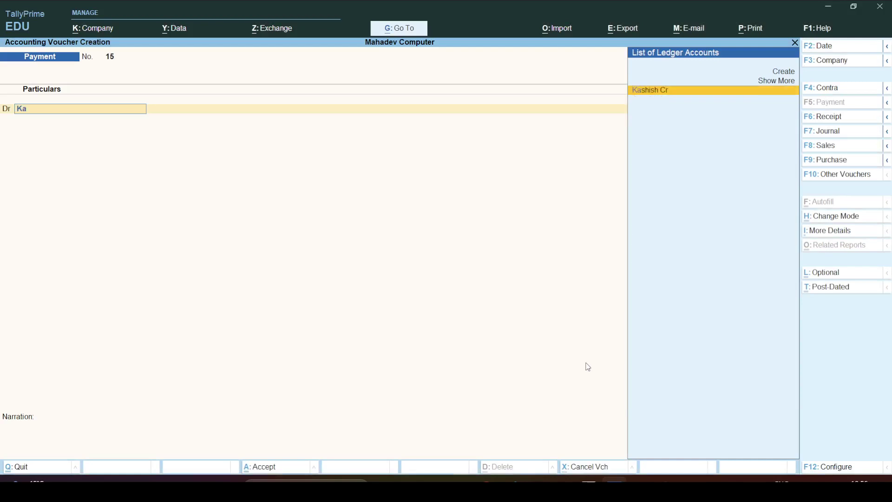
{"action": "key", "text": "Return"}
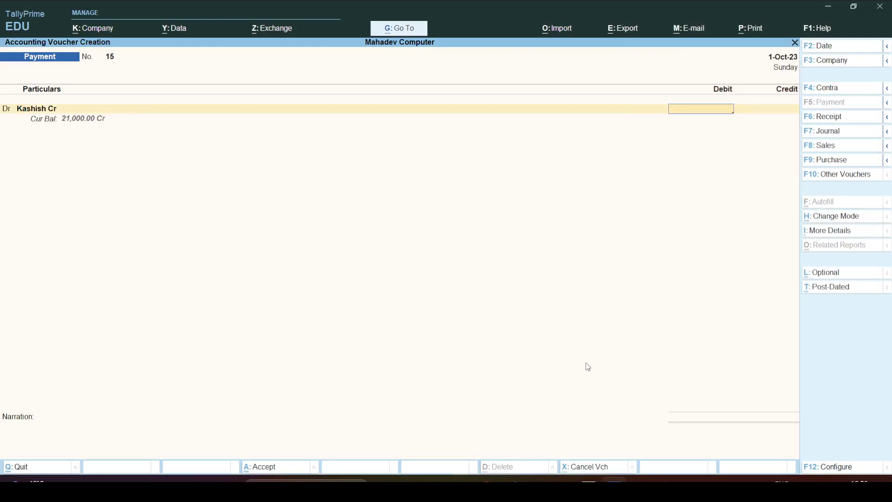
{"action": "key", "text": "alt+Tab"}
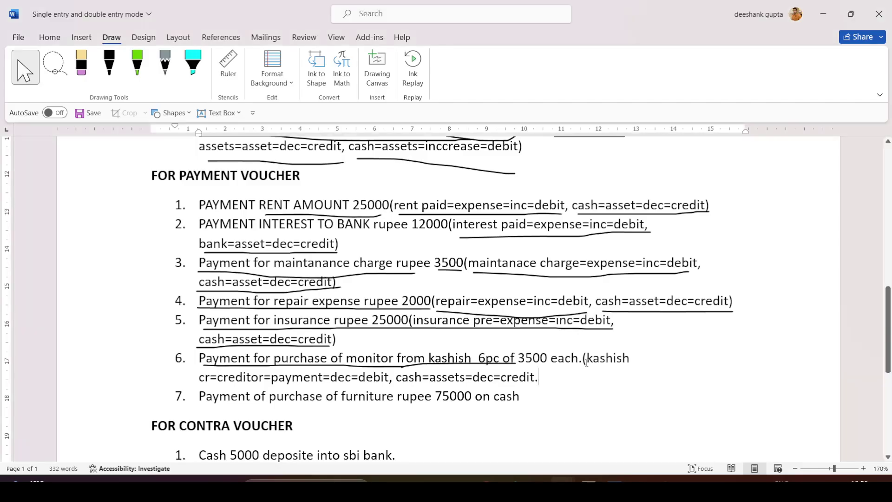
{"action": "key", "text": "alt+Tab"}
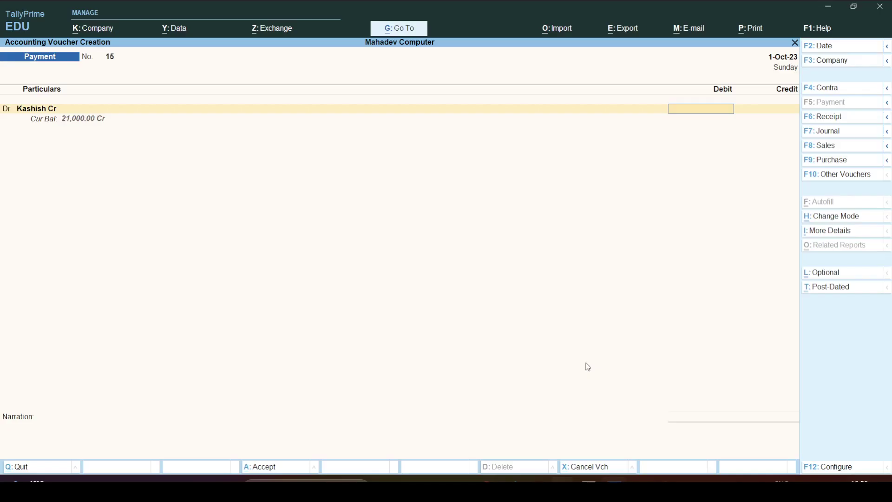
{"action": "type", "text": "21000"}
{"action": "key", "text": "Return"}
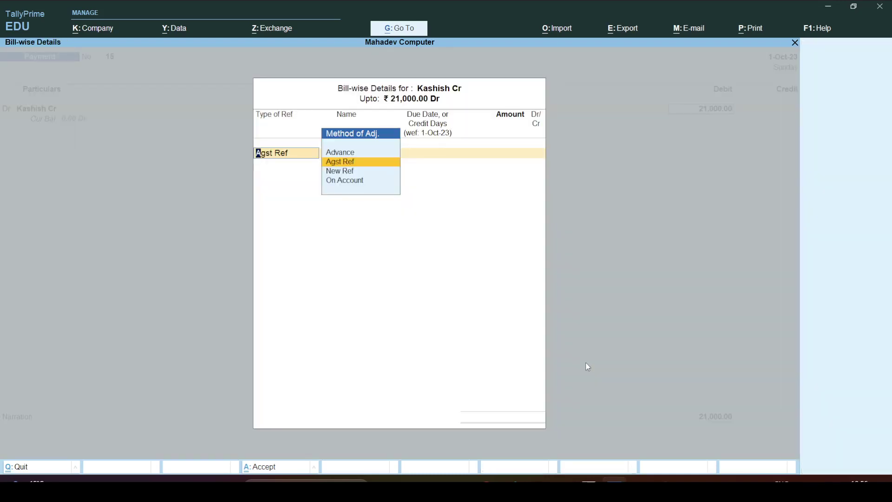
Allocate the full supplier payment as Agst Ref to bill 54 in the bill-wise details.
{"action": "key", "text": "Return"}
{"action": "key", "text": "Return"}
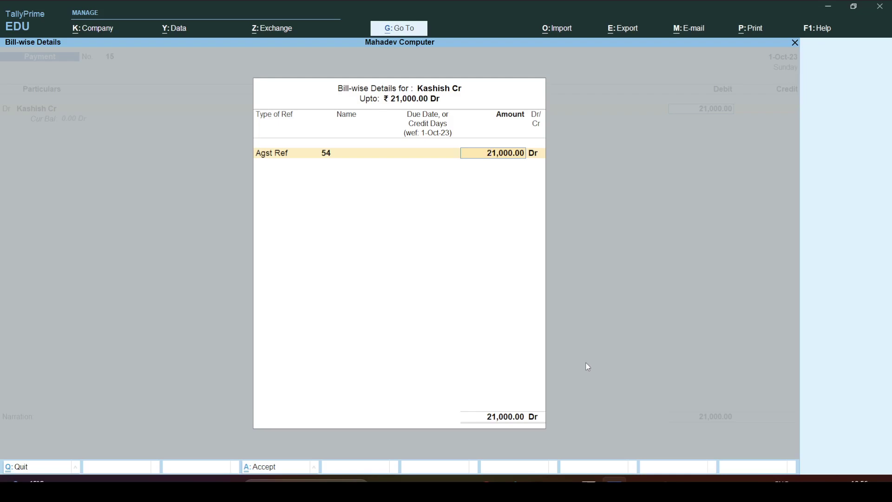
{"action": "key", "text": "Return"}
{"action": "key", "text": "Return"}
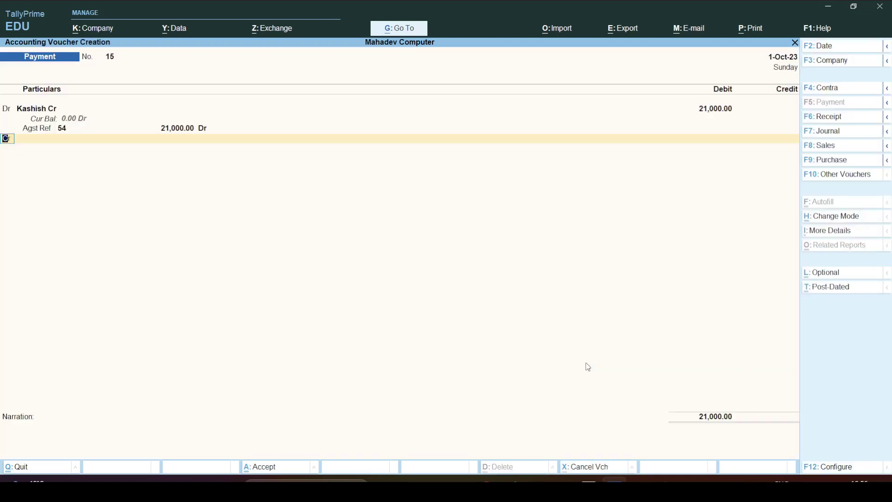
Credit Cash with 21,000 and save the supplier's payment voucher without a narration.
{"action": "key", "text": "Return"}
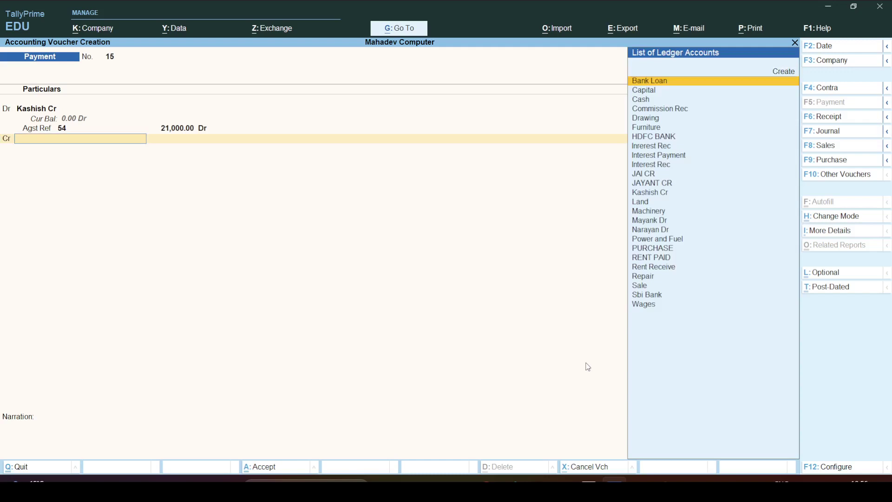
{"action": "type", "text": "cash"}
{"action": "key", "text": "Return"}
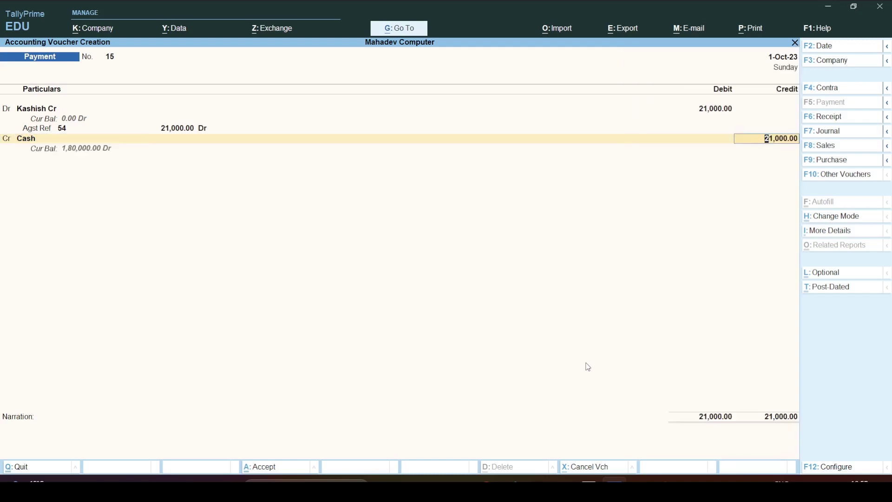
{"action": "key", "text": "BackSpace"}
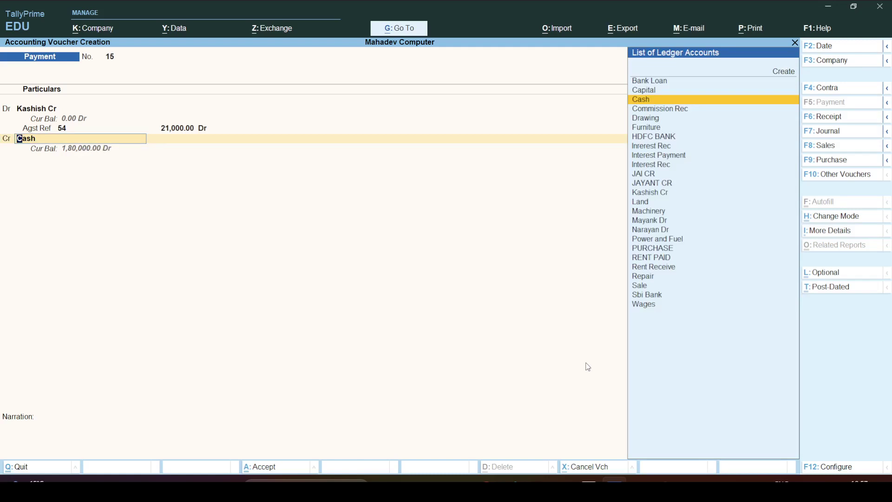
{"action": "key", "text": "Return"}
{"action": "key", "text": "Return"}
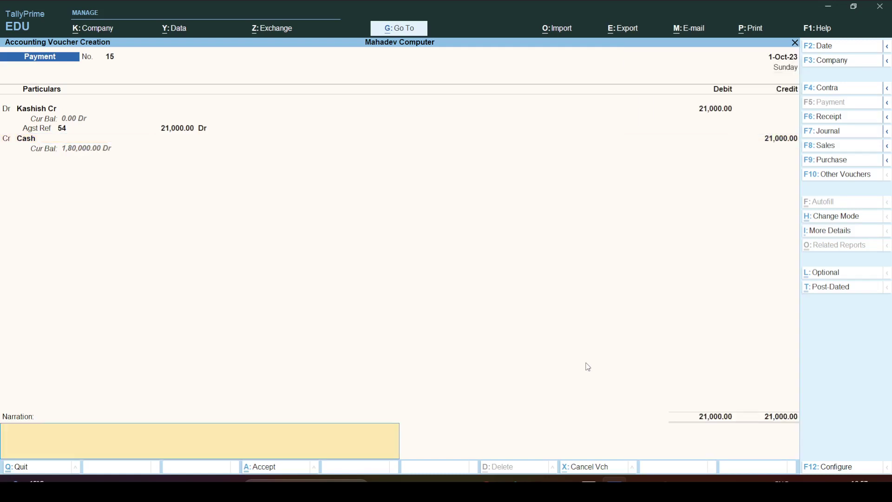
{"action": "key", "text": "Return"}
{"action": "key", "text": "Return"}
Switch to Word and circle payment item 7, the furniture purchase, with the black pen.
{"action": "key", "text": "alt+Tab"}
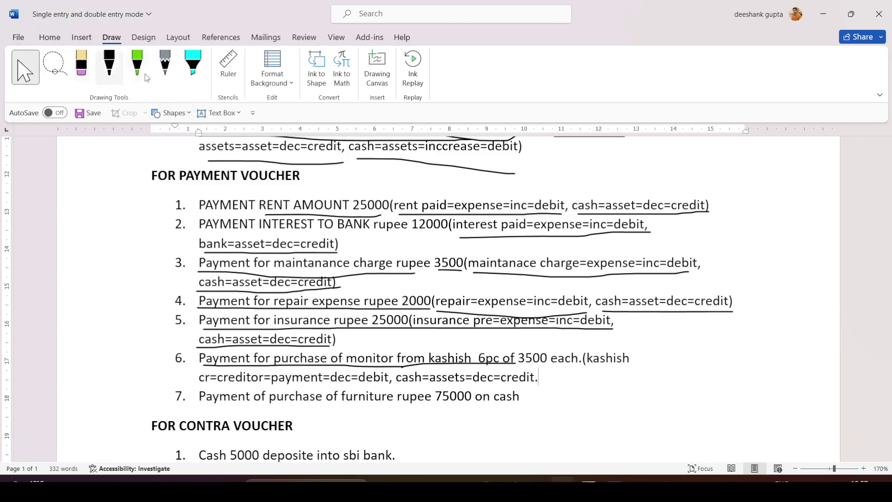
{"action": "left_click", "coordinate": [109, 65]}
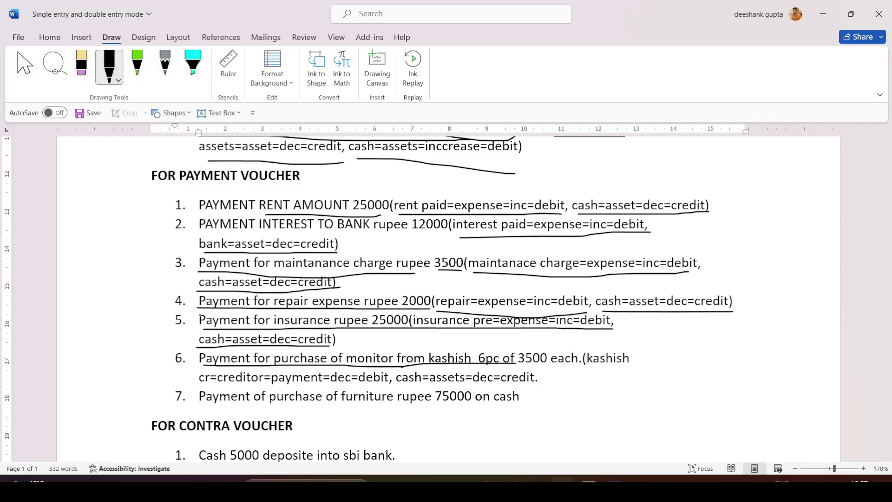
{"action": "mouse_move", "coordinate": [189, 407]}
{"action": "left_mouse_down"}
{"action": "mouse_move", "coordinate": [453, 413]}
{"action": "mouse_move", "coordinate": [527, 399]}
{"action": "mouse_move", "coordinate": [231, 386]}
{"action": "mouse_move", "coordinate": [199, 392]}
{"action": "mouse_move", "coordinate": [191, 407]}
{"action": "left_mouse_up"}
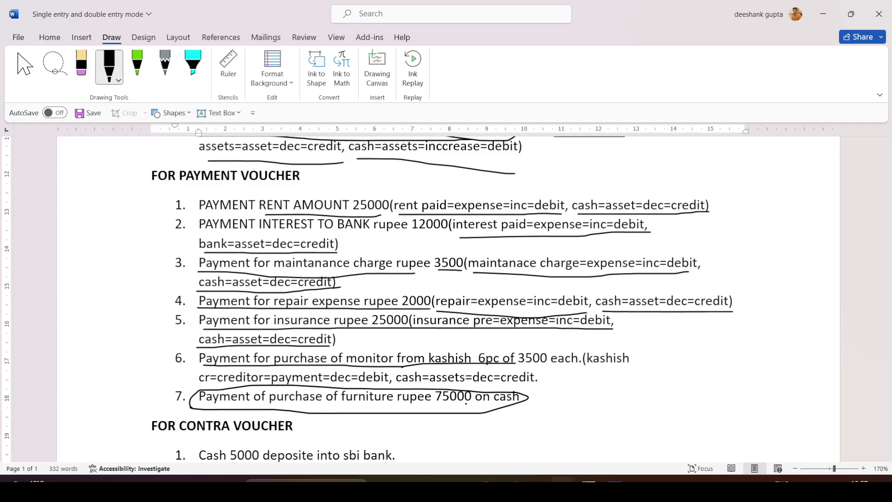
Switch to TallyPrime and debit the Furniture ledger with 75000 in the new payment voucher.
{"action": "key", "text": "alt+Tab"}
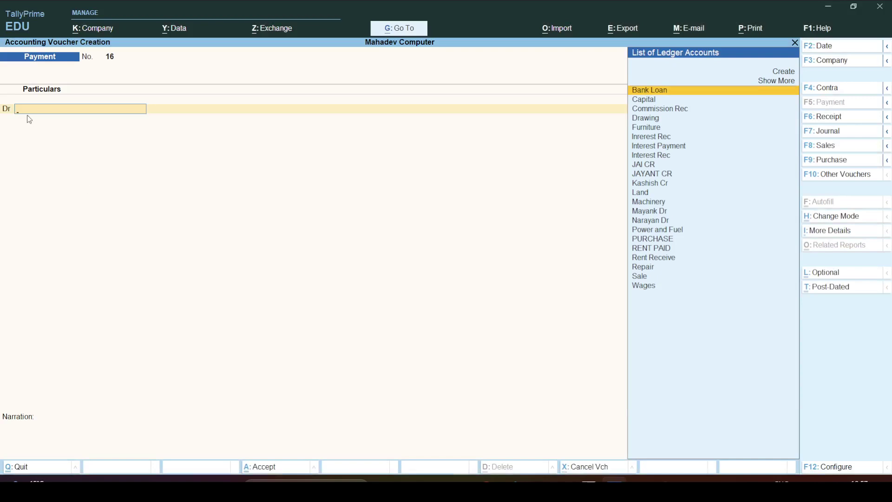
{"action": "type", "text": "Fur"}
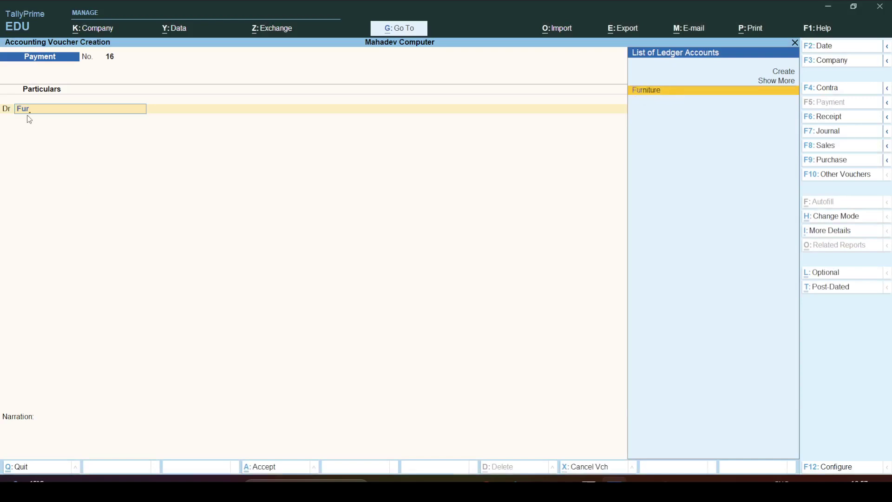
{"action": "key", "text": "Return"}
{"action": "type", "text": "7"}
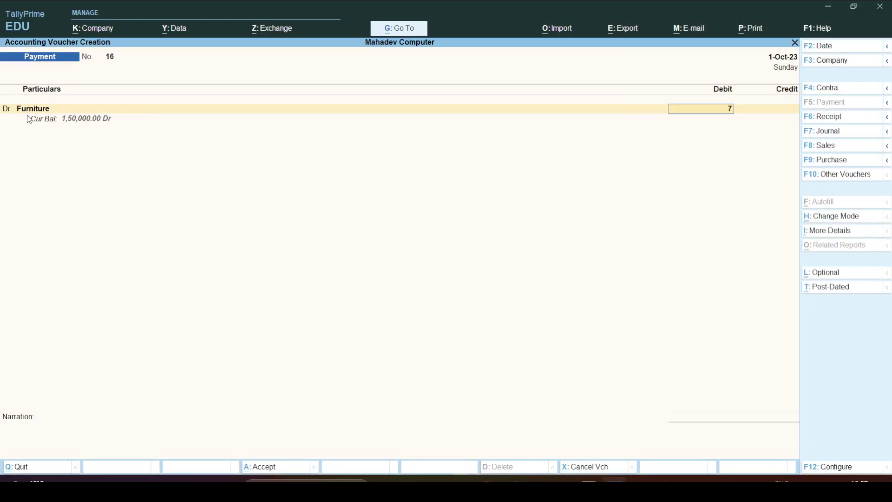
{"action": "type", "text": "5000"}
{"action": "key", "text": "Return"}
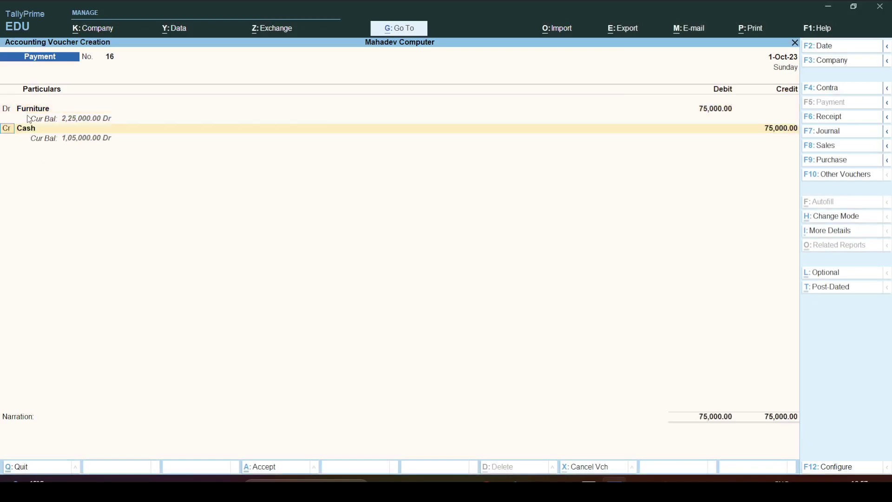
Credit Cash with 75,000 and save the furniture payment voucher without a narration.
{"action": "key", "text": "Return"}
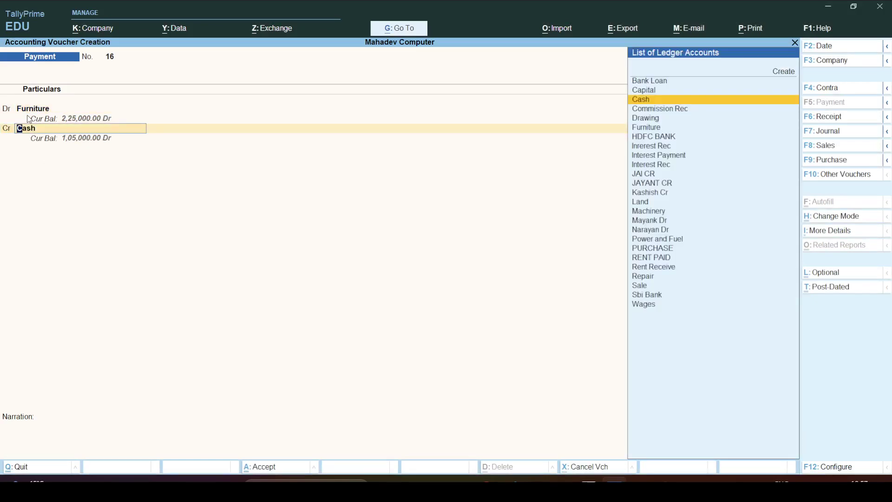
{"action": "key", "text": "Return"}
{"action": "key", "text": "Return"}
{"action": "key", "text": "Return"}
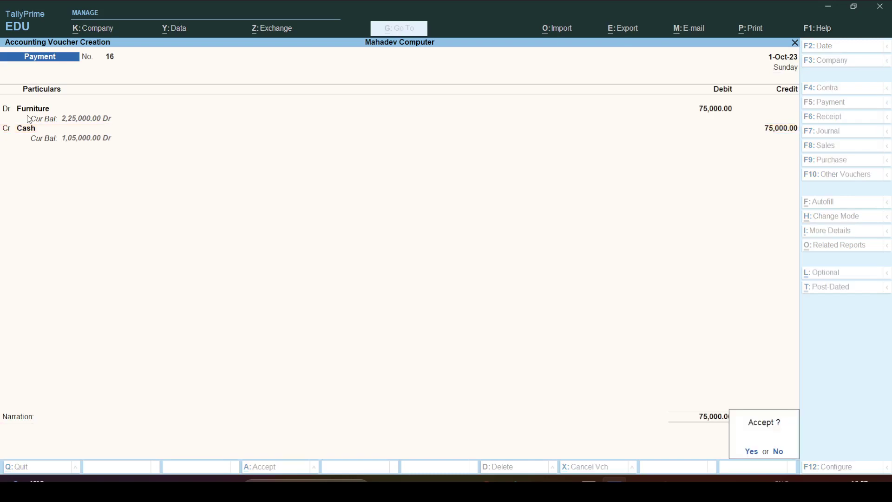
{"action": "key", "text": "Return"}
Quit the payment voucher screen and review the 1-Oct-23 entries in the Day Book.
{"action": "key", "text": "alt+Tab"}
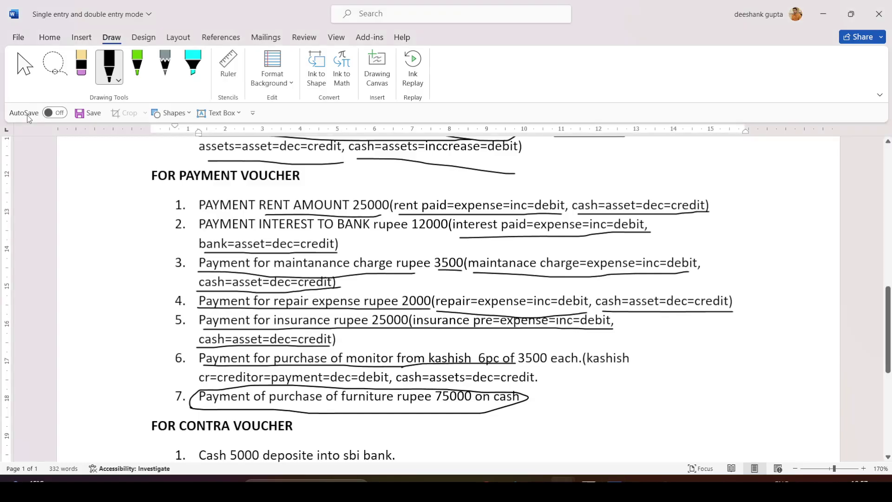
{"action": "key", "text": "alt+Tab"}
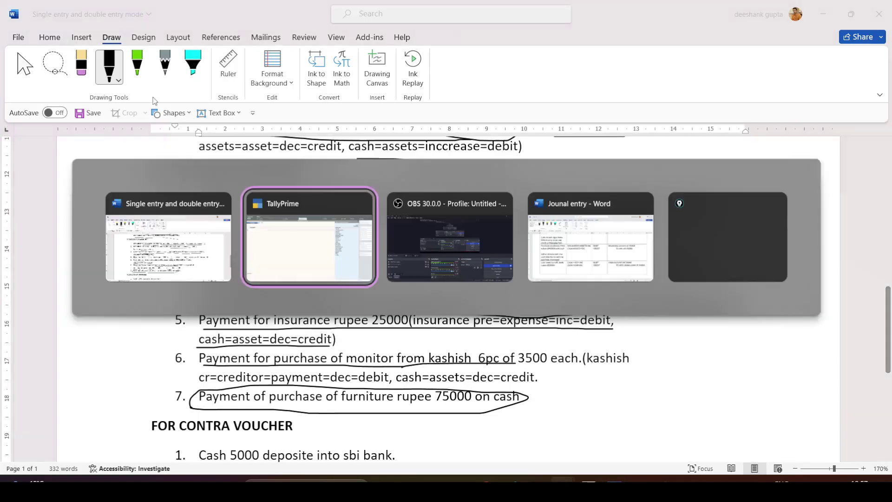
{"action": "key", "text": "Escape"}
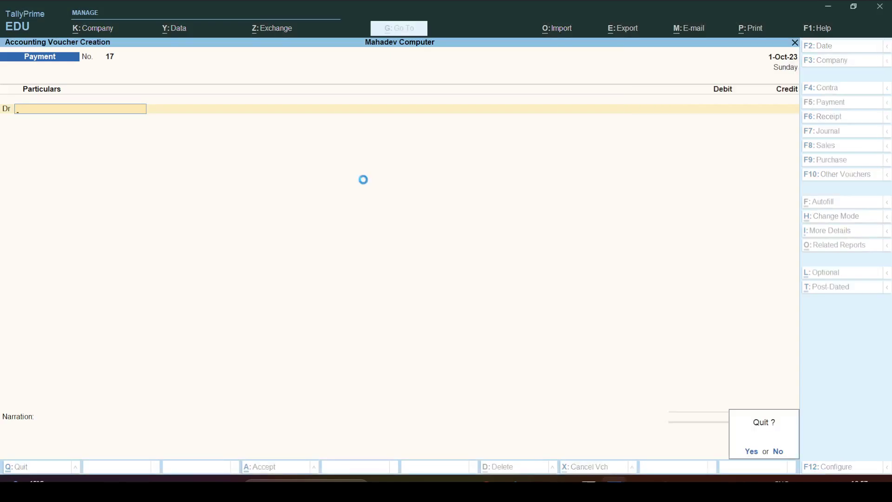
{"action": "key", "text": "y"}
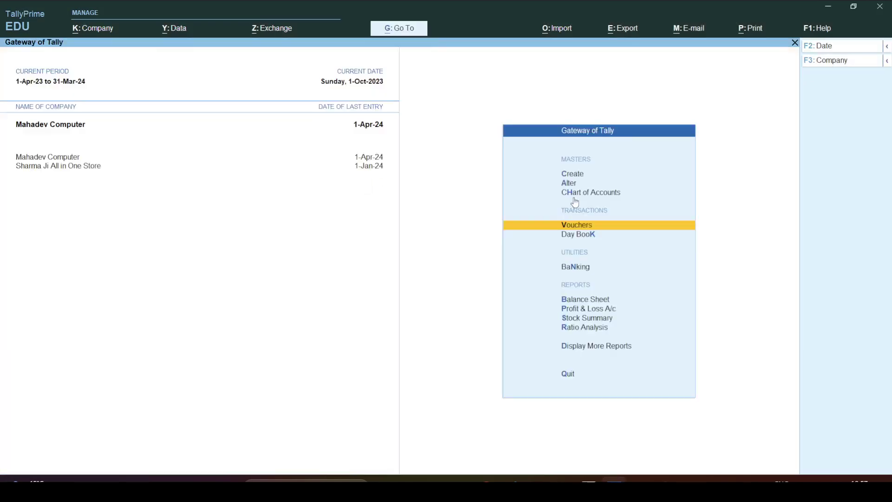
{"action": "left_click", "coordinate": [576, 239]}
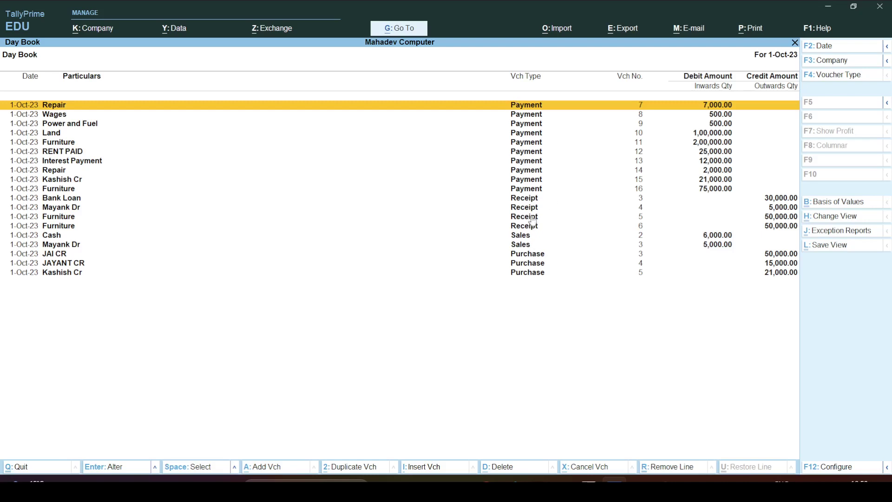
{"action": "key", "text": "Escape"}
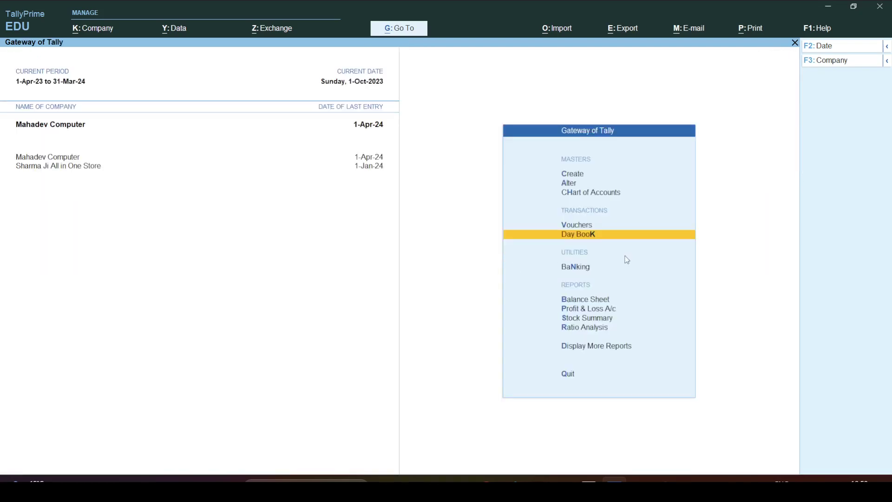
Switch to Word, put the pen away, and select contra voucher item 1, the 5000 cash deposit into SBI bank.
{"action": "key", "text": "alt+Tab"}
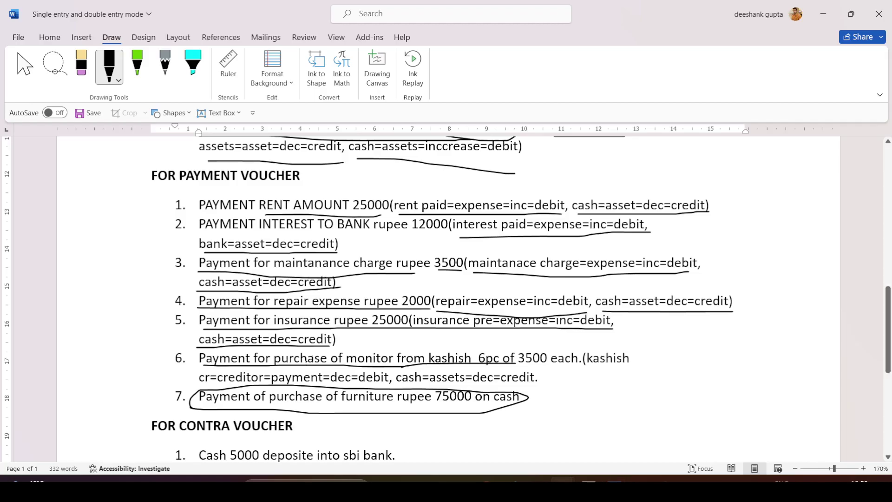
{"action": "left_click", "coordinate": [24, 66]}
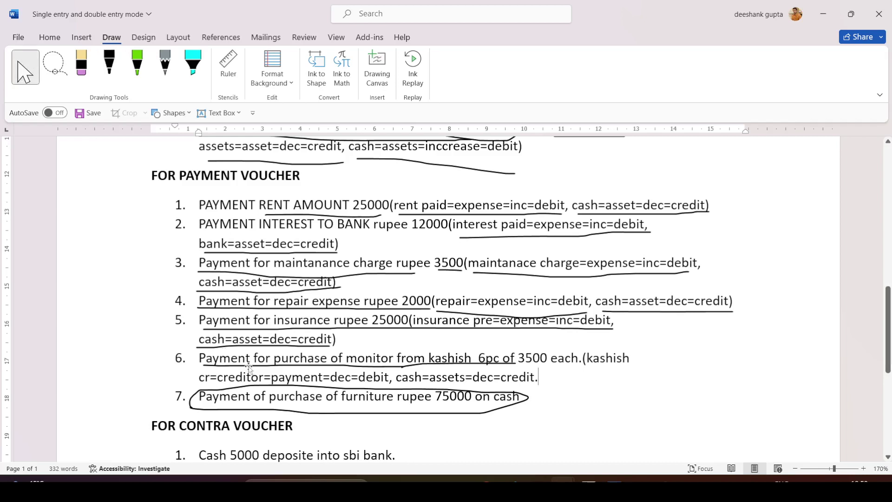
{"action": "scroll", "coordinate": [251, 340], "scroll_direction": "down", "scroll_amount": 3}
{"action": "left_click_drag", "start_coordinate": [196, 264], "coordinate": [411, 267]}
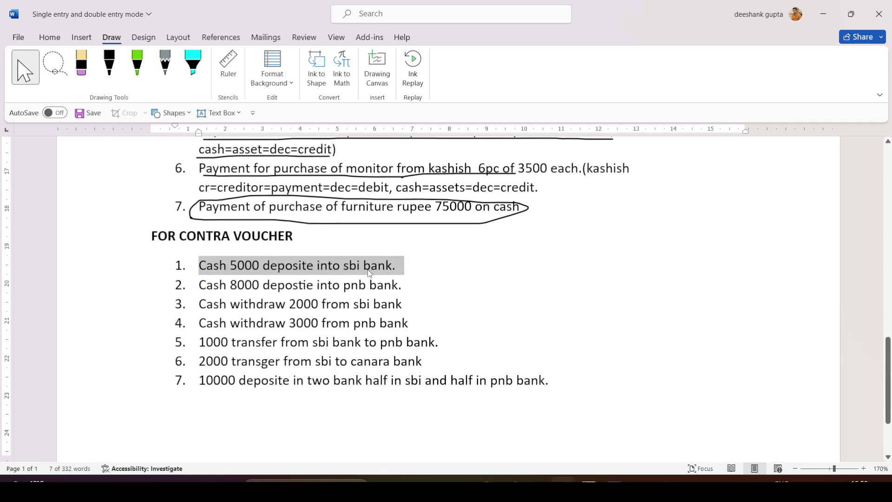
Switch to TallyPrime and open a new contra voucher in Double Entry mode.
{"action": "key", "text": "alt+Tab"}
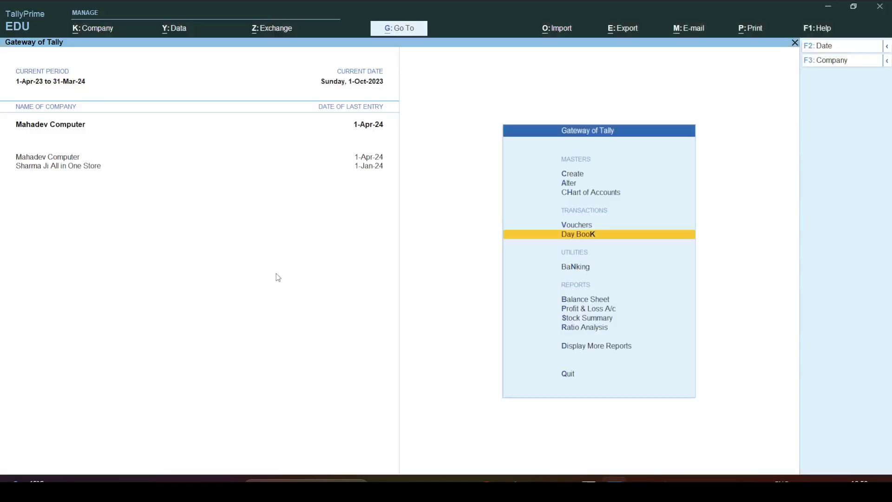
{"action": "left_click", "coordinate": [577, 228]}
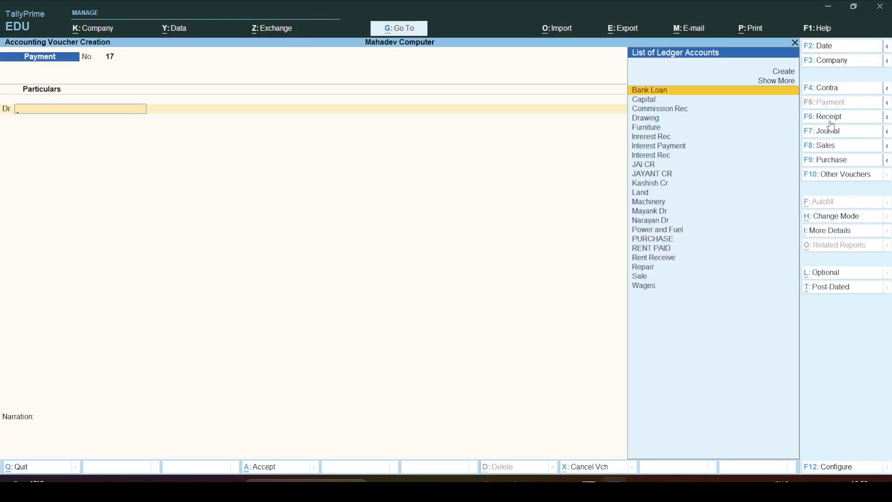
{"action": "left_click", "coordinate": [828, 89]}
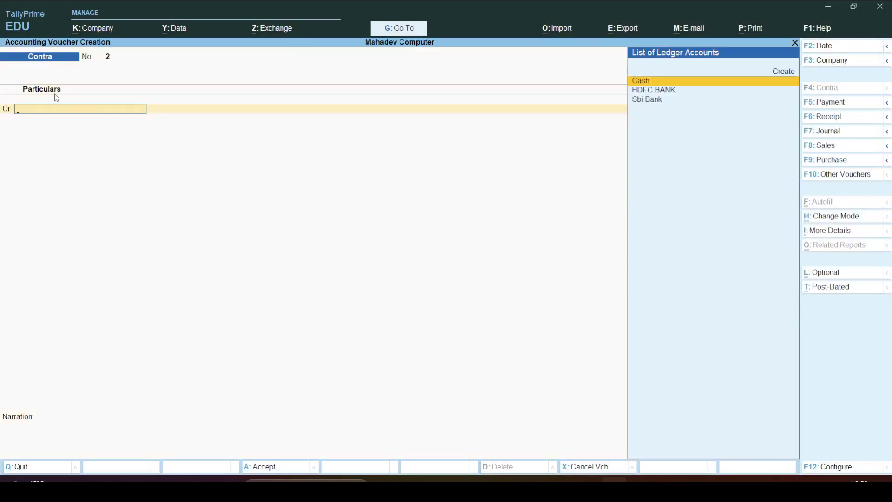
{"action": "left_click", "coordinate": [837, 221]}
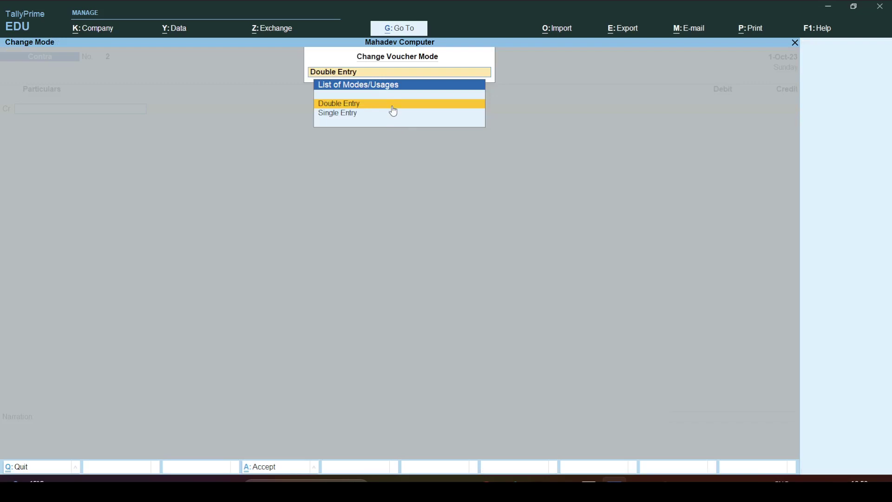
{"action": "left_click", "coordinate": [392, 105]}
Switch to Word and append "(sbi bank=inc=asset=debit, cash=dec=assets=credit)" to contra voucher item 1.
{"action": "key", "text": "alt+Tab"}
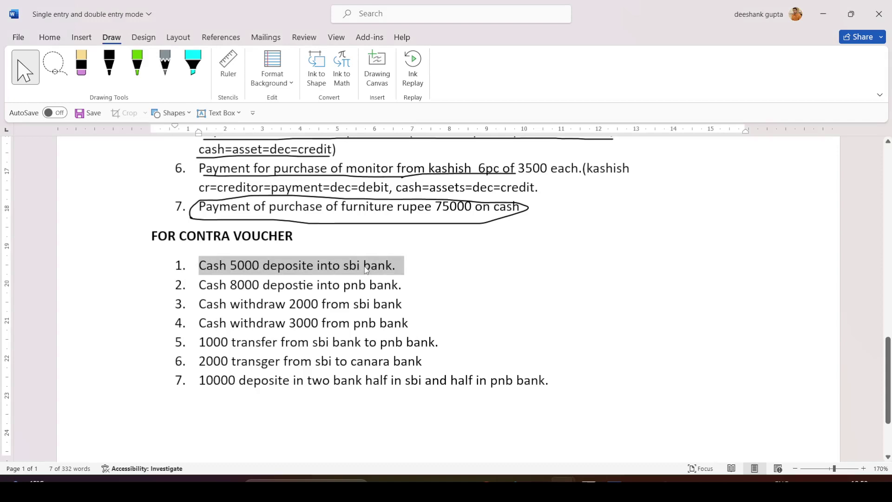
{"action": "left_click", "coordinate": [408, 266]}
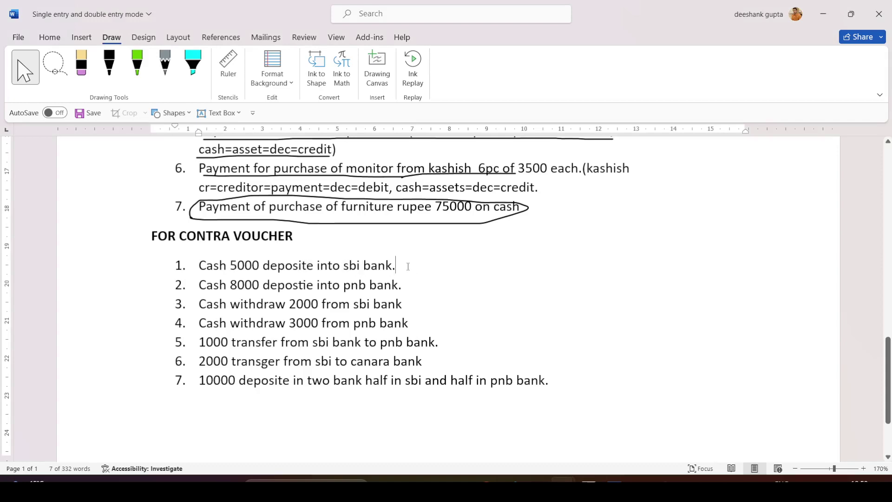
{"action": "type", "text": "("}
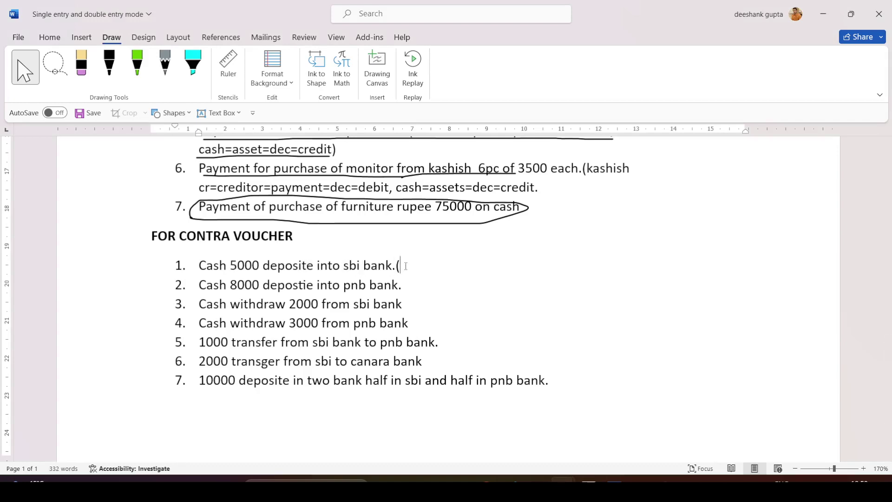
{"action": "type", "text": "sbi bank"}
{"action": "type", "text": "=in"}
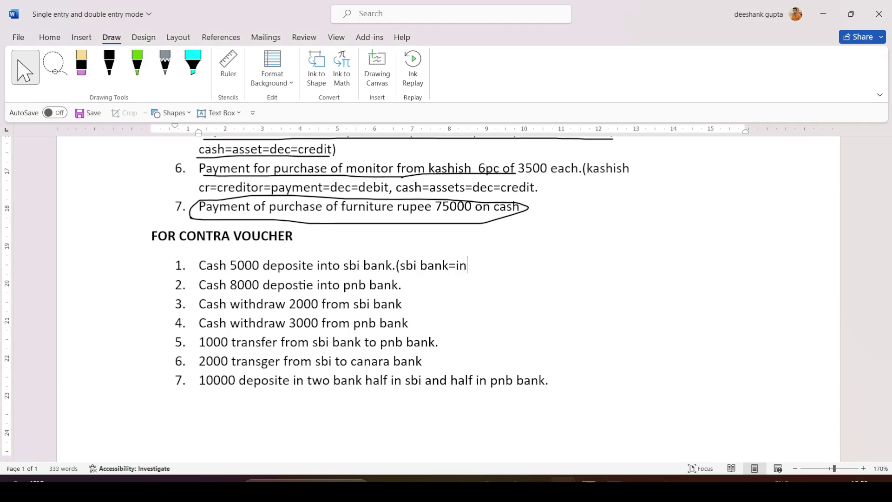
{"action": "type", "text": "c=asset=debit"}
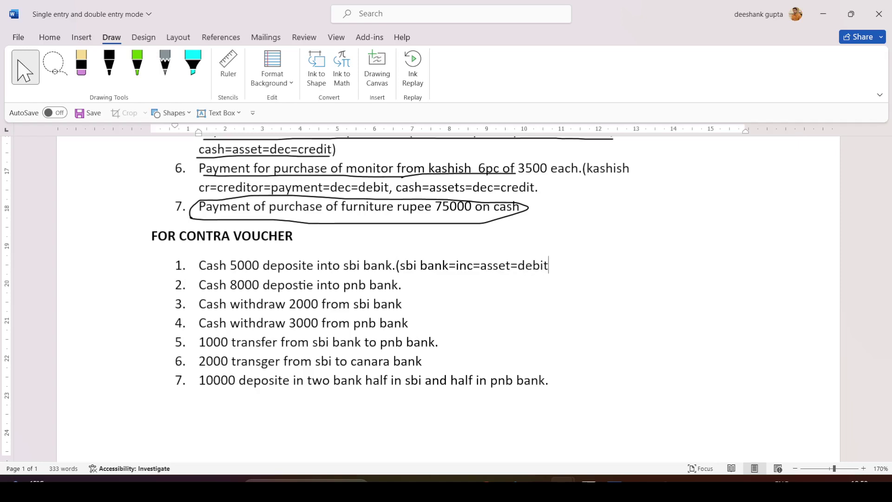
{"action": "type", "text": ", cash=dec=assets"}
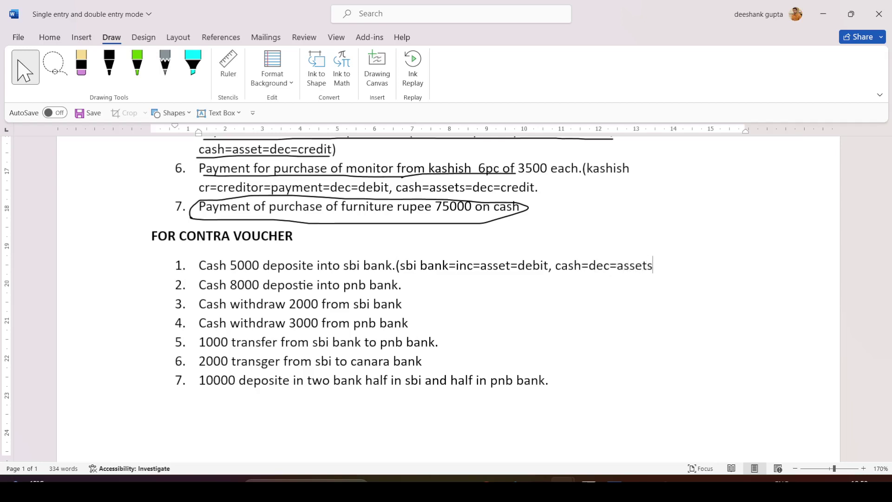
{"action": "type", "text": "=credit)"}
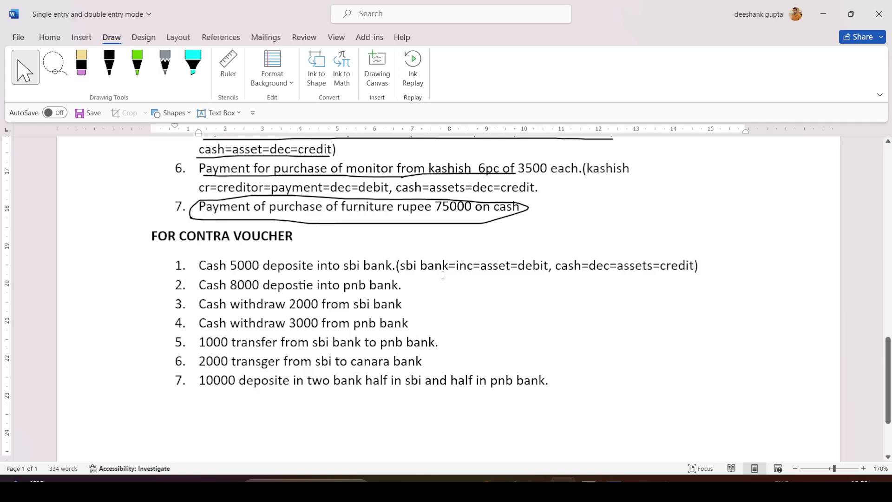
Switch to TallyPrime and credit Cash with 5000 in the contra voucher, rechecking contra item 1 in Word.
{"action": "key", "text": "alt+Tab"}
{"action": "left_click", "coordinate": [285, 259]}
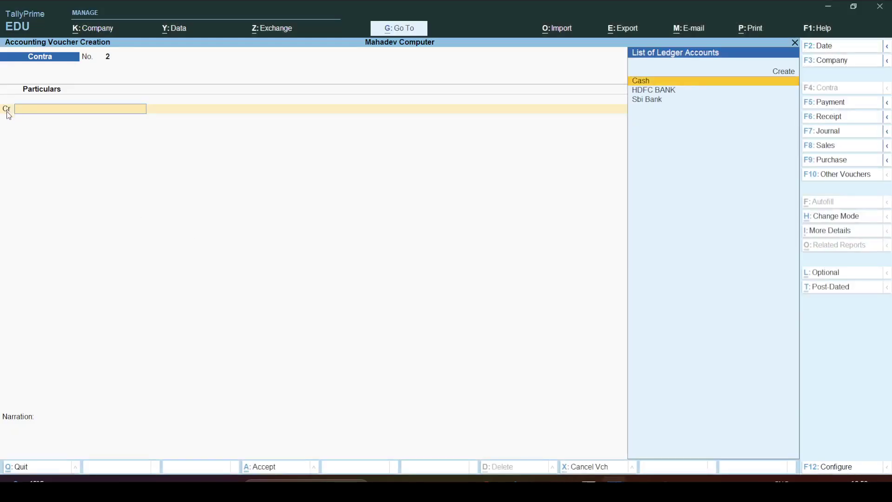
{"action": "key", "text": "alt+Tab"}
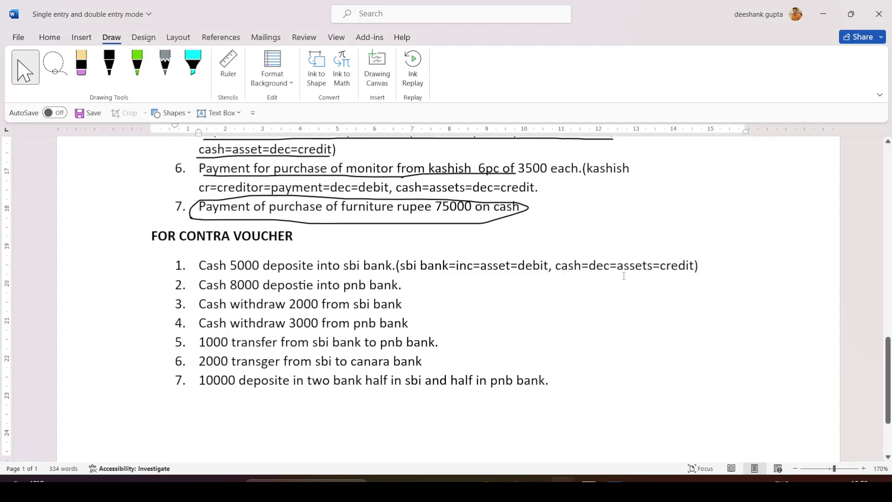
{"action": "key", "text": "alt+Tab"}
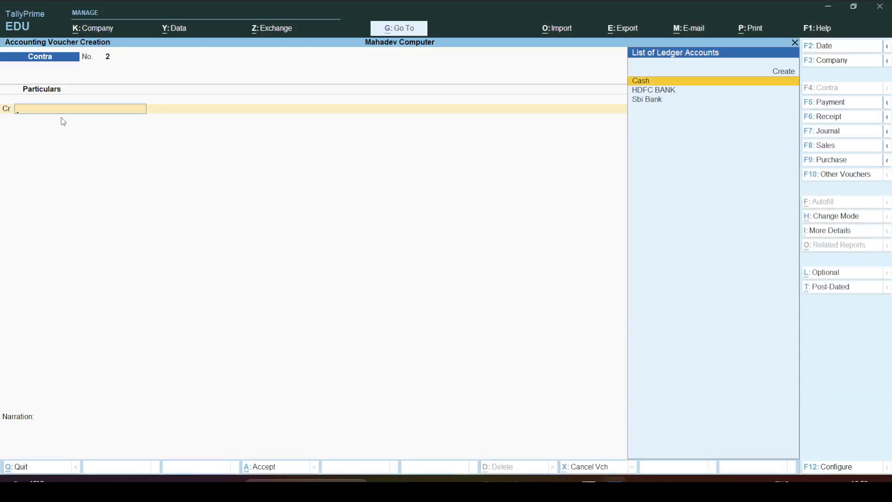
{"action": "key", "text": "Return"}
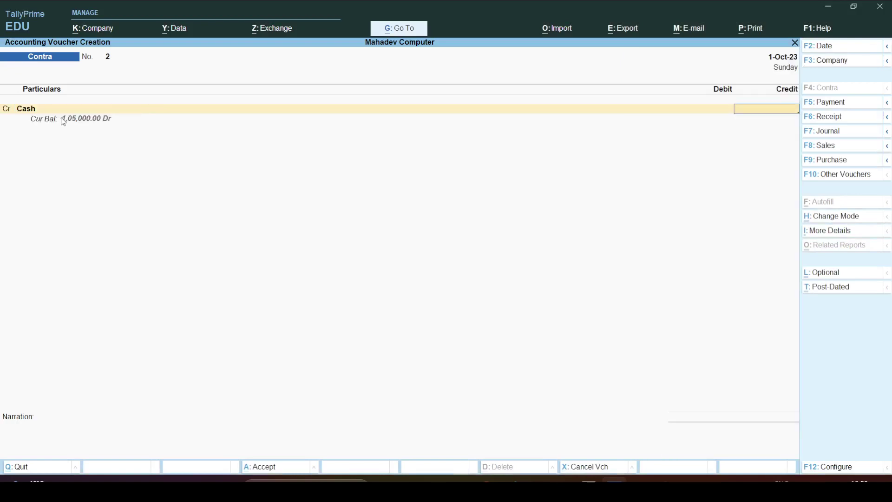
{"action": "key", "text": "alt+Tab"}
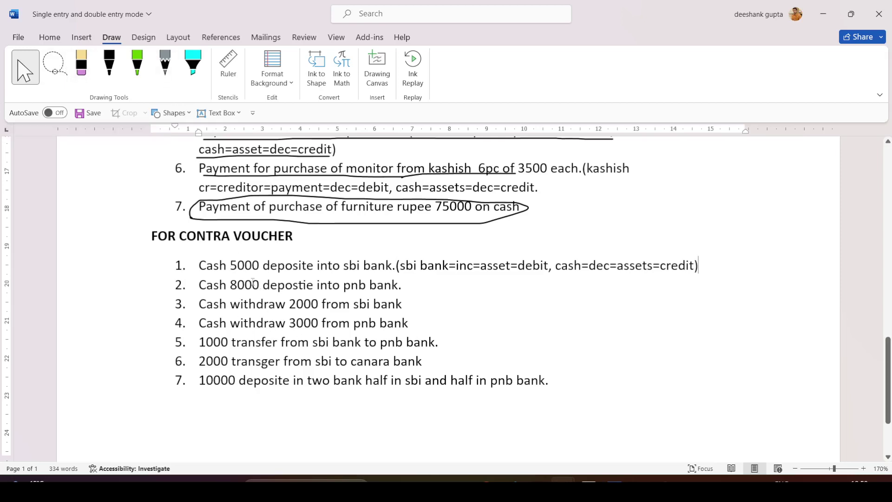
{"action": "left_click_drag", "start_coordinate": [230, 264], "coordinate": [258, 265]}
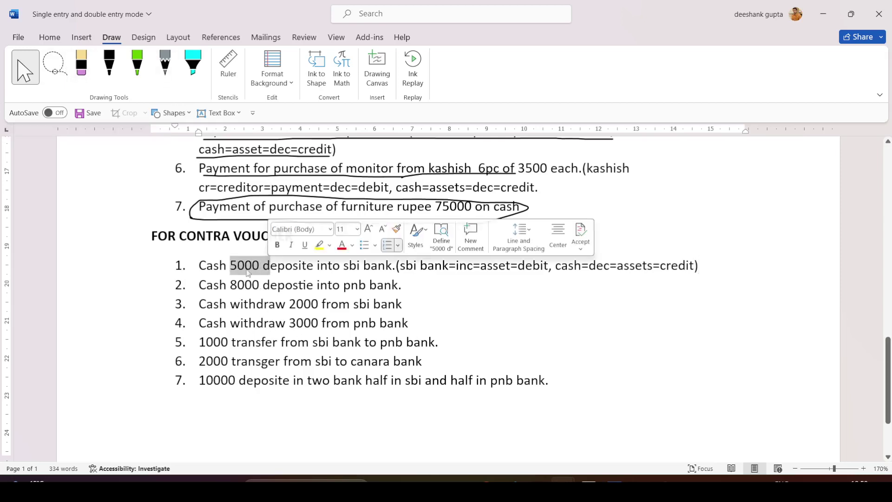
{"action": "key", "text": "alt+Tab"}
{"action": "type", "text": "5000"}
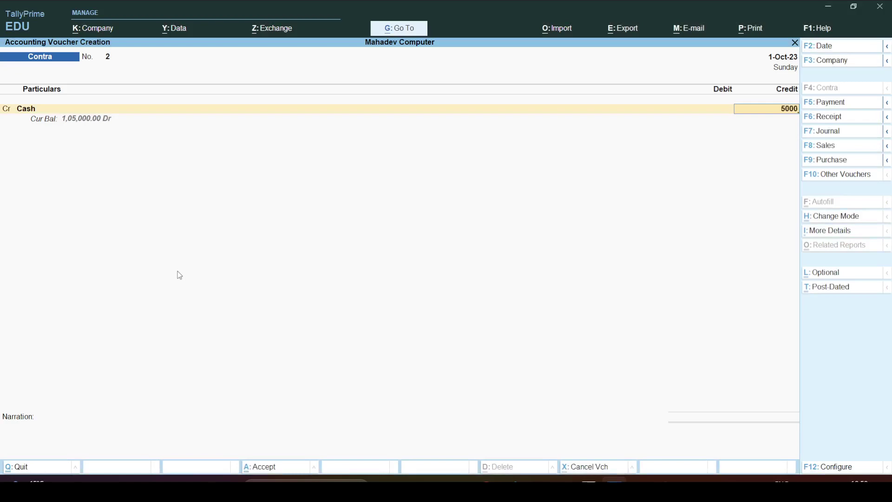
{"action": "key", "text": "Return"}
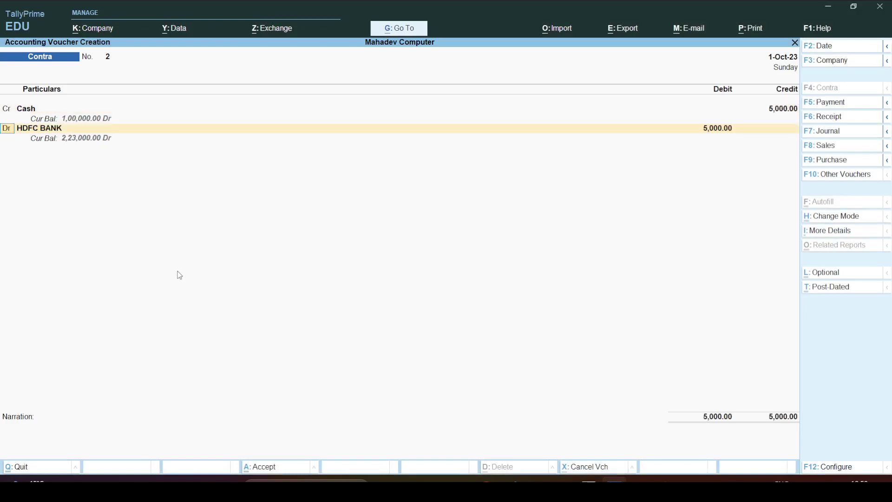
{"action": "key", "text": "alt+Tab"}
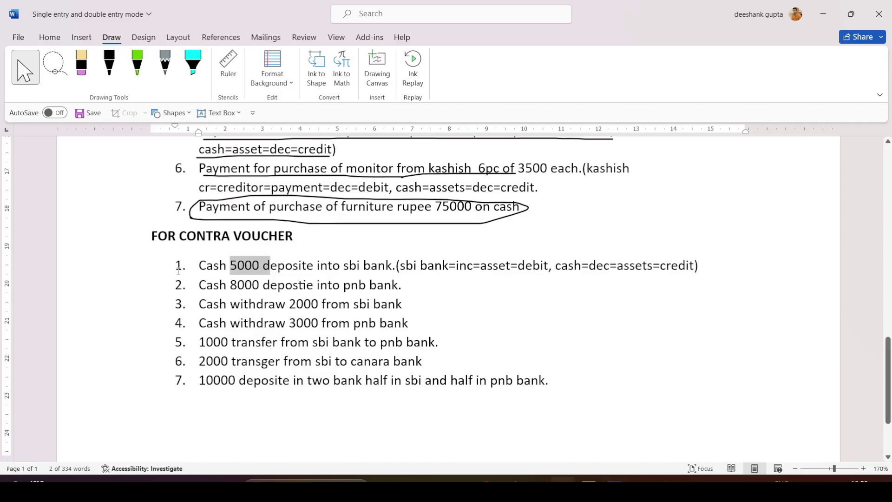
Switch to TallyPrime and debit Sbi Bank with 5000 in the contra voucher, leaving its cash denominations blank.
{"action": "key", "text": "alt+Tab"}
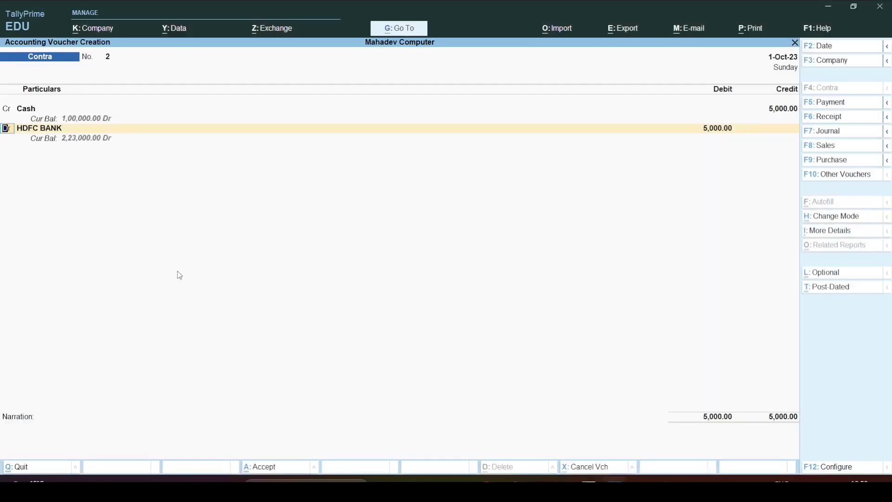
{"action": "key", "text": "Return"}
{"action": "key", "text": "Down"}
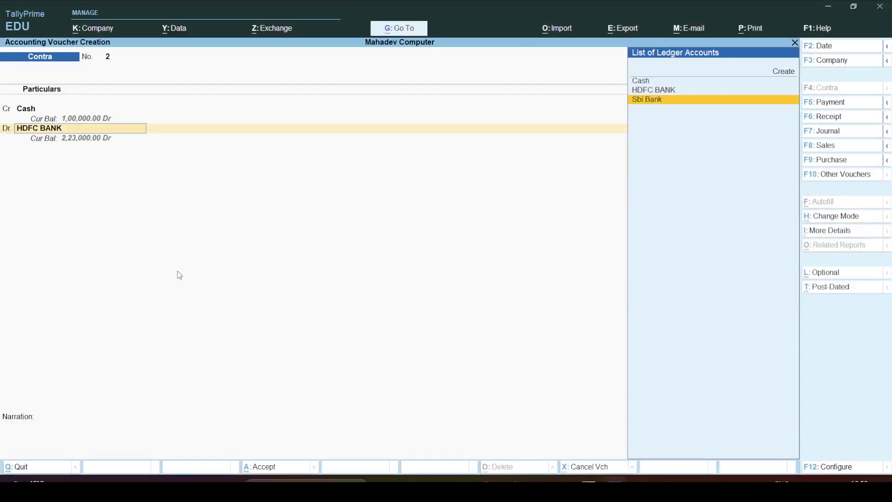
{"action": "key", "text": "Return"}
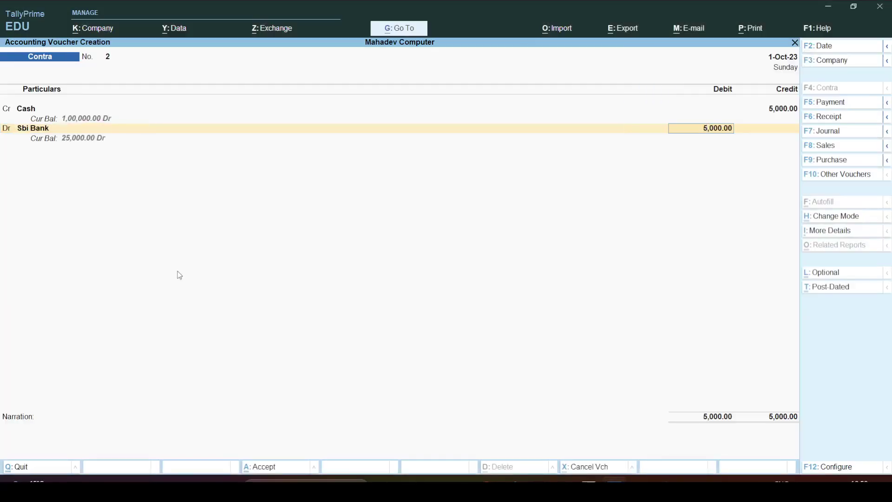
{"action": "key", "text": "Return"}
{"action": "key", "text": "Return"}
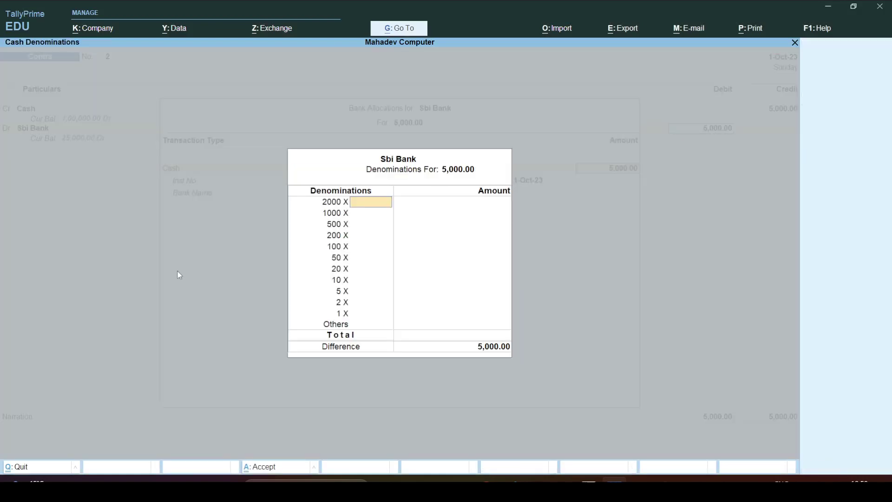
{"action": "key", "text": "ctrl+a"}
{"action": "key", "text": "Return"}
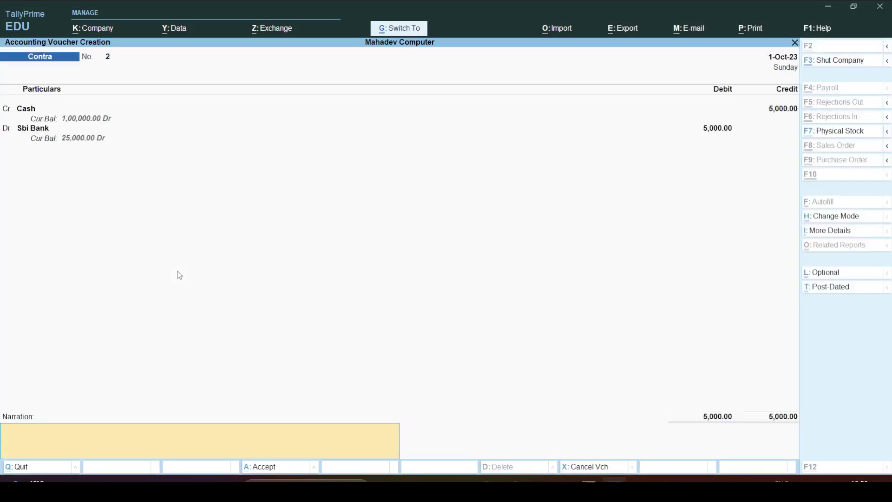
{"action": "key", "text": "ctrl"}
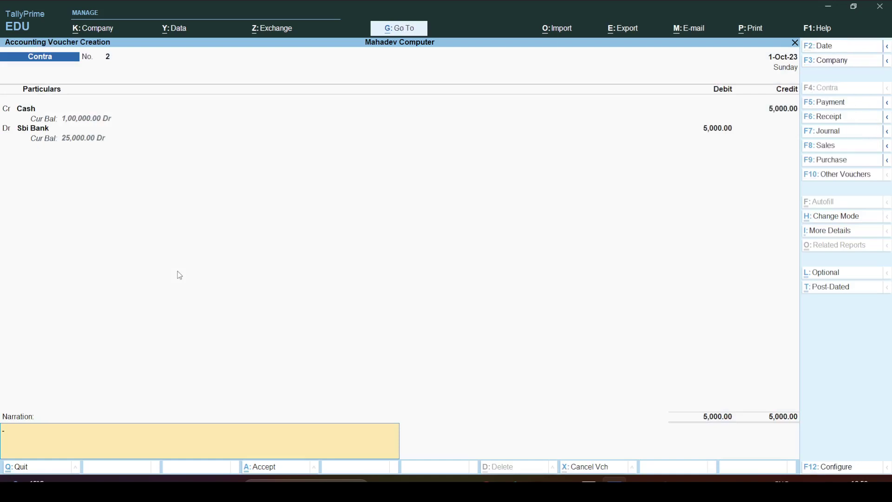
Go back to the Sbi Bank debit line and reopen its bank allocation, leaving the cash denominations unfilled.
{"action": "key", "text": "BackSpace"}
{"action": "key", "text": "BackSpace"}
{"action": "key", "text": "BackSpace"}
{"action": "key", "text": "BackSpace"}
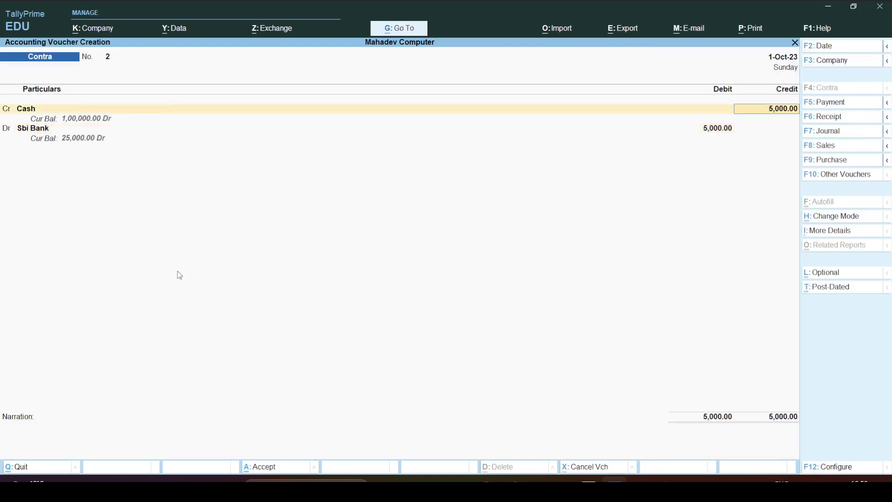
{"action": "key", "text": "Return"}
{"action": "key", "text": "Return"}
{"action": "key", "text": "Return"}
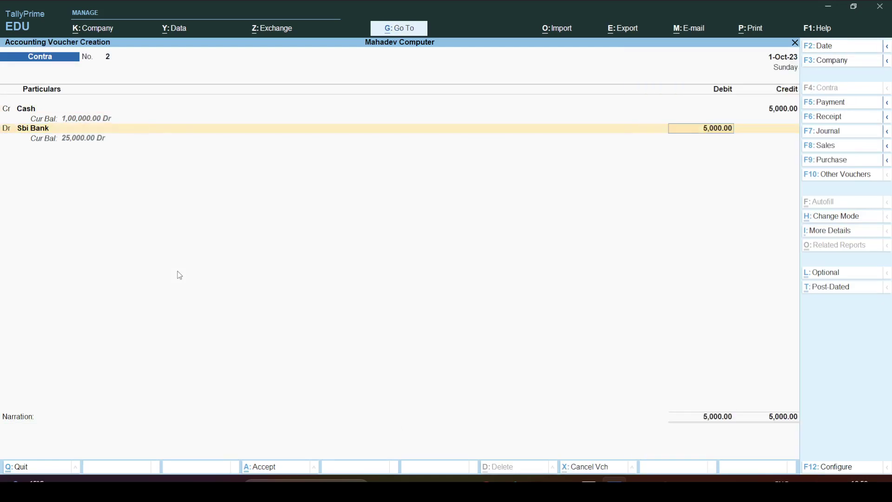
{"action": "key", "text": "Return"}
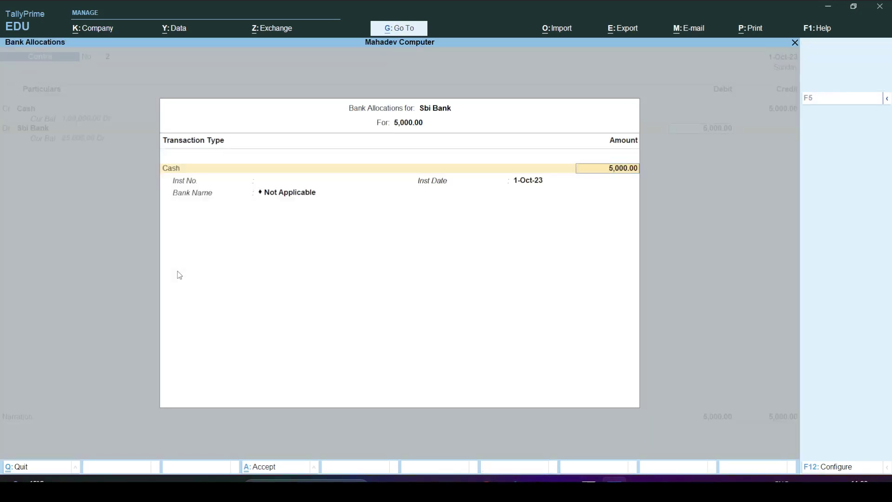
{"action": "left_click", "coordinate": [627, 174]}
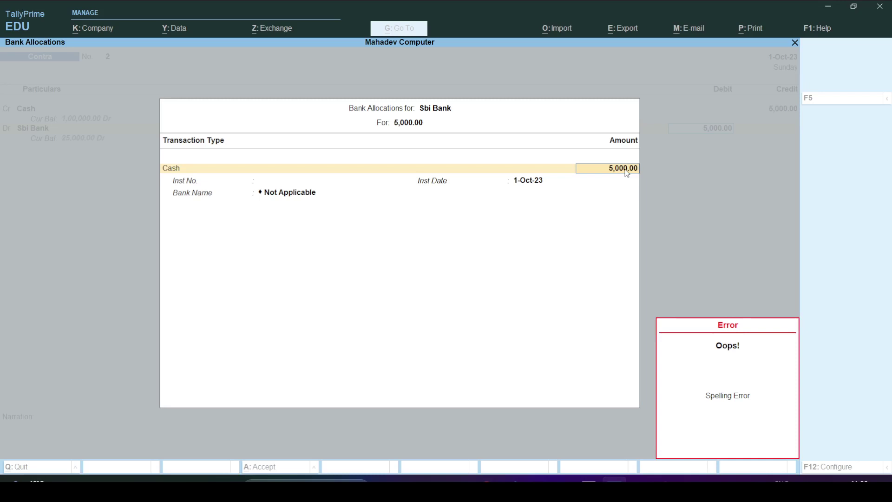
{"action": "key", "text": "Return"}
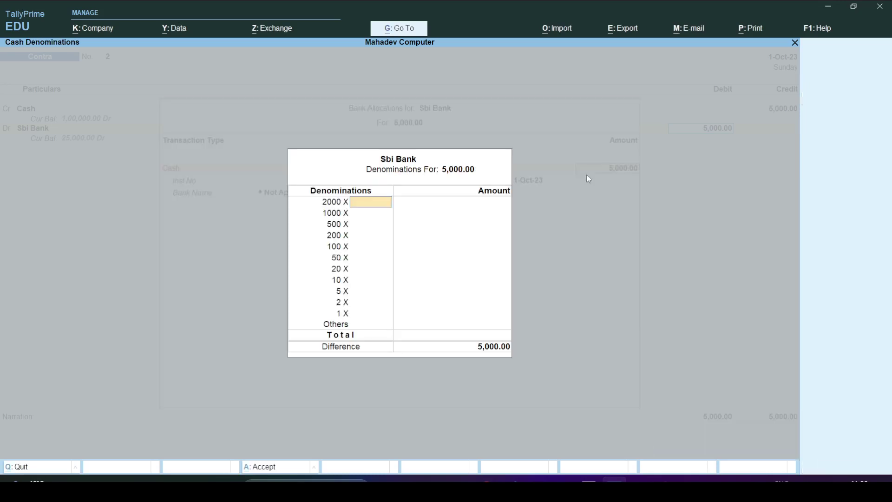
{"action": "key", "text": "Escape"}
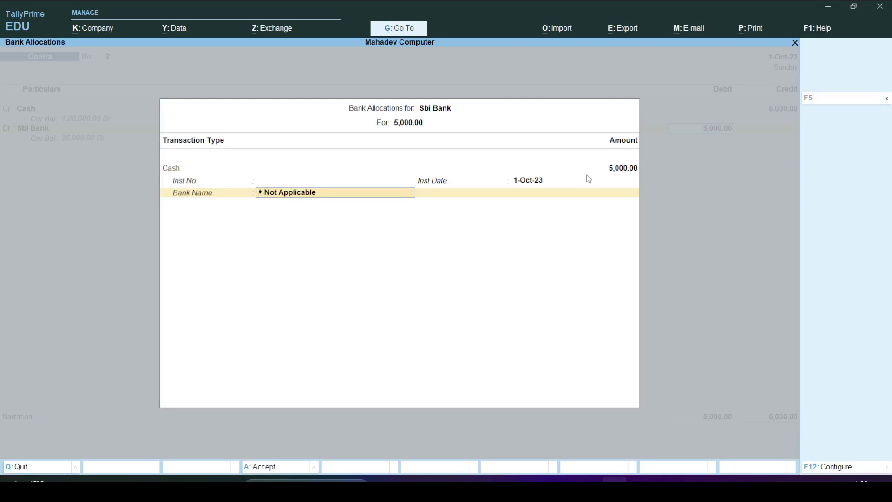
Specify "Sbi" as the bank name in the Sbi Bank allocation and save the contra voucher with no narration.
{"action": "key", "text": "BackSpace"}
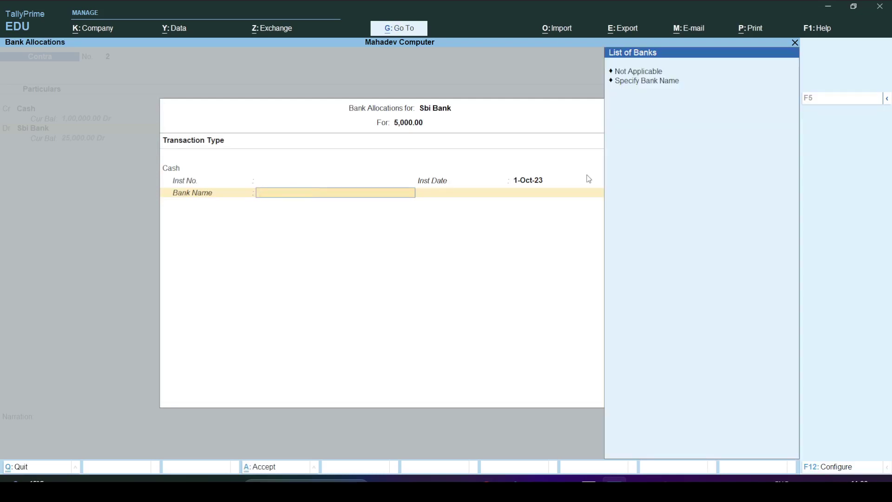
{"action": "key", "text": "Down"}
{"action": "key", "text": "Up"}
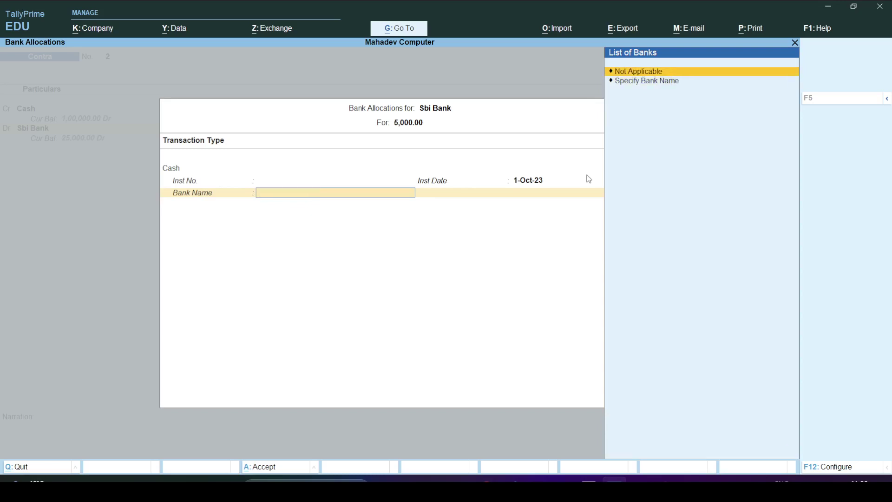
{"action": "key", "text": "Down"}
{"action": "key", "text": "Return"}
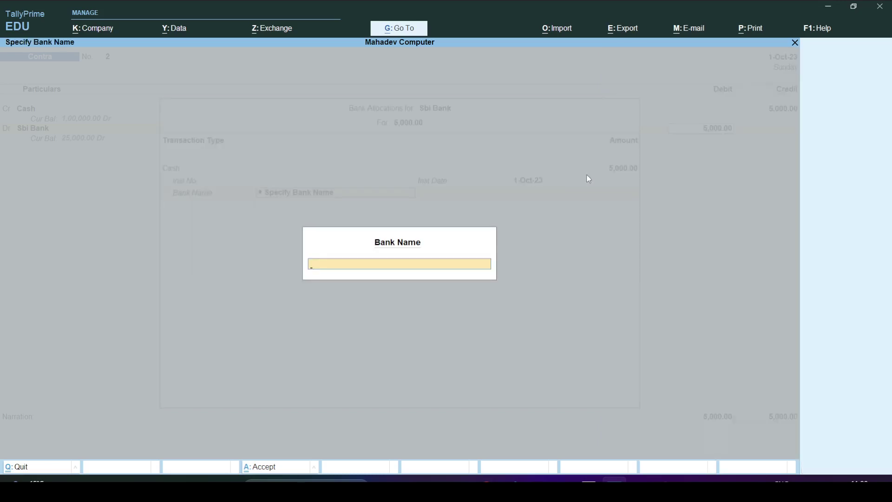
{"action": "type", "text": "Sbi"}
{"action": "key", "text": "Return"}
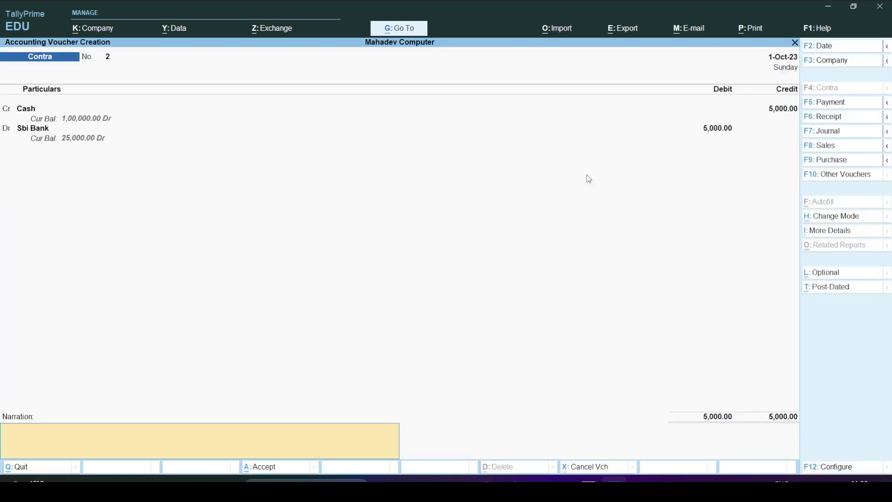
{"action": "key", "text": "Return"}
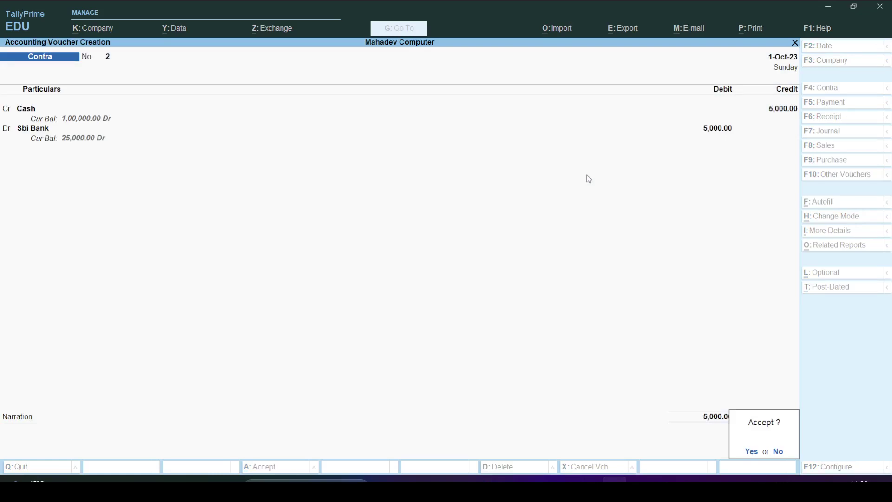
{"action": "key", "text": "Return"}
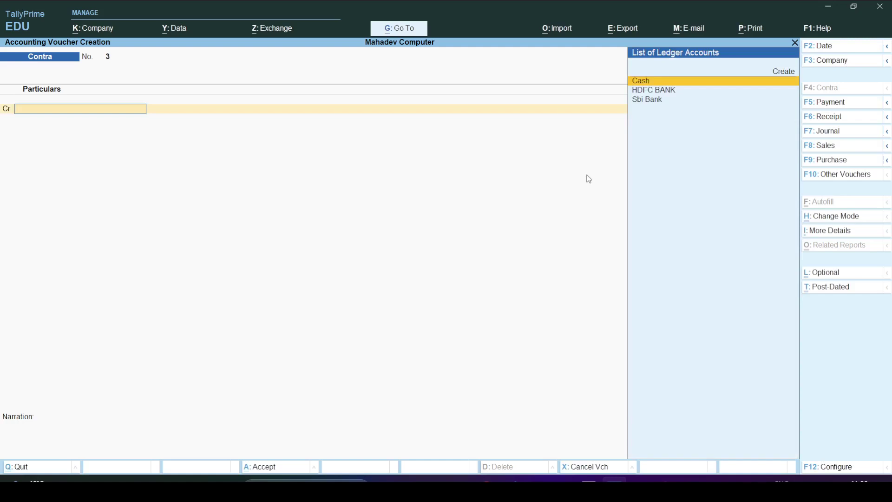
Switch to Word, select the 8000 deposit into pnb bank in contra voucher item 2, and return to TallyPrime.
{"action": "key", "text": "alt+Tab"}
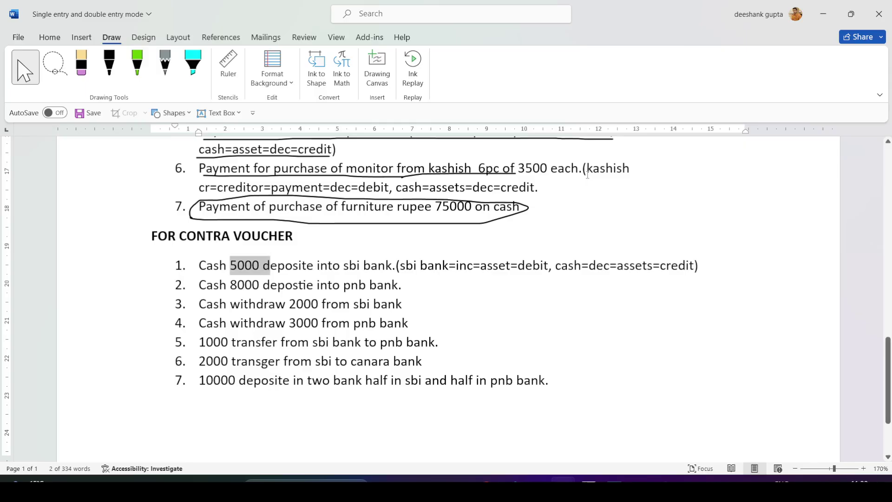
{"action": "left_click_drag", "start_coordinate": [230, 285], "coordinate": [400, 284]}
{"action": "key", "text": "alt+Tab"}
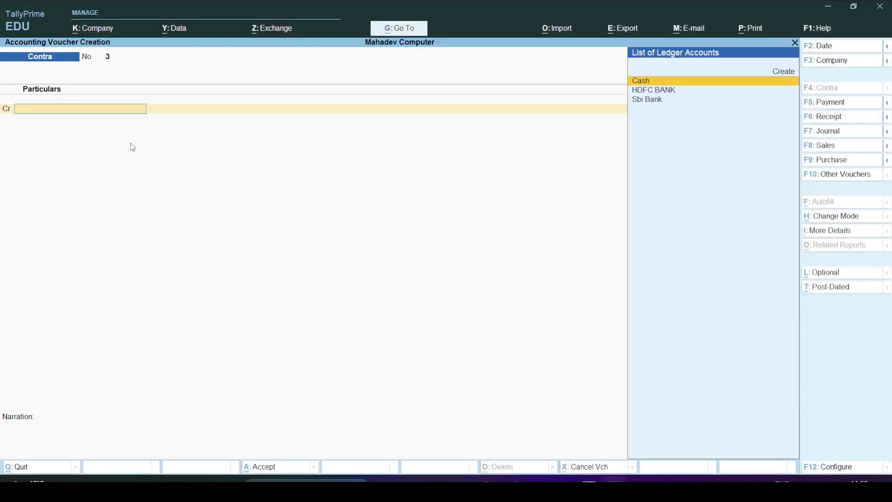
Create a ledger named "Pnb Bank" under Bank Accounts from the new contra voucher's credit line.
{"action": "key", "text": "alt"}
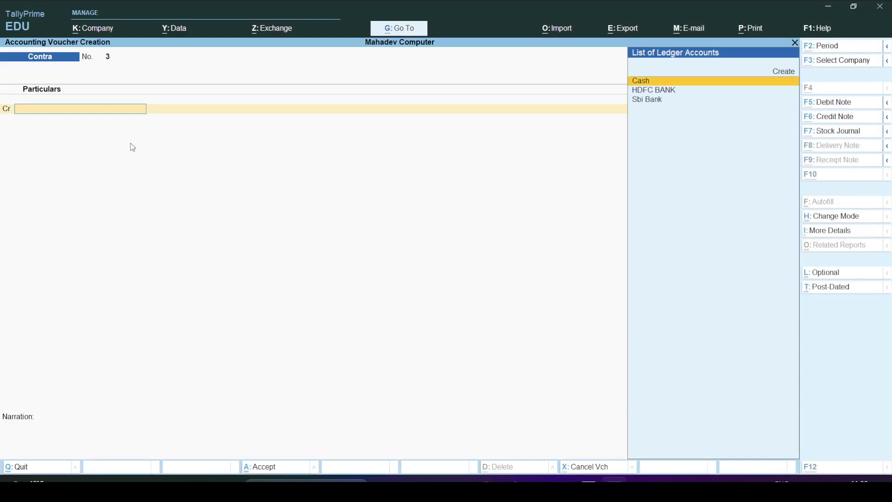
{"action": "key", "text": "alt+c"}
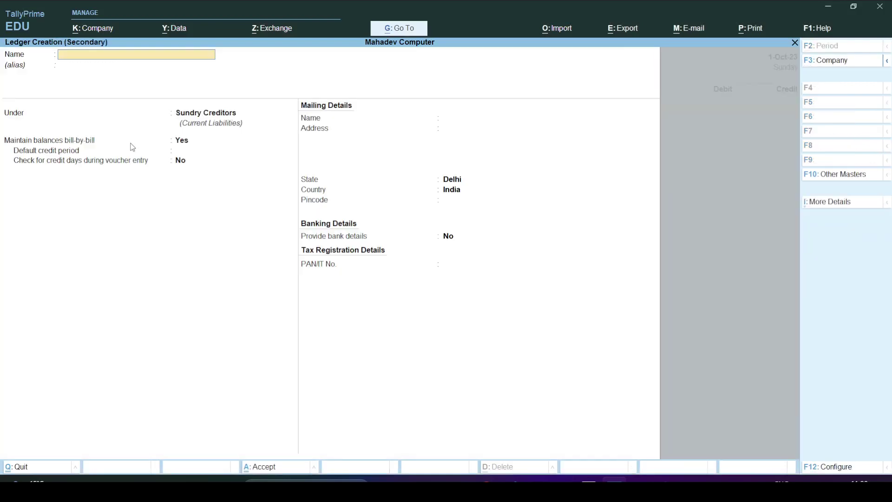
{"action": "type", "text": "Pnb Bank"}
{"action": "key", "text": "Return"}
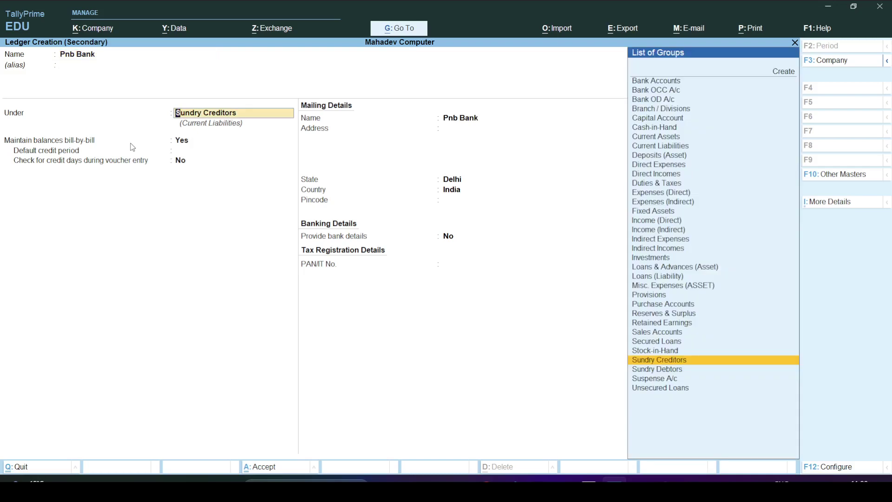
{"action": "type", "text": "Bank"}
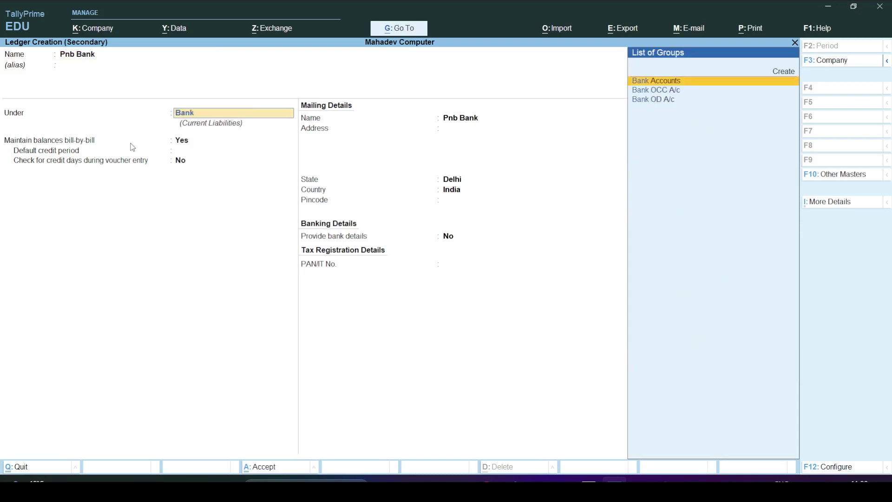
{"action": "key", "text": "Return"}
{"action": "key", "text": "ctrl+a"}
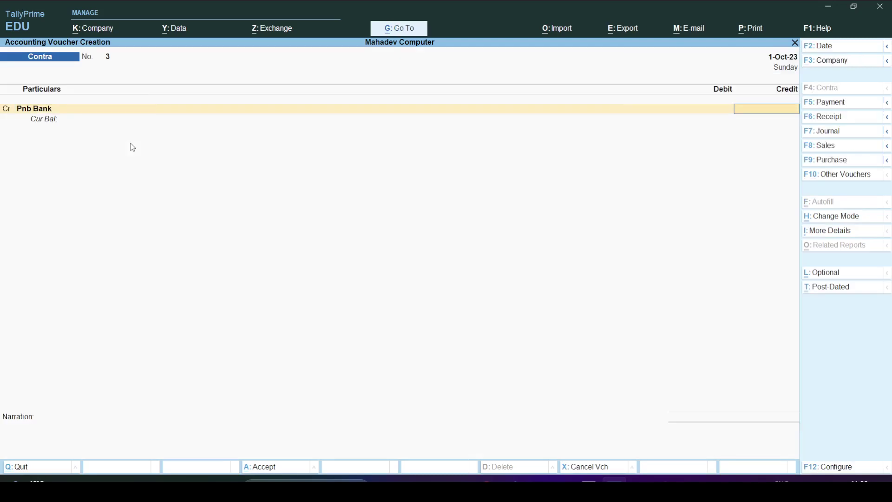
Credit Pnb Bank with 8000 and accept its Cheque allocation with the cheque range Not Applicable.
{"action": "type", "text": "8000"}
{"action": "key", "text": "Return"}
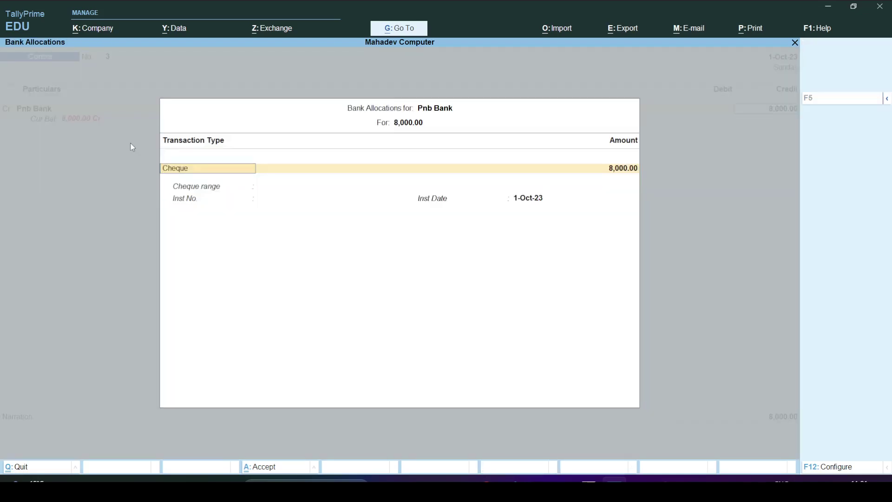
{"action": "key", "text": "ctrl"}
{"action": "key", "text": "Return"}
{"action": "key", "text": "Return"}
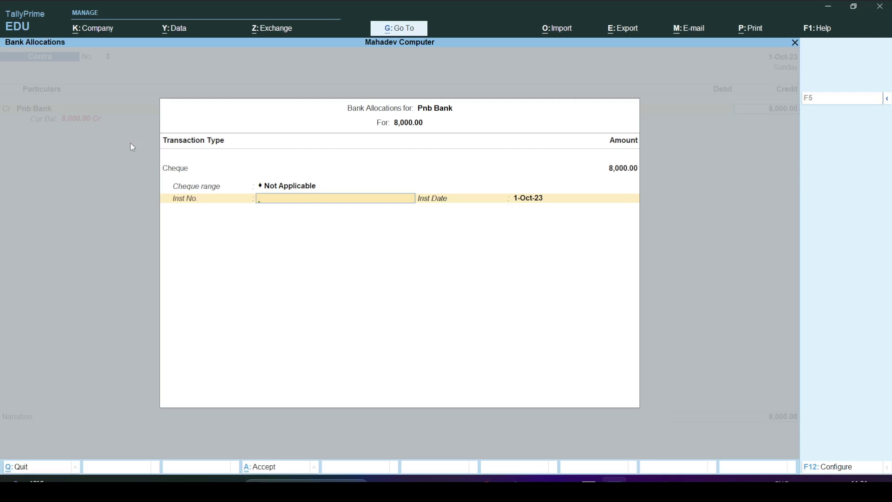
{"action": "key", "text": "ctrl"}
{"action": "key", "text": "ctrl+a"}
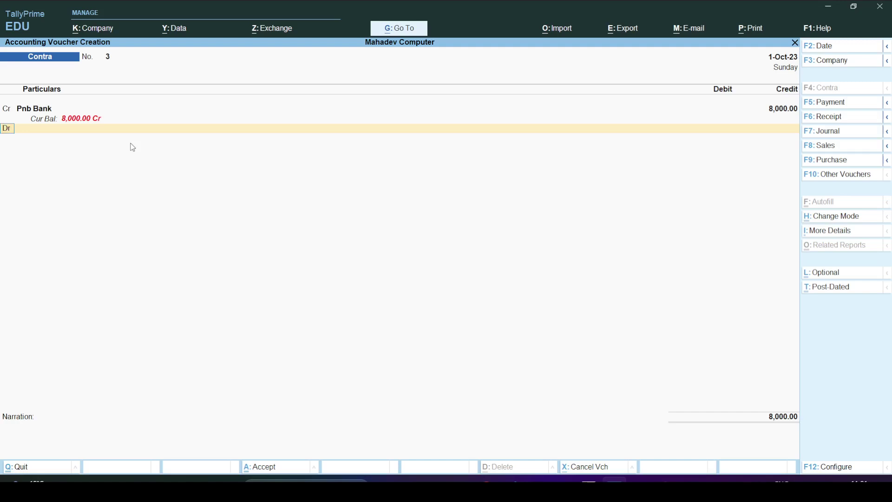
Recheck contra voucher item 2 in Word and change the credited ledger in TallyPrime's contra voucher to Cash.
{"action": "left_click", "coordinate": [11, 112]}
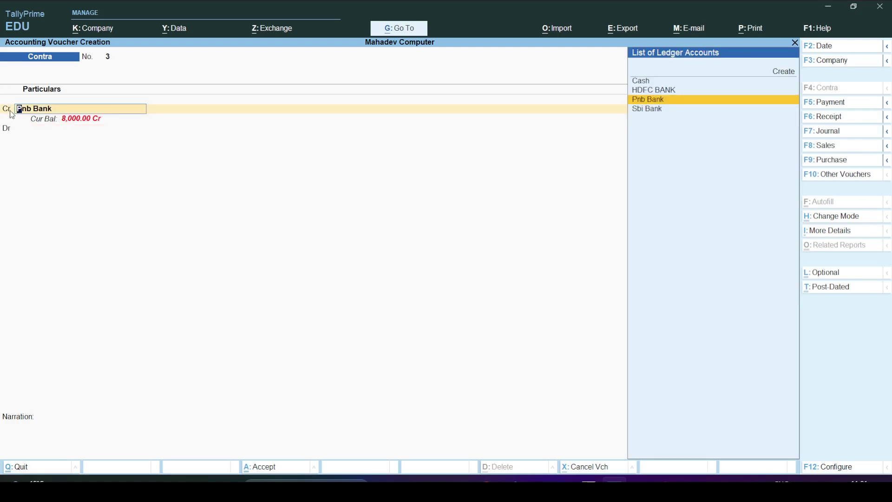
{"action": "key", "text": "alt+Tab"}
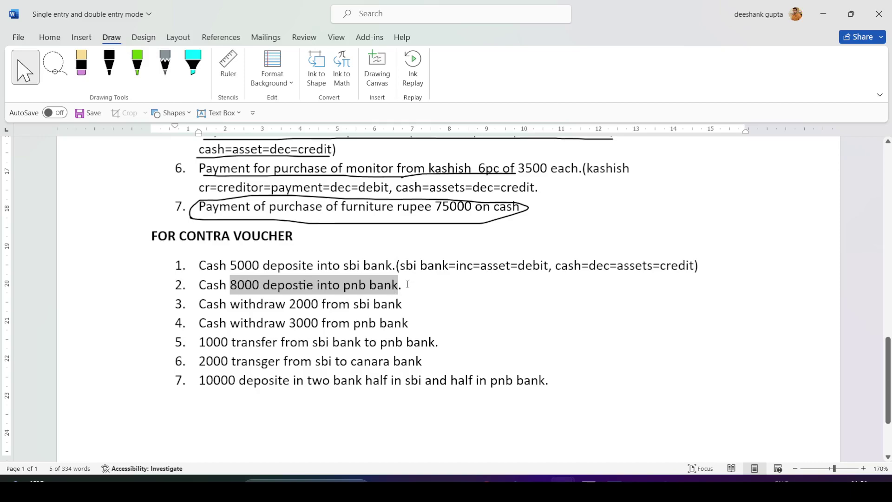
{"action": "left_click", "coordinate": [406, 284]}
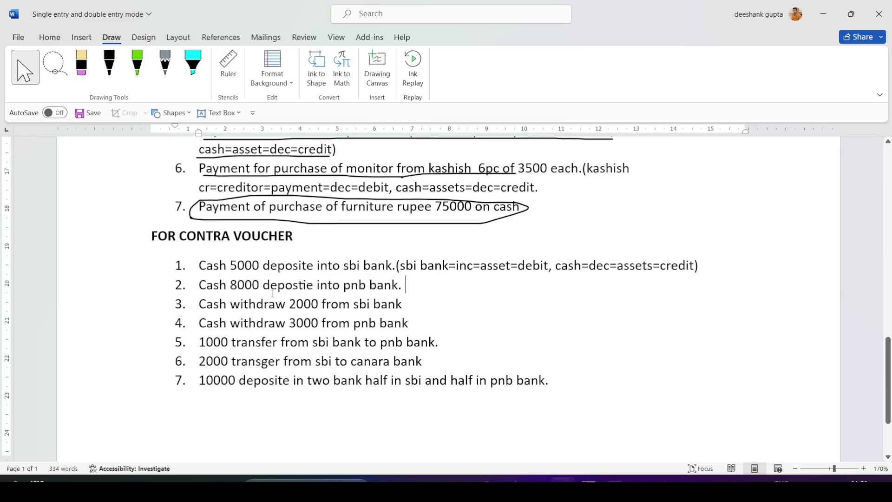
{"action": "key", "text": "alt+Tab"}
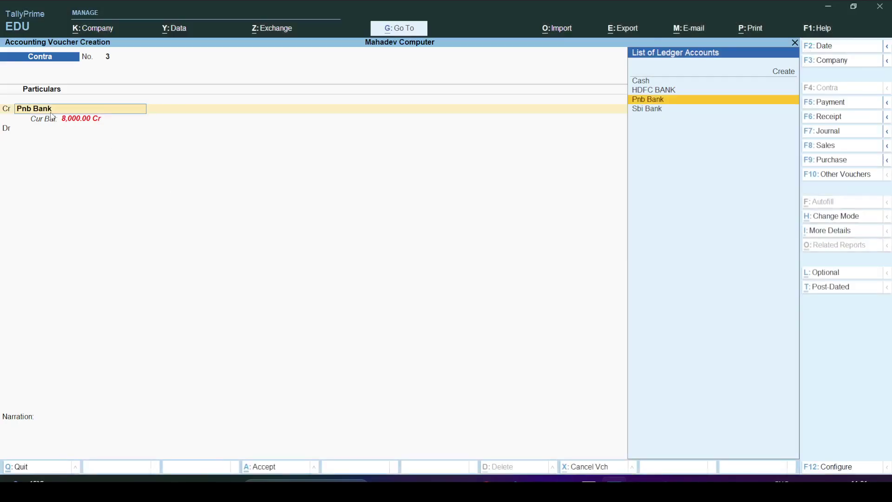
{"action": "key", "text": "Up"}
{"action": "key", "text": "Up"}
{"action": "key", "text": "Return"}
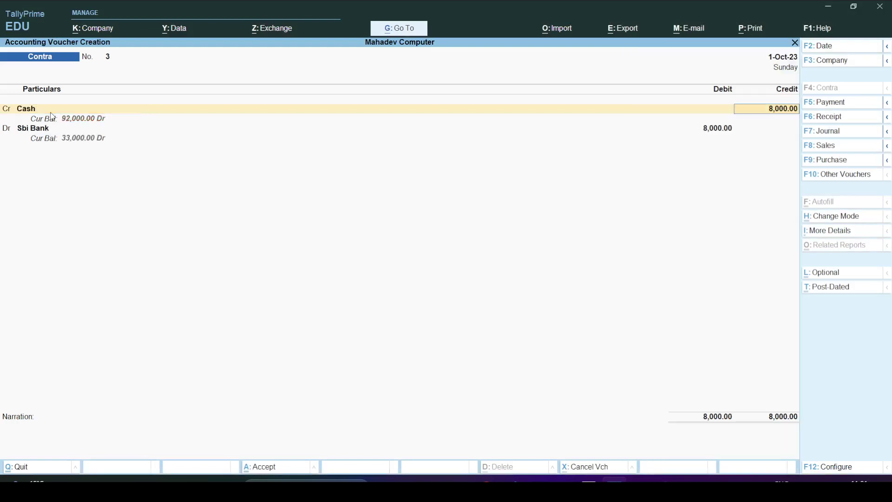
Change the debited ledger to Pnb Bank with 8000, recheck contra voucher item 2 in Word, and accept the voucher in TallyPrime.
{"action": "key", "text": "Return"}
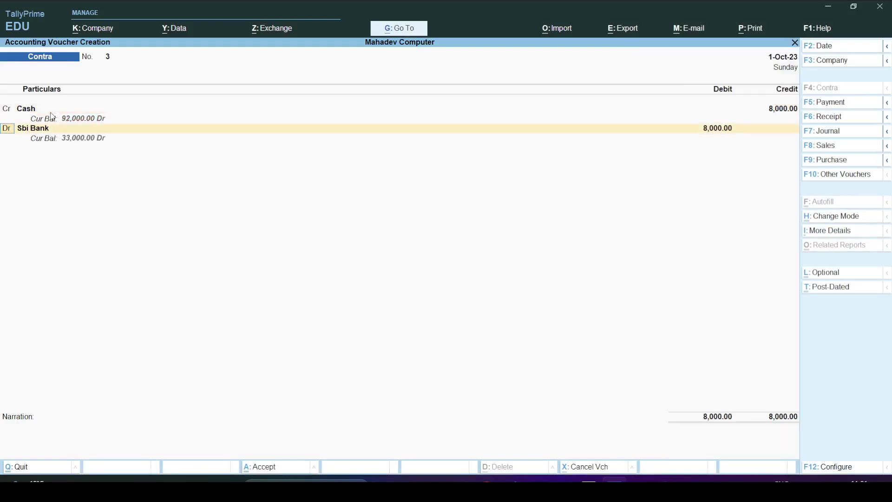
{"action": "key", "text": "Return"}
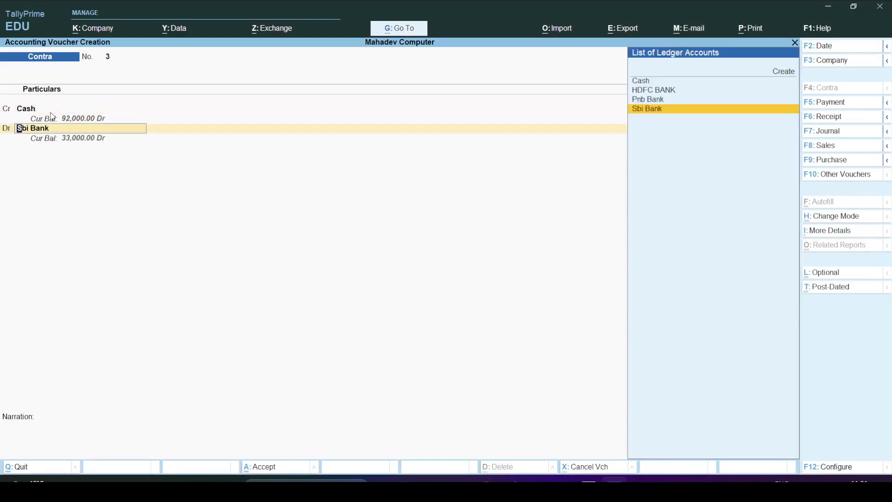
{"action": "key", "text": "Up"}
{"action": "key", "text": "Return"}
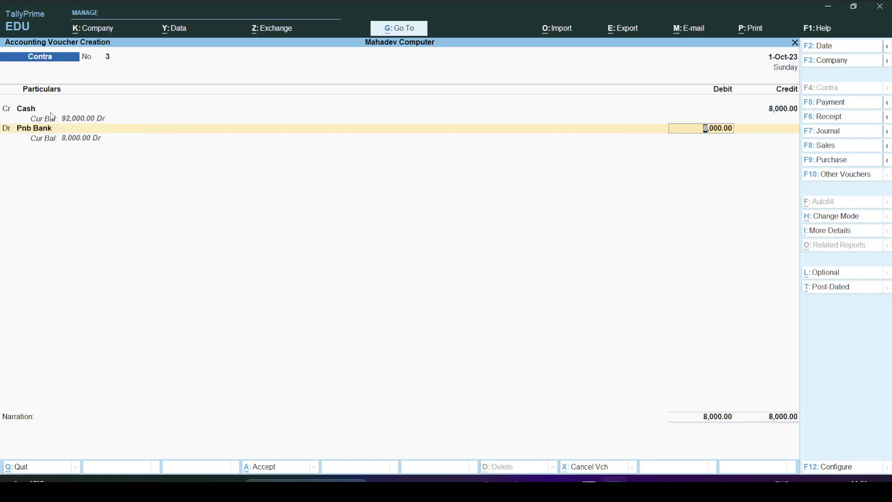
{"action": "key", "text": "alt+Tab"}
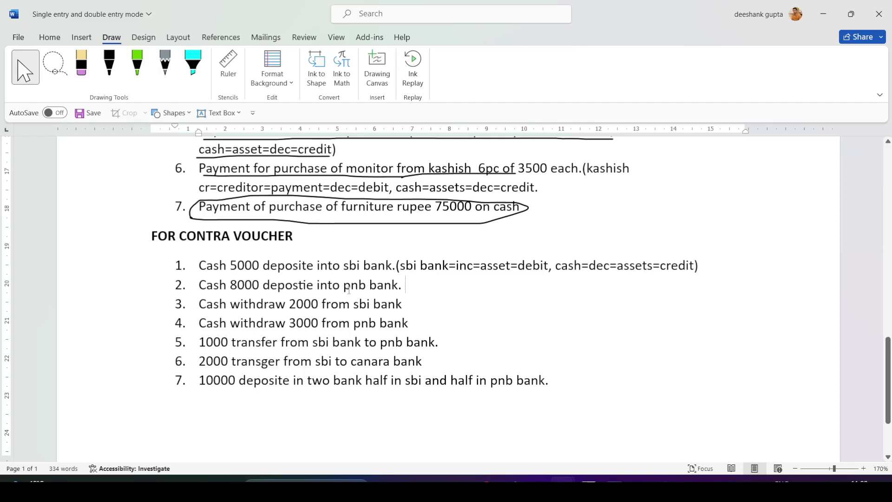
{"action": "key", "text": "alt+Tab"}
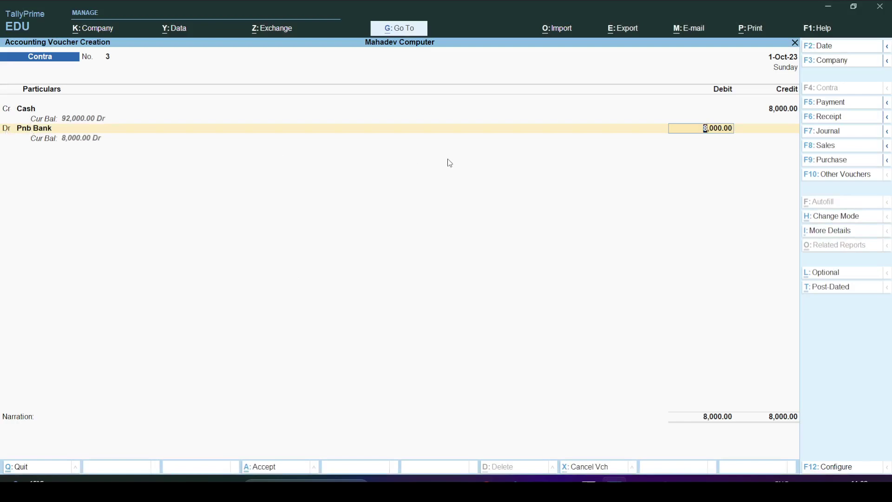
{"action": "key", "text": "ctrl+a"}
Switch to Word, select the 2000 cash withdrawal from sbi bank in contra voucher item 3, and return to TallyPrime.
{"action": "key", "text": "alt+Tab"}
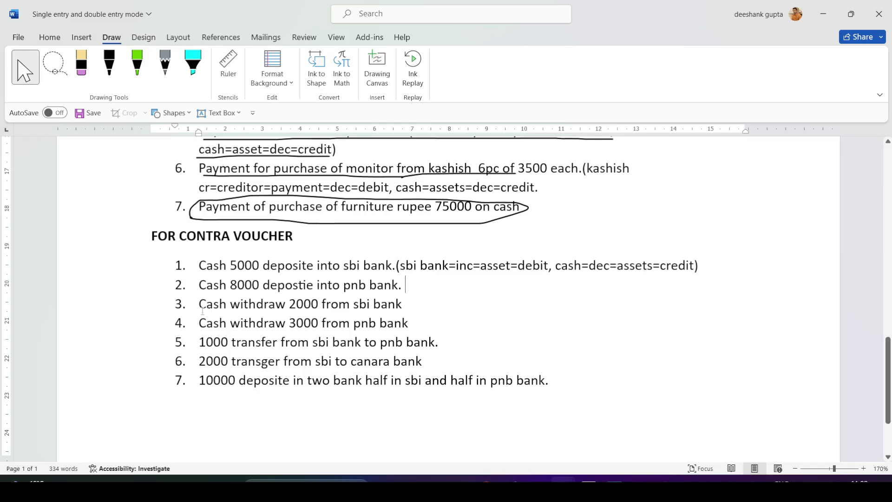
{"action": "left_click_drag", "start_coordinate": [200, 304], "coordinate": [393, 305]}
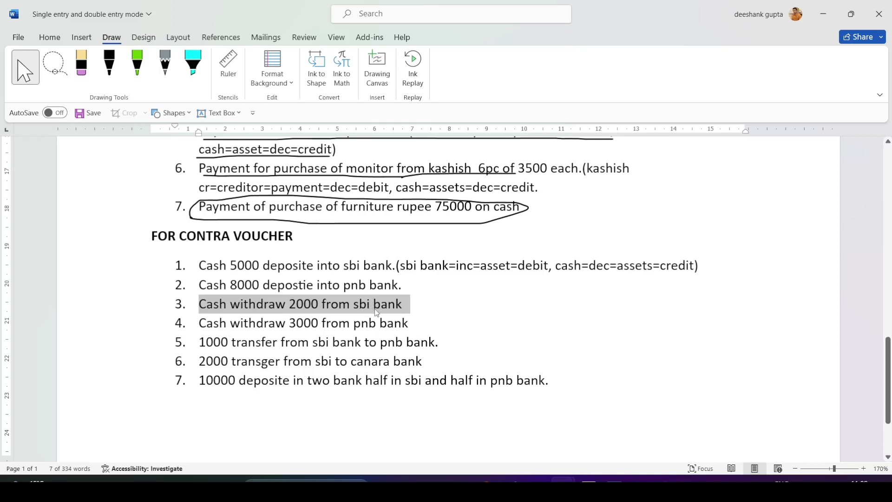
{"action": "key", "text": "alt+Tab"}
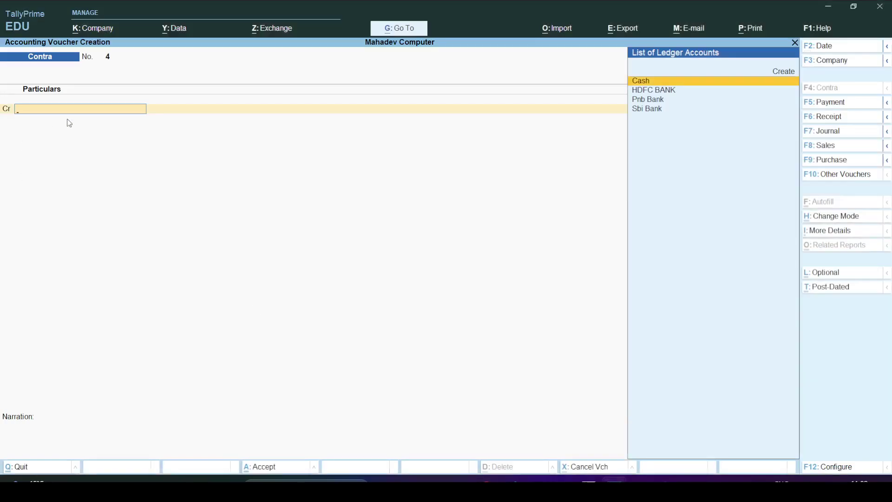
Credit Sbi Bank with 2000 in the new contra voucher and accept its bank allocation.
{"action": "key", "text": "alt"}
{"action": "left_click", "coordinate": [649, 111]}
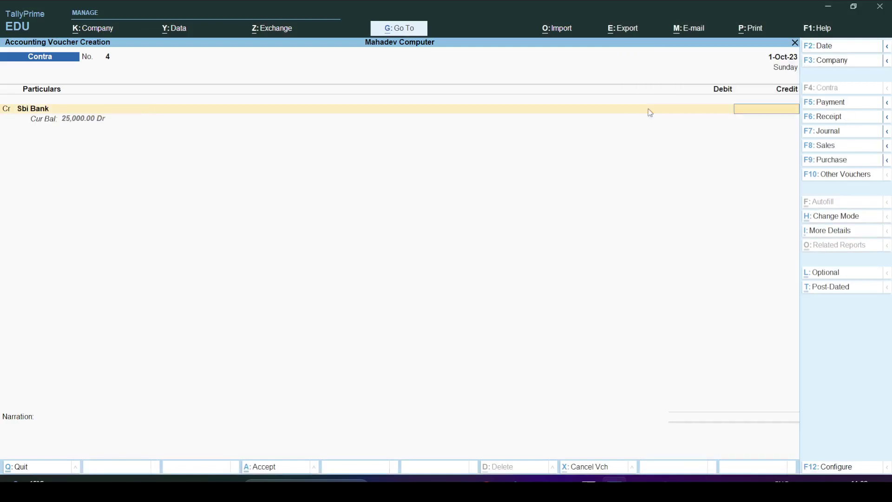
{"action": "type", "text": "2000"}
{"action": "key", "text": "Return"}
{"action": "key", "text": "ctrl+a"}
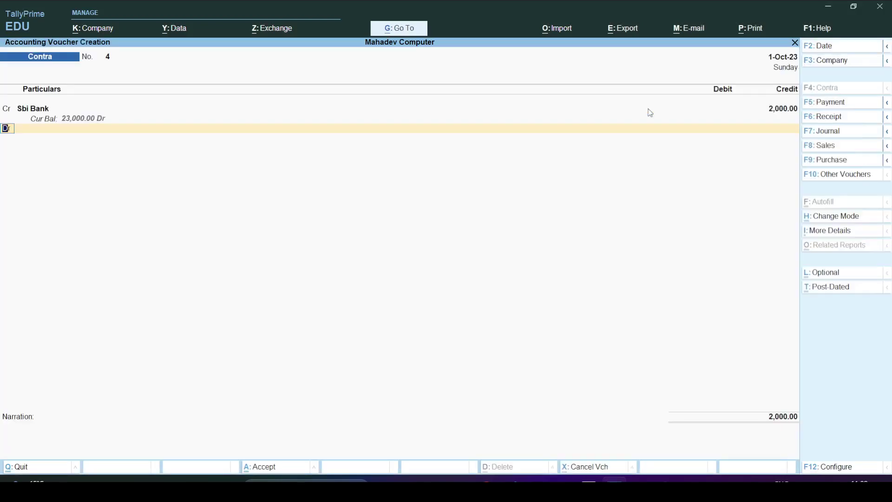
Reopen Sbi Bank's Cheque allocation for 2000, keep the cheque range Not Applicable, and set the instrument number to 1234.
{"action": "key", "text": "BackSpace"}
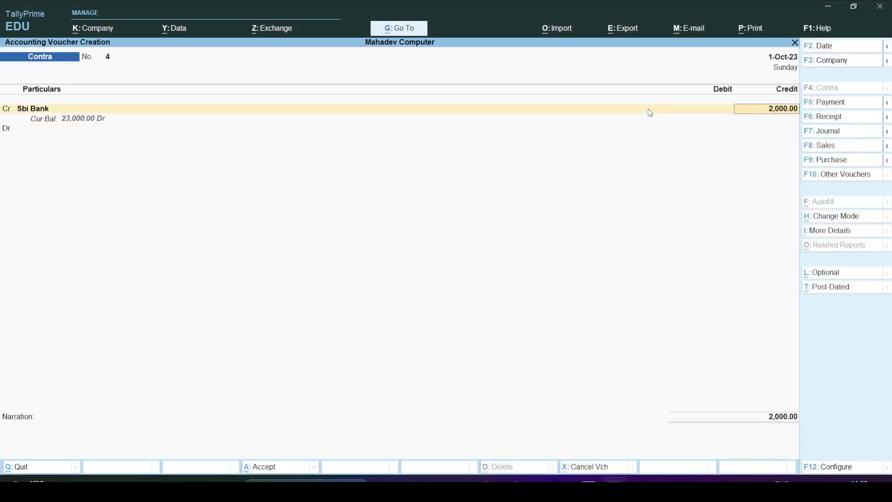
{"action": "key", "text": "Return"}
{"action": "key", "text": "Return"}
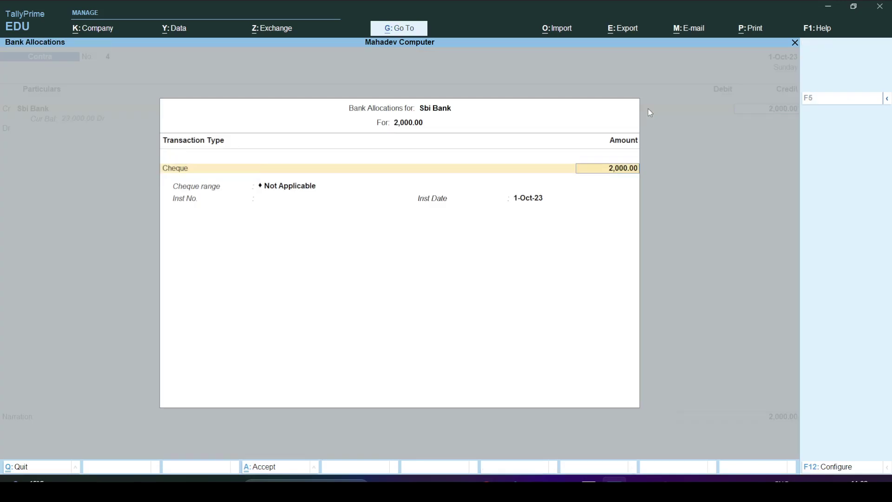
{"action": "key", "text": "Return"}
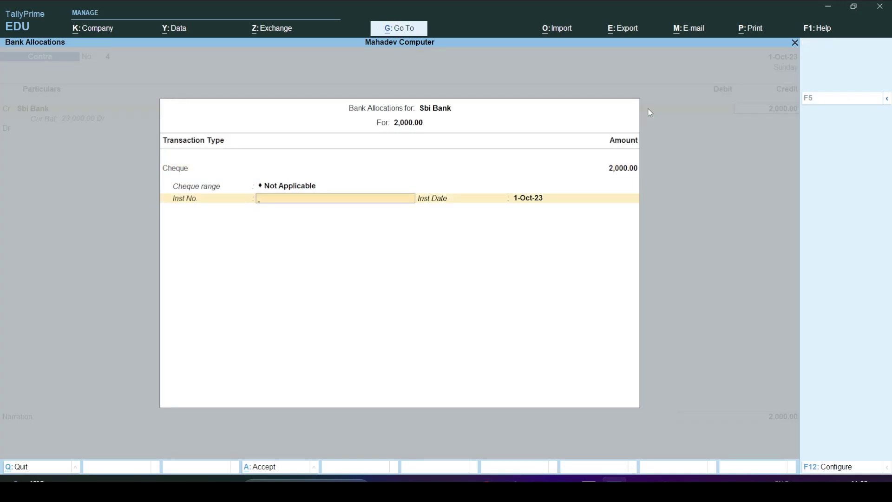
{"action": "type", "text": "1234"}
{"action": "key", "text": "Return"}
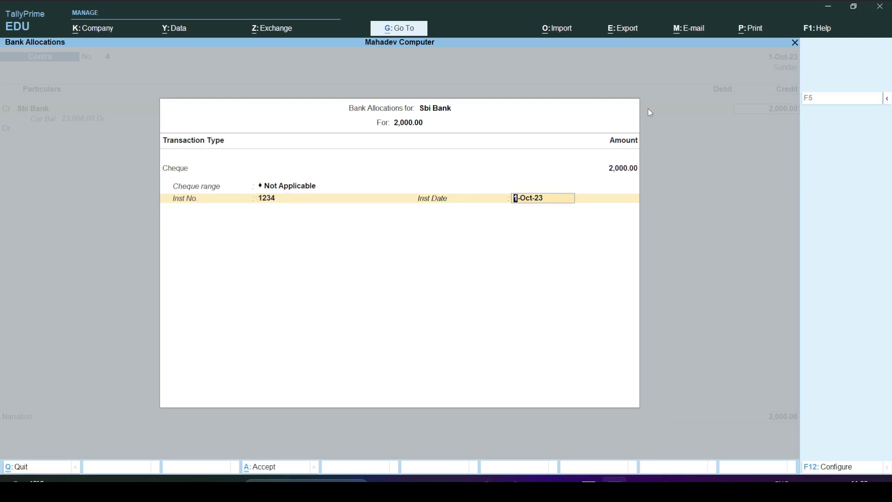
{"action": "key", "text": "Return"}
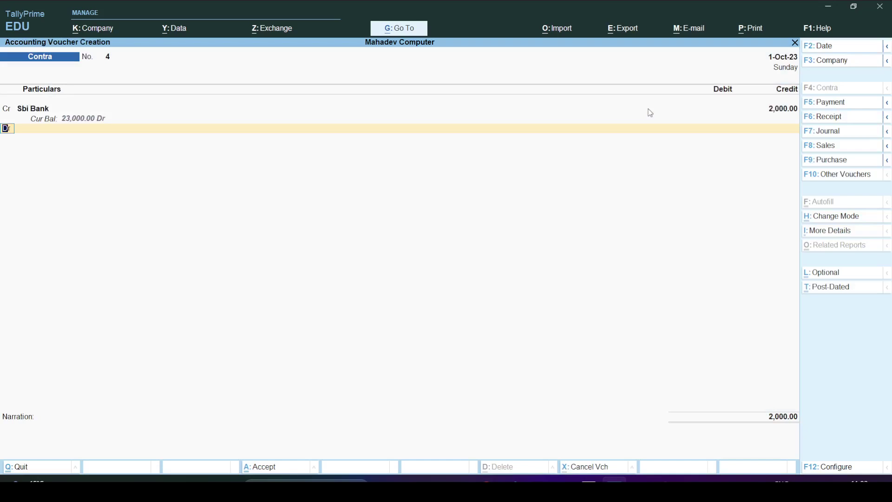
Debit Cash with 2000 against Sbi Bank and accept the contra voucher.
{"action": "key", "text": "Return"}
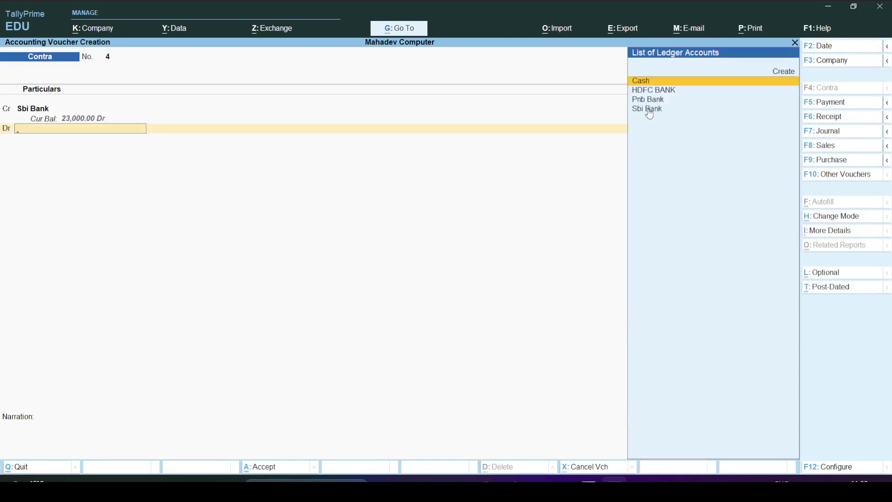
{"action": "key", "text": "Return"}
{"action": "key", "text": "Return"}
{"action": "key", "text": "Return"}
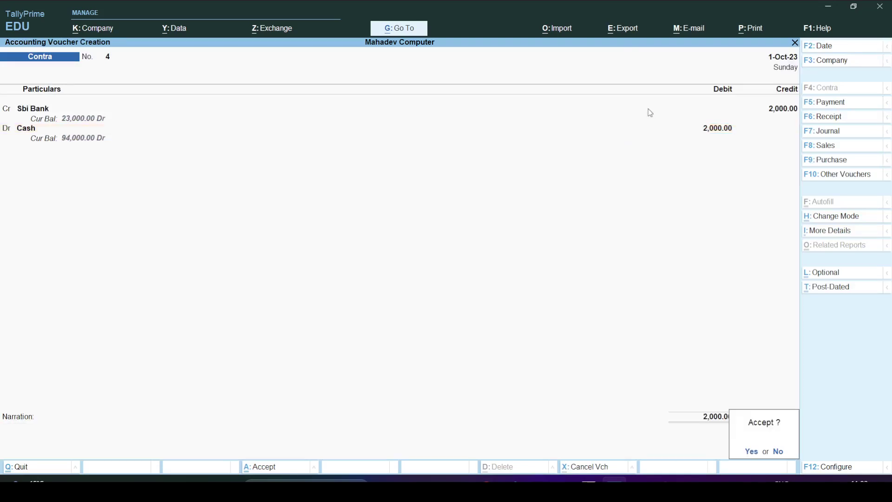
{"action": "key", "text": "Return"}
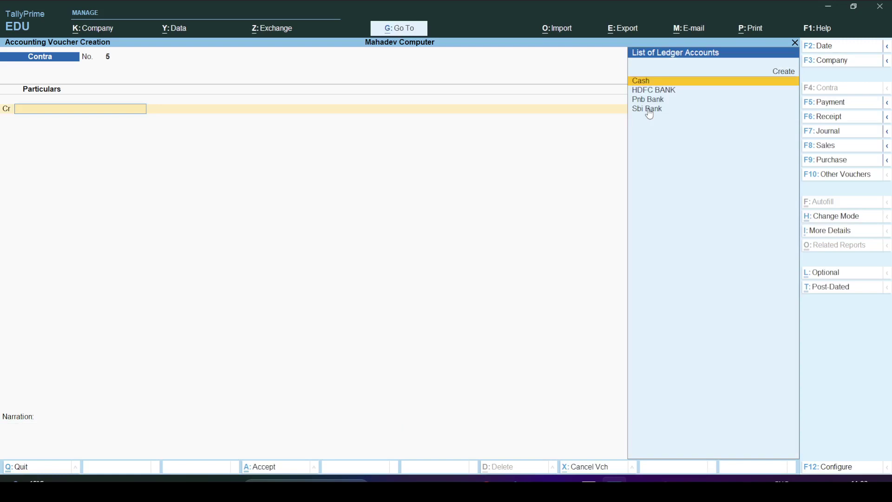
Switch to Word, select the 3000 cash withdrawal from pnb bank in contra voucher item 4, and return to TallyPrime.
{"action": "key", "text": "alt+Tab"}
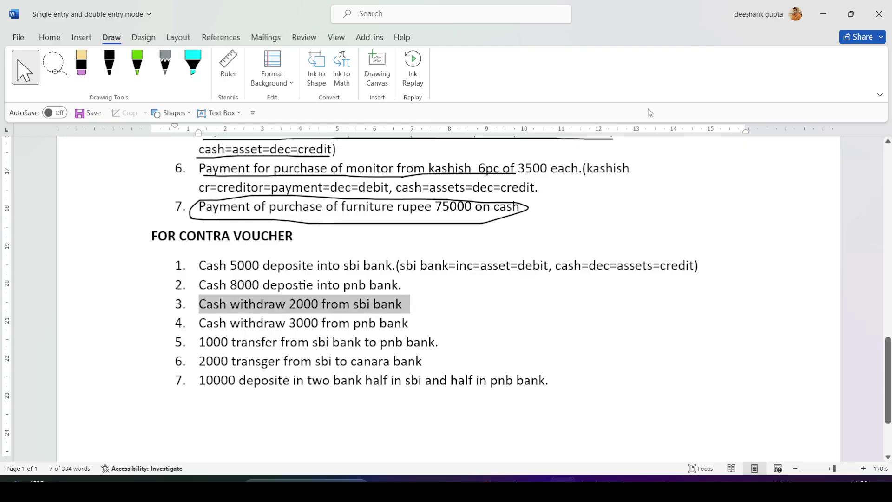
{"action": "key", "text": "Down"}
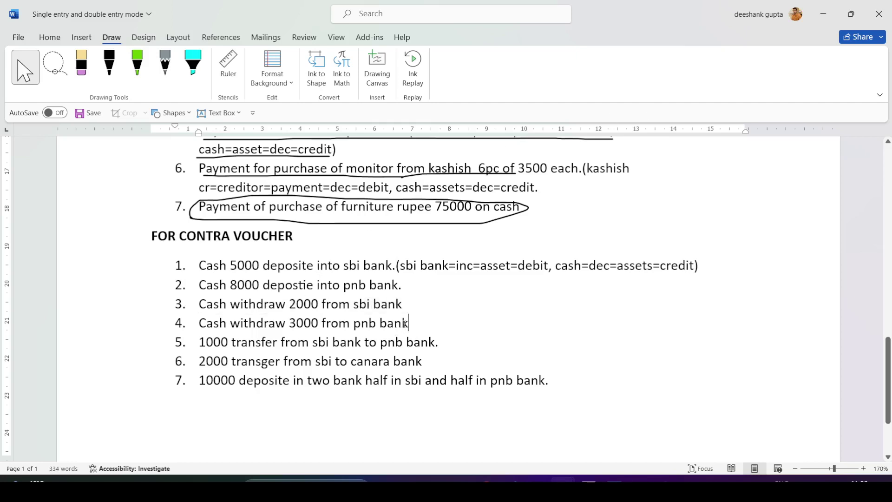
{"action": "left_click_drag", "start_coordinate": [408, 323], "coordinate": [198, 324]}
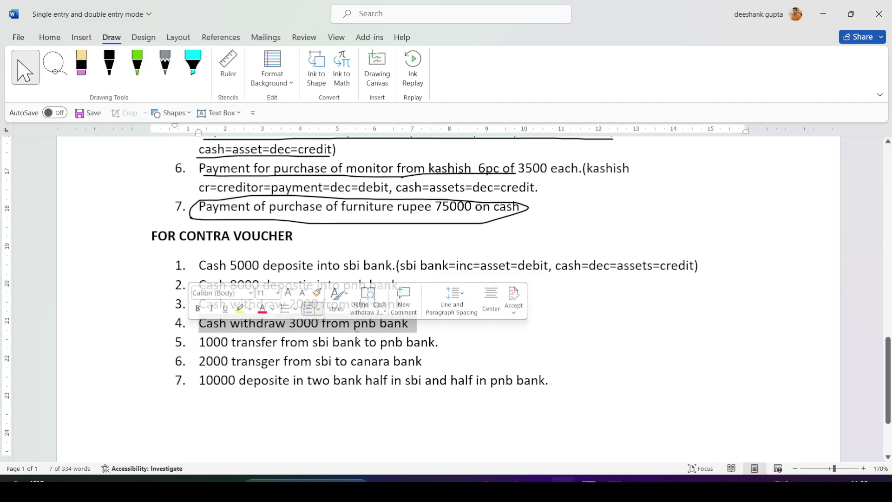
{"action": "key", "text": "alt+Tab"}
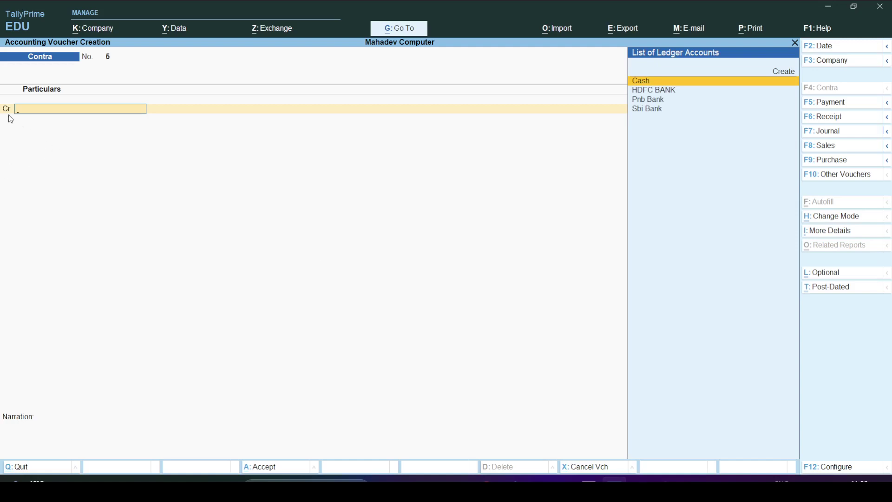
Credit Pnb Bank with 3000 in the new contra voucher and accept its Cheque bank allocation.
{"action": "key", "text": "Down"}
{"action": "key", "text": "Down"}
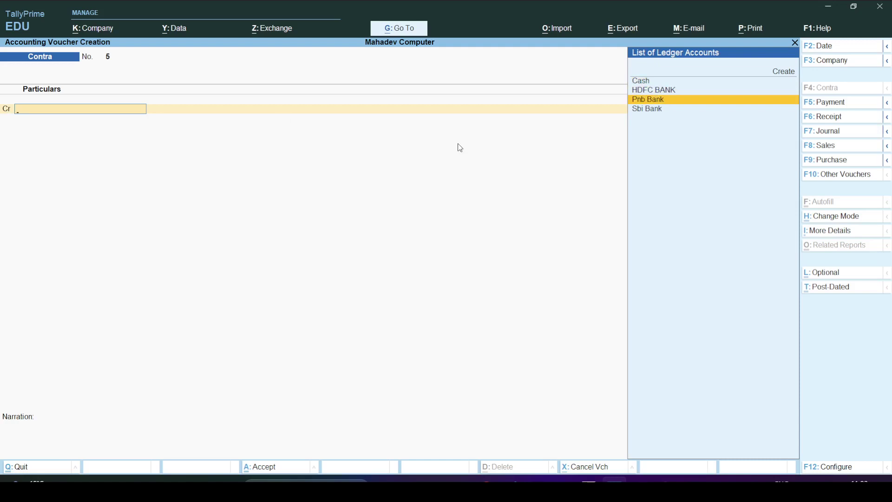
{"action": "key", "text": "Return"}
{"action": "key", "text": "alt+Tab"}
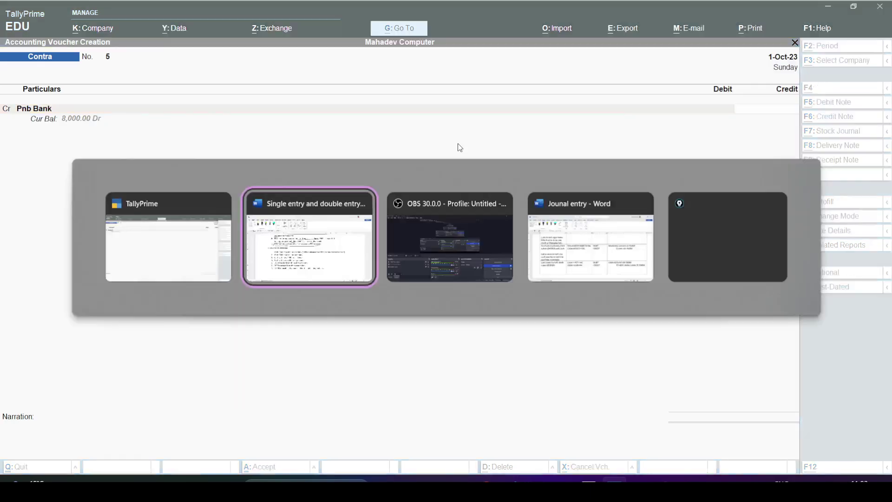
{"action": "key", "text": "alt+Tab"}
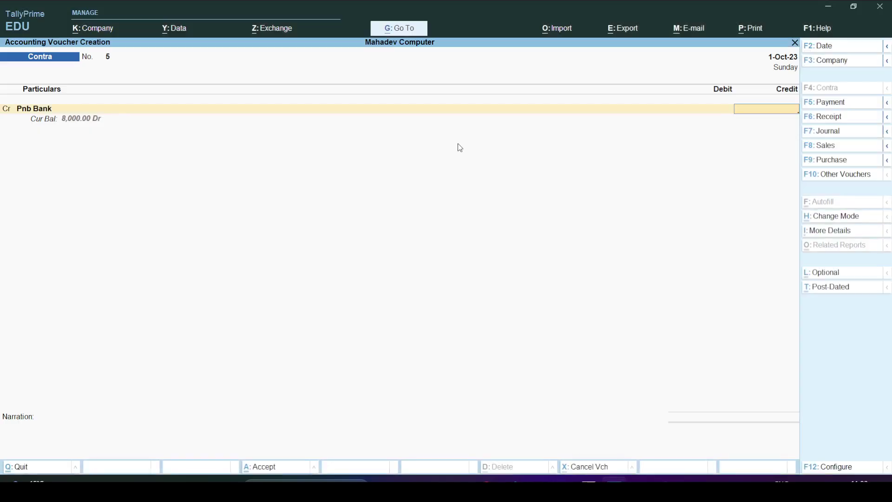
{"action": "type", "text": "3000"}
{"action": "key", "text": "Return"}
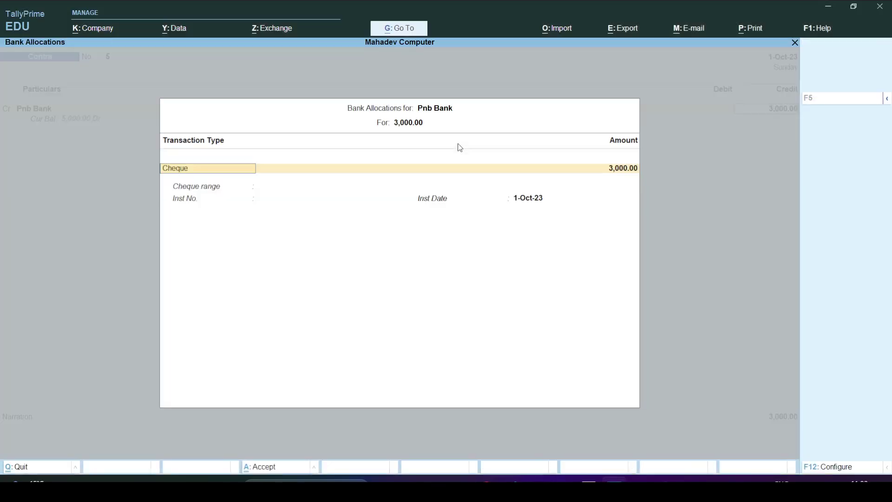
{"action": "key", "text": "ctrl+a"}
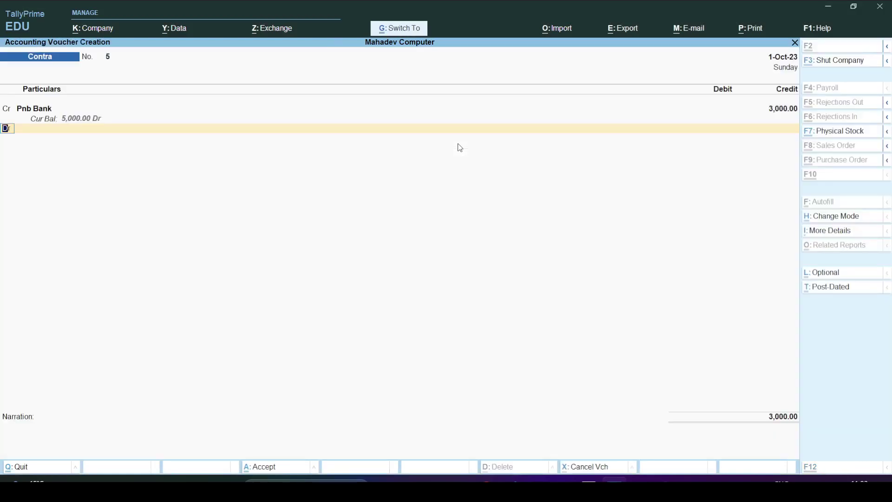
Debit Cash with 3000 against Pnb Bank and accept the contra voucher.
{"action": "key", "text": "Return"}
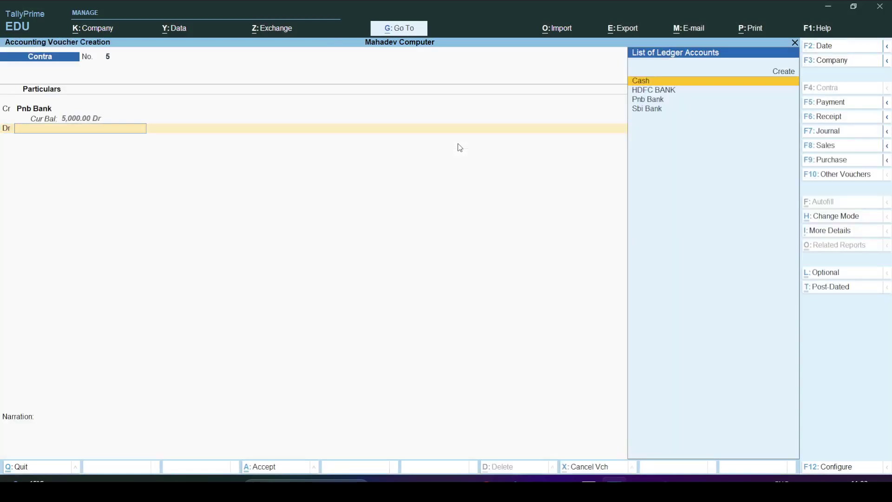
{"action": "key", "text": "Return"}
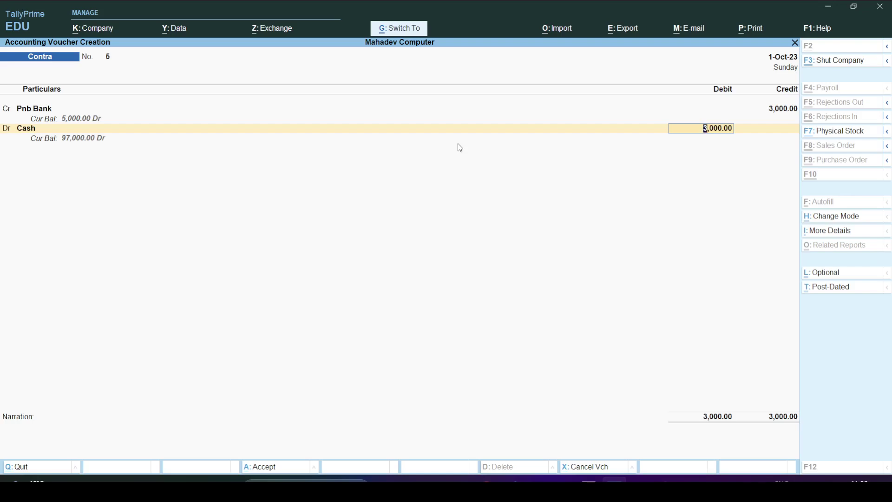
{"action": "key", "text": "Return"}
Switch to Word, select the 1000 transfer from sbi bank to pnb bank in contra voucher item 5, and return to TallyPrime.
{"action": "key", "text": "alt+Tab"}
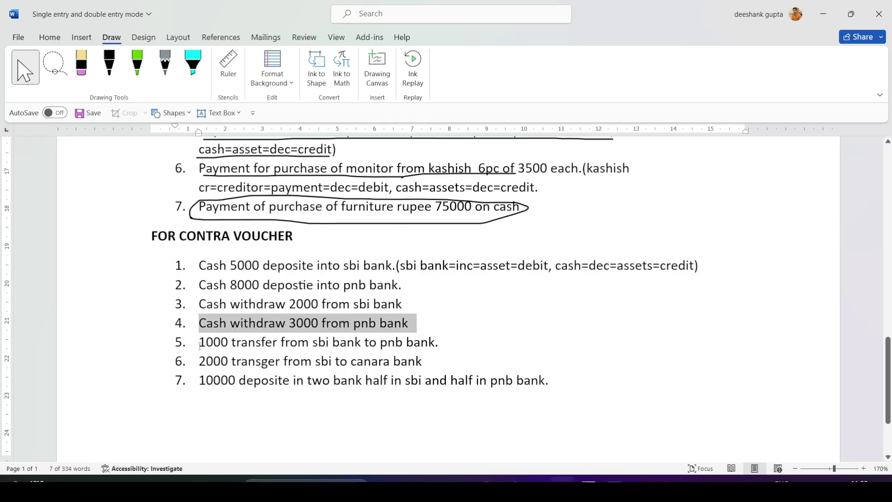
{"action": "left_click_drag", "start_coordinate": [200, 345], "coordinate": [428, 350]}
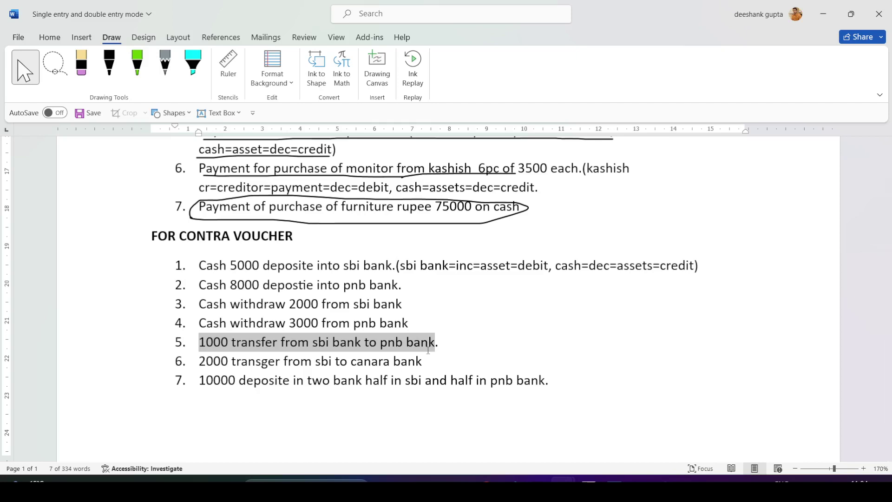
{"action": "left_click_drag", "start_coordinate": [428, 350], "coordinate": [443, 354]}
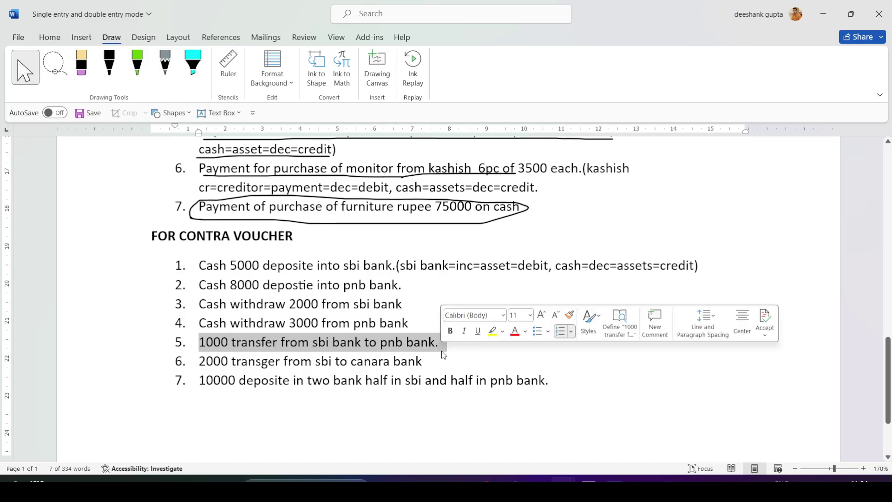
{"action": "key", "text": "alt+Tab"}
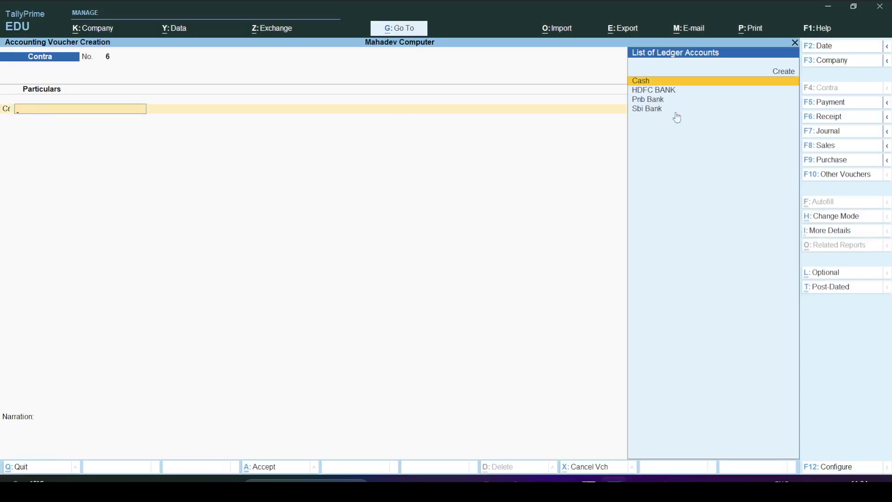
Credit Sbi Bank with 1000 in the new contra voucher, checking the amount in Word, and accept its bank allocation.
{"action": "left_click", "coordinate": [646, 111]}
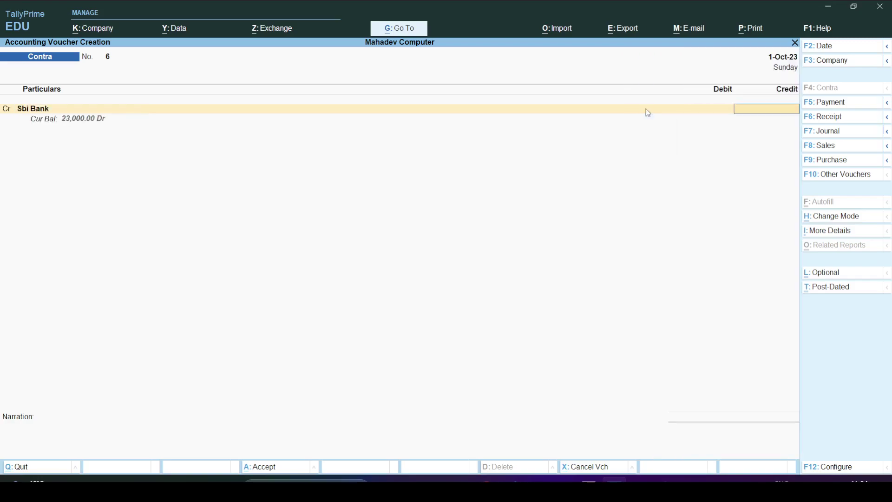
{"action": "key", "text": "alt+Tab"}
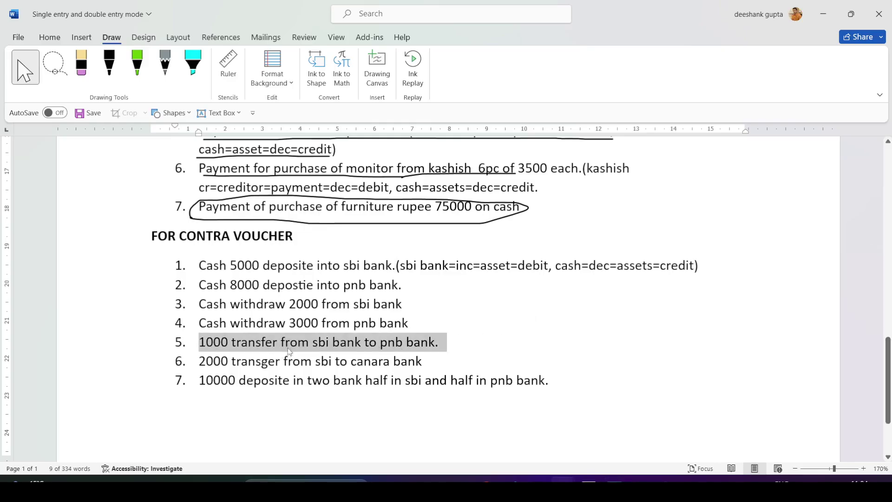
{"action": "key", "text": "alt+Tab"}
{"action": "type", "text": "1000"}
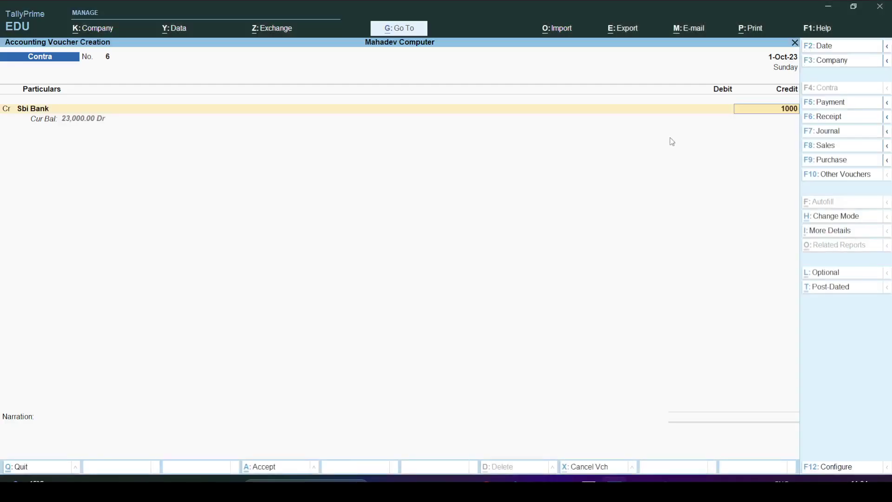
{"action": "key", "text": "Return"}
{"action": "key", "text": "ctrl+a"}
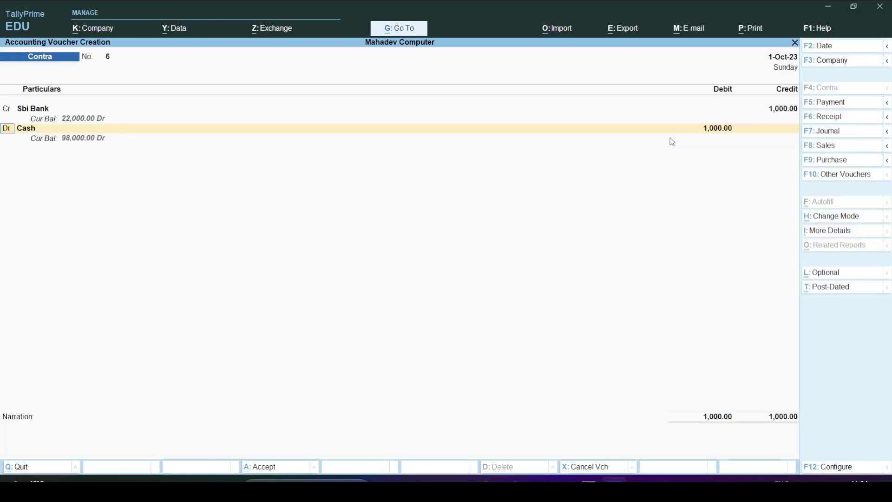
Debit Pnb Bank with 1000 against Sbi Bank and accept the contra voucher.
{"action": "key", "text": "Return"}
{"action": "type", "text": "Pn"}
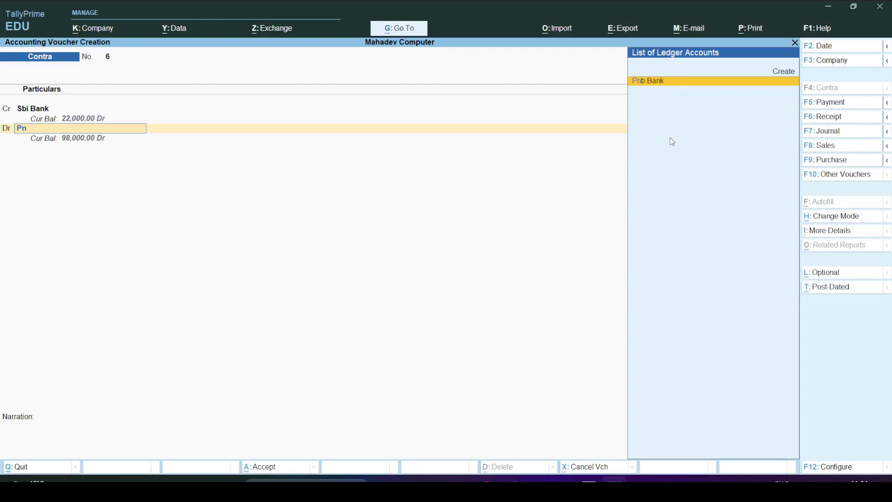
{"action": "key", "text": "Return"}
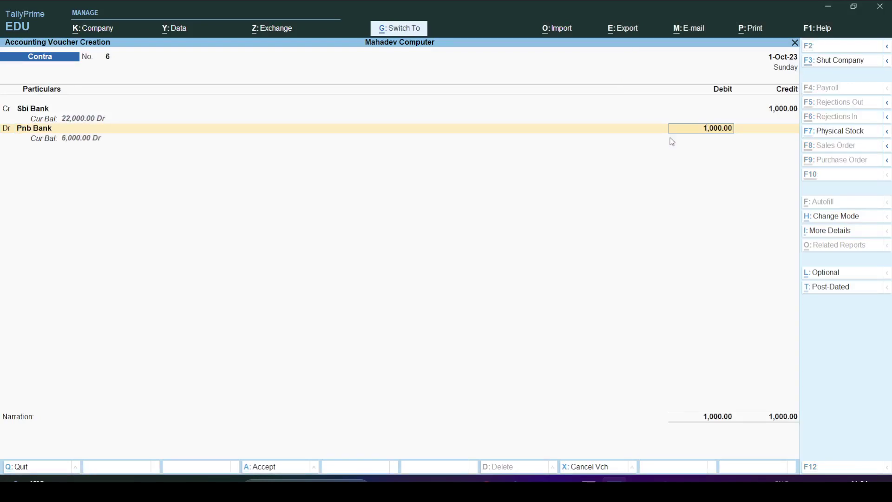
{"action": "key", "text": "ctrl+a"}
Switch to Word, review contra item 6, select item 7 about the 10000 deposit split between sbi and pnb bank, and return to TallyPrime.
{"action": "key", "text": "alt+Tab"}
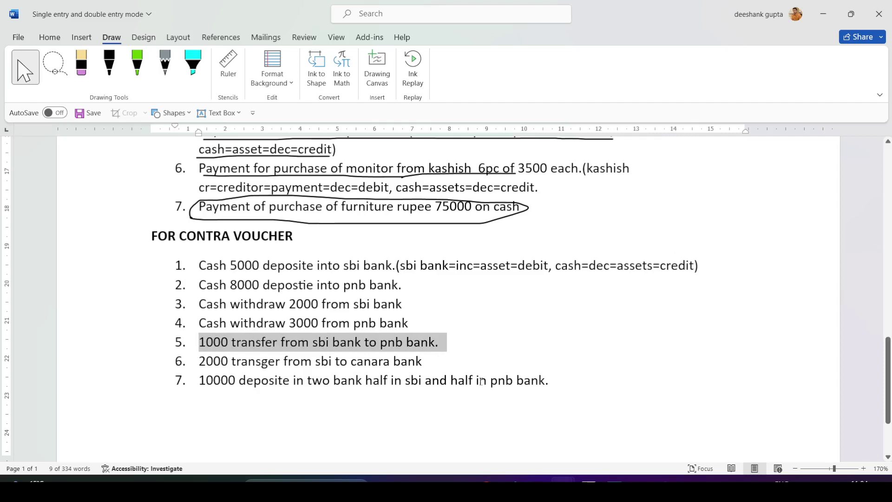
{"action": "triple_click", "coordinate": [358, 358]}
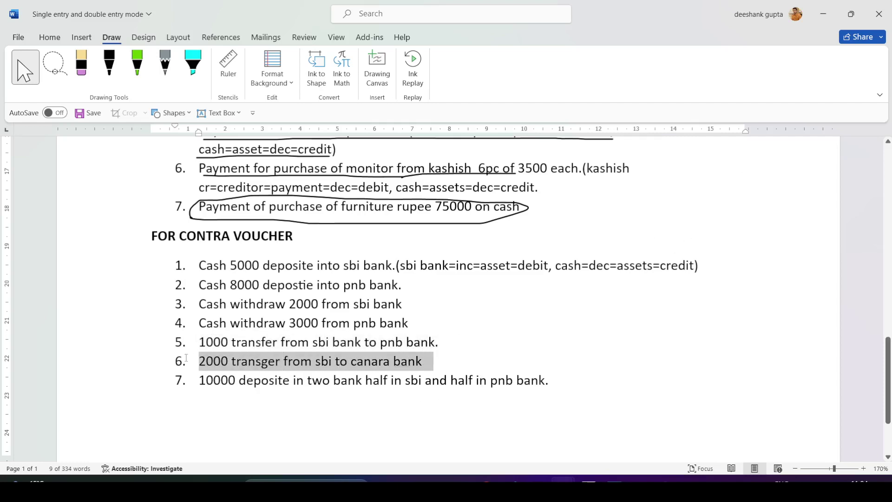
{"action": "left_click", "coordinate": [371, 362]}
{"action": "left_click_drag", "start_coordinate": [425, 362], "coordinate": [549, 383]}
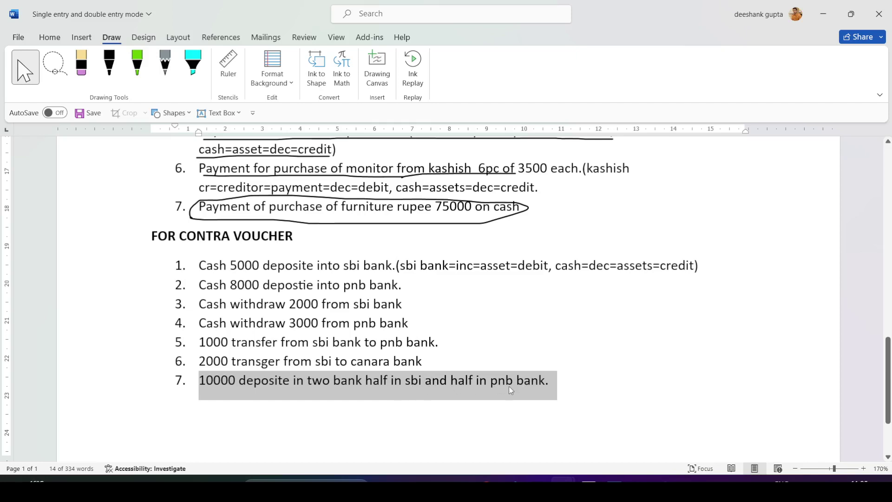
{"action": "key", "text": "alt+Tab"}
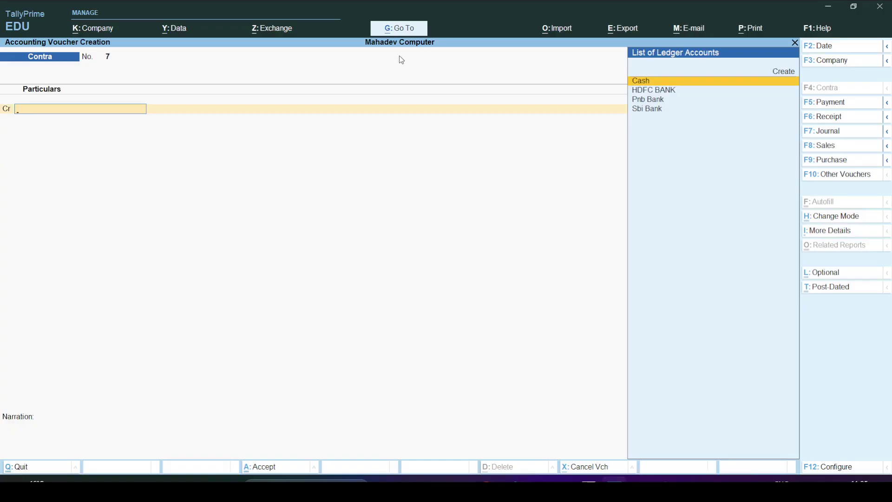
Credit Cash with 10000 in the new contra voucher and debit Pnb Bank with 5000, accepting its Cash bank allocation.
{"action": "key", "text": "Return"}
{"action": "type", "text": "100000.00"}
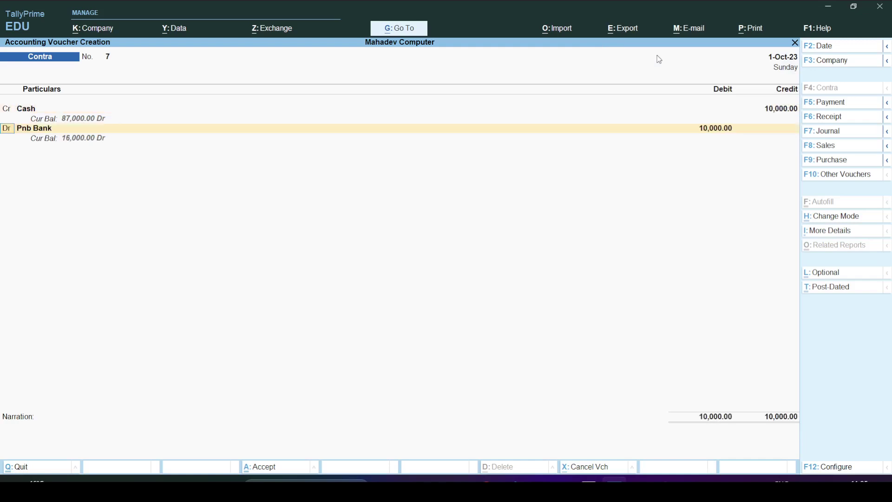
{"action": "key", "text": "Return"}
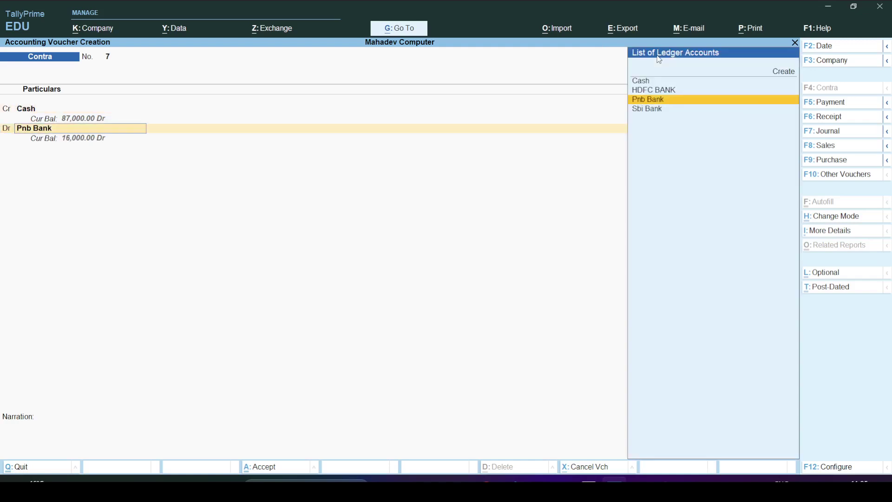
{"action": "key", "text": "Return"}
{"action": "type", "text": "5000"}
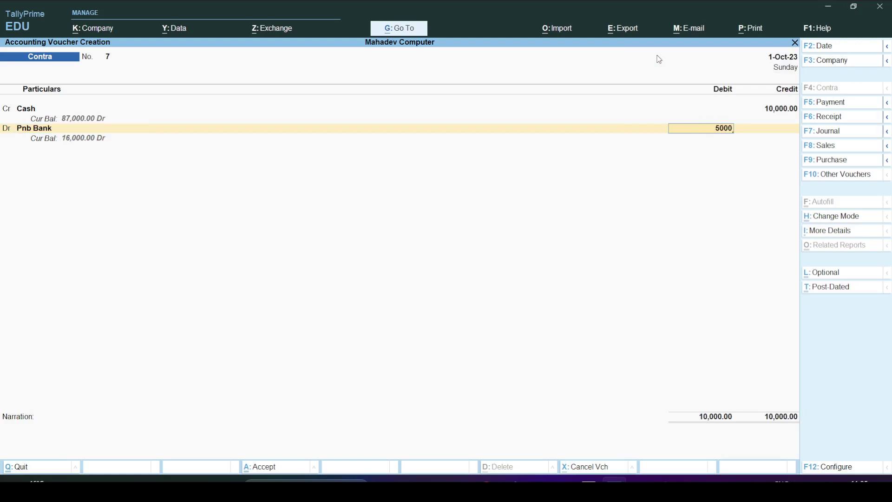
{"action": "key", "text": "Return"}
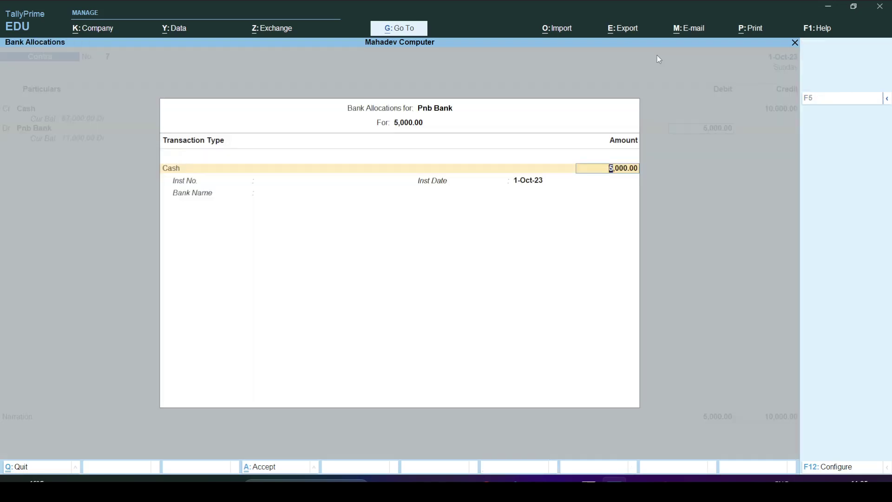
{"action": "key", "text": "Return"}
{"action": "key", "text": "Return"}
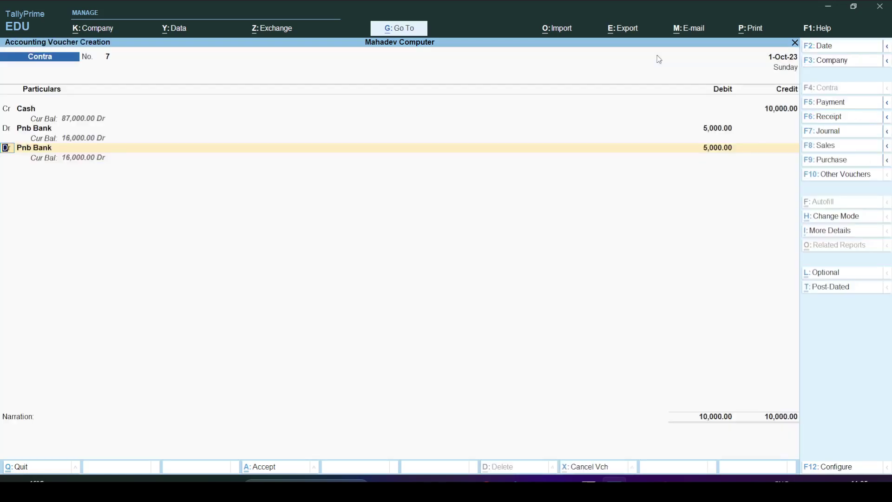
Debit Sbi Bank with the remaining 5000 and accept its Cash bank allocation.
{"action": "key", "text": "Return"}
{"action": "key", "text": "Down"}
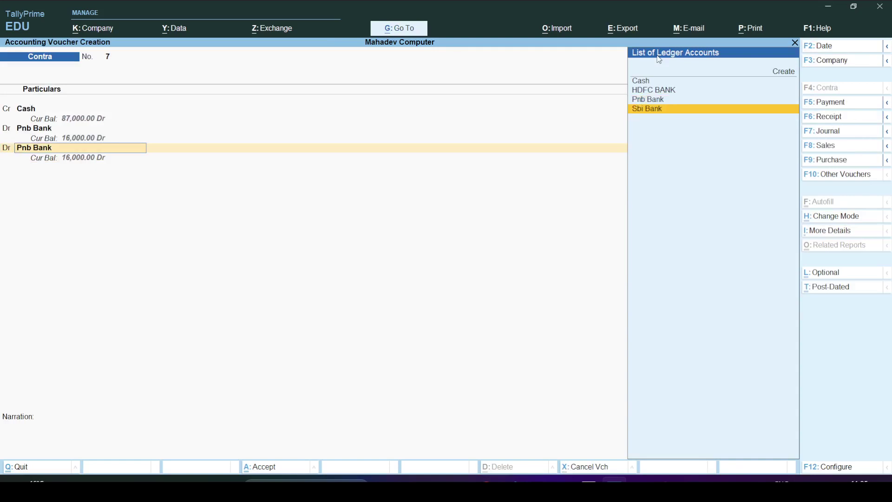
{"action": "key", "text": "Return"}
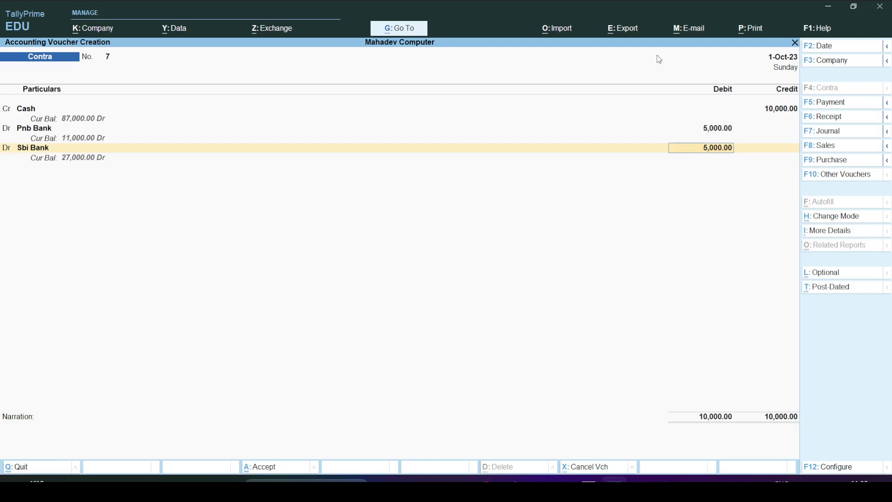
{"action": "key", "text": "Return"}
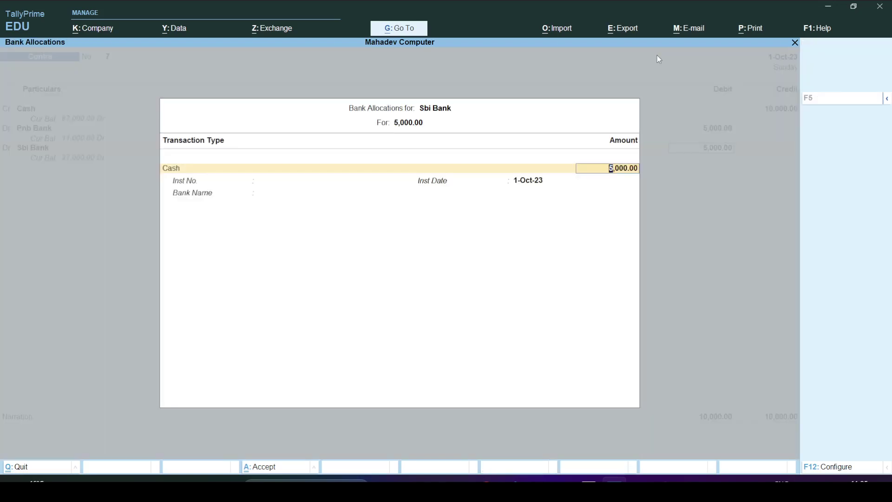
{"action": "key", "text": "ctrl+a"}
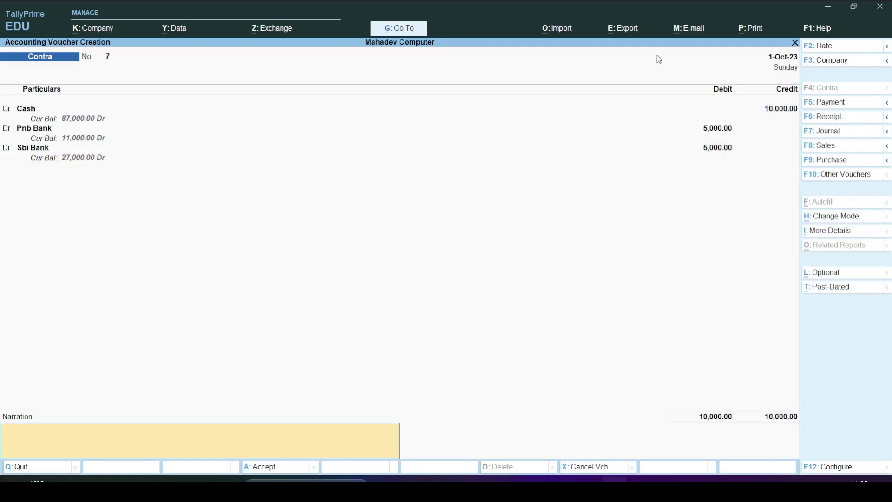
Enter the narration "being cash deposite in two bank pnb and sbi" and accept the contra voucher.
{"action": "type", "text": "being cash deposite in two bank"}
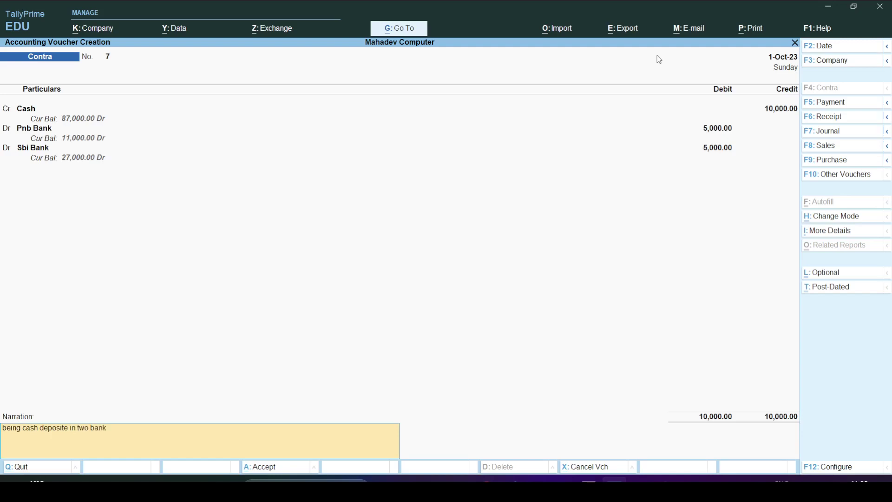
{"action": "type", "text": " pnb and sbi"}
{"action": "key", "text": "Return"}
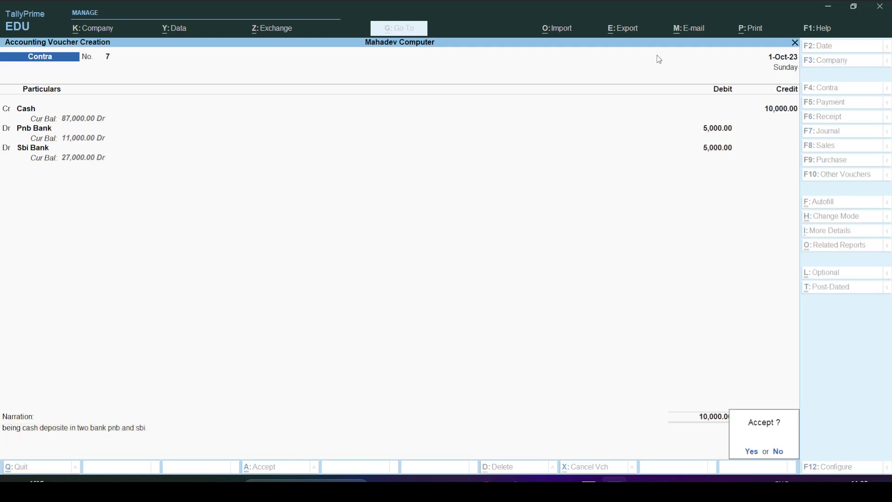
{"action": "key", "text": "Return"}
Switch to Word, review the single and double entry mode notes at the document's start, and return to TallyPrime.
{"action": "key", "text": "alt+Tab"}
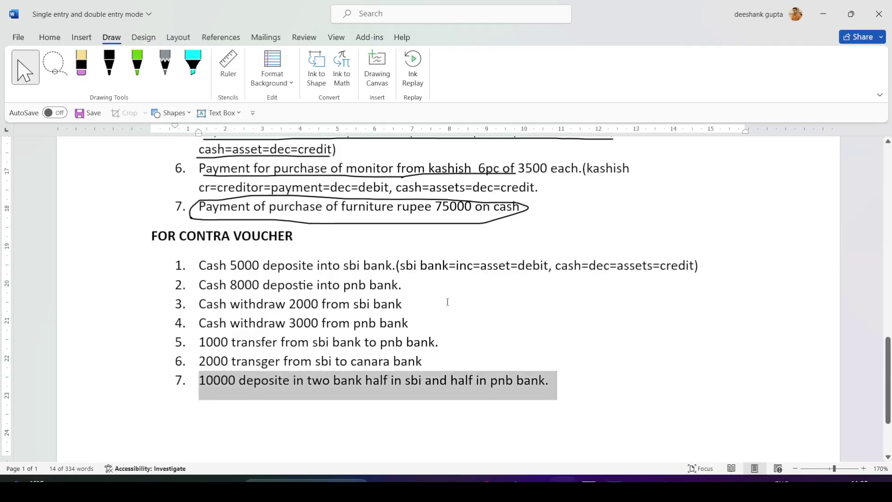
{"action": "scroll", "coordinate": [447, 301], "scroll_direction": "up", "scroll_amount": 15}
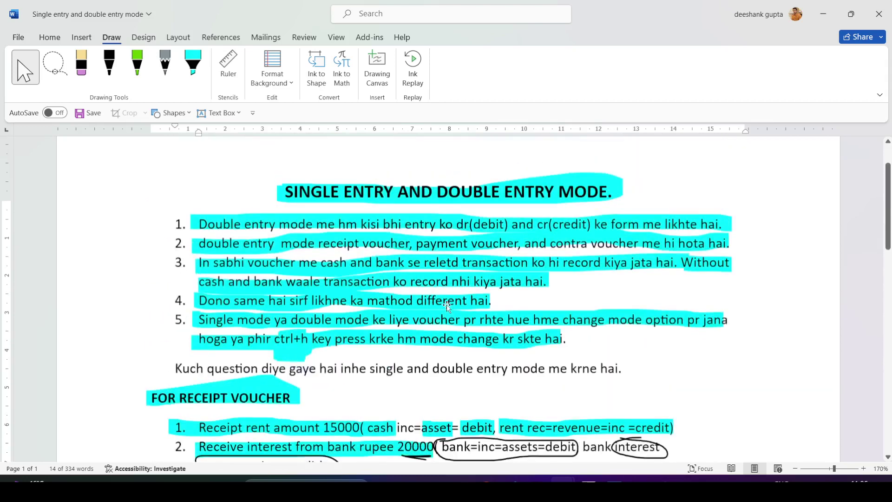
{"action": "scroll", "coordinate": [447, 307], "scroll_direction": "up", "scroll_amount": 1}
{"action": "scroll", "coordinate": [446, 305], "scroll_direction": "down", "scroll_amount": 3}
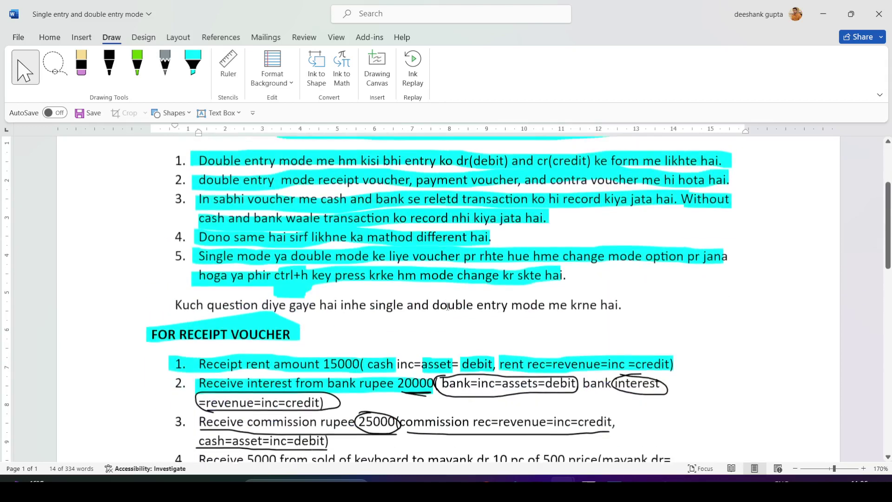
{"action": "key", "text": "alt+Tab"}
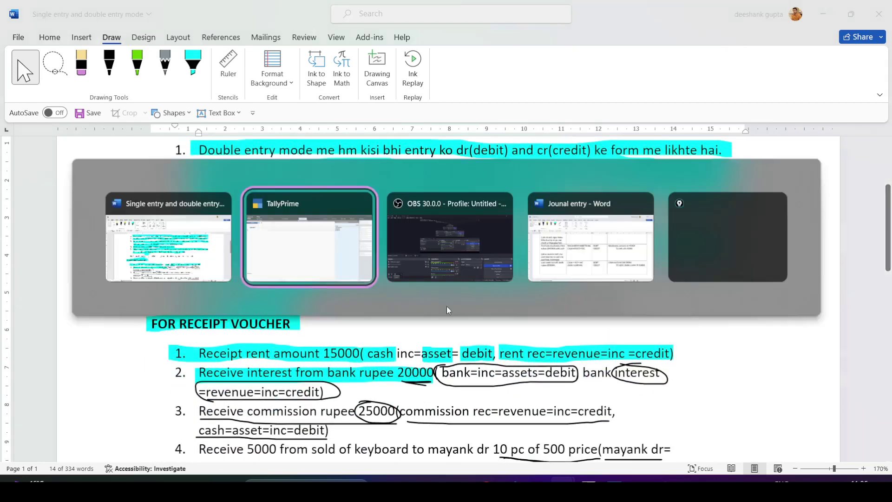
{"action": "left_click", "coordinate": [292, 258]}
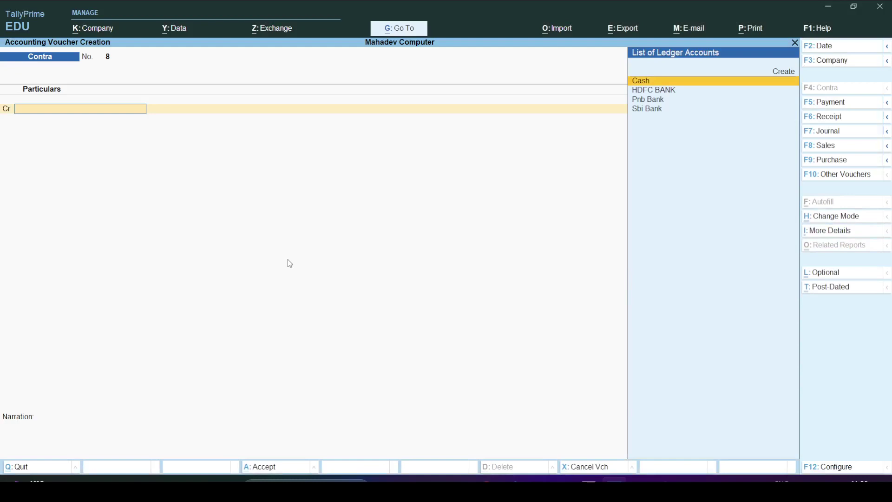
Leave voucher creation, review the recorded vouchers in the Day Book, and return to the Gateway of Tally.
{"action": "key", "text": "Escape"}
{"action": "left_click", "coordinate": [588, 236]}
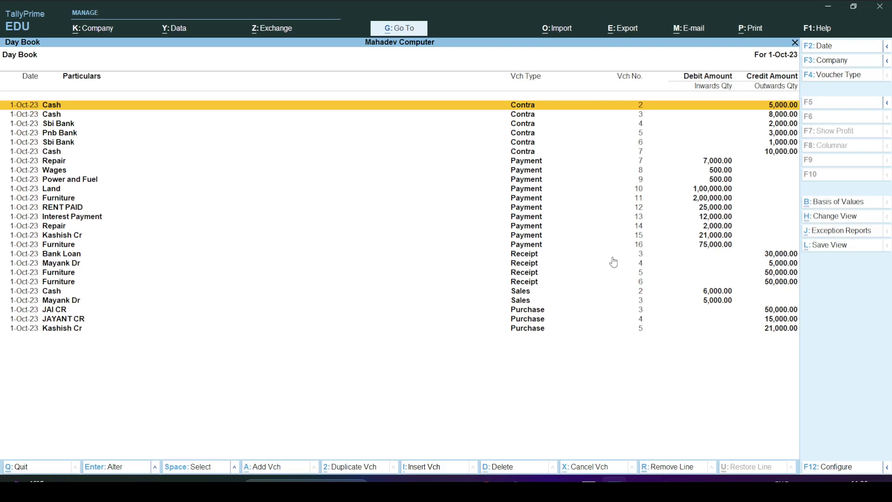
{"action": "key", "text": "Escape"}
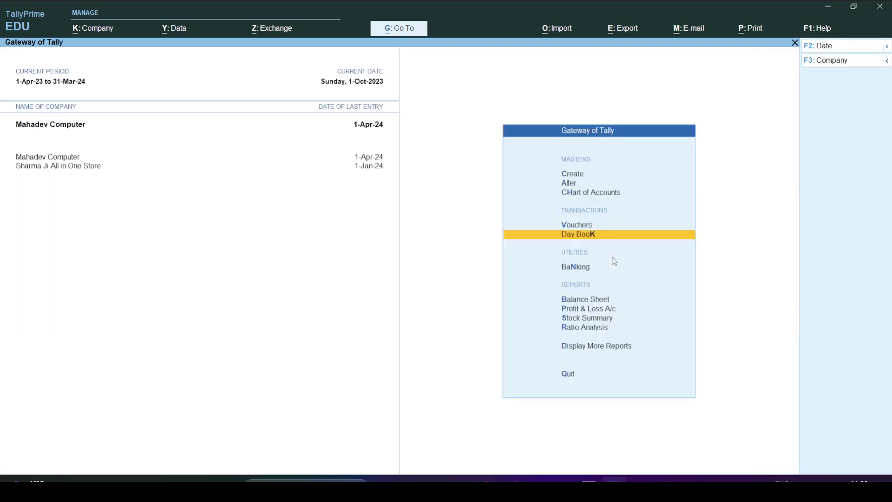